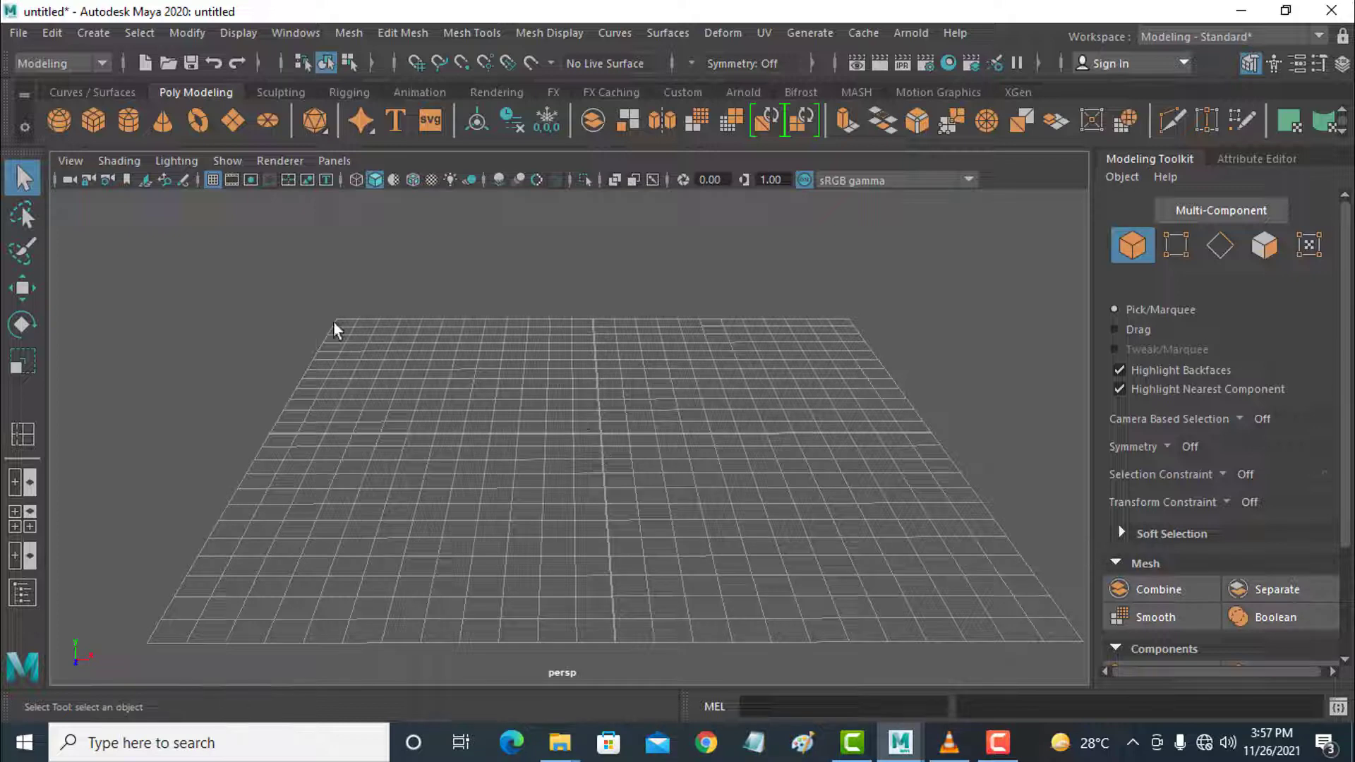
- Create a polygon cylinder near the middle of the grid, about 2.7 in radius and 6.6 high
{"action": "left_click", "coordinate": [121, 120]}
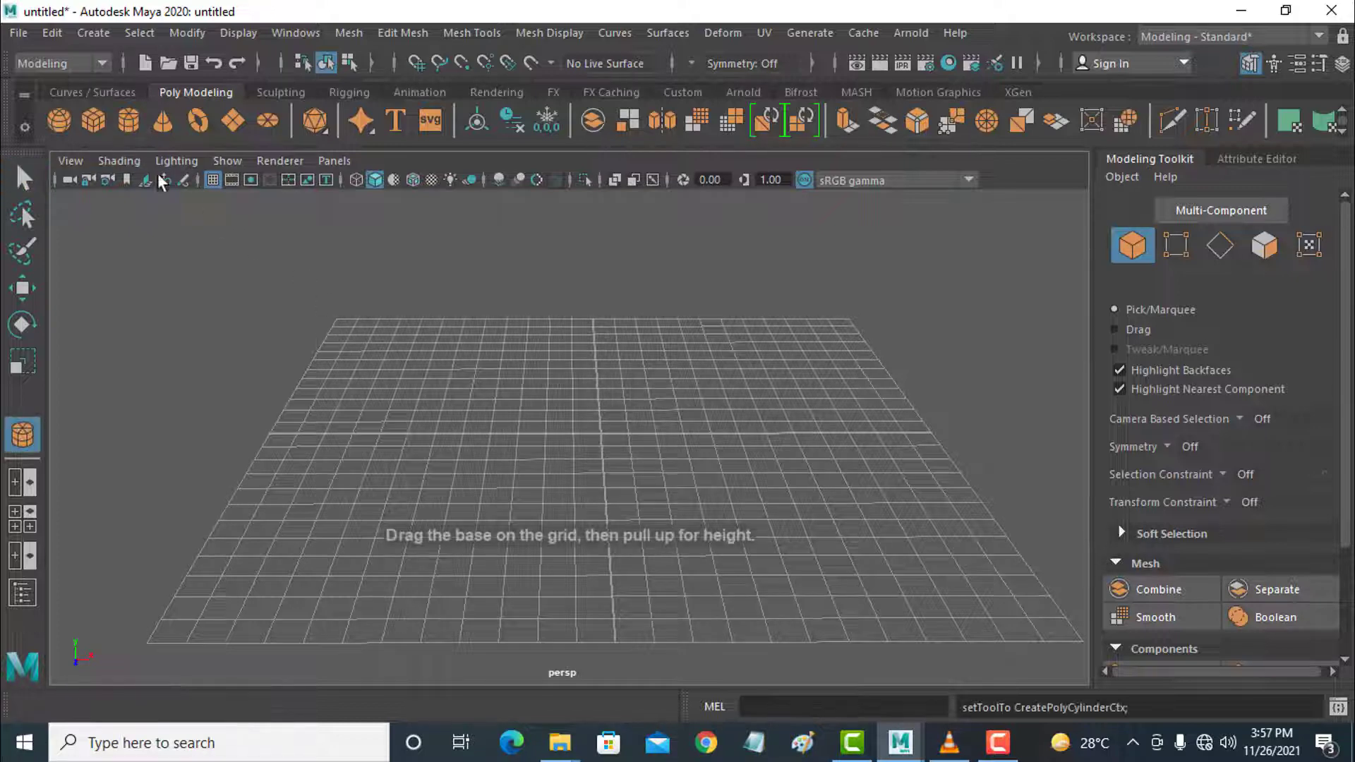
{"action": "left_click_drag", "start_coordinate": [554, 464], "coordinate": [580, 280]}
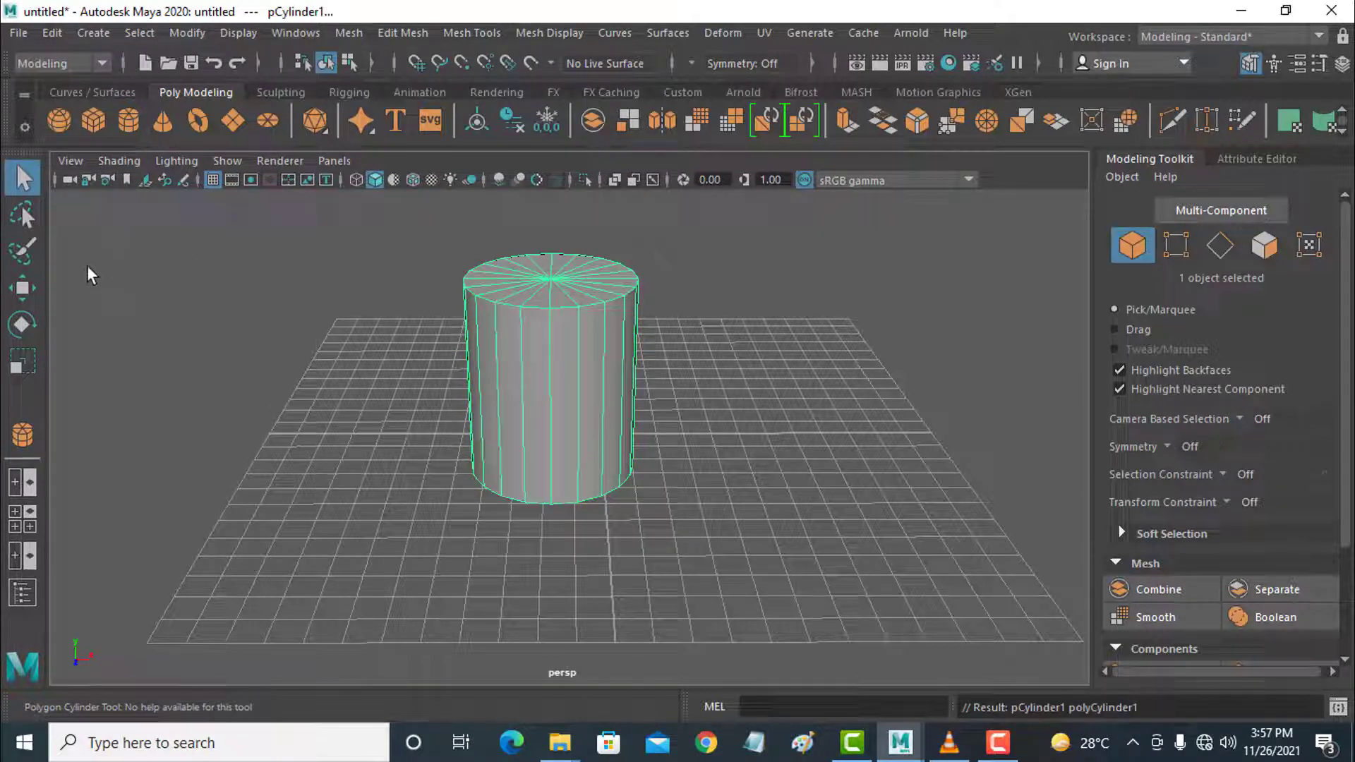
- Scale the cylinder's bottom ring of vertices slightly inward to taper the body, and return to object selection
{"action": "left_click", "coordinate": [31, 282]}
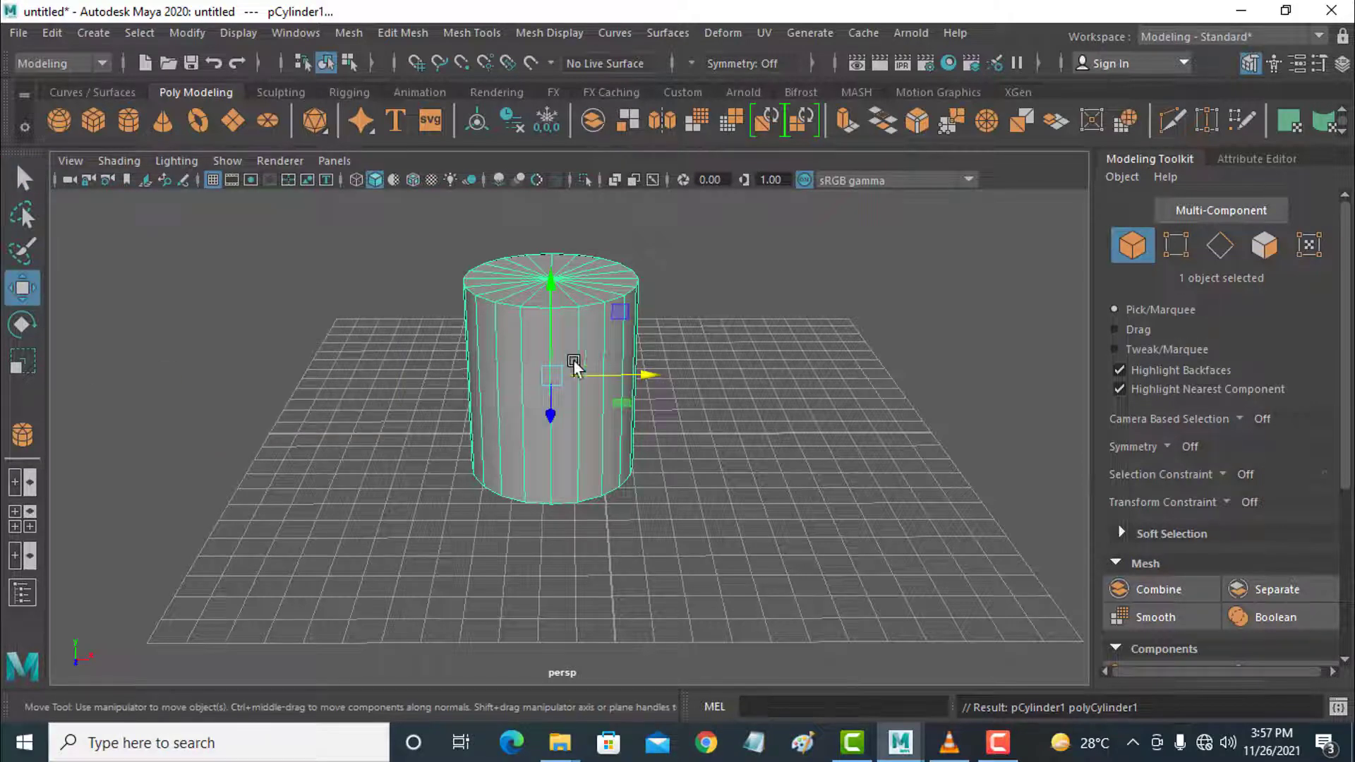
{"action": "right_click_drag", "start_coordinate": [561, 377], "coordinate": [465, 197]}
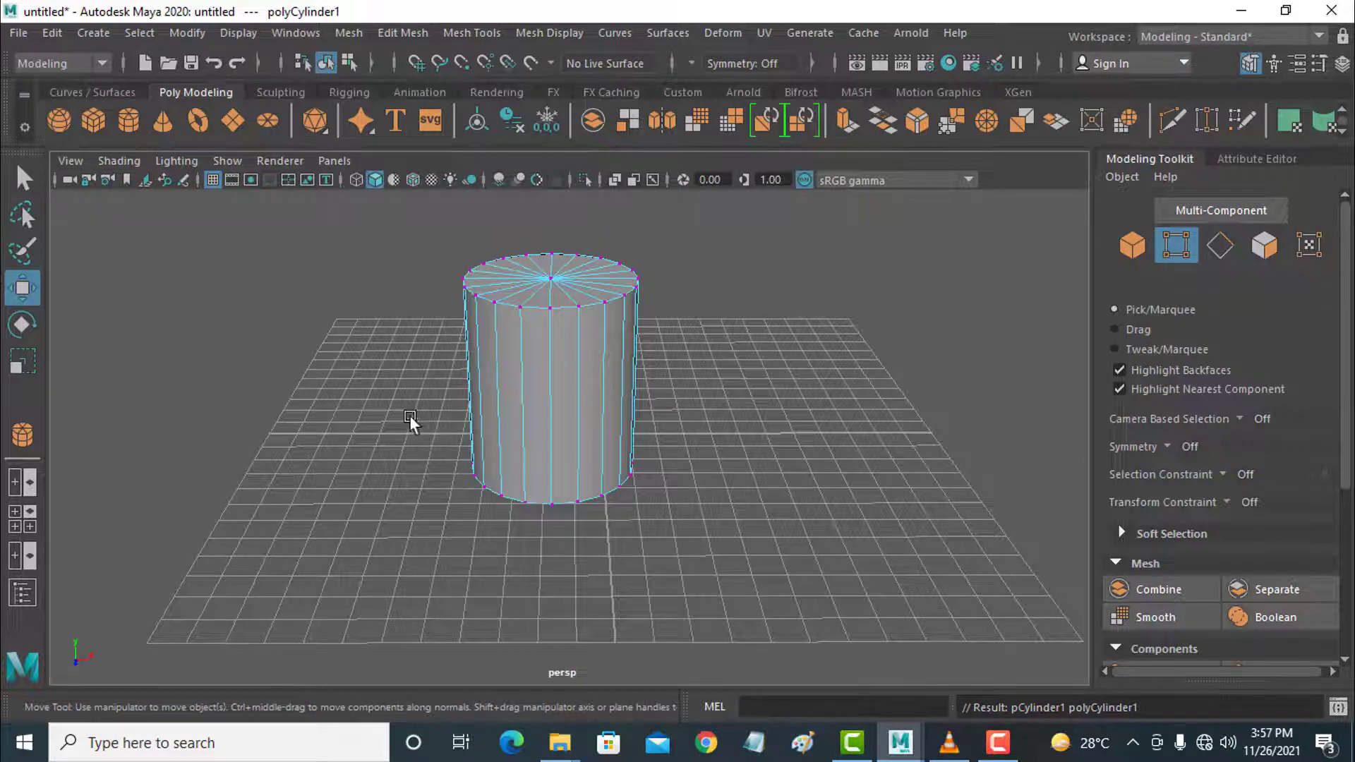
{"action": "left_click_drag", "start_coordinate": [411, 415], "coordinate": [840, 540]}
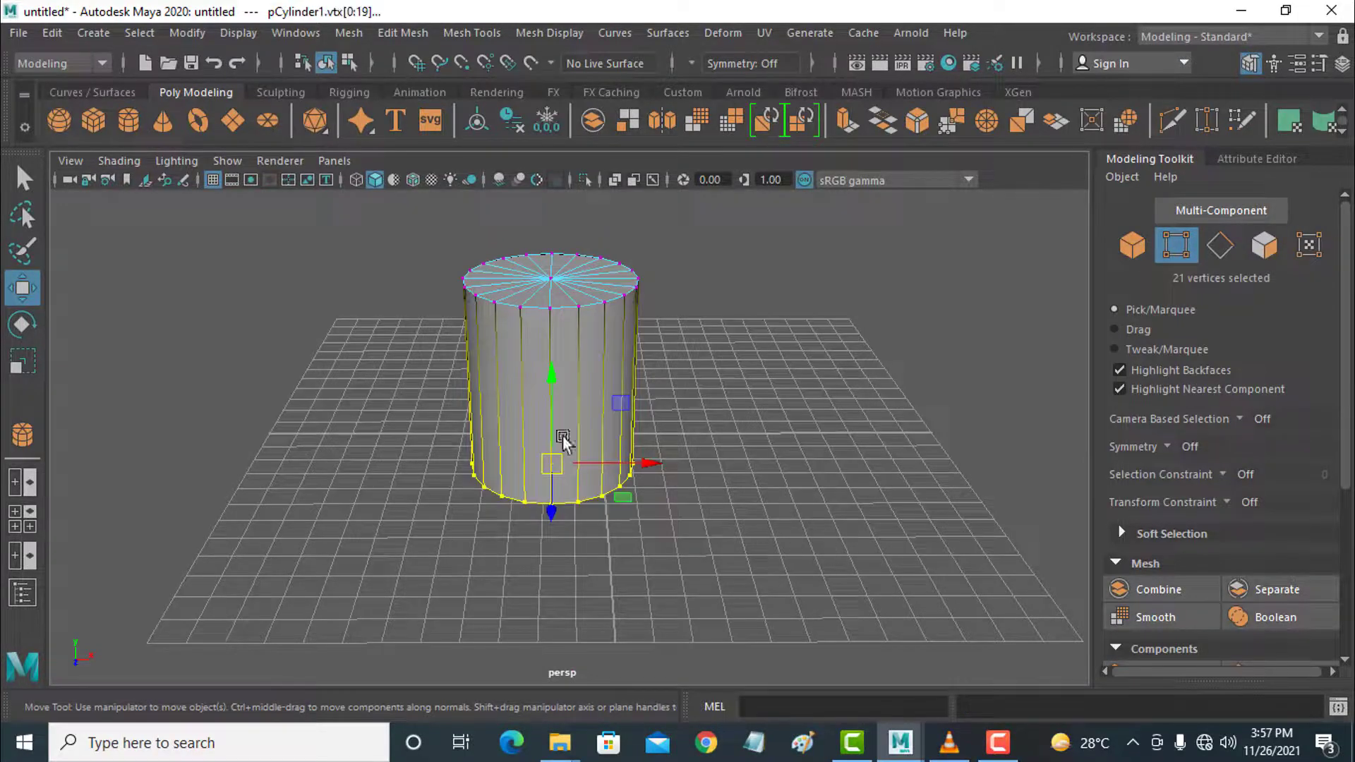
{"action": "left_click", "coordinate": [22, 361]}
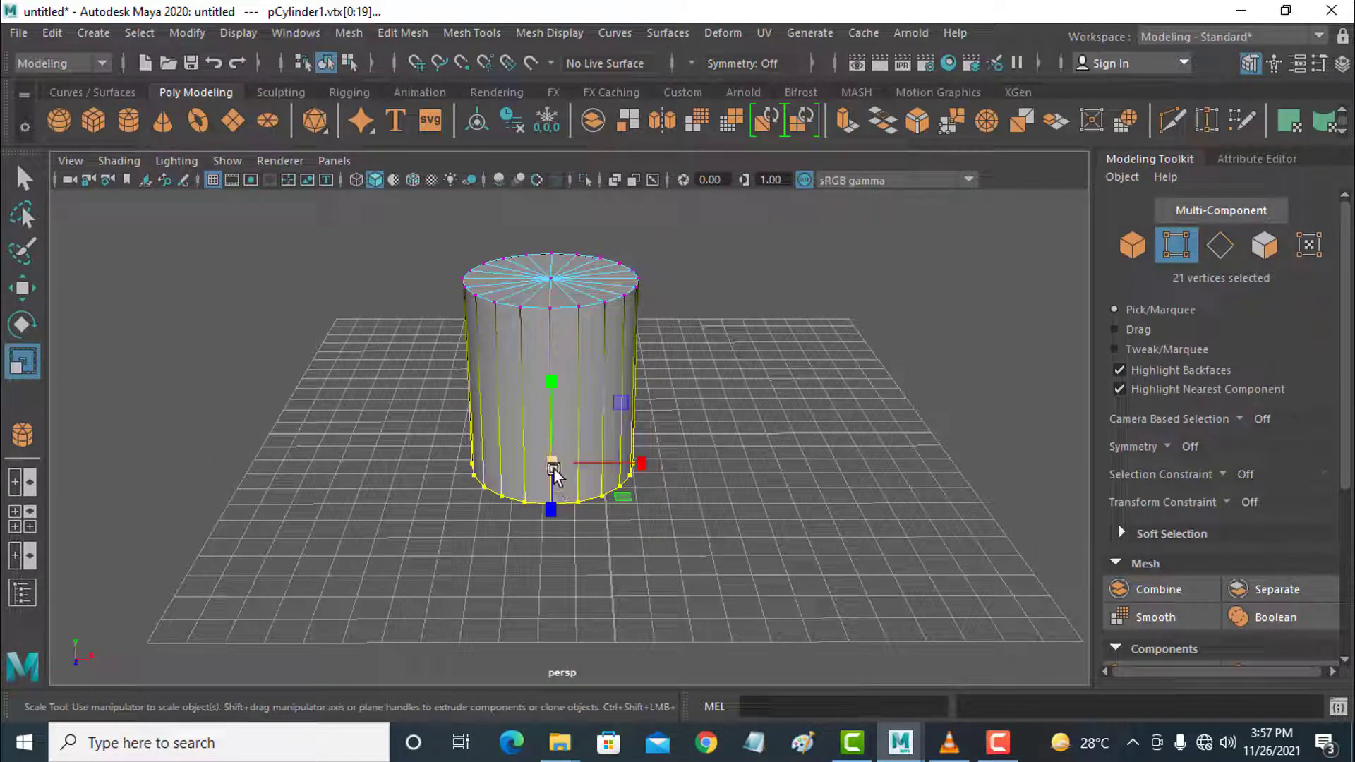
{"action": "mouse_move", "coordinate": [554, 468]}
{"action": "left_mouse_down"}
{"action": "mouse_move", "coordinate": [515, 501]}
{"action": "mouse_move", "coordinate": [531, 456]}
{"action": "left_mouse_up"}
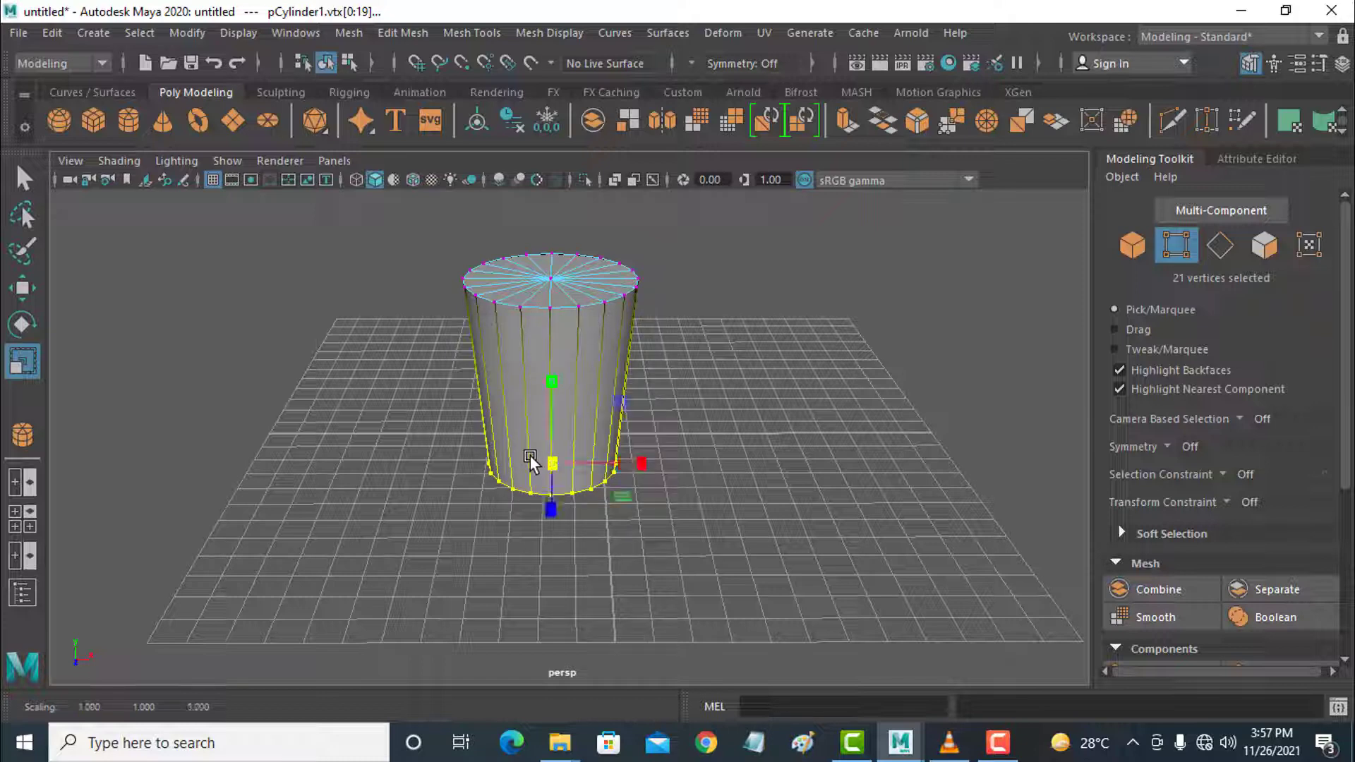
{"action": "right_click_drag", "start_coordinate": [552, 350], "coordinate": [649, 163]}
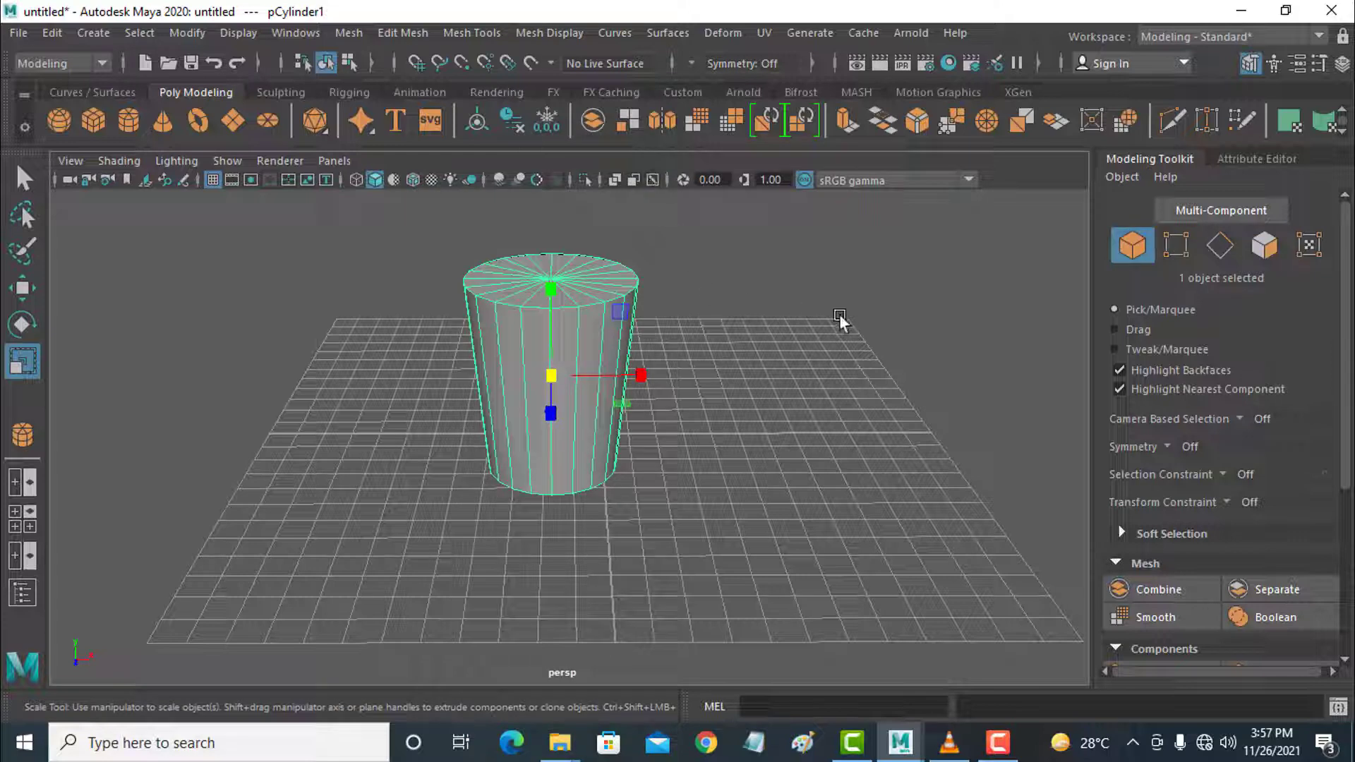
{"action": "left_click", "coordinate": [1259, 157]}
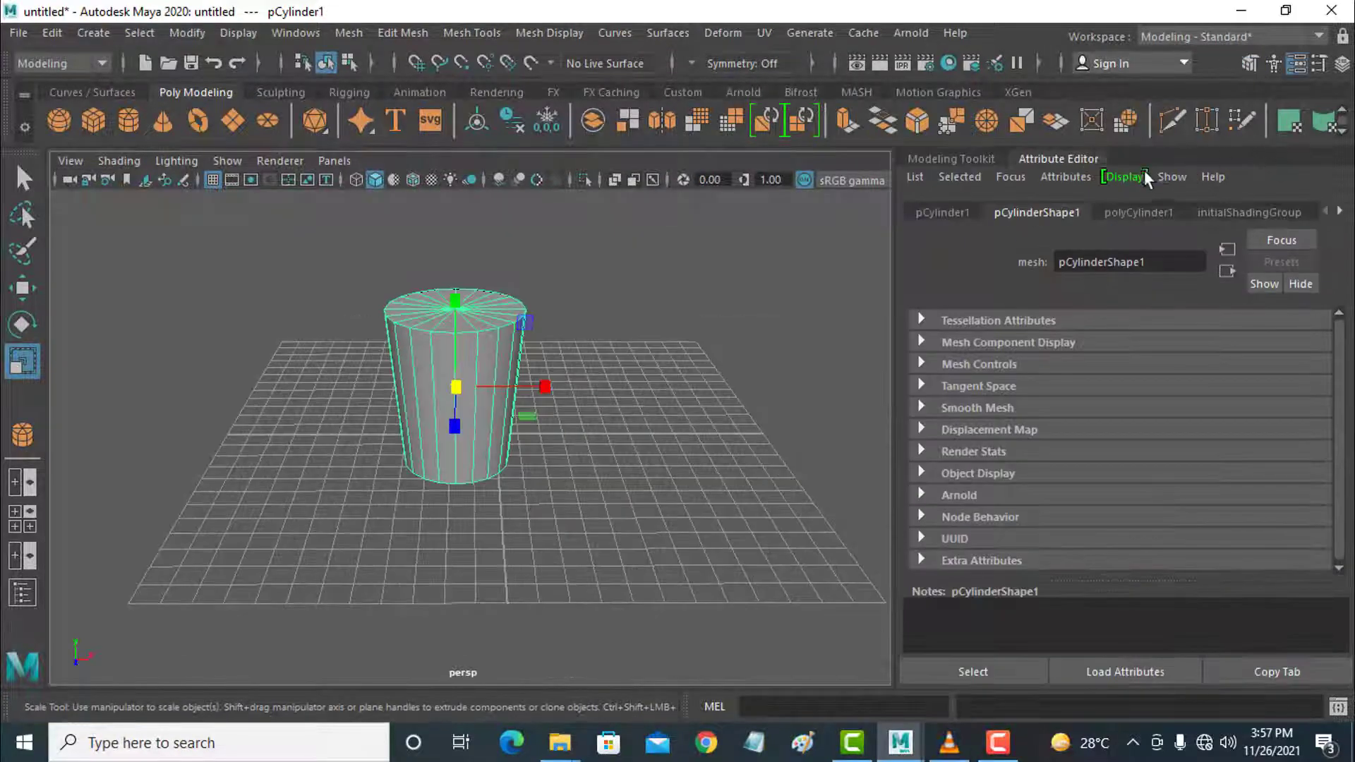
{"action": "left_click", "coordinate": [977, 159]}
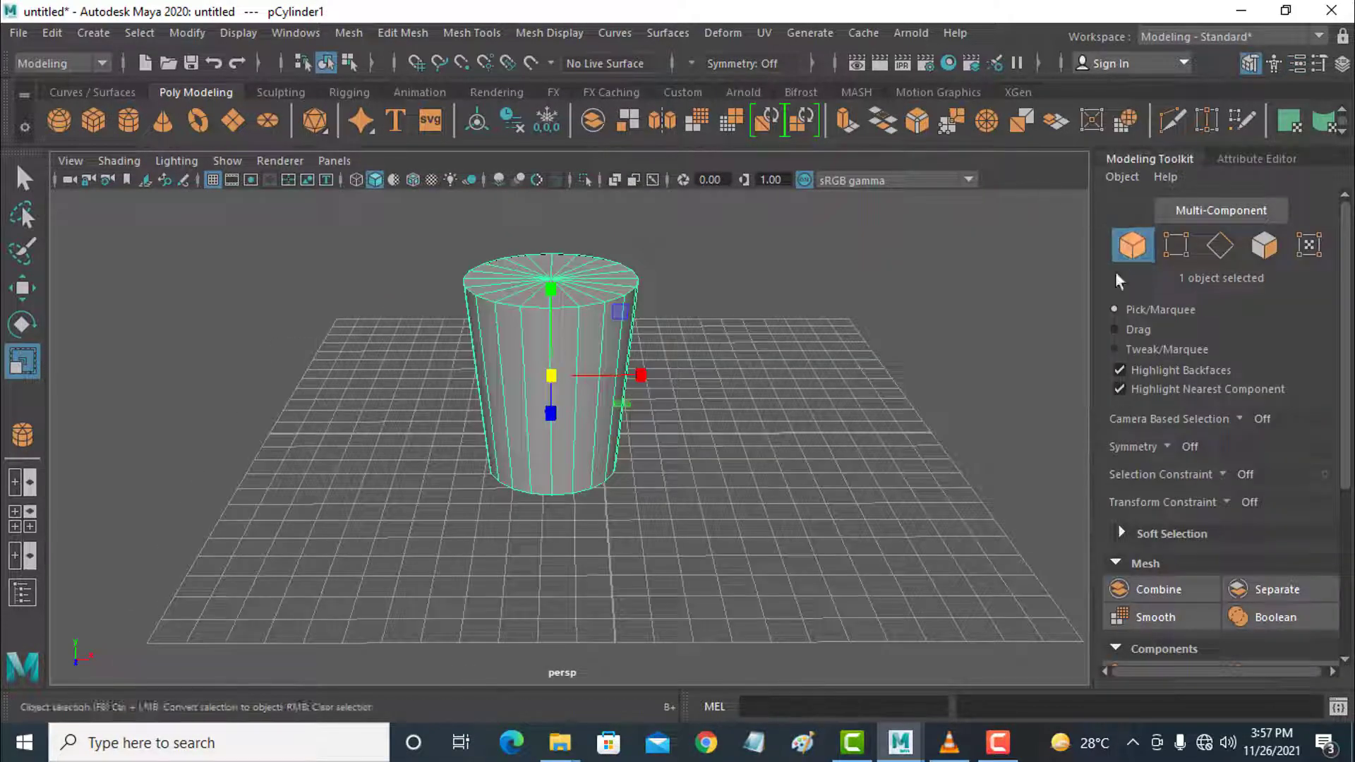
{"action": "left_click", "coordinate": [1317, 69]}
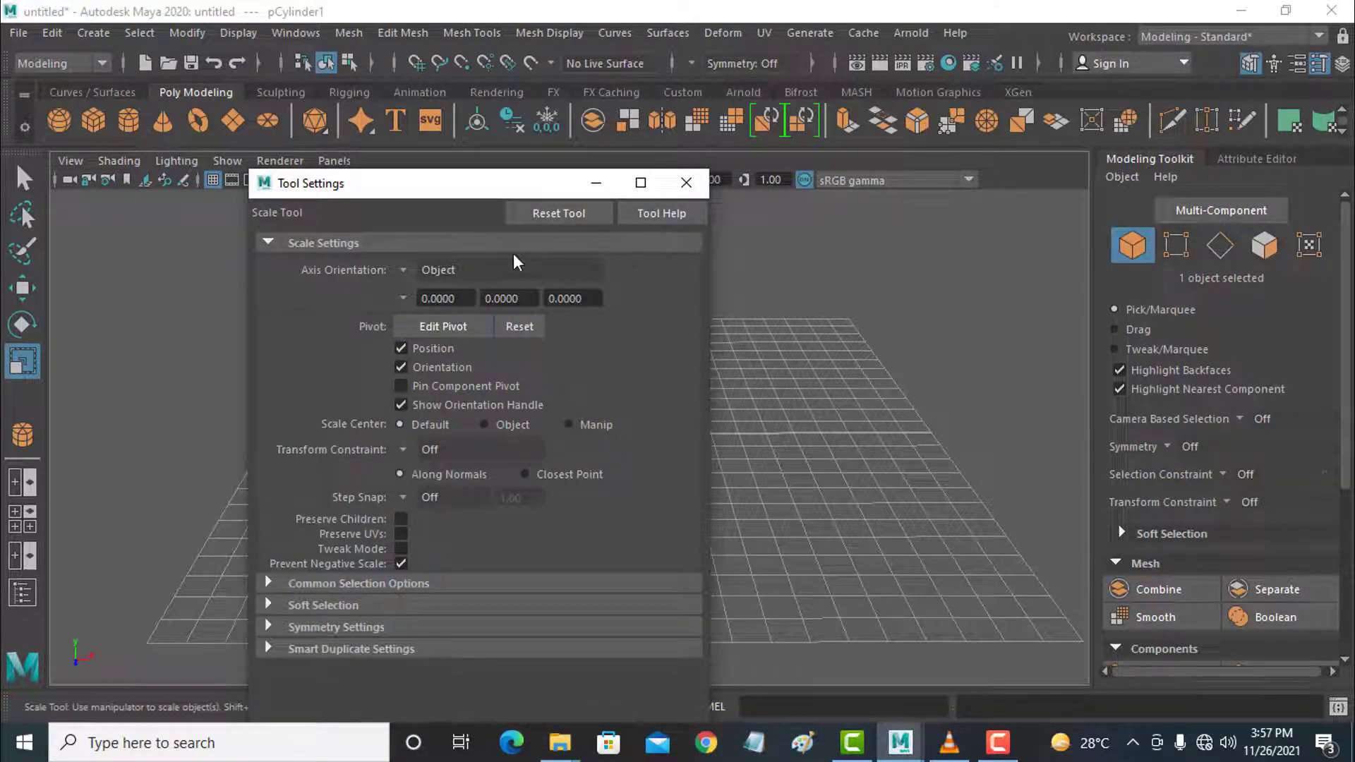
{"action": "left_click", "coordinate": [685, 183]}
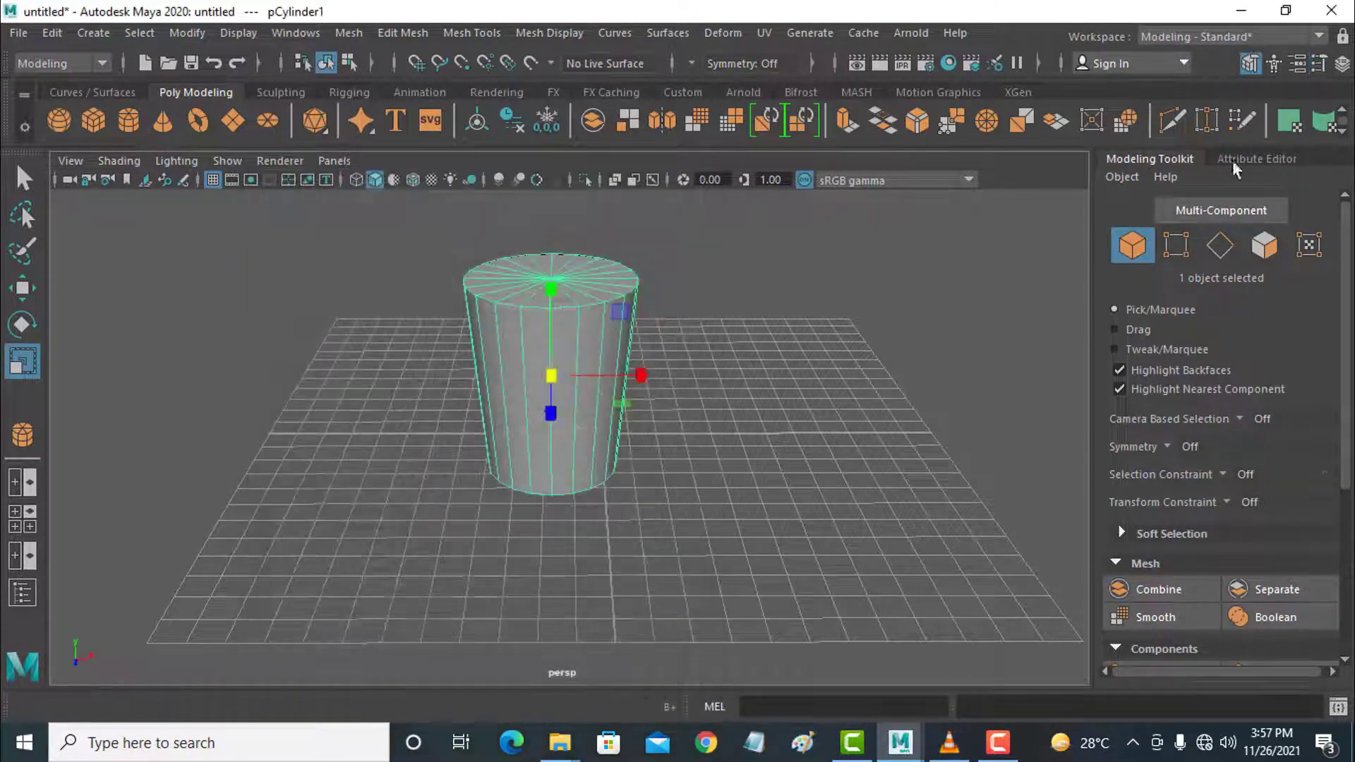
- Set the cylinder's cap subdivisions to 0 in its polyCylinder1 history attributes
{"action": "left_click", "coordinate": [1298, 67]}
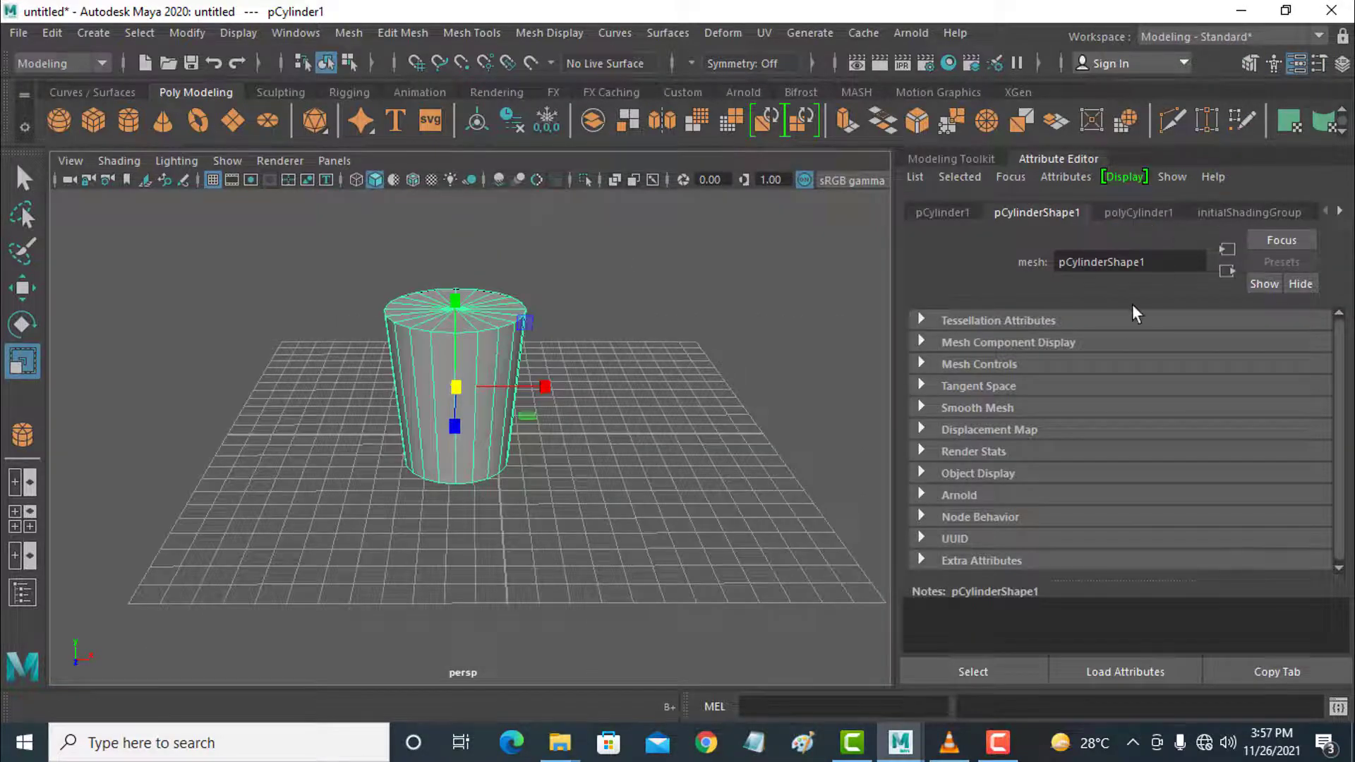
{"action": "left_click", "coordinate": [1114, 212]}
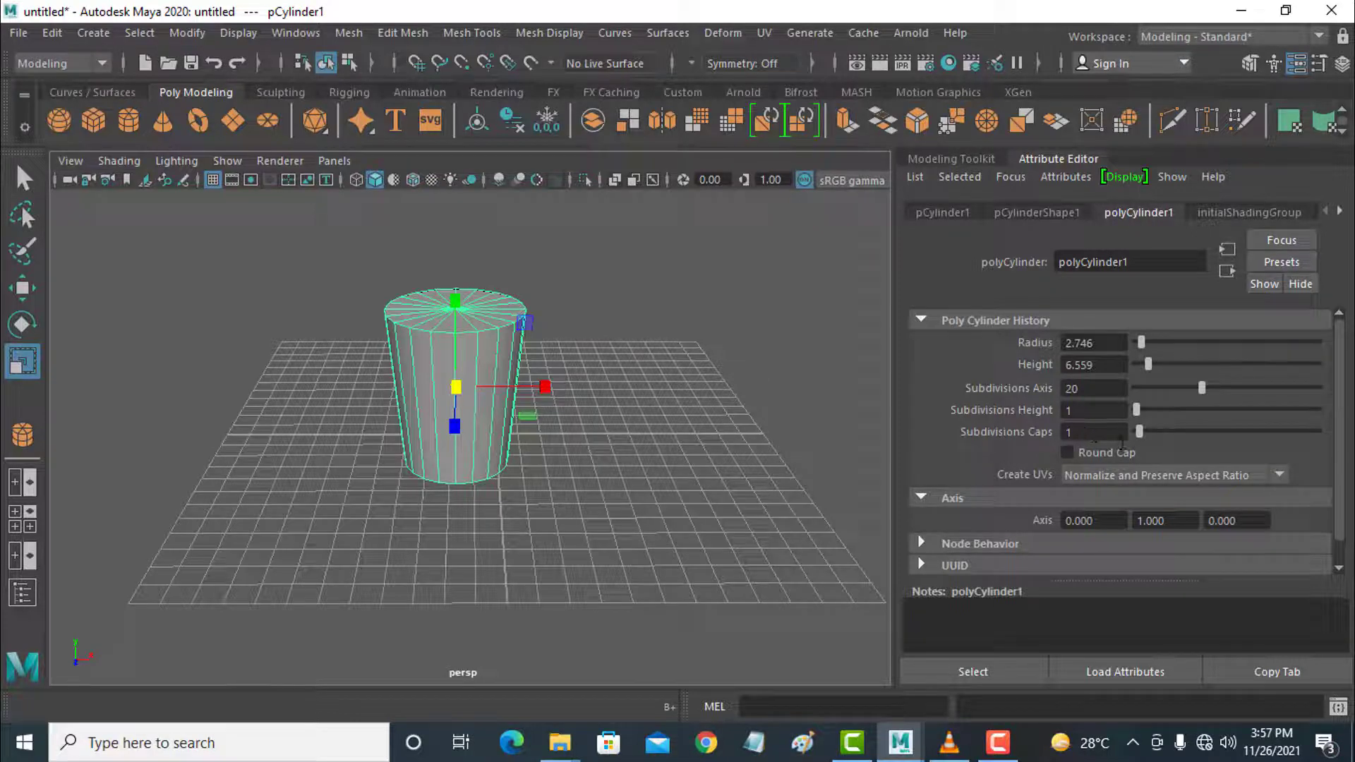
{"action": "left_click_drag", "start_coordinate": [1140, 431], "coordinate": [1135, 431]}
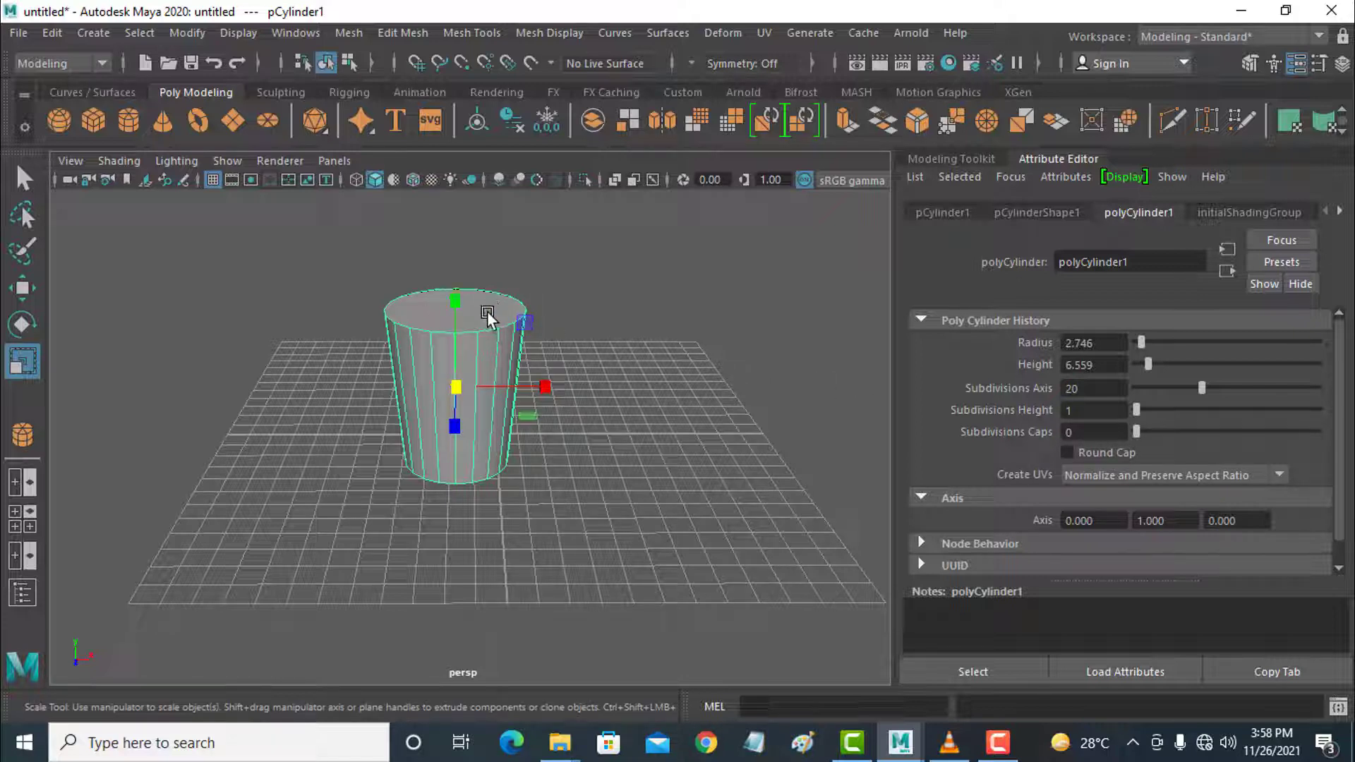
- Try to extrude the tapered cylinder's top face and scale it inward
{"action": "left_click_drag", "start_coordinate": [487, 318], "coordinate": [494, 341], "text": "alt"}
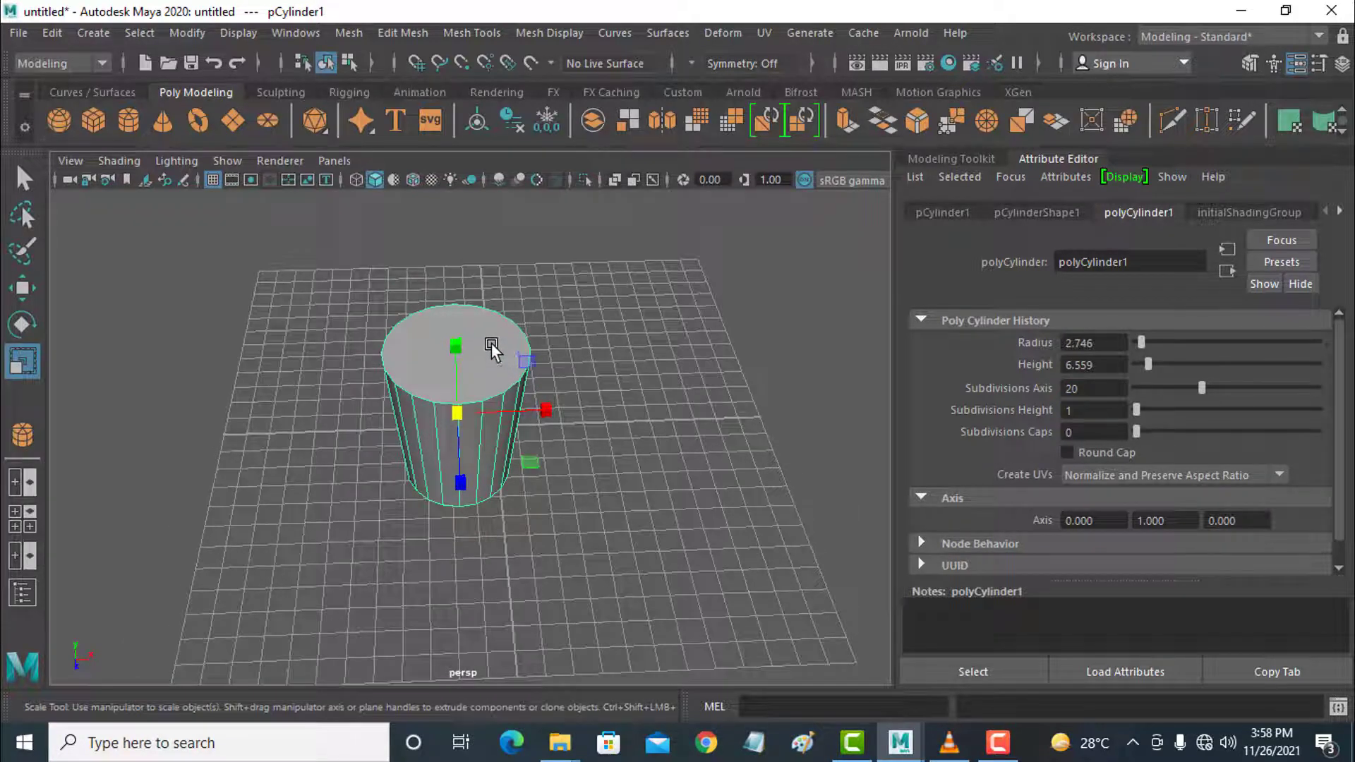
{"action": "right_click_drag", "start_coordinate": [492, 343], "coordinate": [498, 251]}
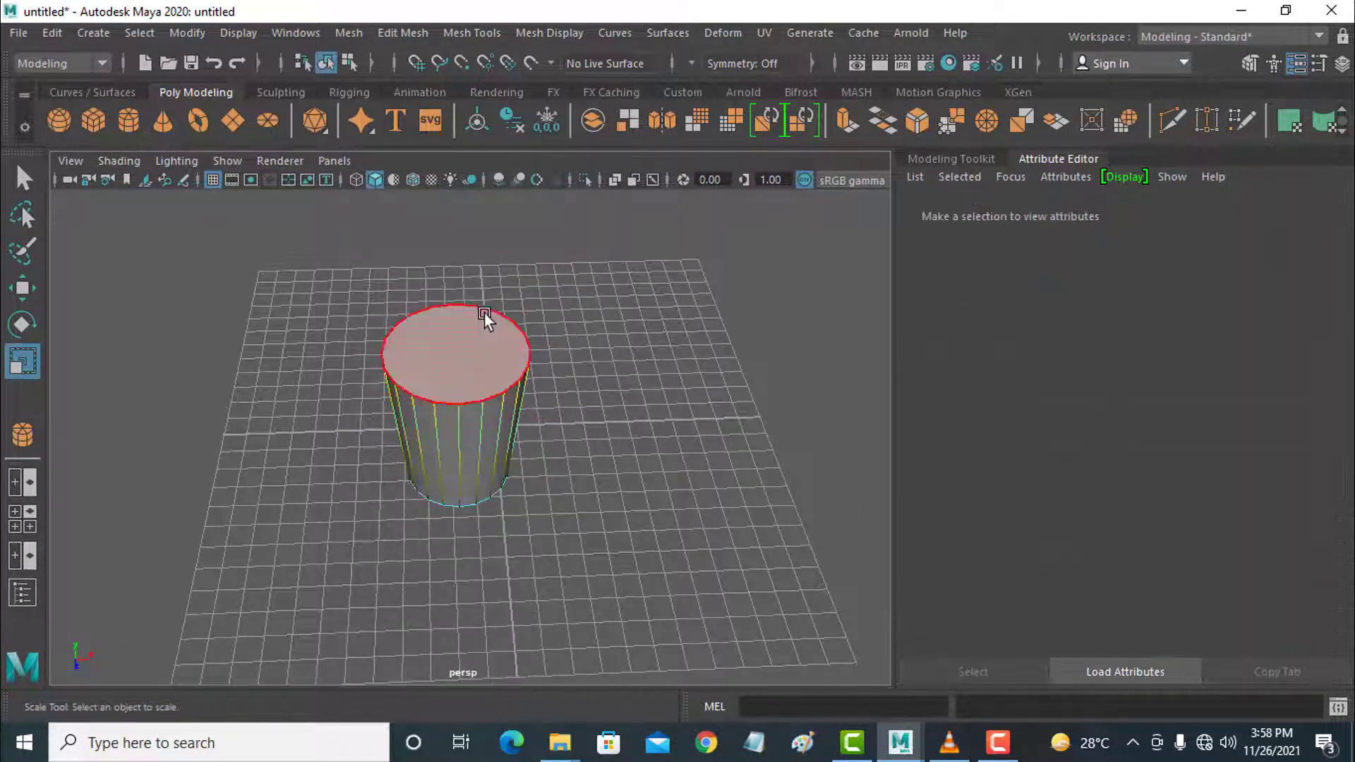
{"action": "left_click", "coordinate": [468, 337]}
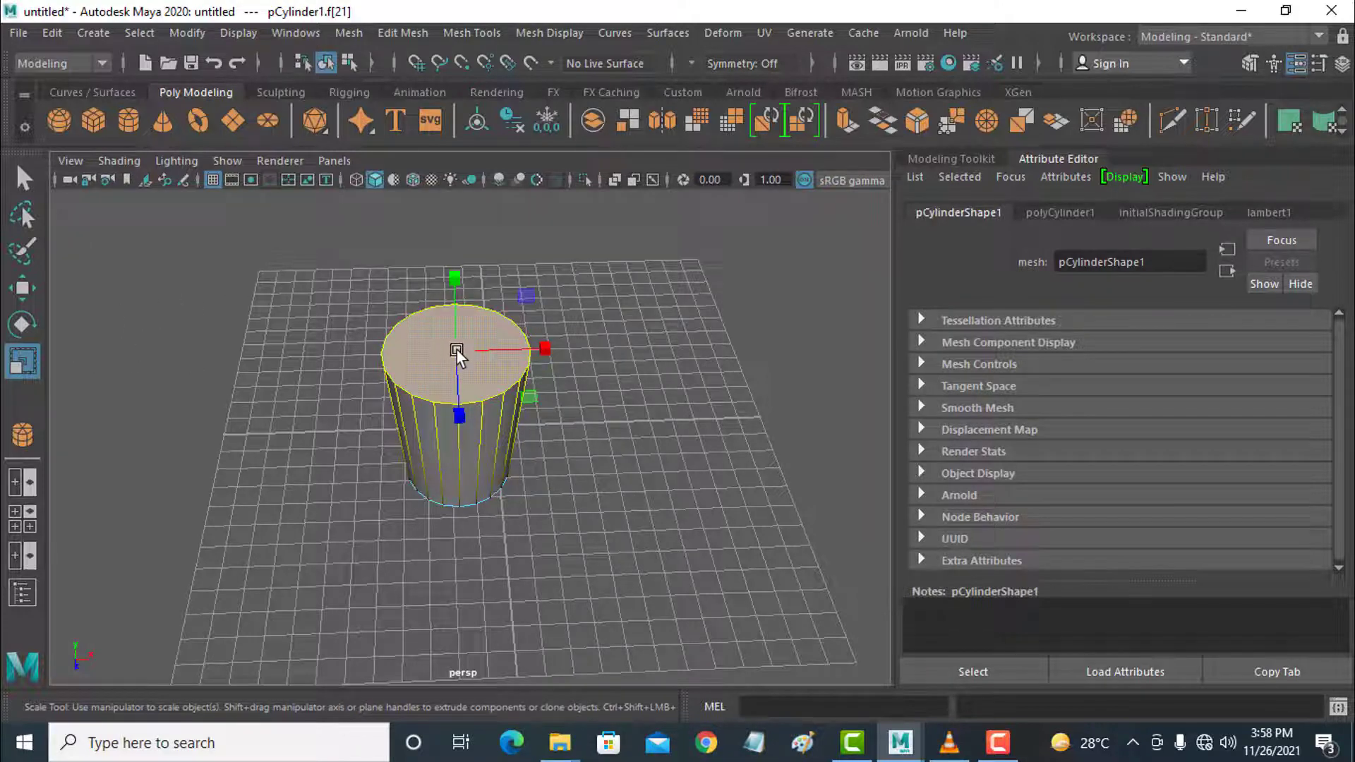
{"action": "key", "text": "ctrl+e"}
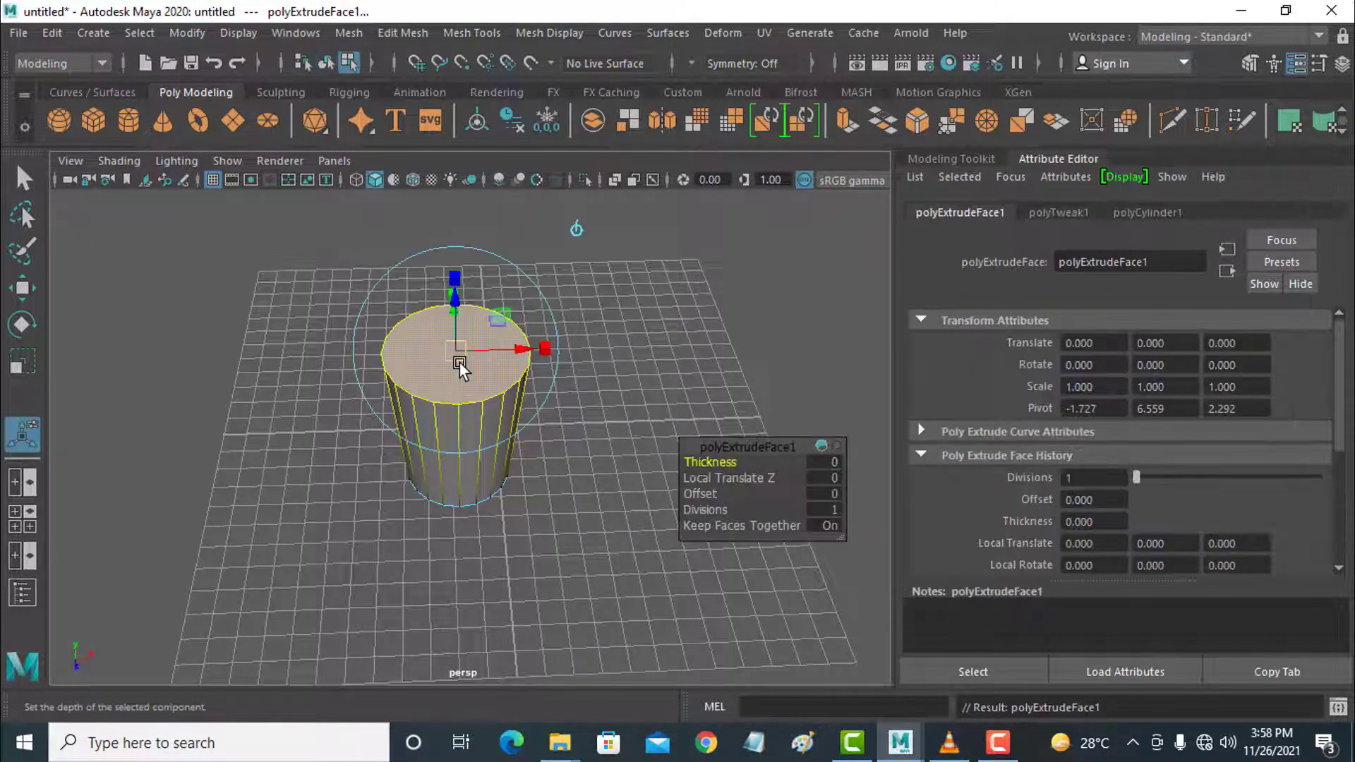
{"action": "left_click", "coordinate": [25, 362]}
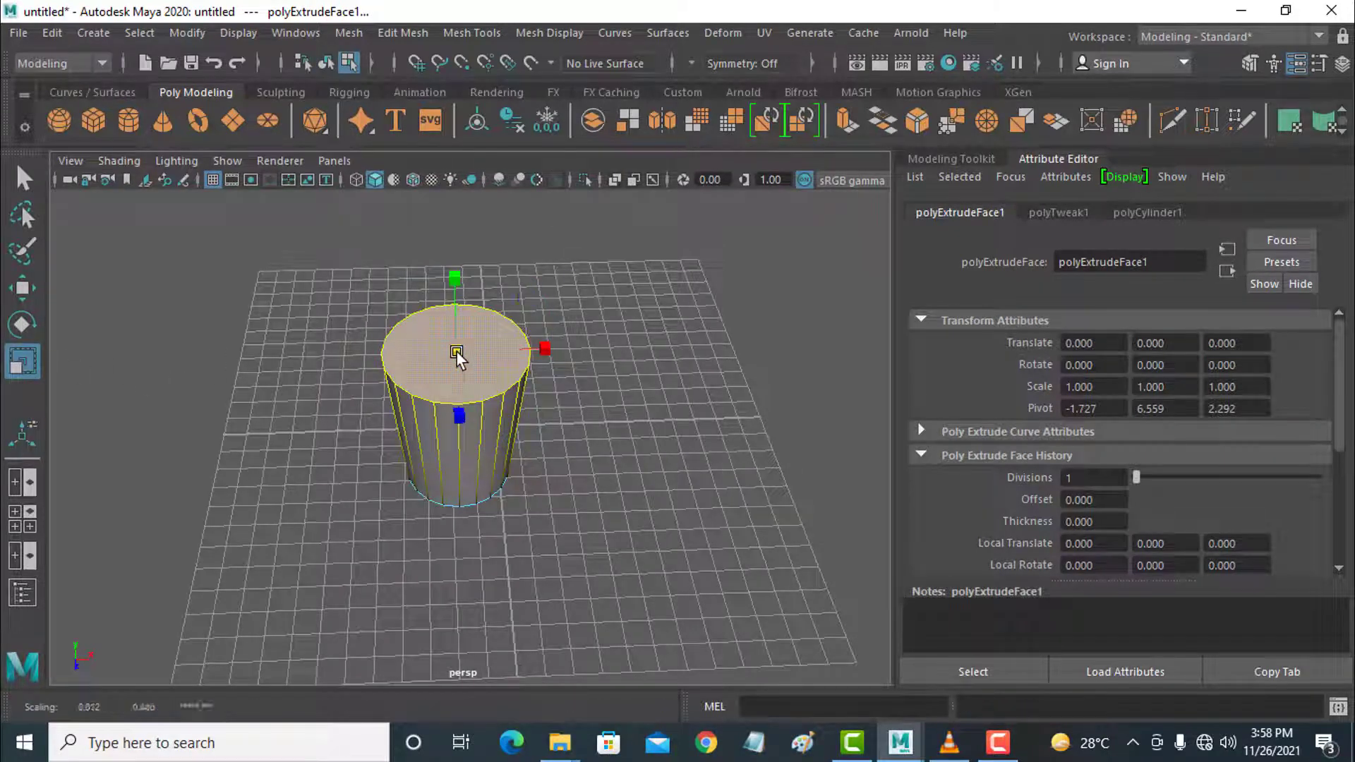
{"action": "left_click_drag", "start_coordinate": [456, 353], "coordinate": [451, 359]}
{"action": "key", "text": "ctrl+e"}
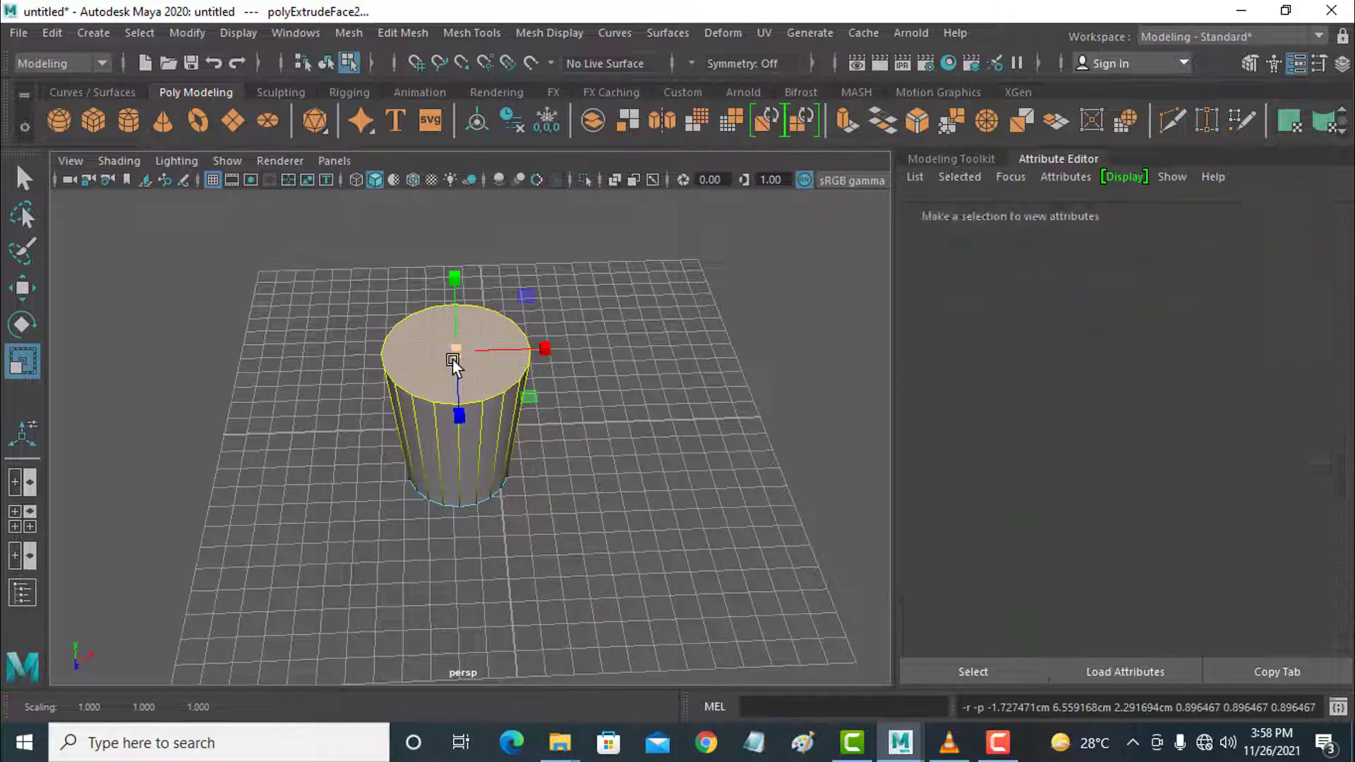
{"action": "key", "text": "ctrl+z"}
- Extrude the top face again, try shifting it freely, and undo the shift
{"action": "key", "text": "ctrl+e"}
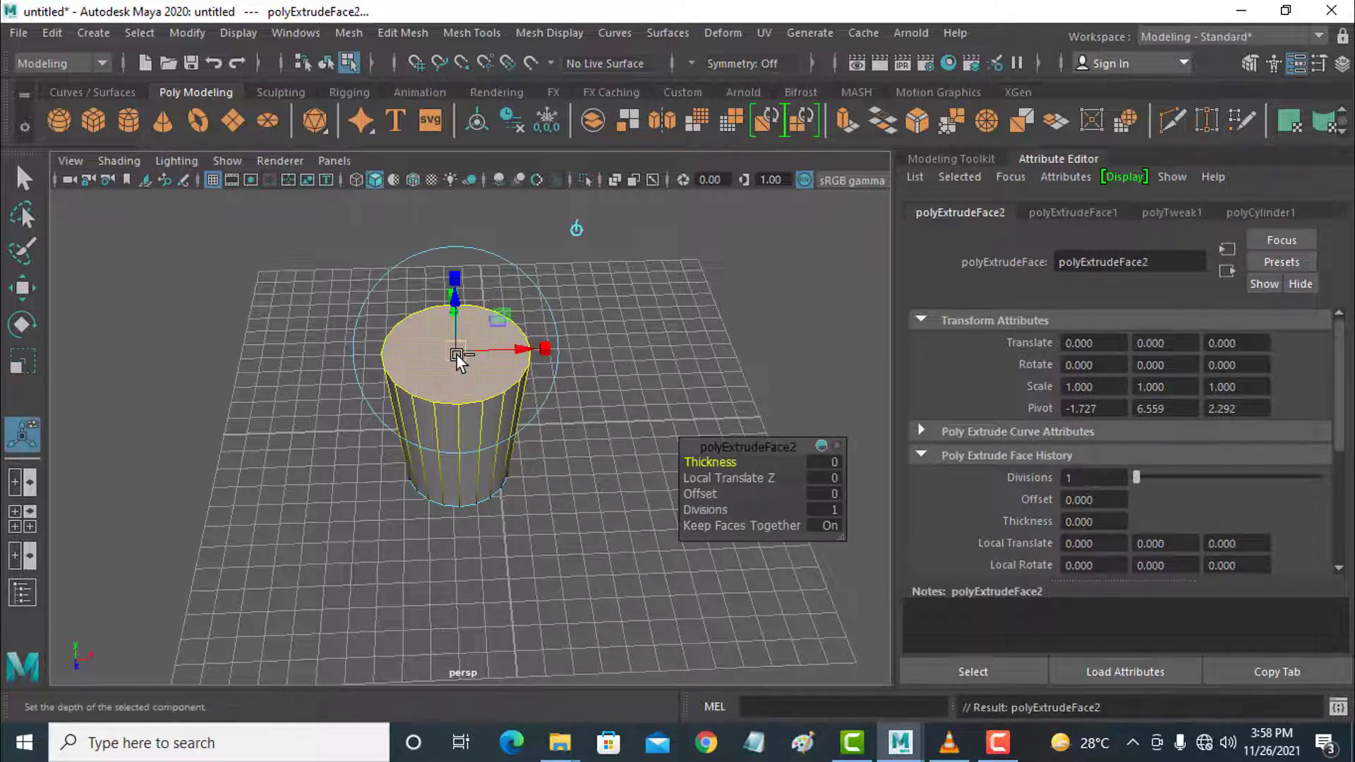
{"action": "left_click_drag", "start_coordinate": [456, 353], "coordinate": [450, 359]}
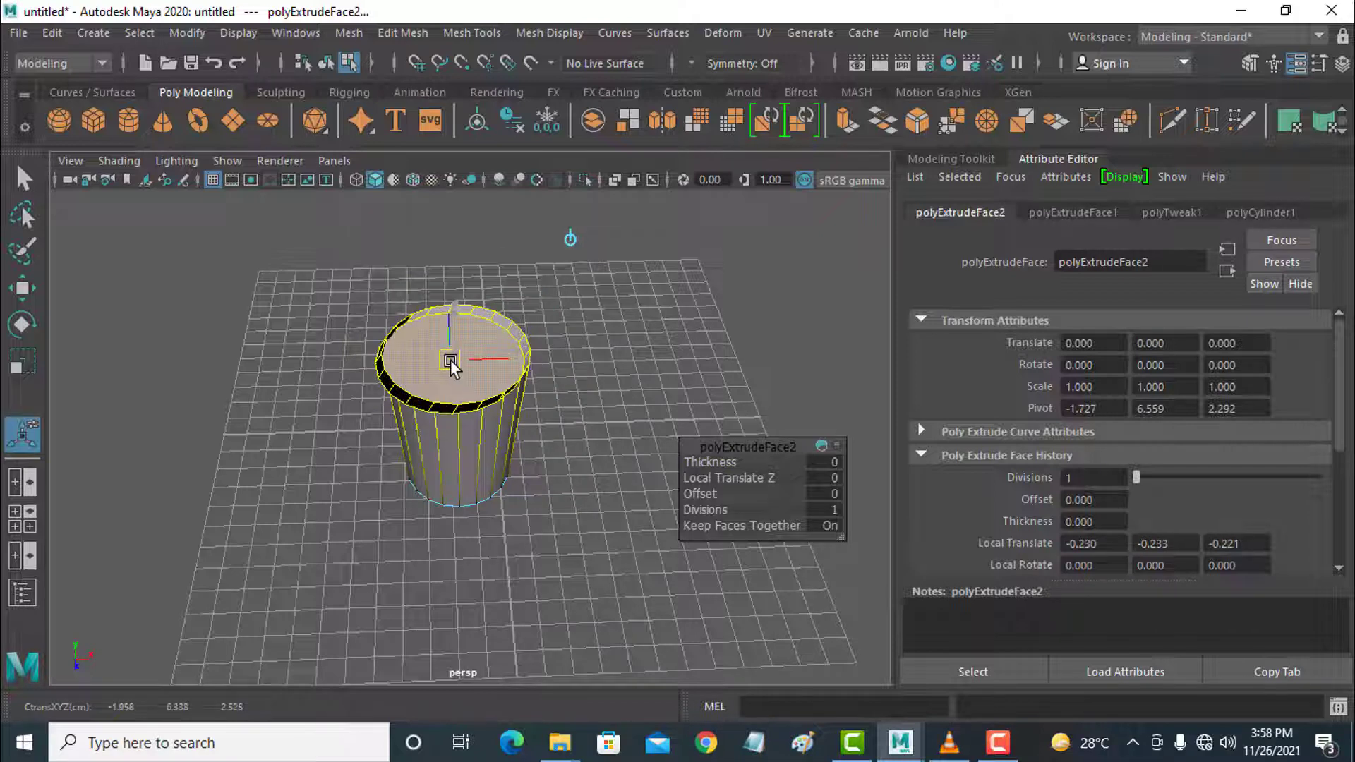
{"action": "key", "text": "ctrl+z"}
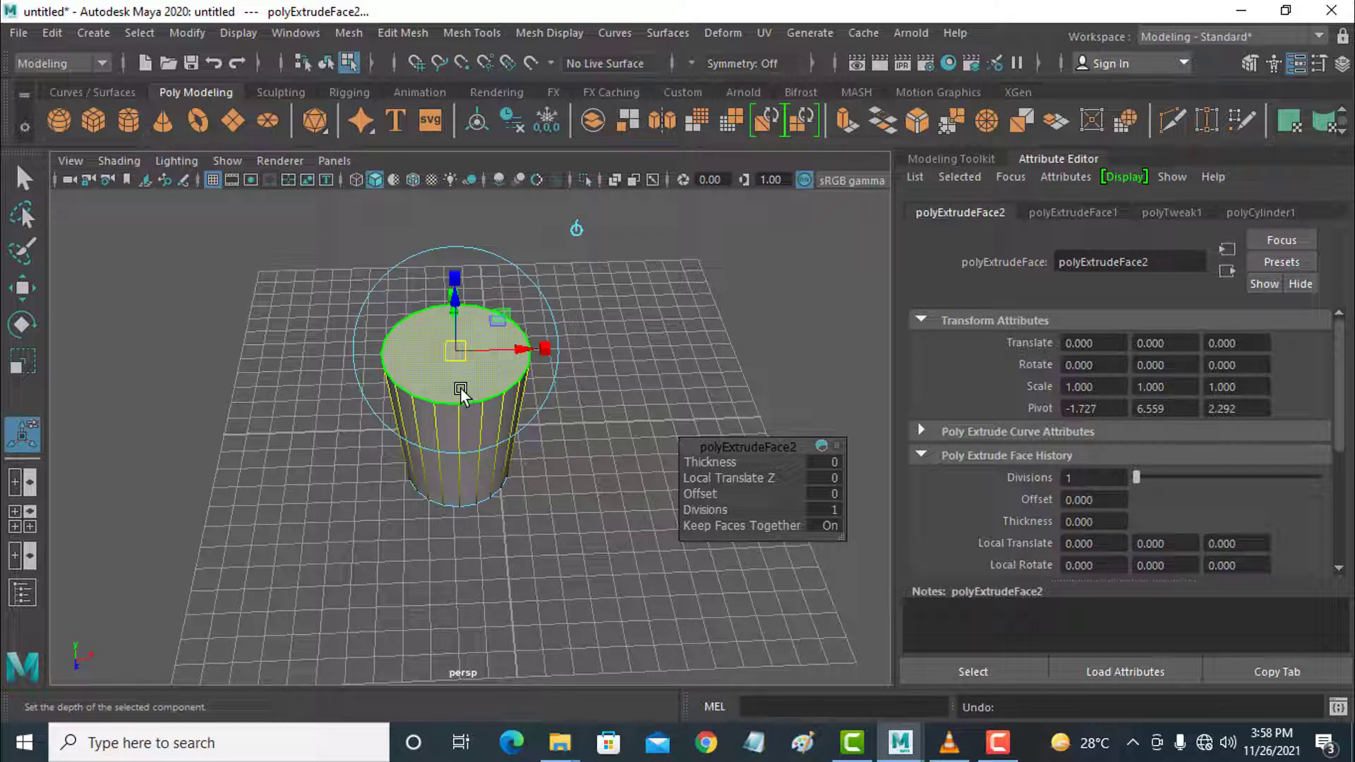
{"action": "left_click_drag", "start_coordinate": [461, 392], "coordinate": [458, 268], "text": "alt"}
{"action": "key", "text": "ctrl+z"}
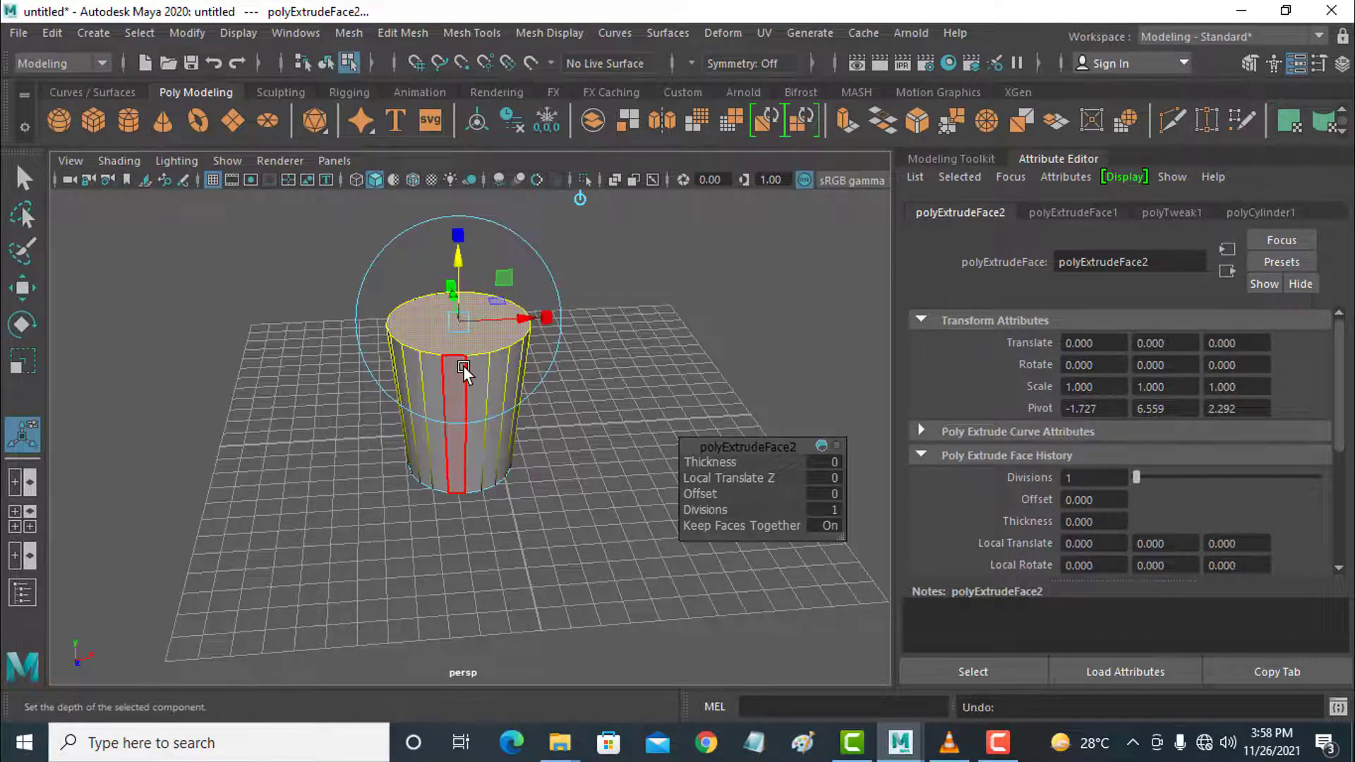
{"action": "left_click_drag", "start_coordinate": [463, 366], "coordinate": [461, 417], "text": "alt"}
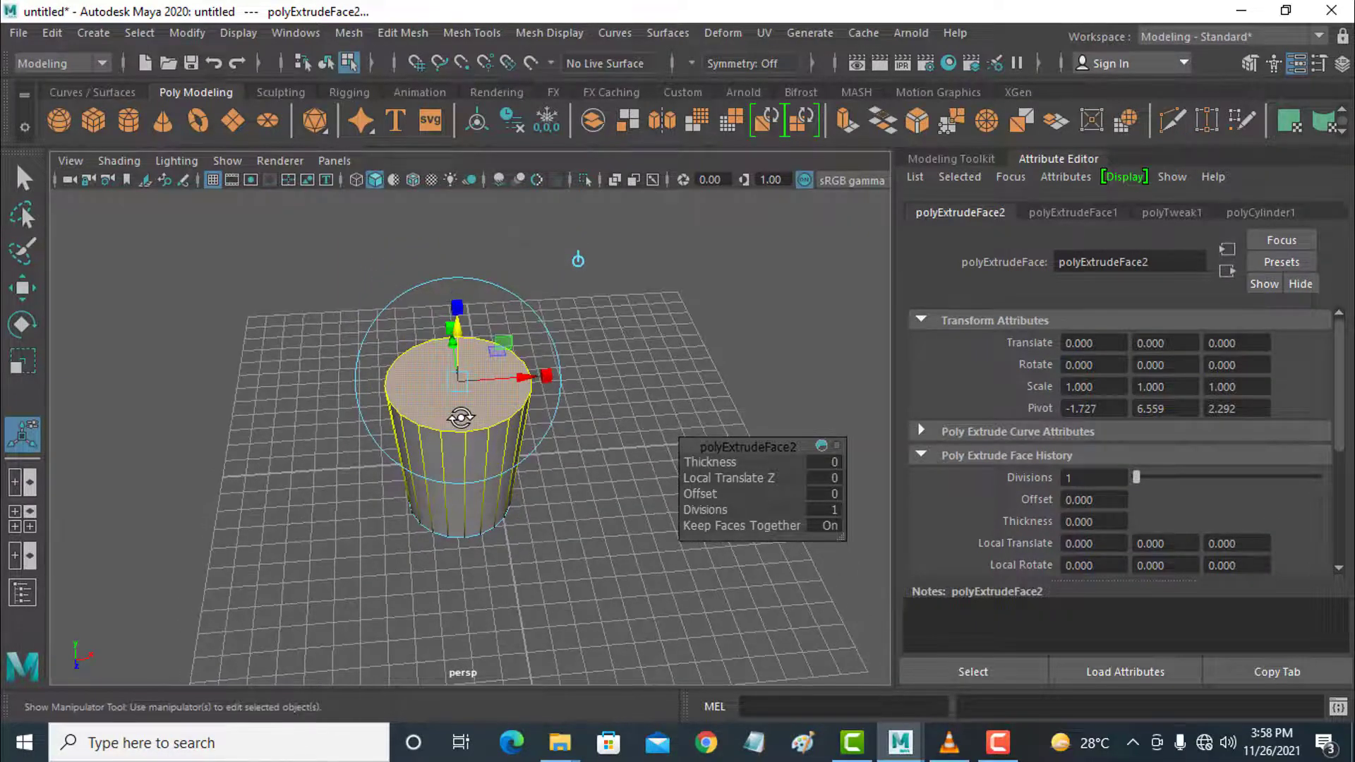
- Try a thickness of 2 on the top face extrusion, reset it to 0 and clear the face selection
{"action": "left_click", "coordinate": [819, 462]}
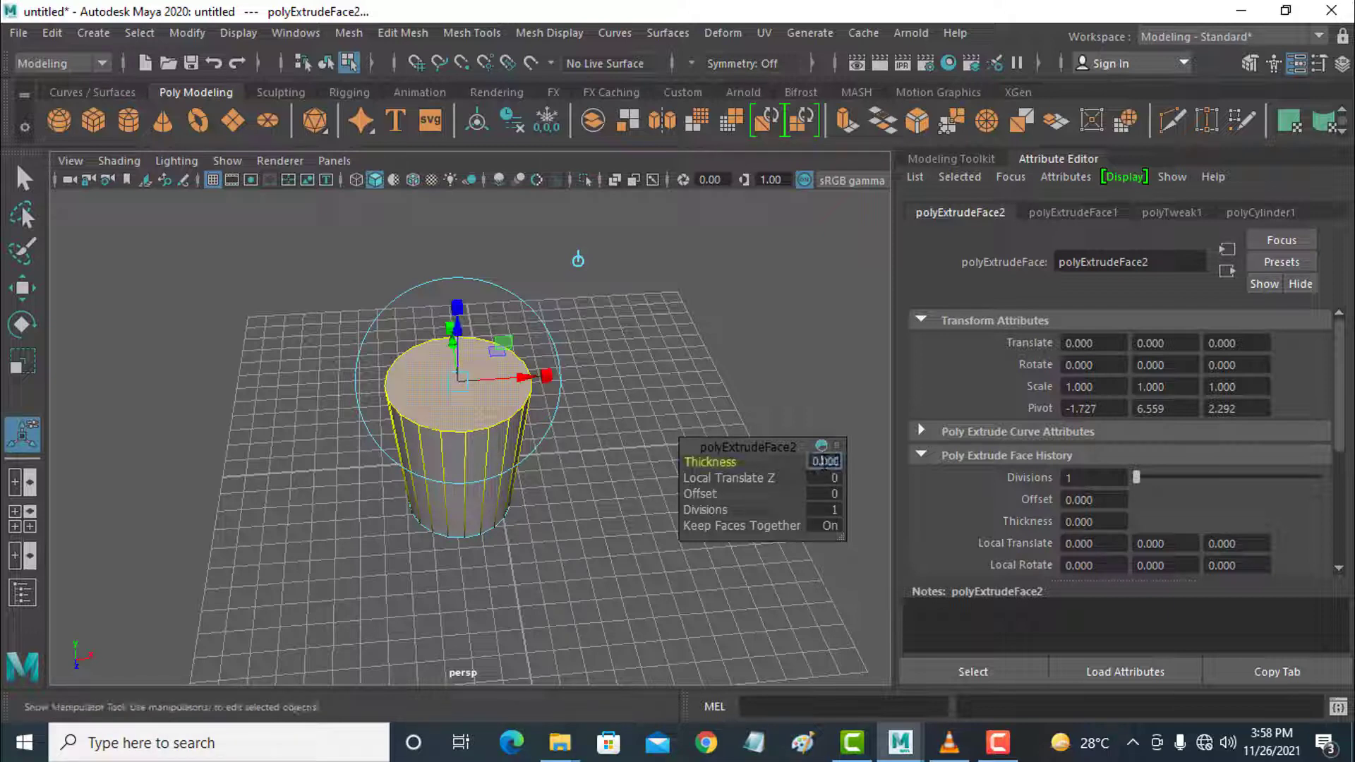
{"action": "key", "text": "Return"}
{"action": "type", "text": "2"}
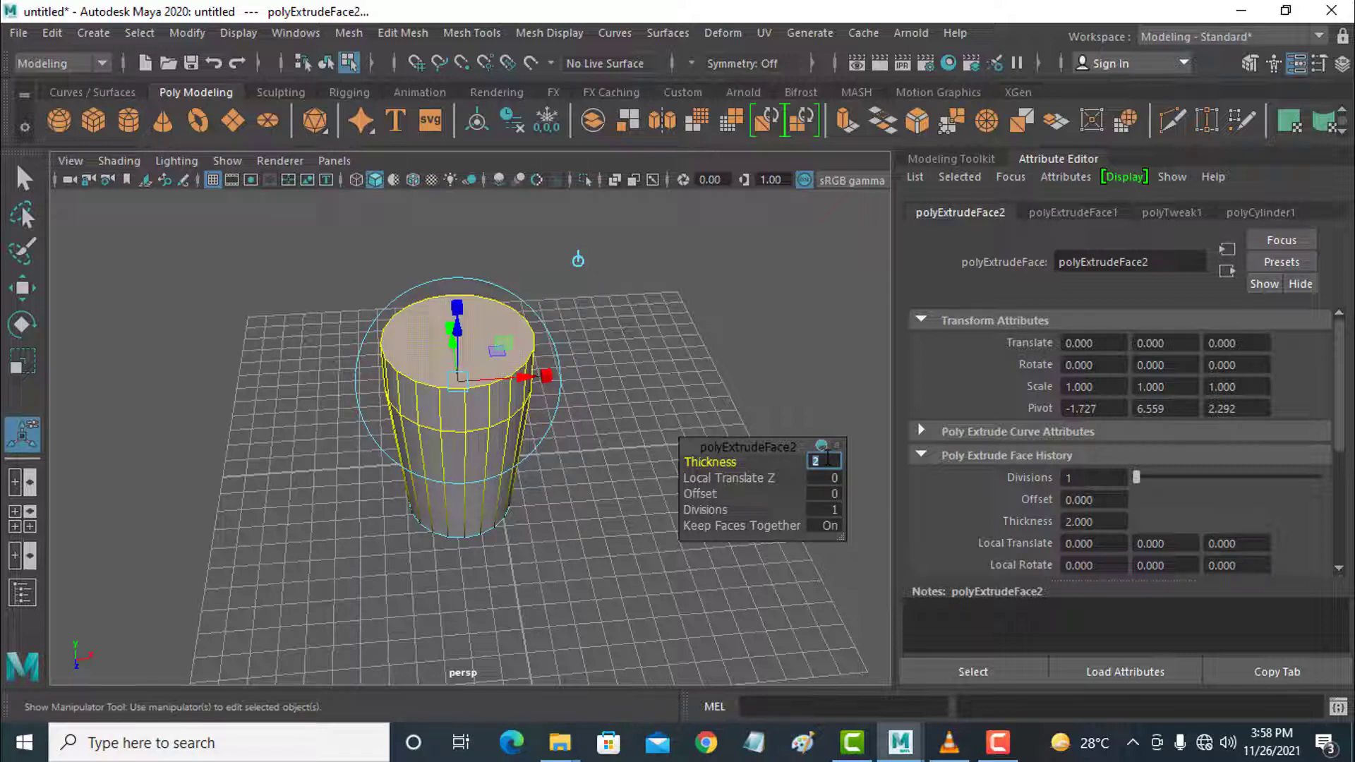
{"action": "key", "text": "Return"}
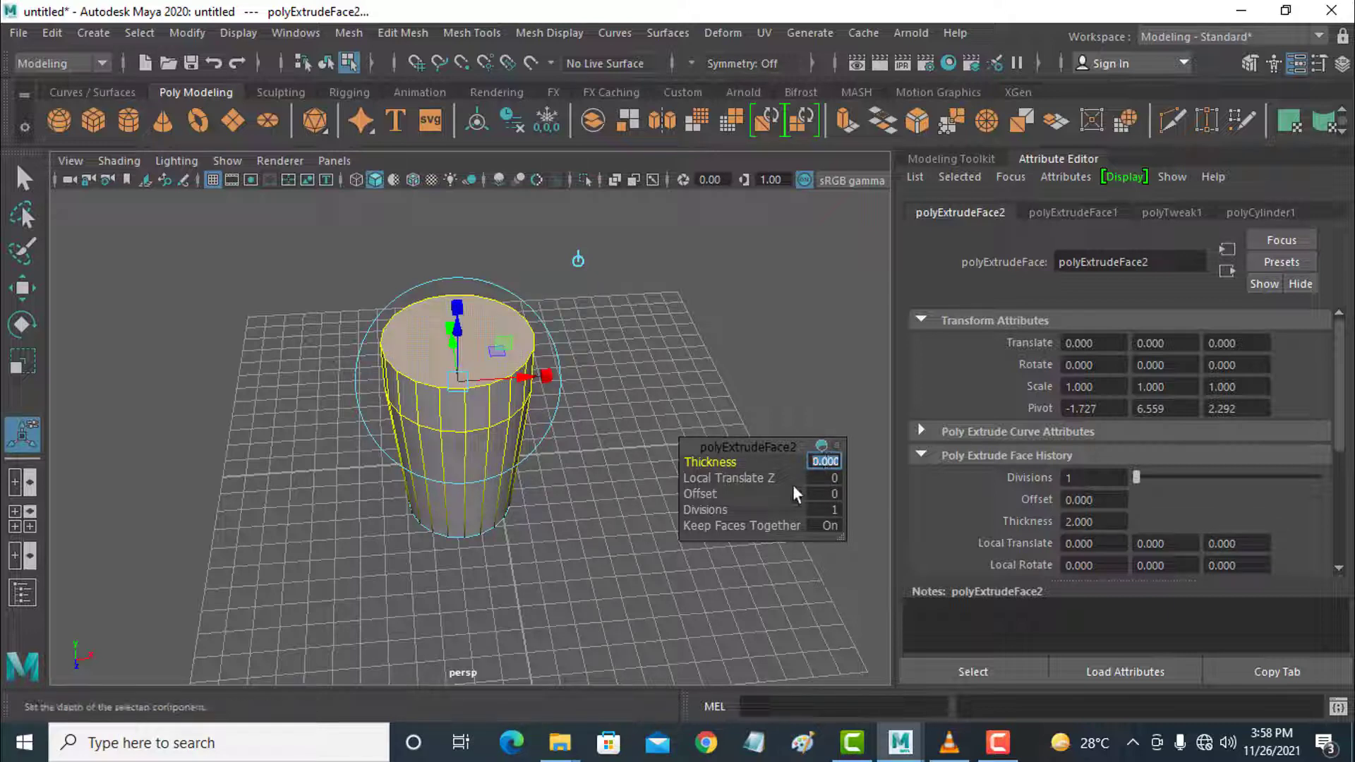
{"action": "left_click", "coordinate": [616, 387]}
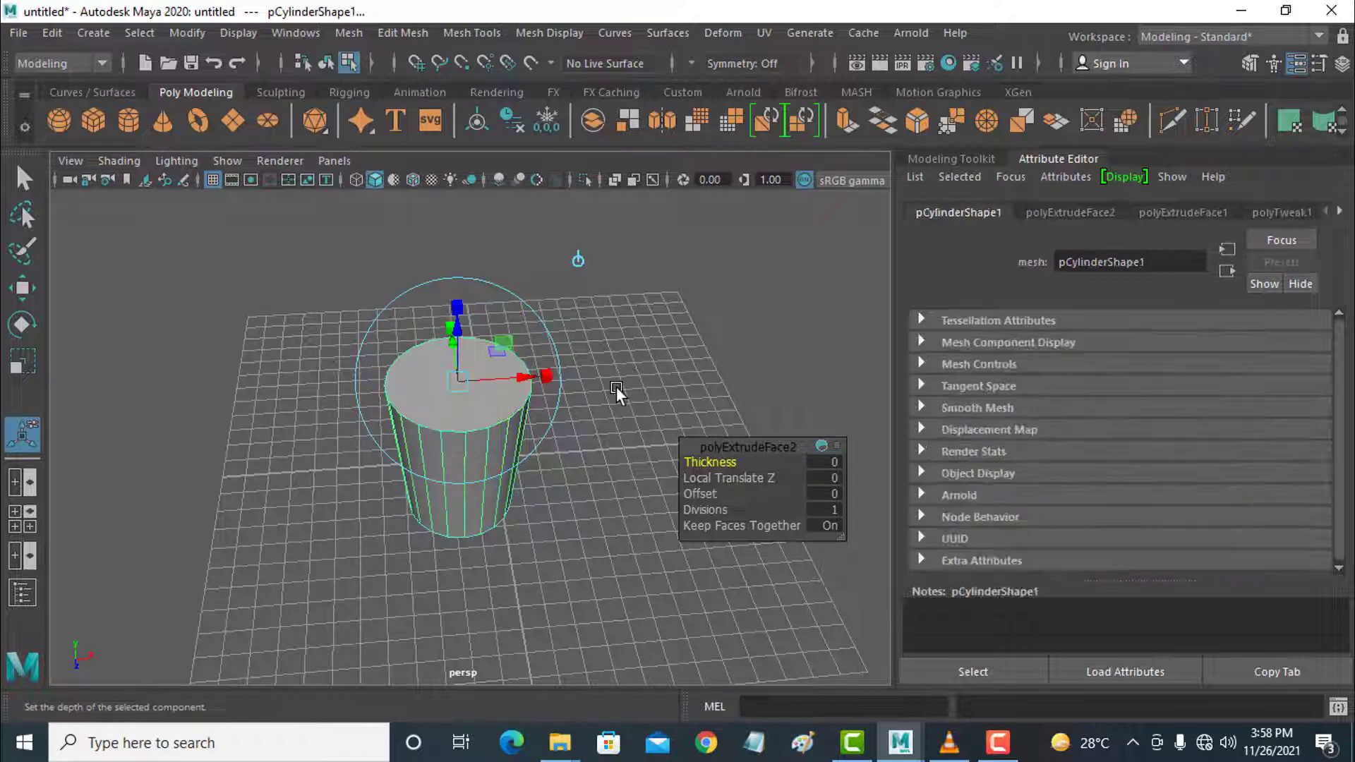
- Extrude the tapered cylinder's top face and scale it inward along both horizontal axes to form an even, thin rim
{"action": "left_click", "coordinate": [490, 378]}
{"action": "right_click_drag", "start_coordinate": [468, 375], "coordinate": [487, 253]}
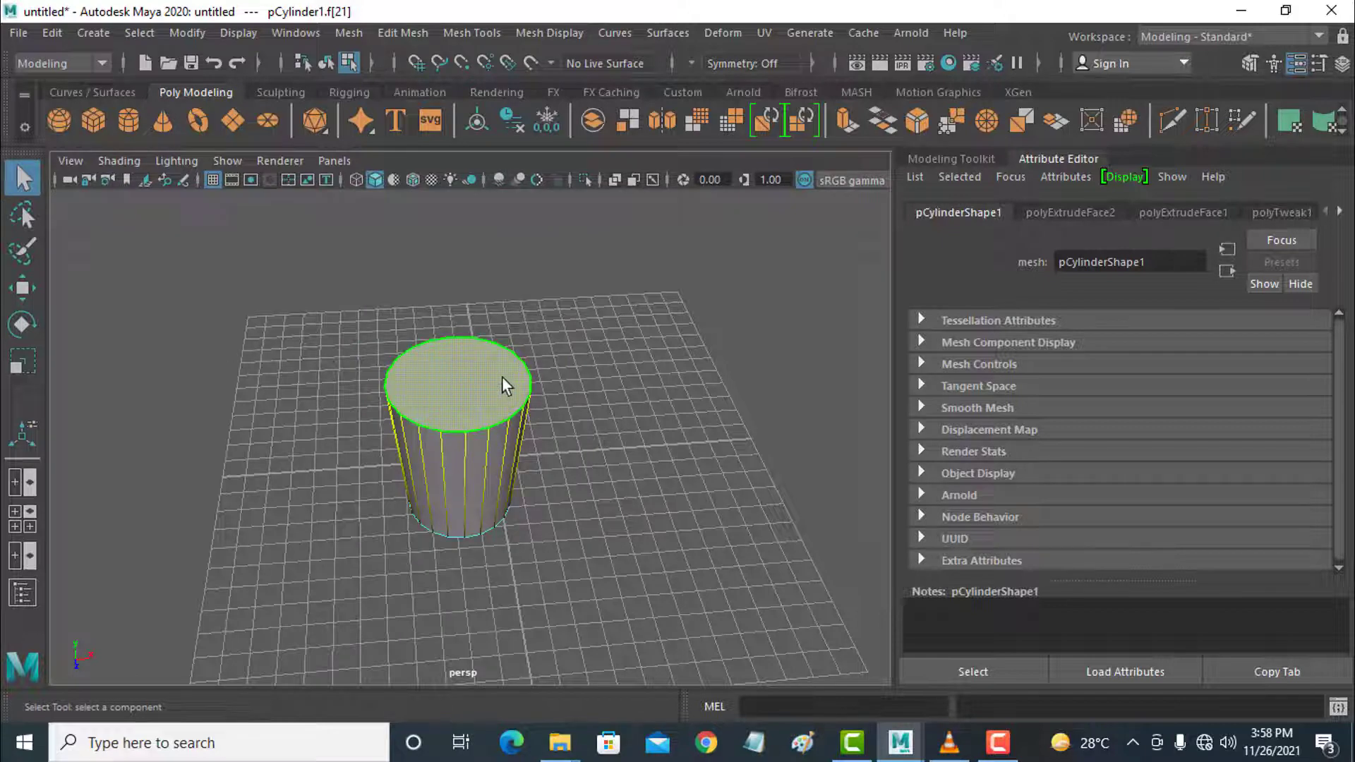
{"action": "left_click", "coordinate": [22, 363]}
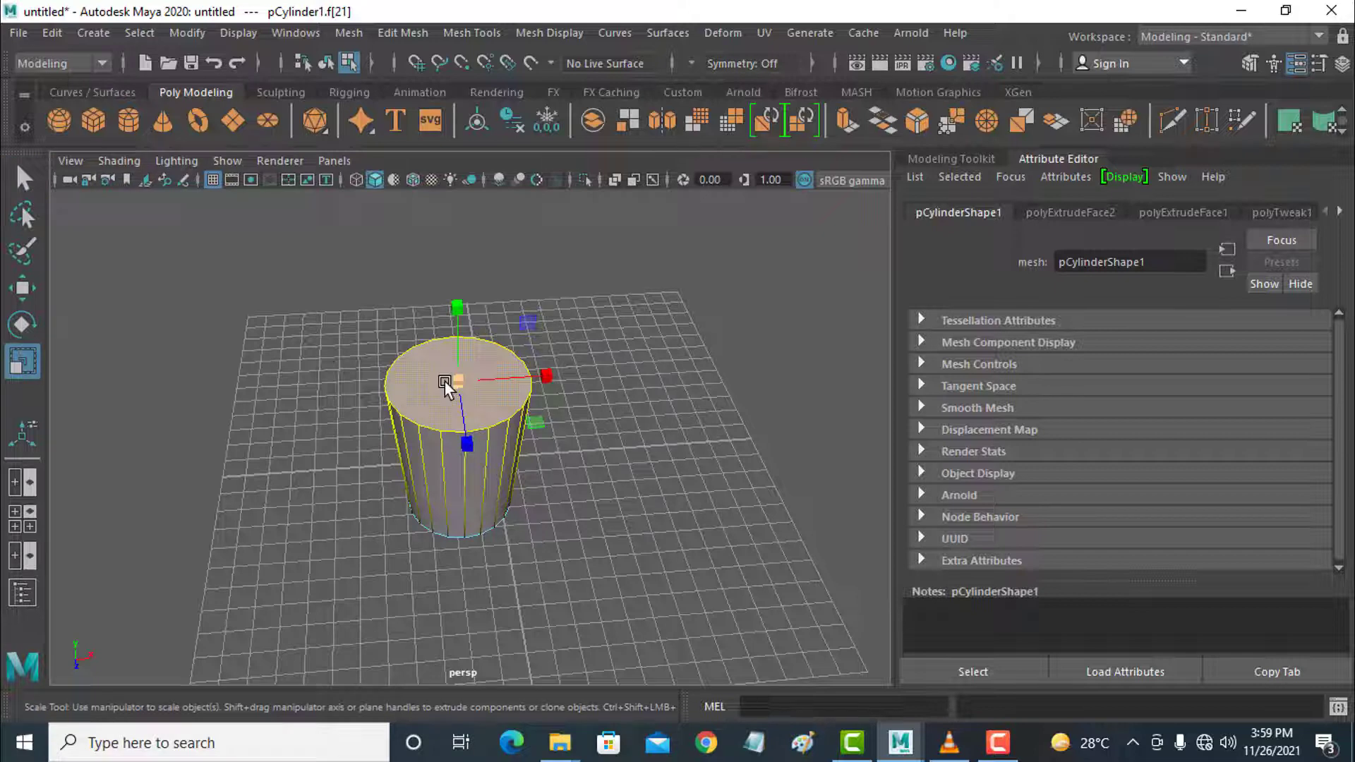
{"action": "key", "text": "ctrl+e"}
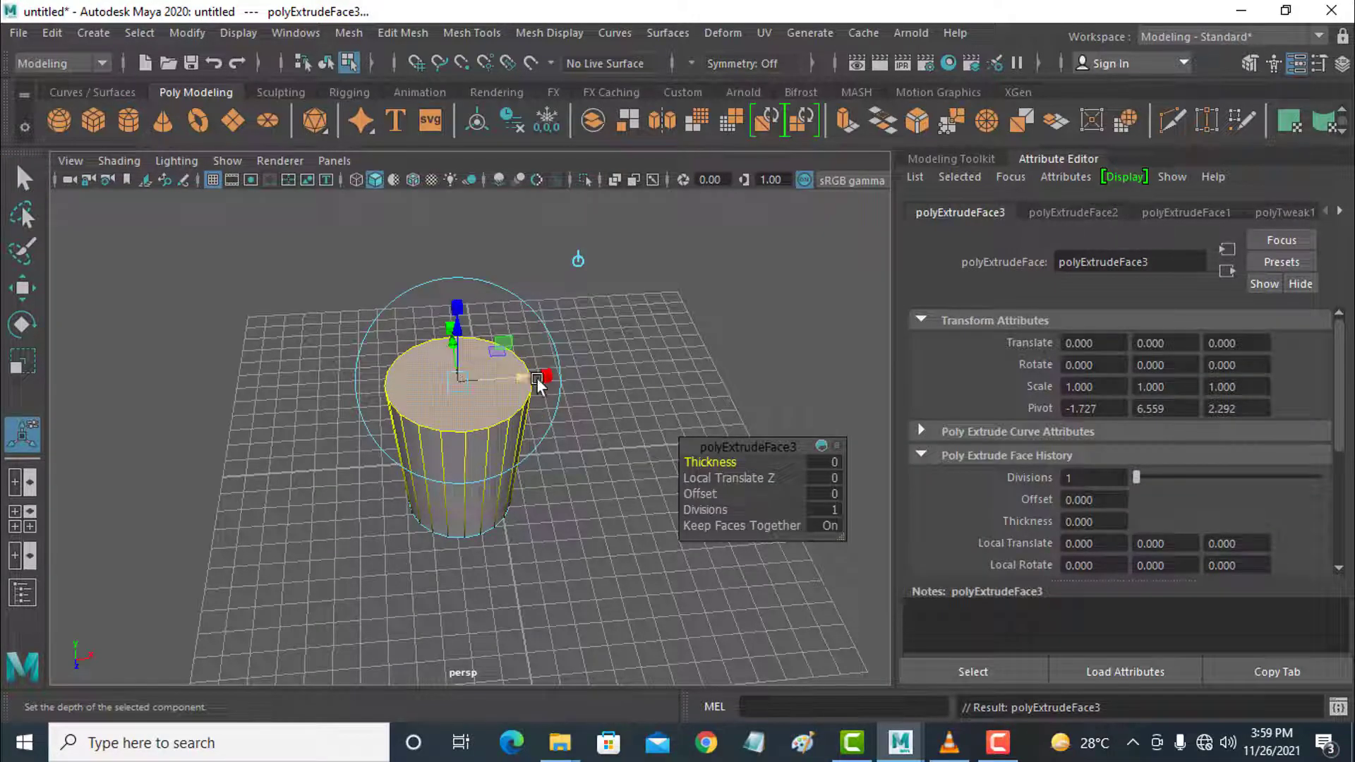
{"action": "left_click_drag", "start_coordinate": [549, 374], "coordinate": [531, 373]}
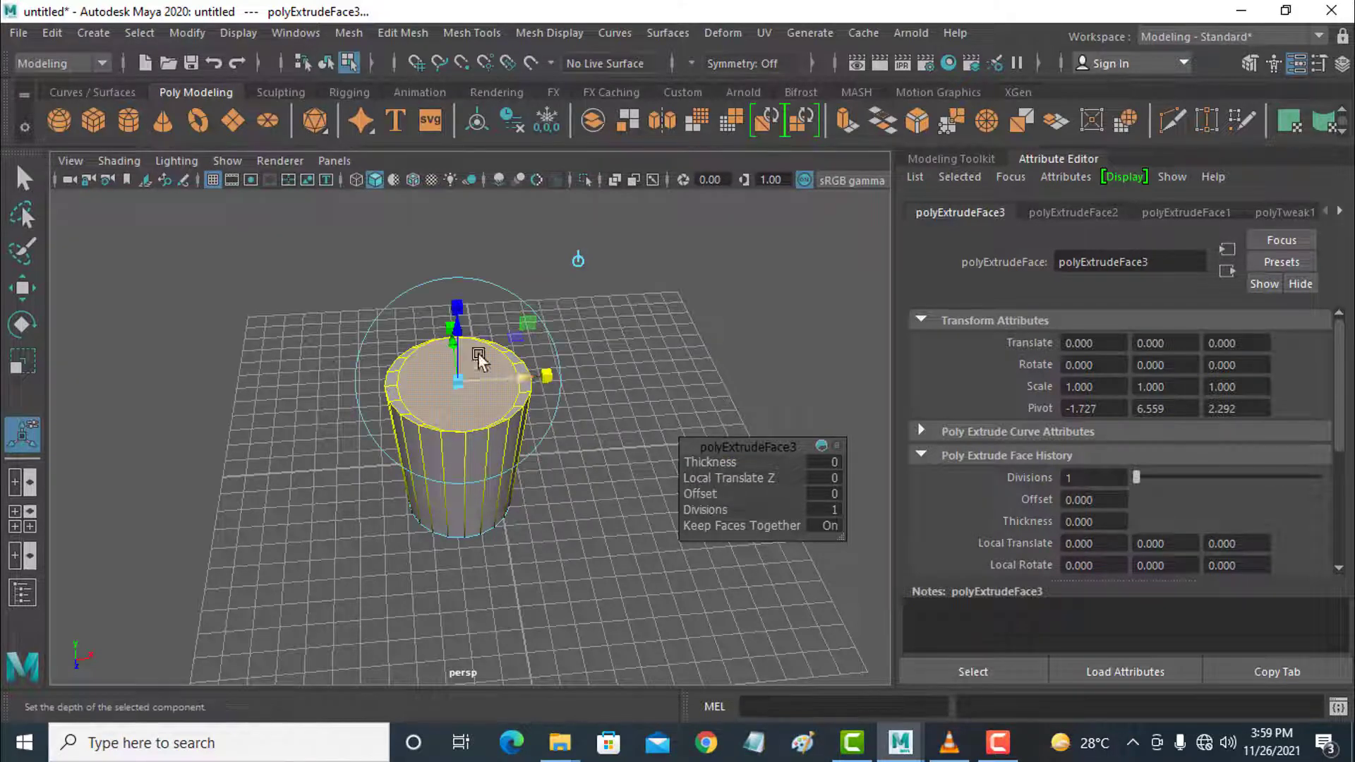
{"action": "left_click_drag", "start_coordinate": [459, 298], "coordinate": [460, 314]}
{"action": "left_click_drag", "start_coordinate": [500, 425], "coordinate": [428, 391], "text": "alt"}
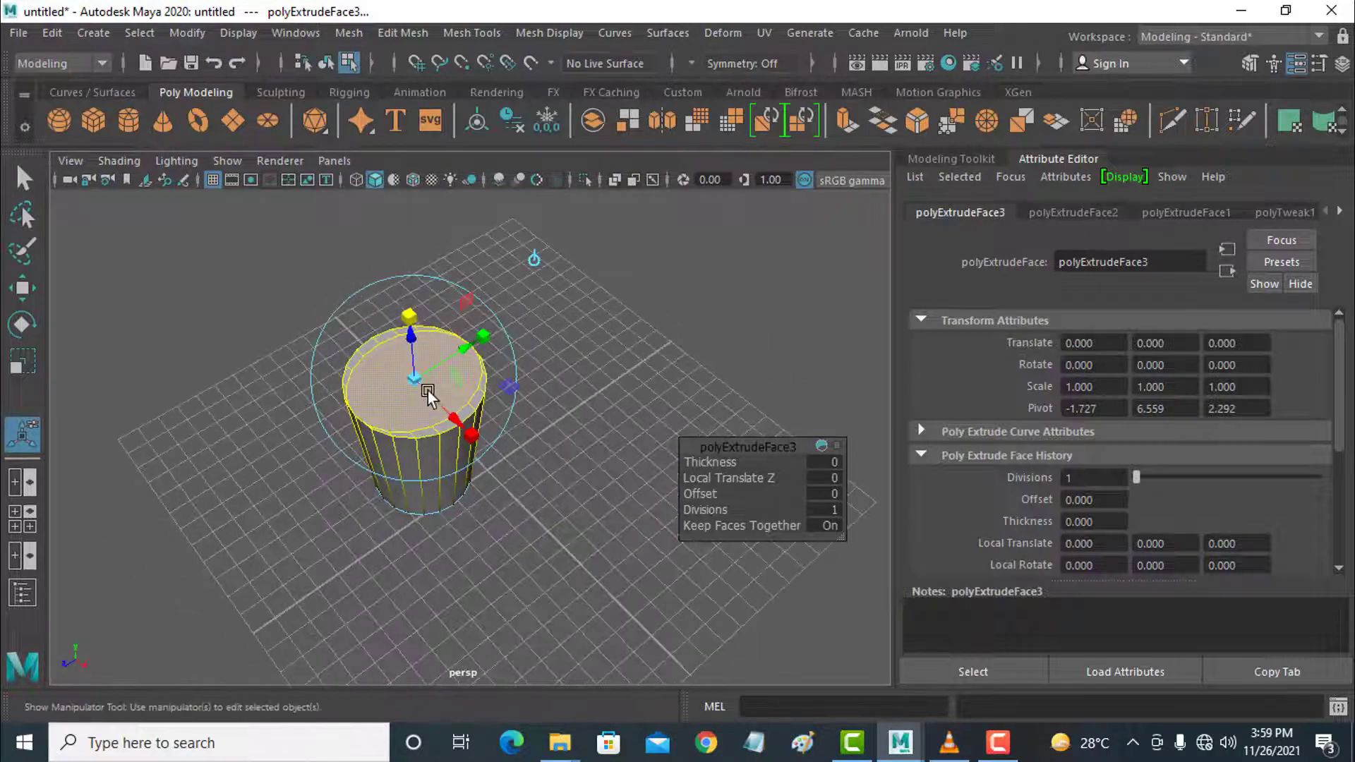
{"action": "left_click_drag", "start_coordinate": [489, 329], "coordinate": [473, 347]}
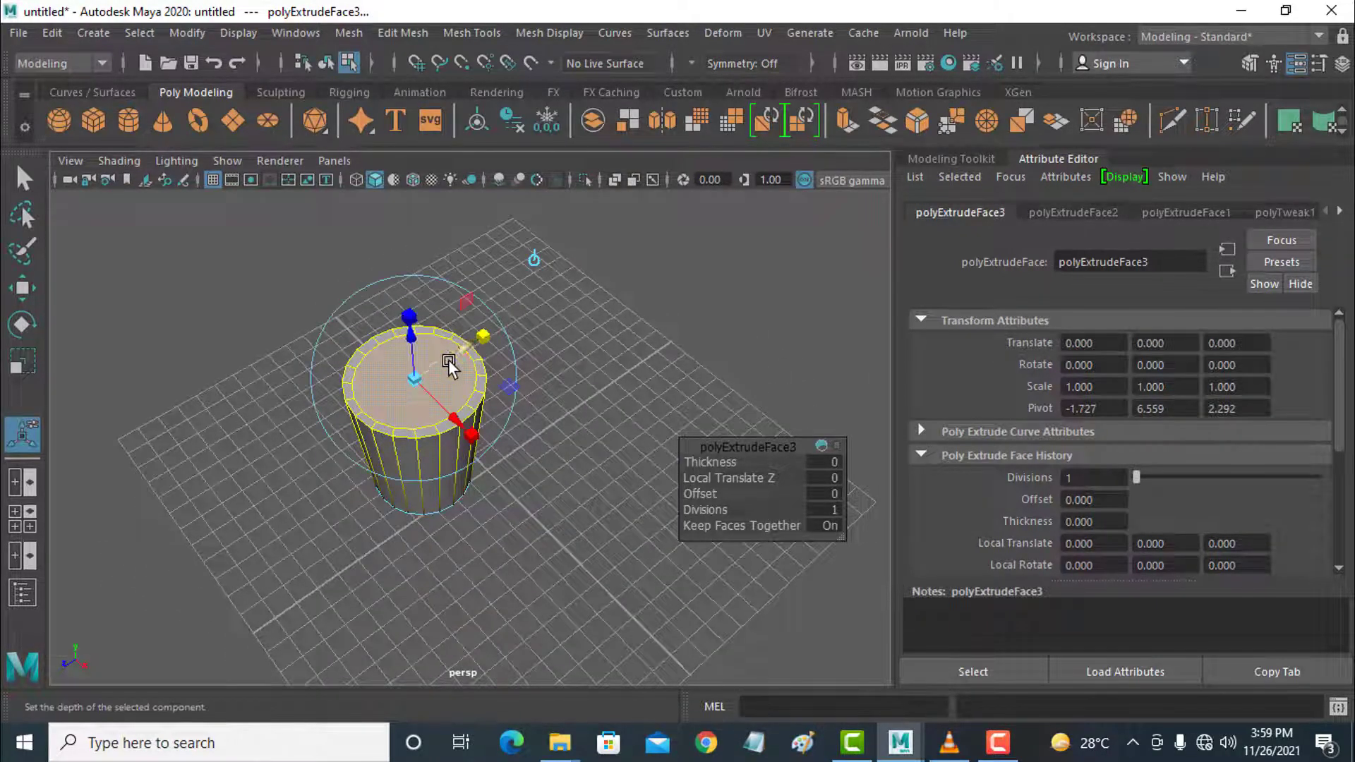
{"action": "left_click_drag", "start_coordinate": [375, 426], "coordinate": [434, 404], "text": "alt"}
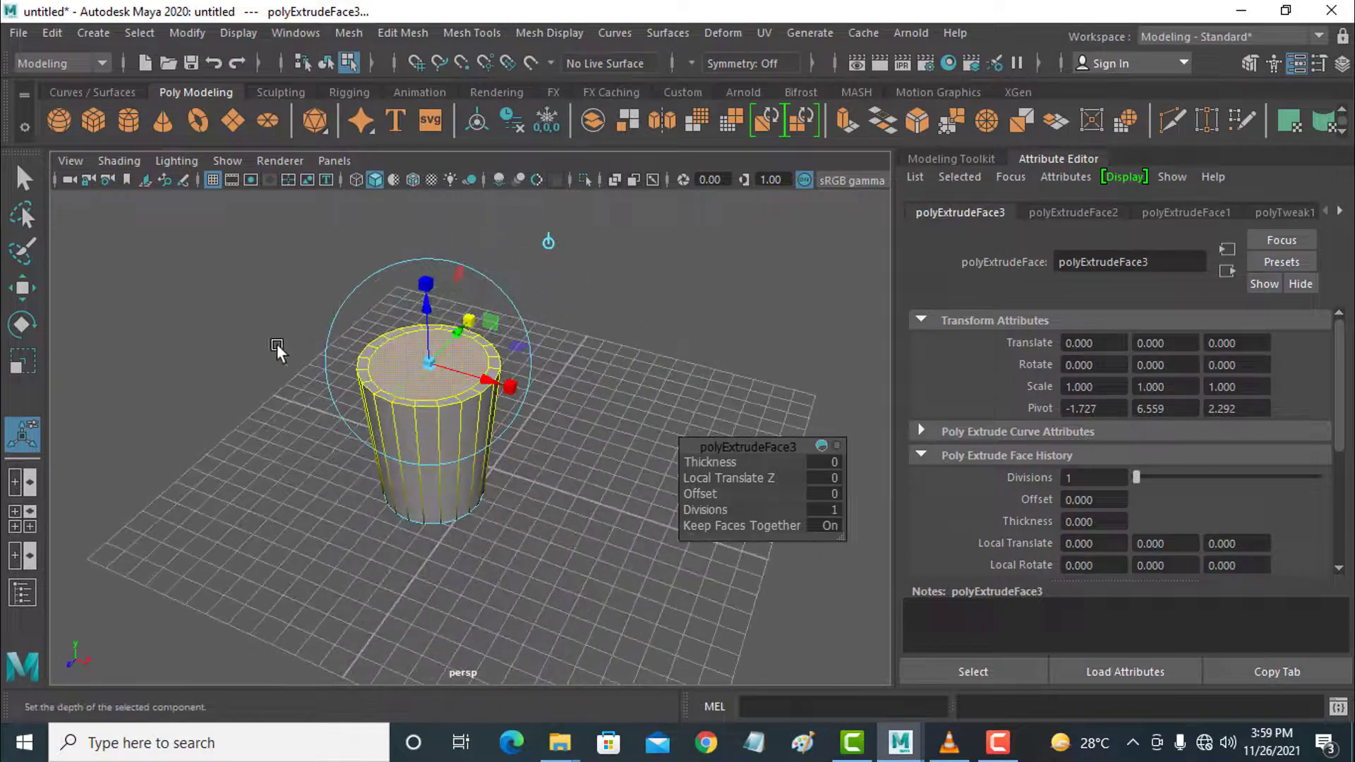
- Extrude the inner top face downward about 5.291 to hollow out the cup, and try scaling the floor face to about 0.85
{"action": "key", "text": "ctrl+e"}
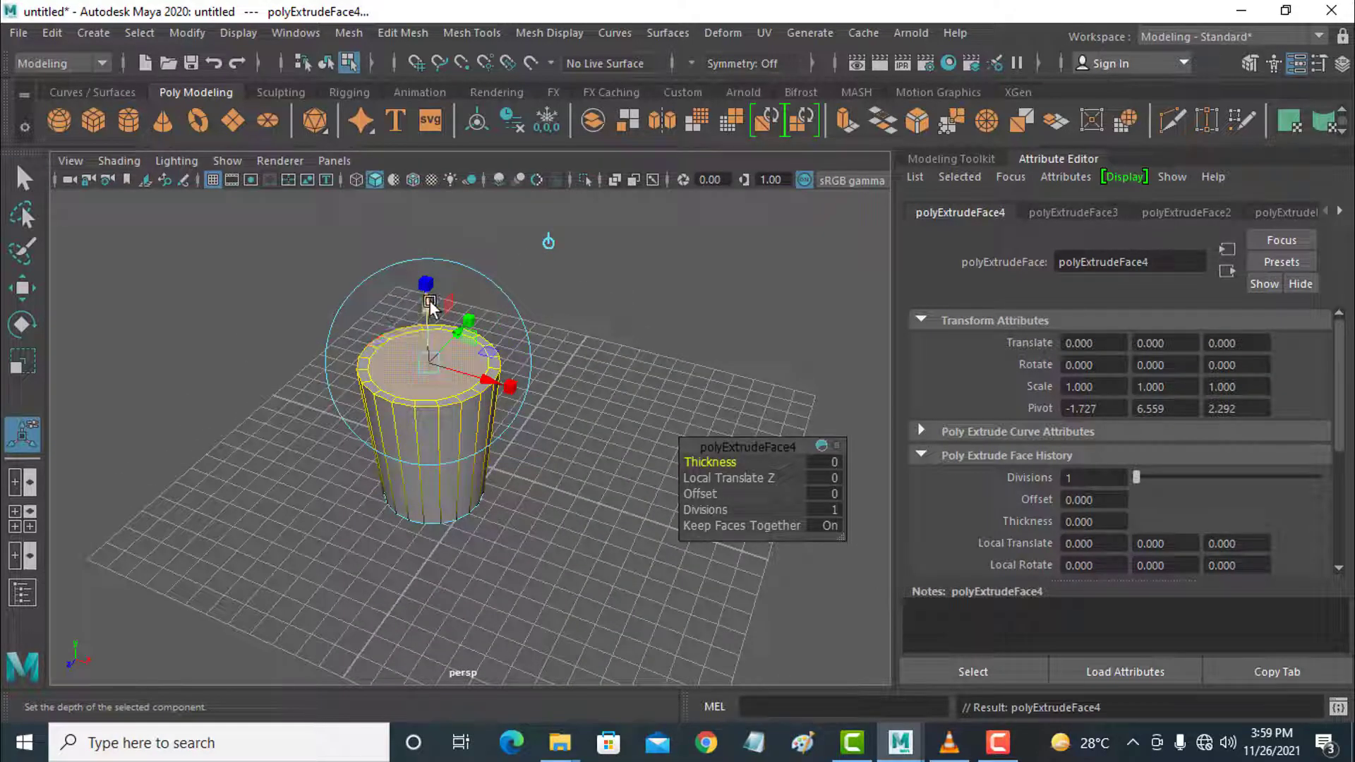
{"action": "left_click_drag", "start_coordinate": [430, 304], "coordinate": [425, 415]}
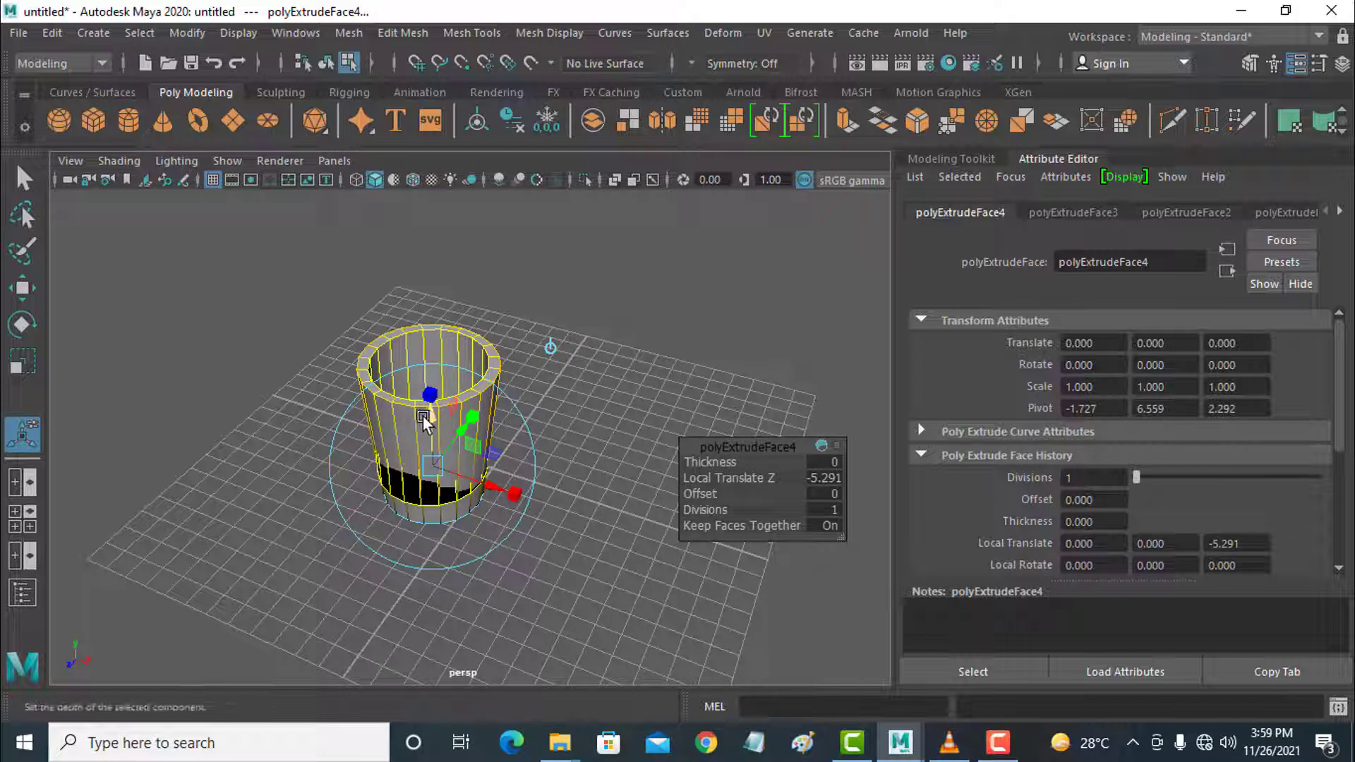
{"action": "left_click", "coordinate": [23, 363]}
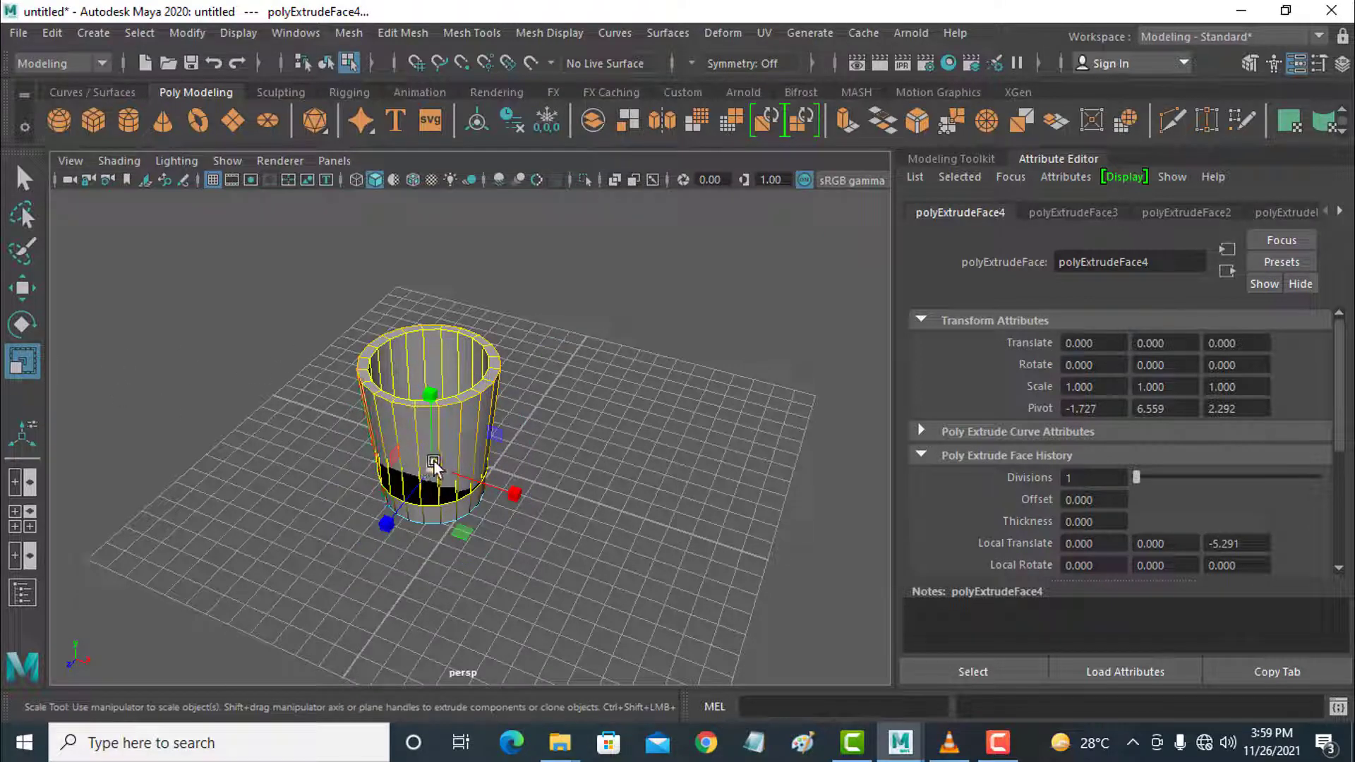
{"action": "left_click_drag", "start_coordinate": [433, 460], "coordinate": [421, 497]}
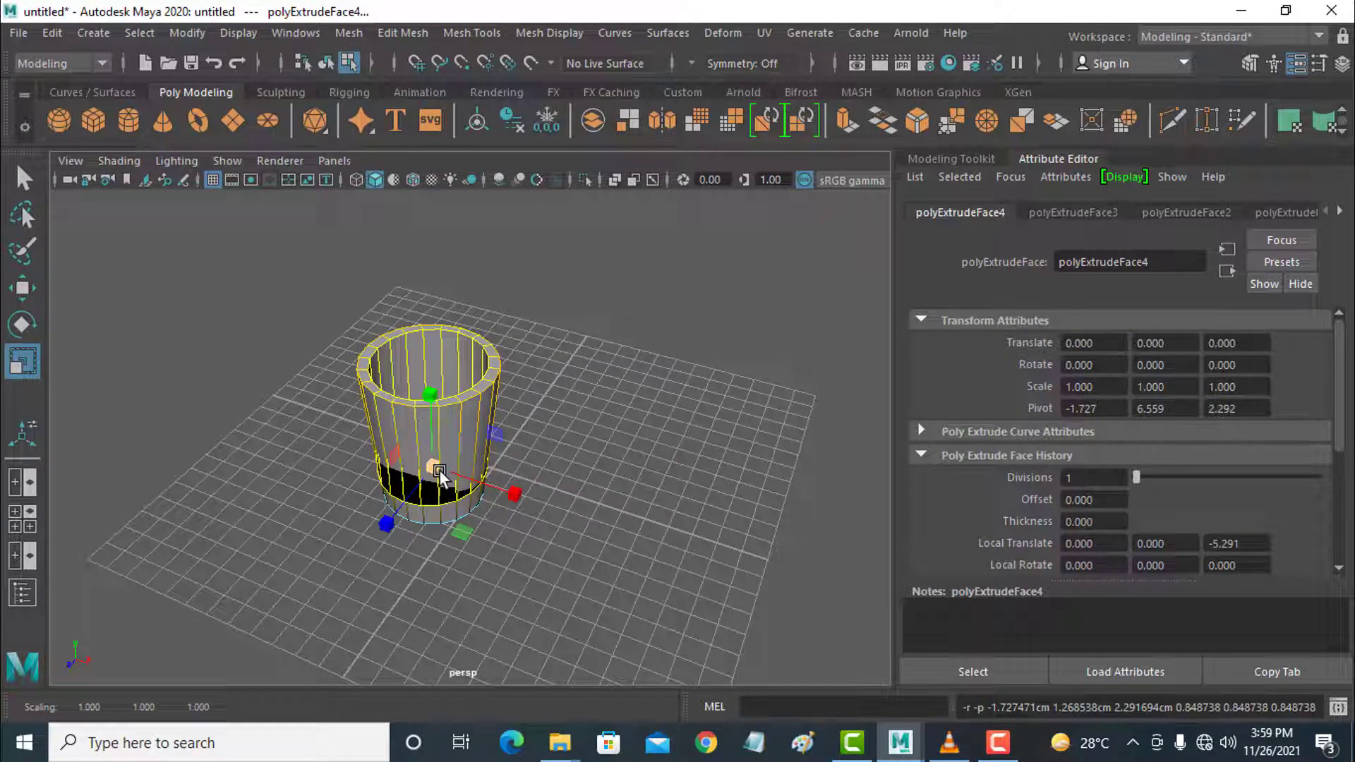
- Extrude the cup's inner floor face again and scale it uniformly inward to fit inside the tapered outer wall
{"action": "key", "text": "ctrl+e"}
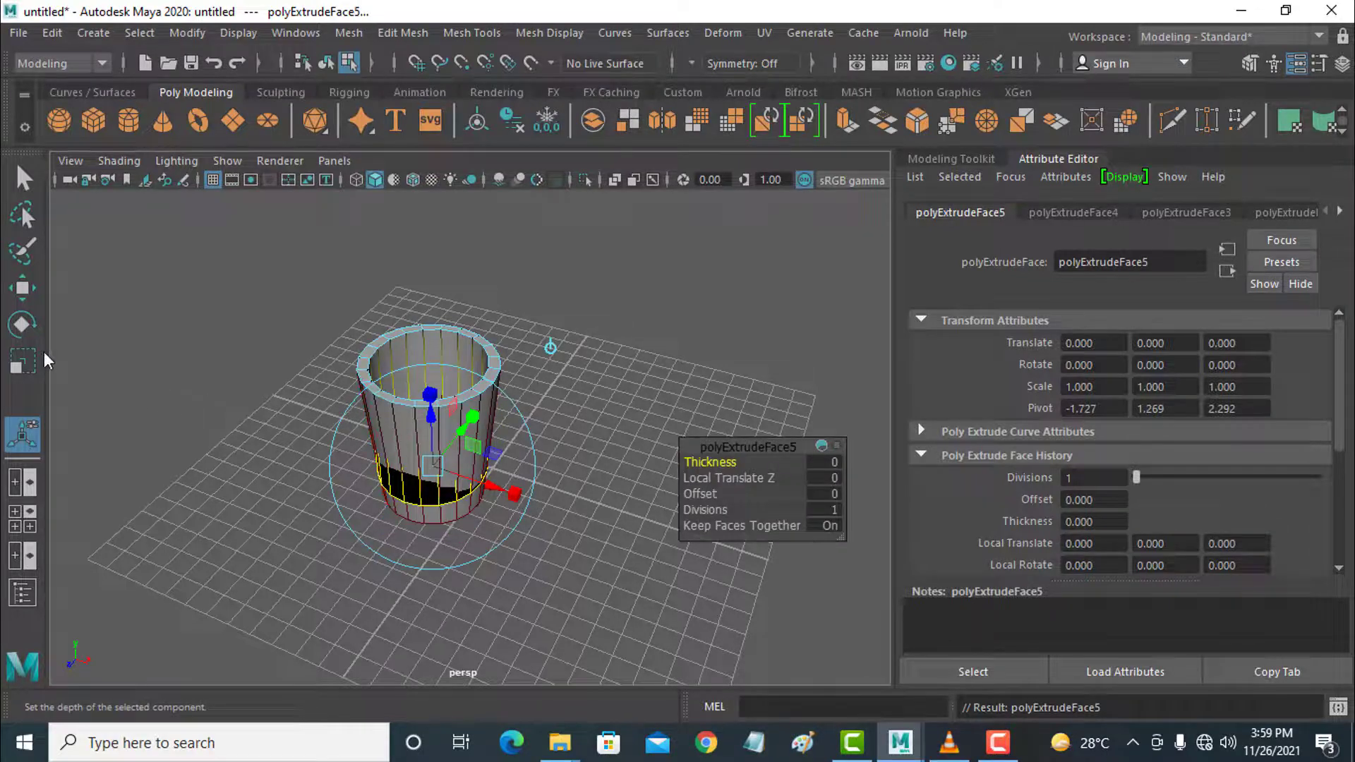
{"action": "left_click", "coordinate": [23, 362]}
{"action": "left_click_drag", "start_coordinate": [434, 468], "coordinate": [425, 499]}
{"action": "left_click_drag", "start_coordinate": [536, 422], "coordinate": [566, 386], "text": "alt"}
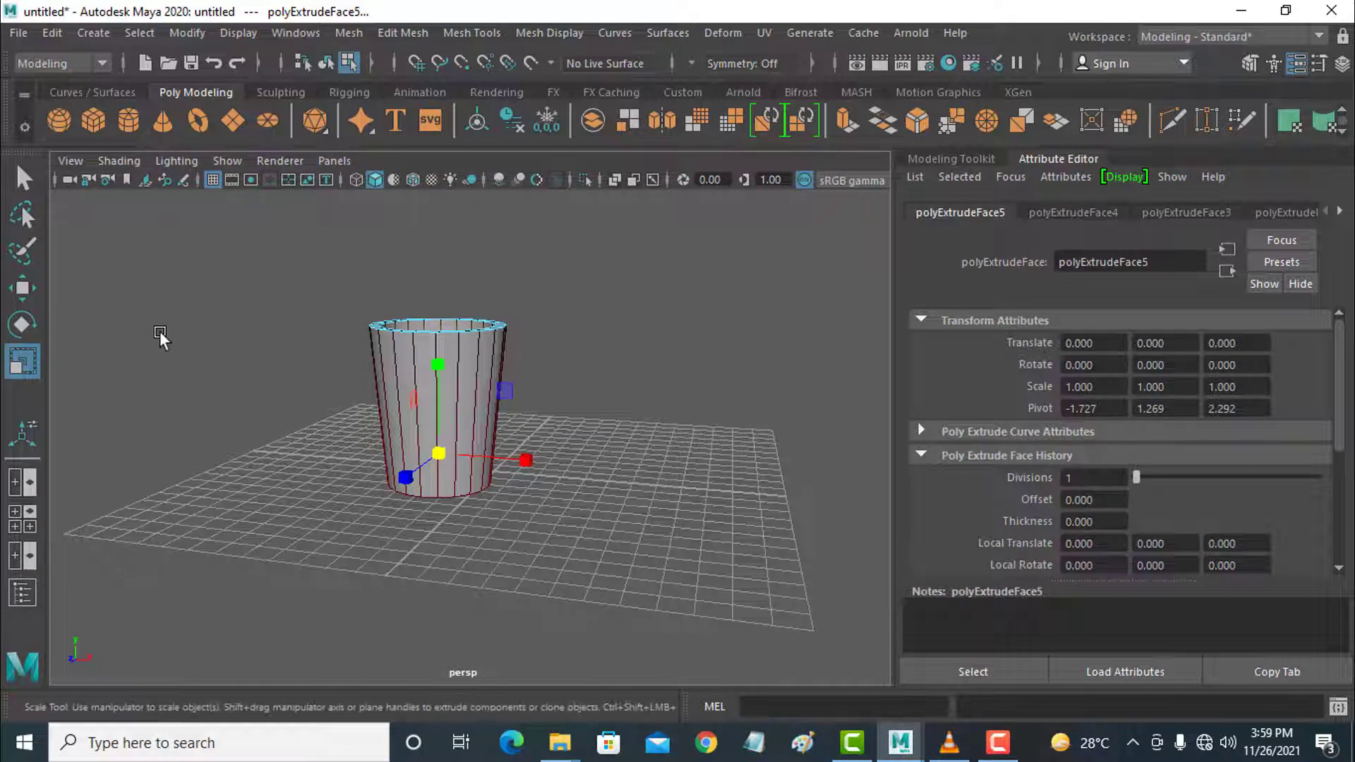
- Insert two edge loops just below the rim and one just above the base, then switch to face selection
{"action": "left_click", "coordinate": [24, 289]}
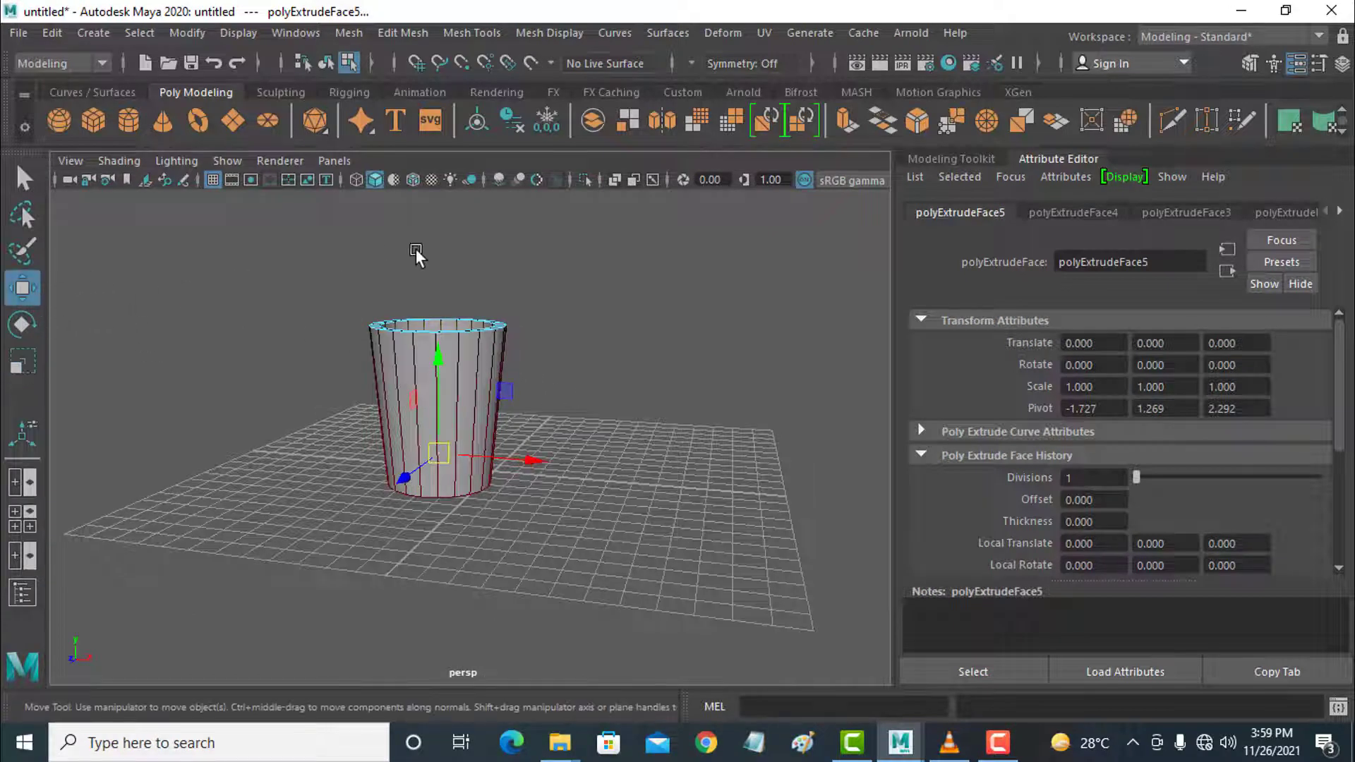
{"action": "left_click", "coordinate": [471, 32]}
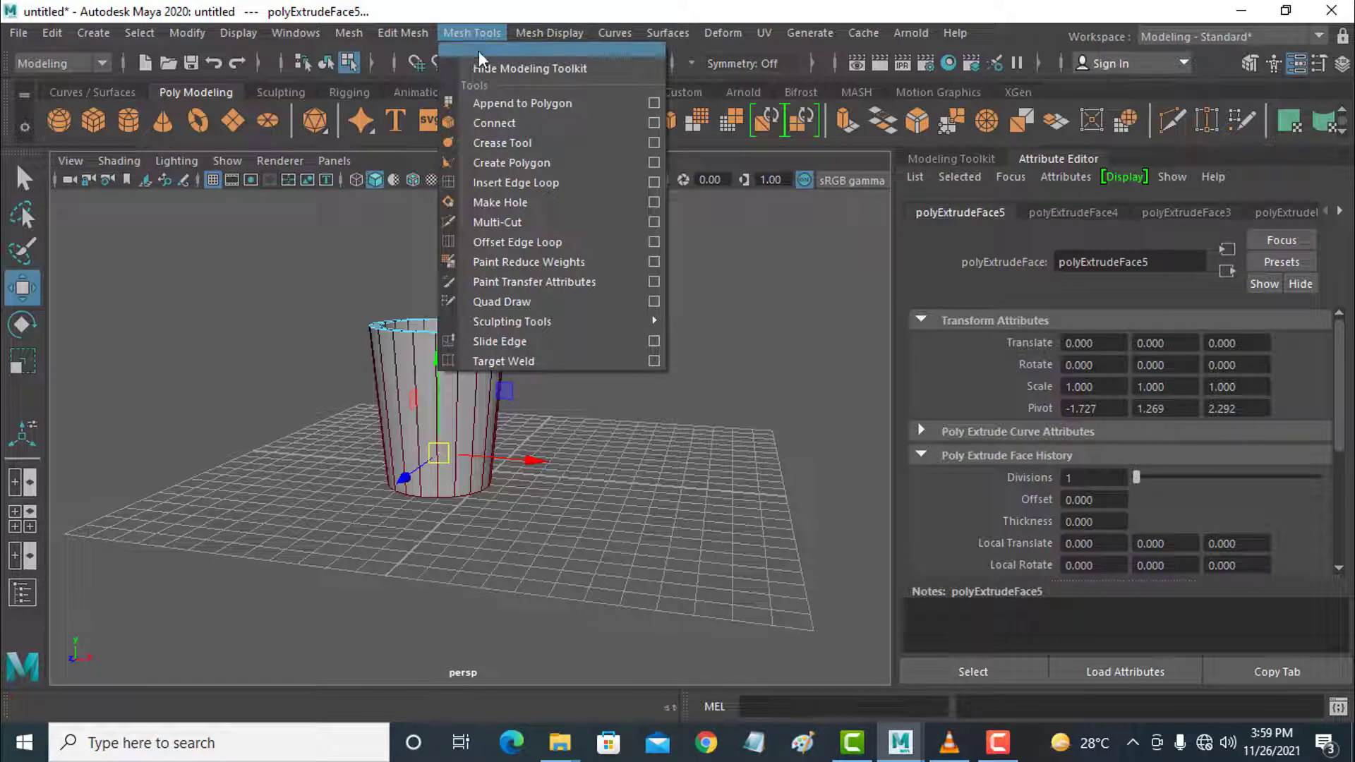
{"action": "left_click", "coordinate": [511, 181]}
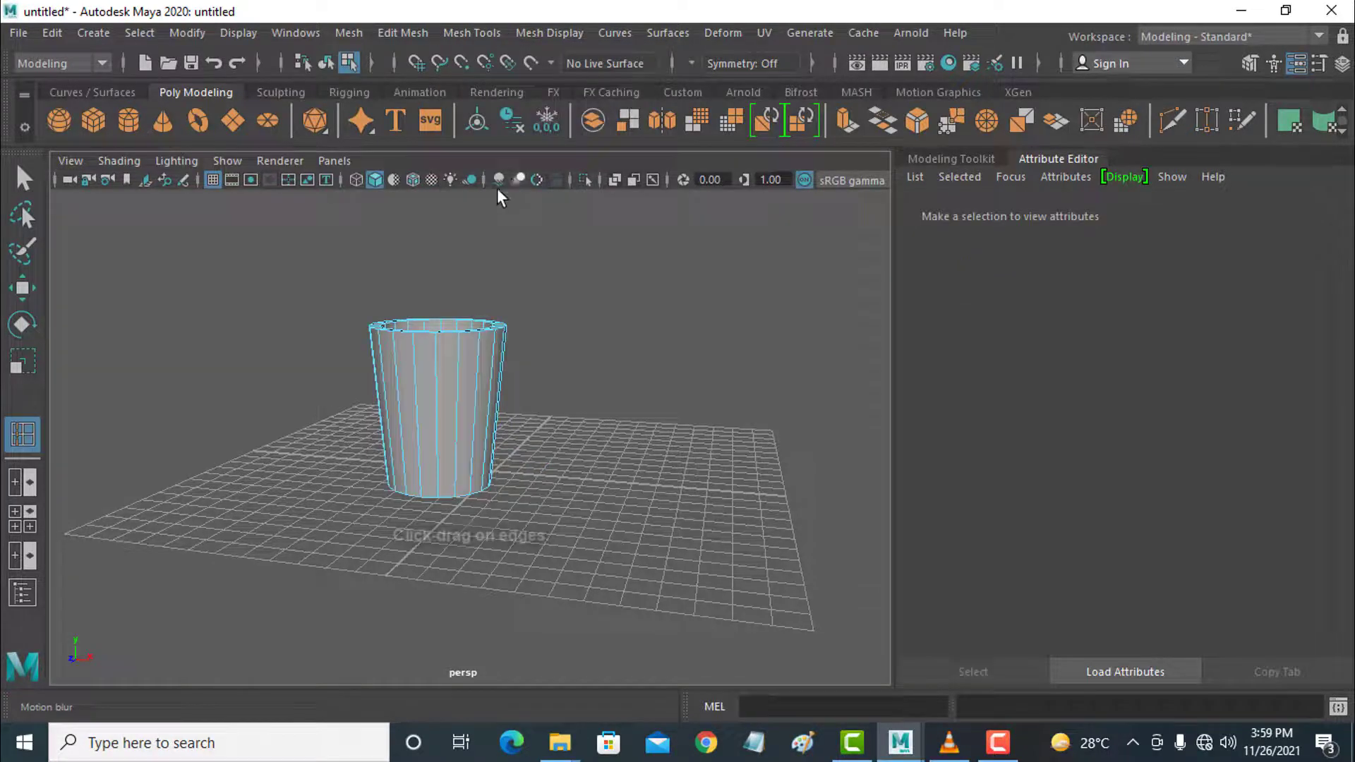
{"action": "left_click", "coordinate": [436, 337]}
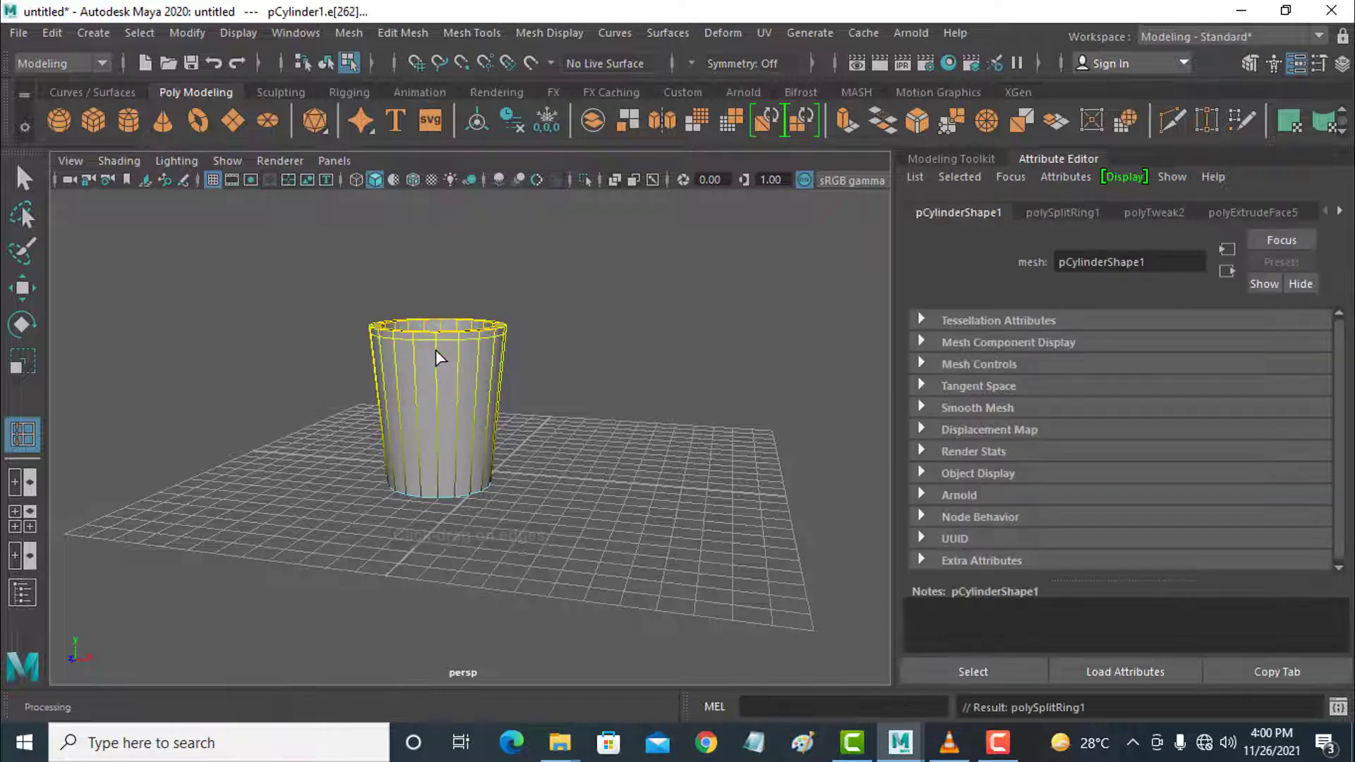
{"action": "left_click", "coordinate": [436, 498]}
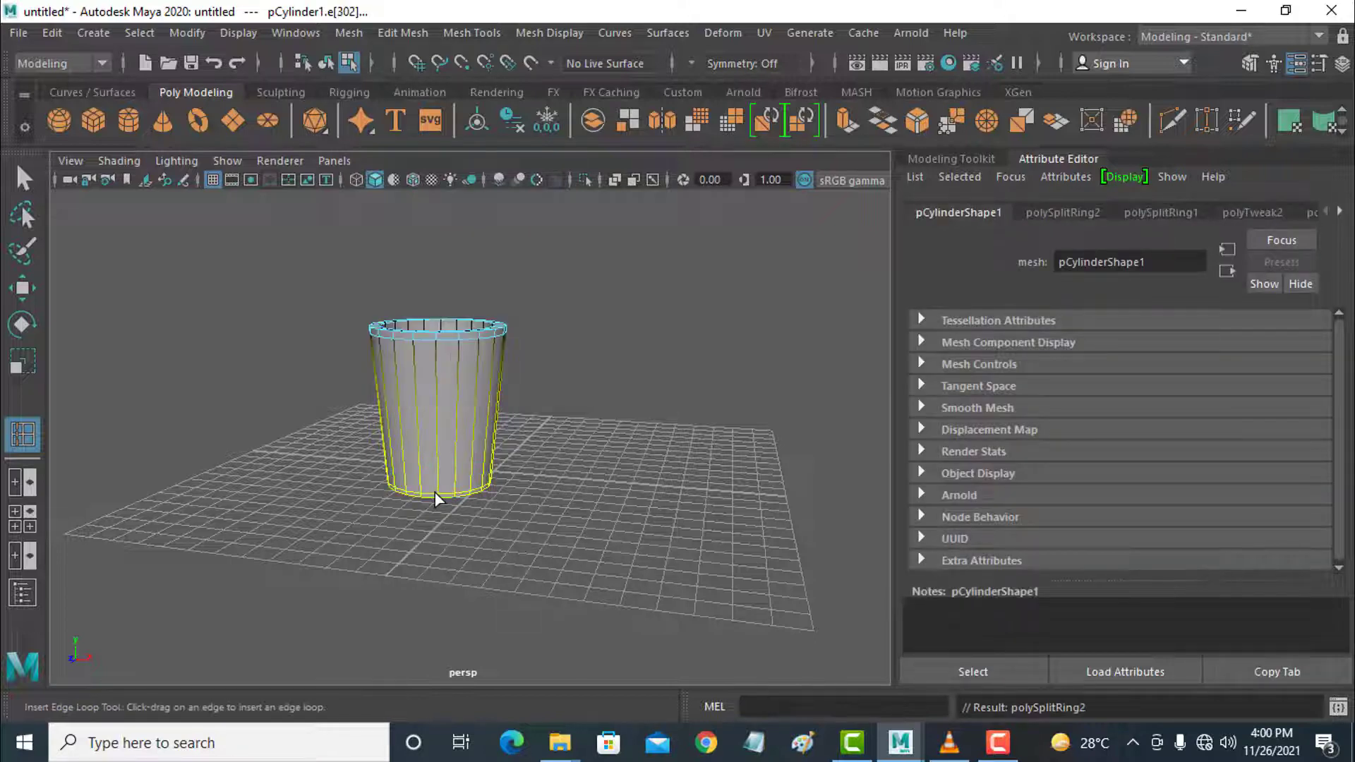
{"action": "left_click", "coordinate": [435, 360]}
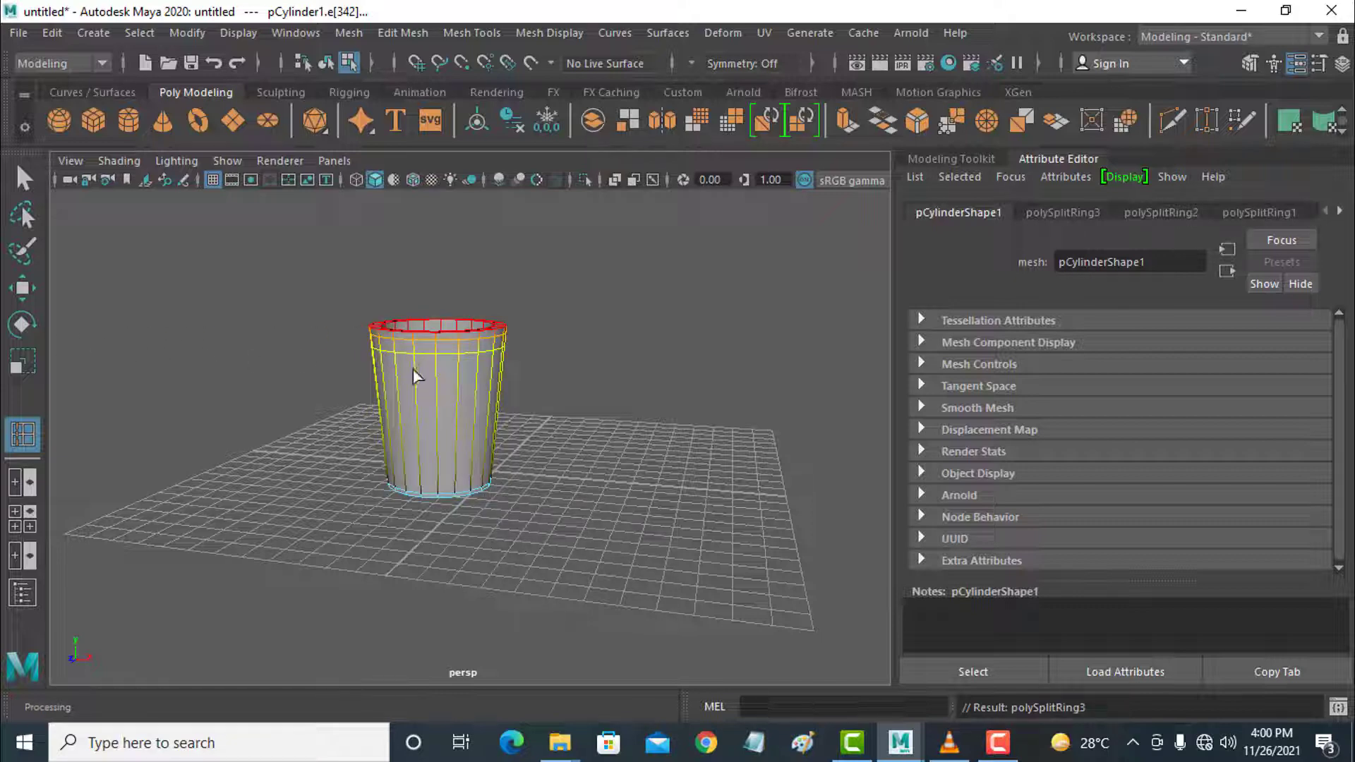
{"action": "right_click_drag", "start_coordinate": [414, 195], "coordinate": [409, 250]}
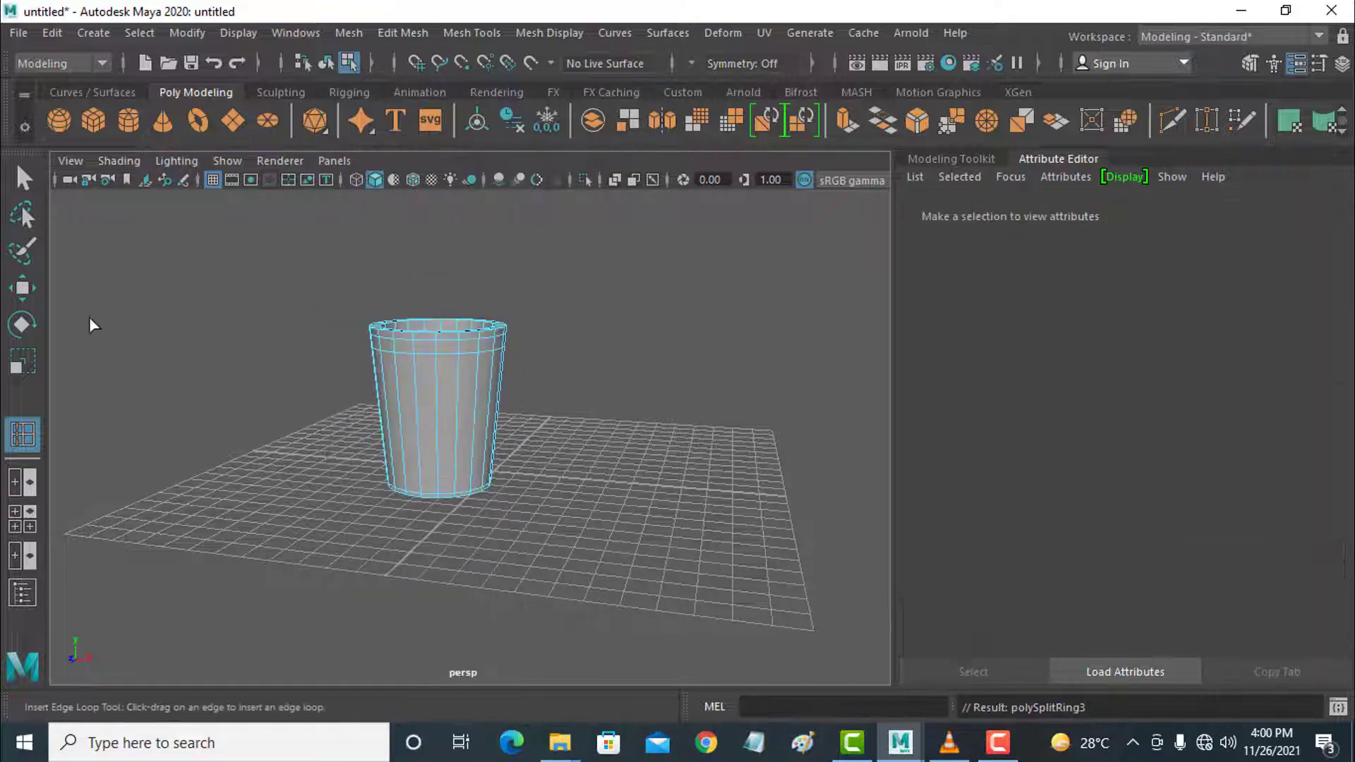
{"action": "left_click", "coordinate": [22, 288]}
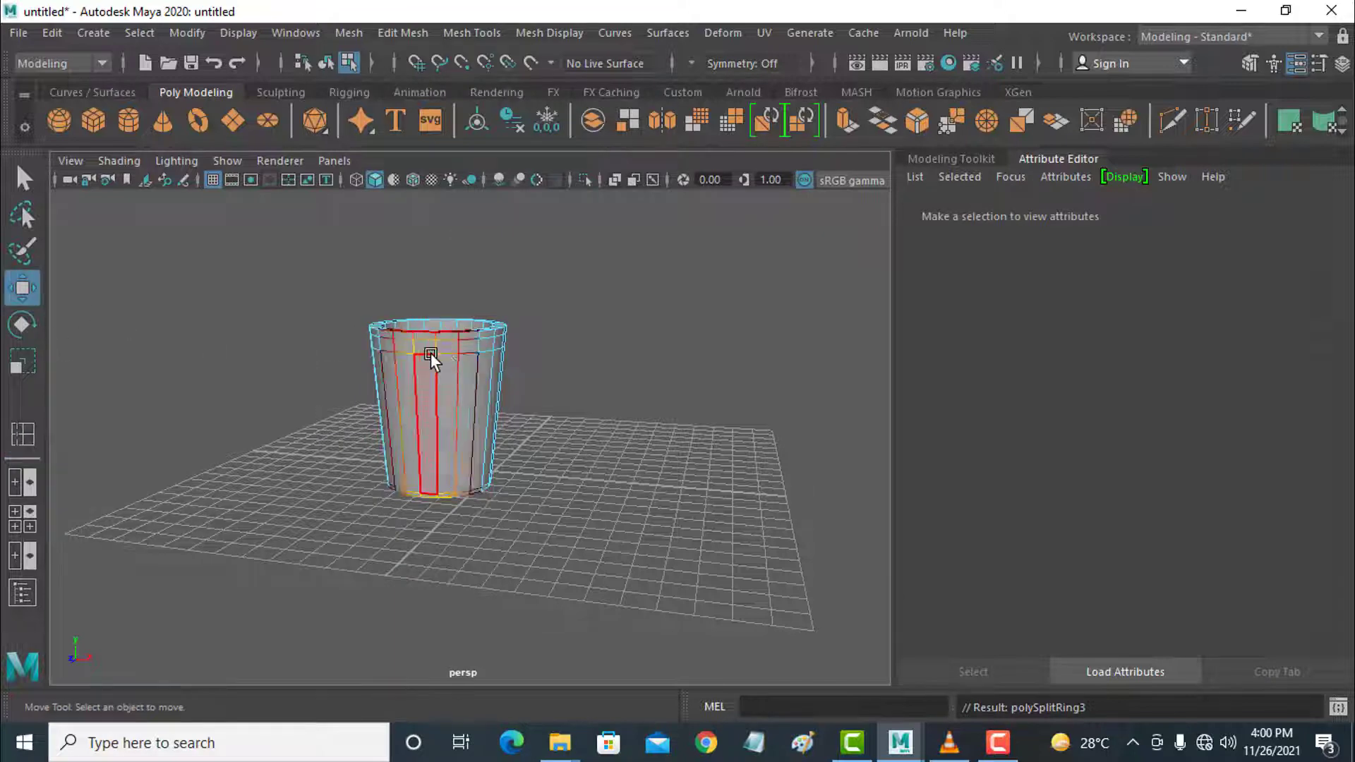
{"action": "left_click", "coordinate": [448, 345]}
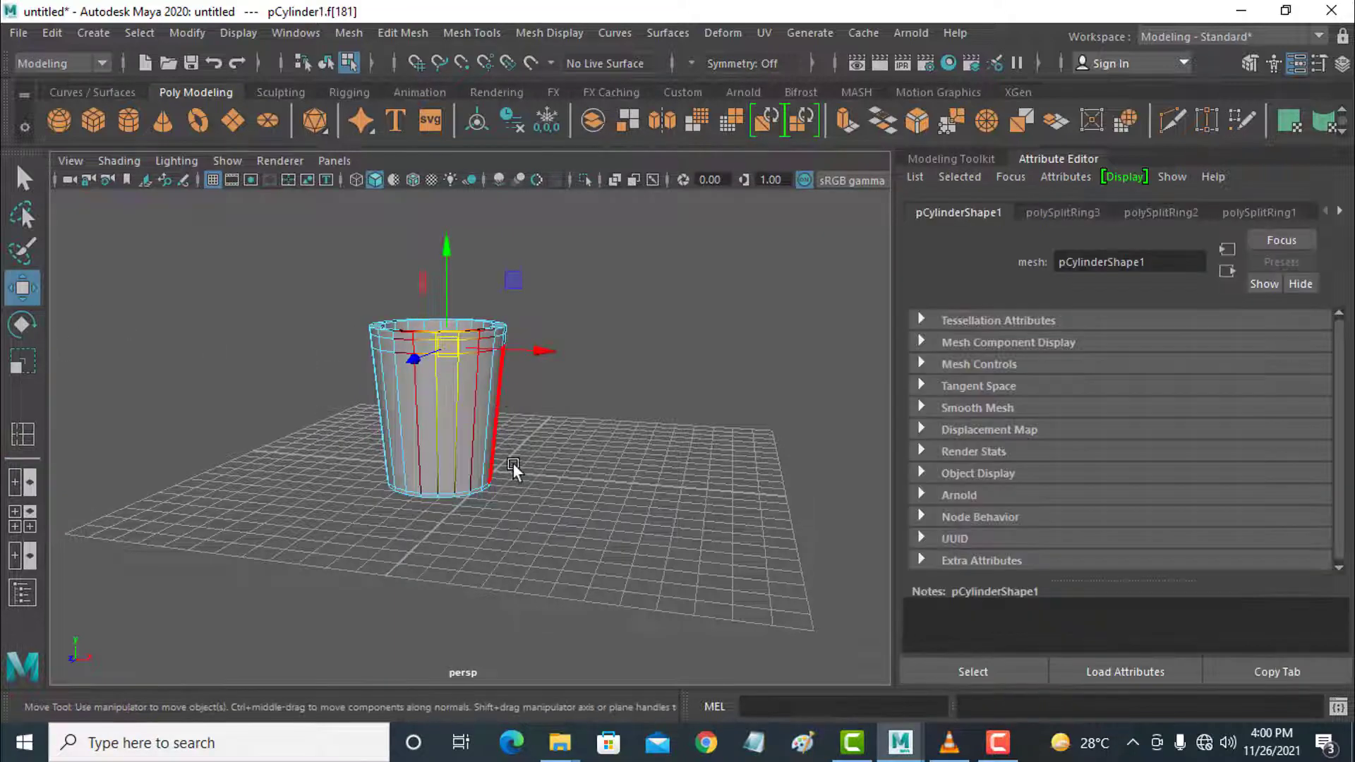
{"action": "left_click_drag", "start_coordinate": [514, 465], "coordinate": [394, 489], "text": "alt"}
{"action": "left_click", "coordinate": [392, 486]}
{"action": "left_click_drag", "start_coordinate": [320, 510], "coordinate": [276, 561], "text": "alt"}
{"action": "left_click", "coordinate": [276, 561]}
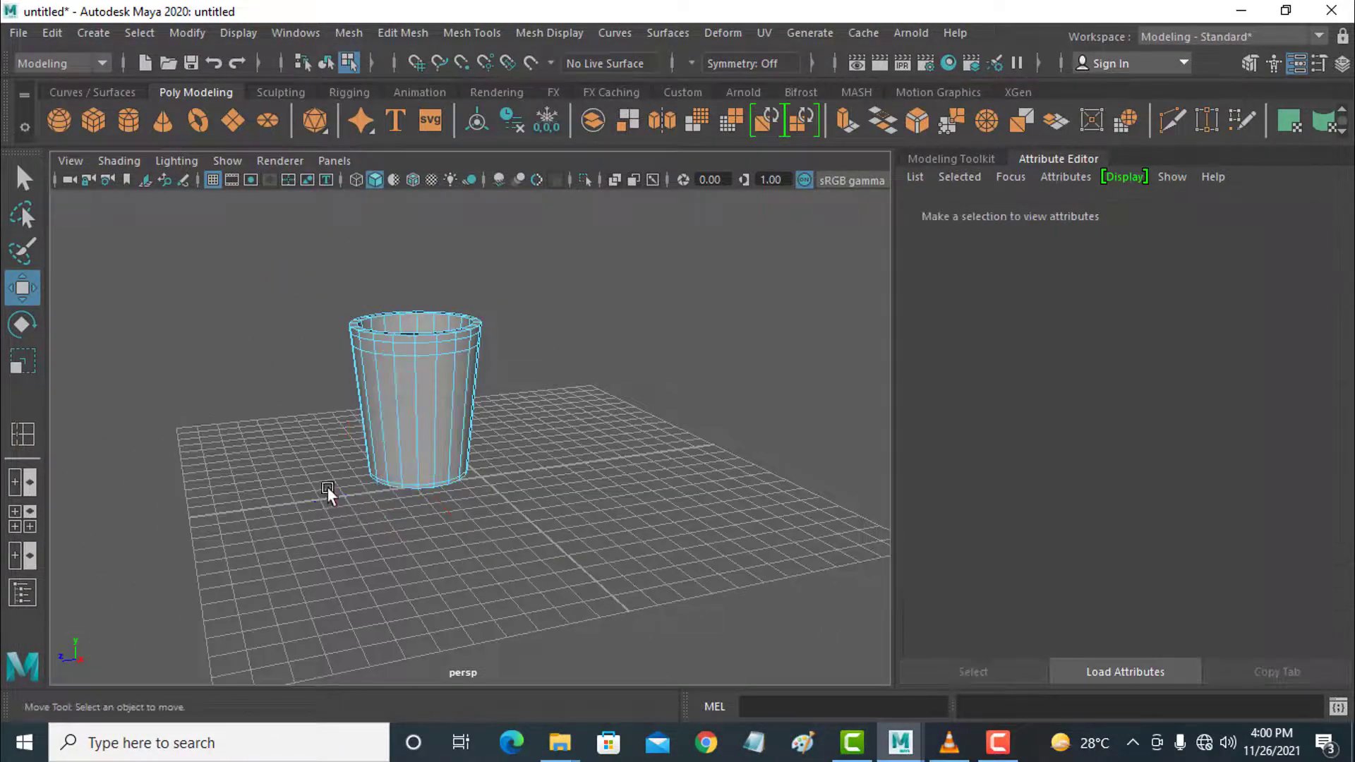
- Try extruding two opposite faces between the upper edge loops together, undo the scaling, and clear the selection
{"action": "left_click", "coordinate": [384, 355]}
{"action": "left_click_drag", "start_coordinate": [378, 418], "coordinate": [265, 516], "text": "alt"}
{"action": "left_click_drag", "start_coordinate": [209, 519], "coordinate": [157, 467], "text": "alt"}
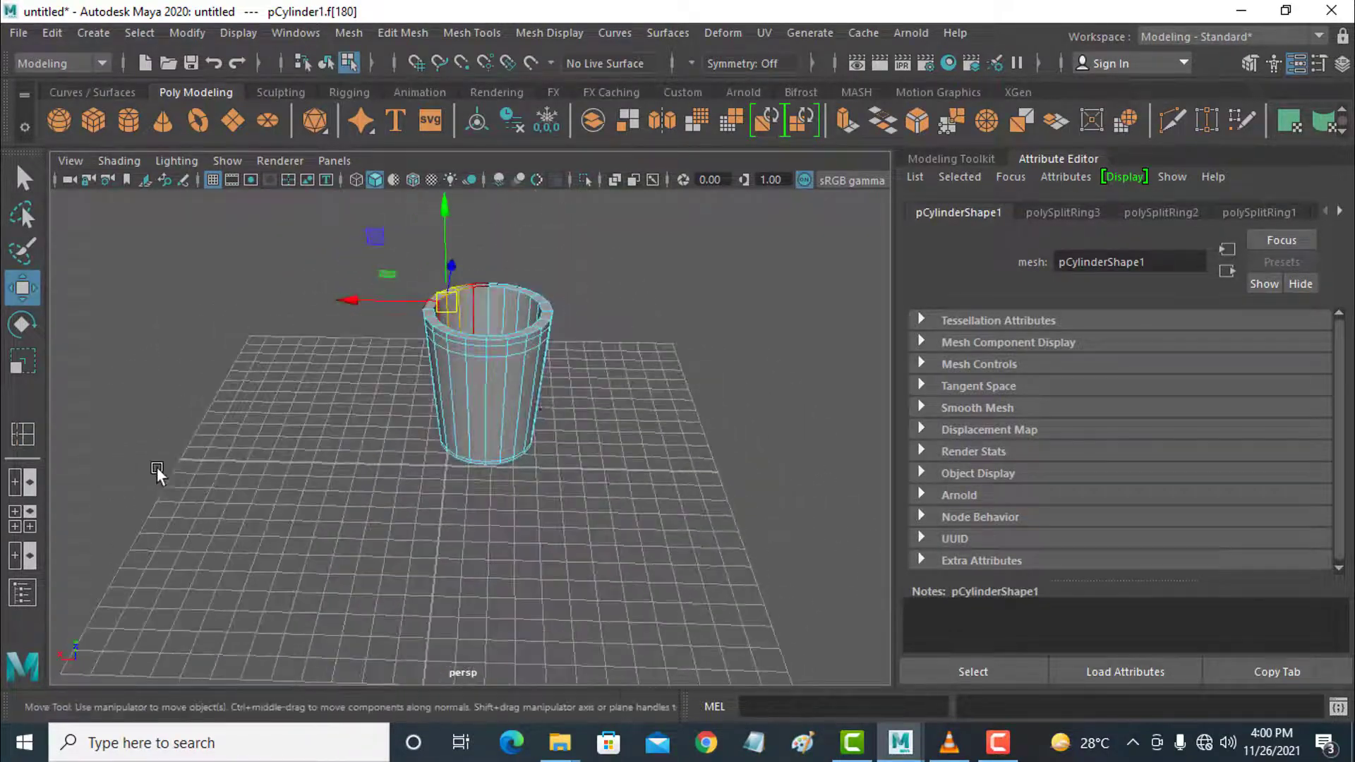
{"action": "double_click", "coordinate": [519, 349]}
{"action": "left_click_drag", "start_coordinate": [442, 417], "coordinate": [536, 400], "text": "alt"}
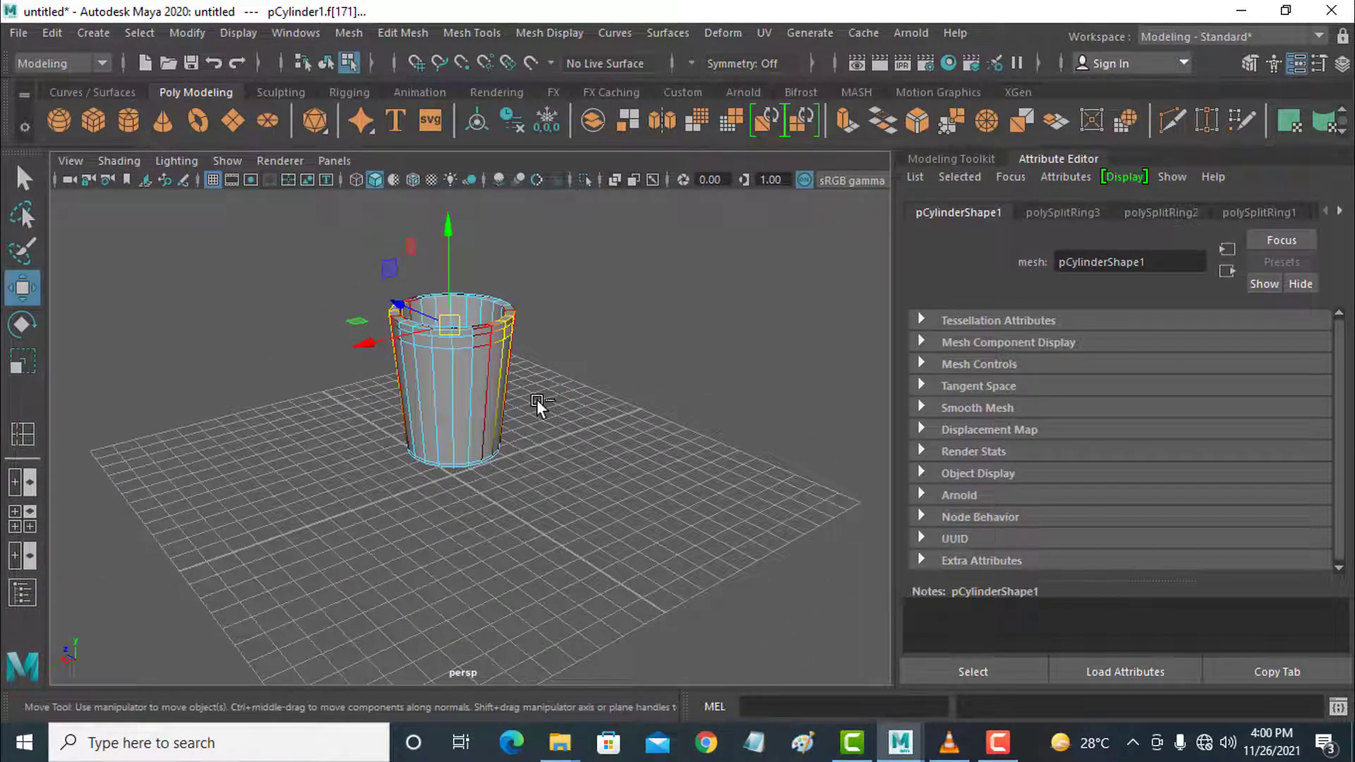
{"action": "key", "text": "ctrl+e"}
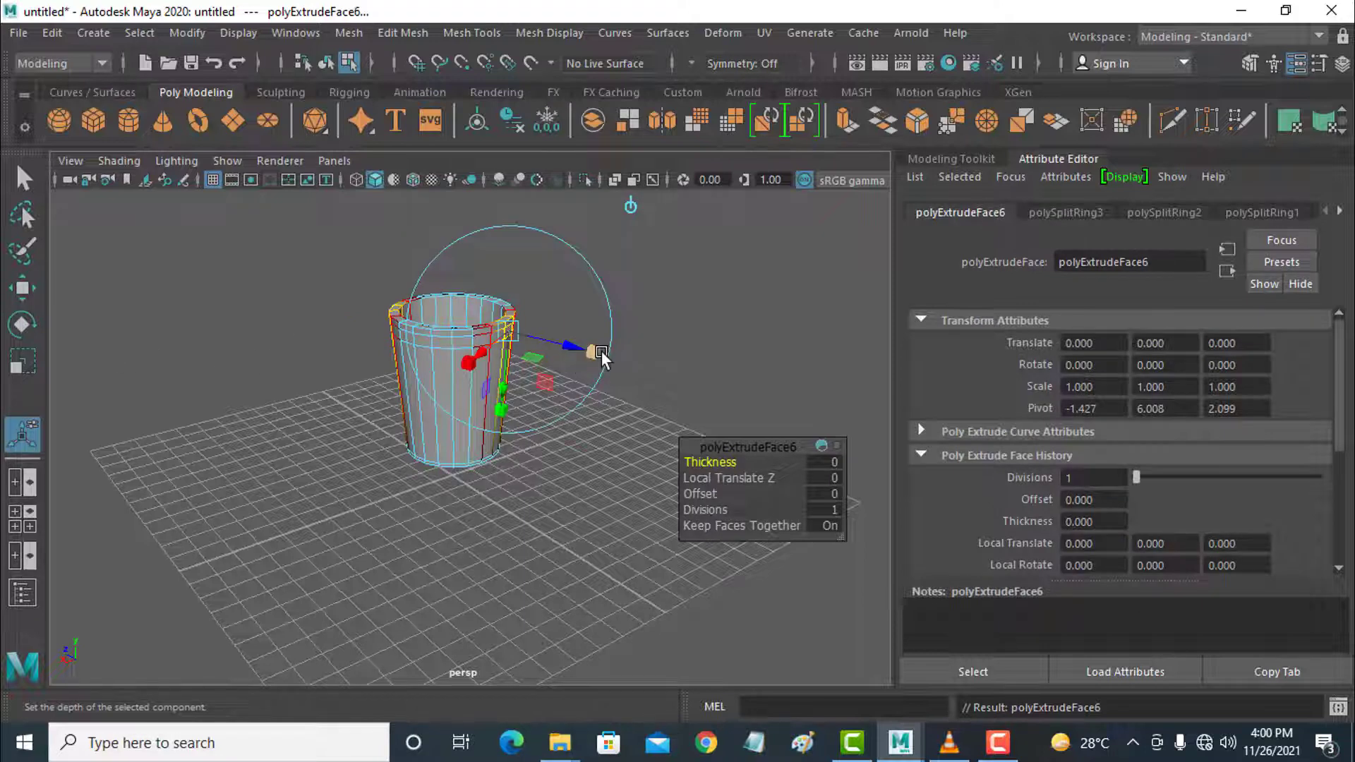
{"action": "left_click_drag", "start_coordinate": [599, 350], "coordinate": [667, 364]}
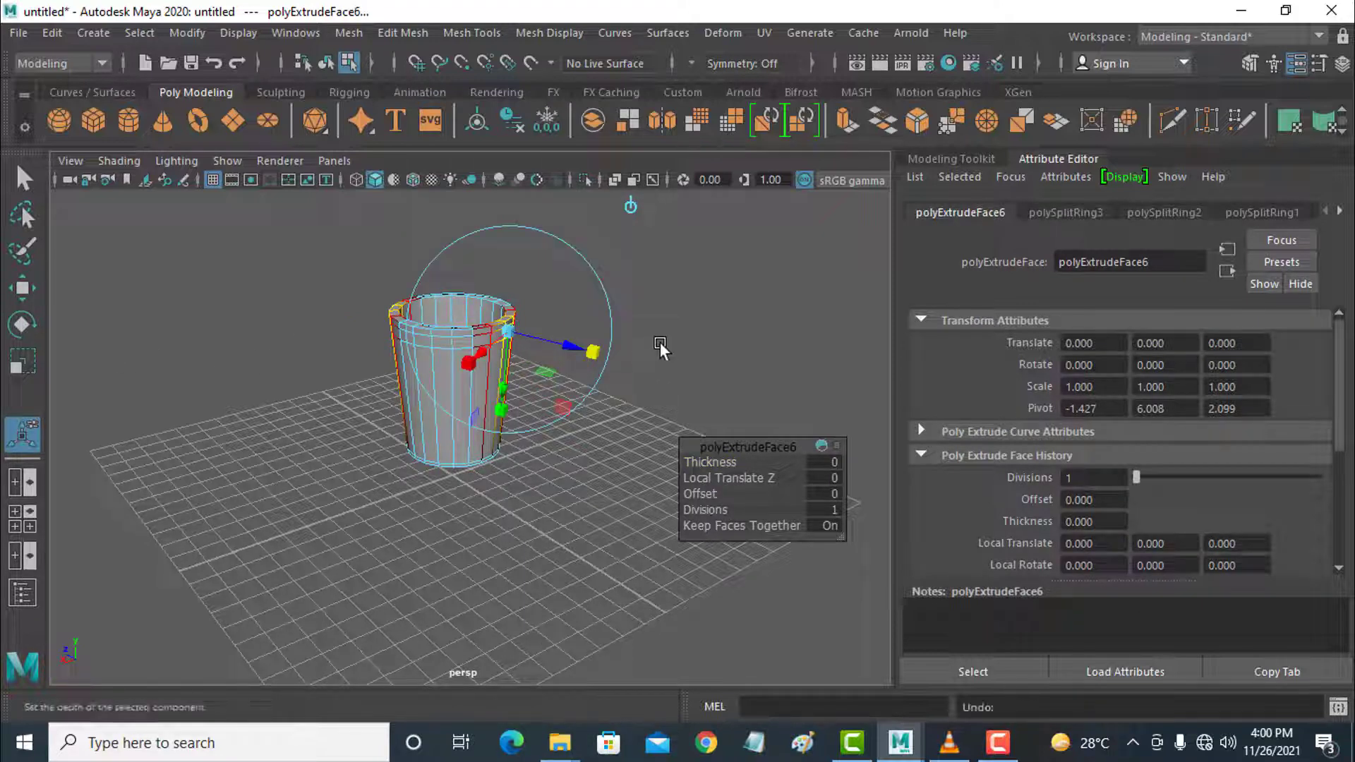
{"action": "left_click", "coordinate": [659, 342]}
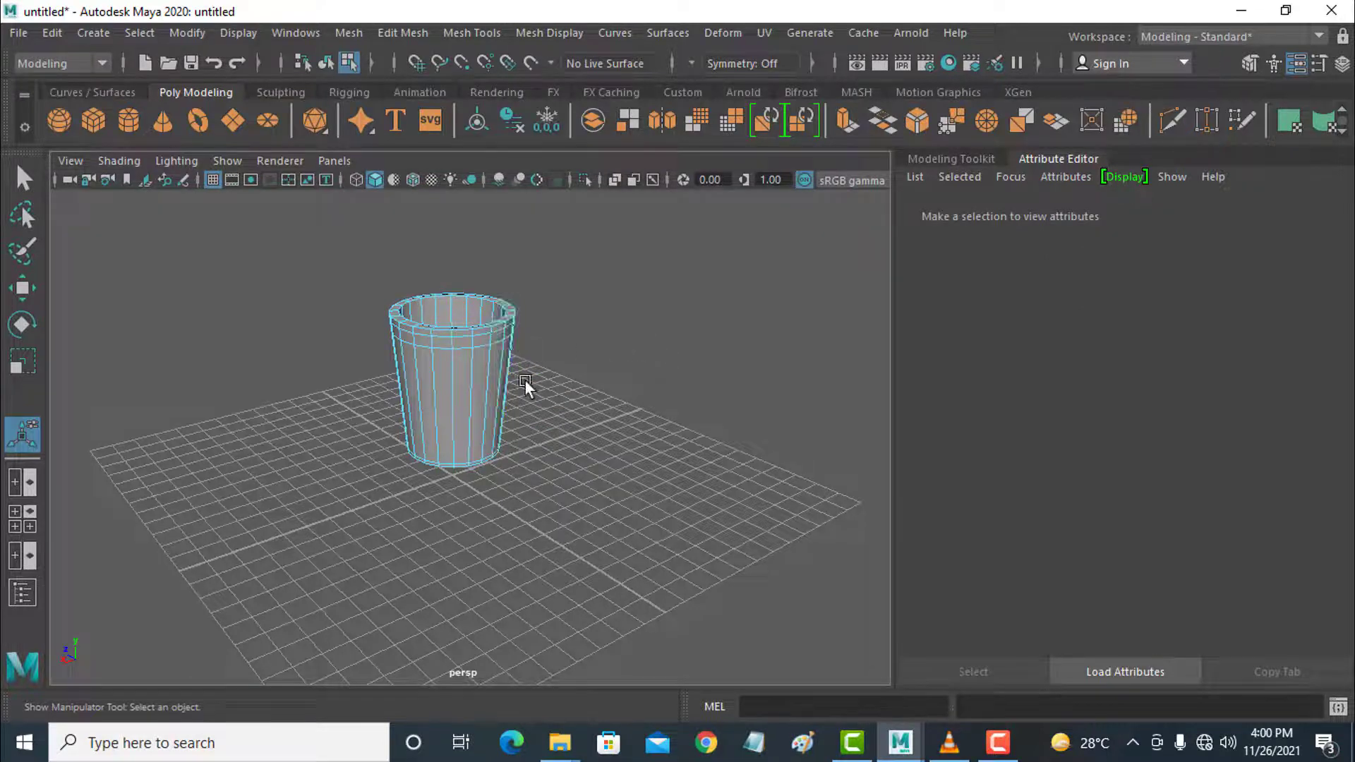
- Extrude a single outer face between the two upper edge loops outward by about 0.656
{"action": "left_click_drag", "start_coordinate": [525, 381], "coordinate": [430, 374], "text": "alt"}
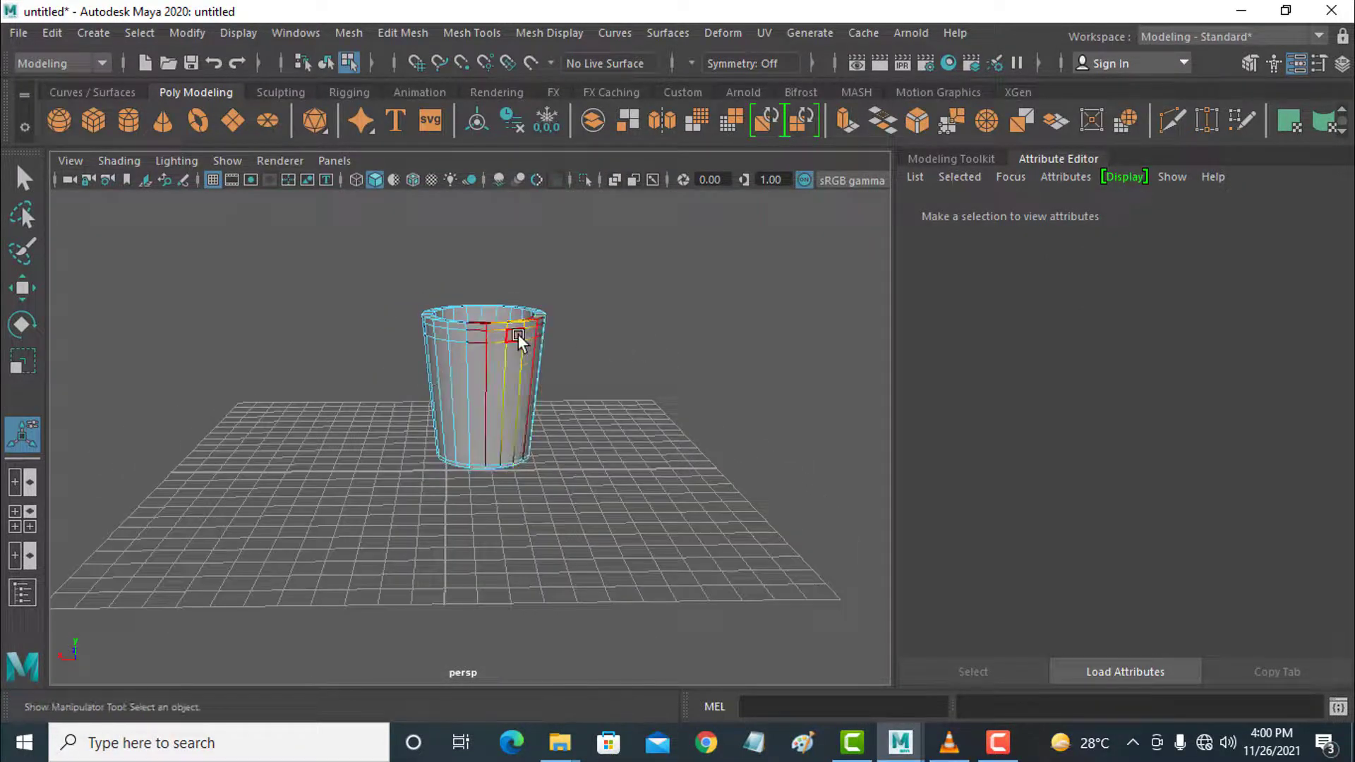
{"action": "left_click", "coordinate": [518, 333]}
{"action": "left_click_drag", "start_coordinate": [511, 393], "coordinate": [573, 392], "text": "alt"}
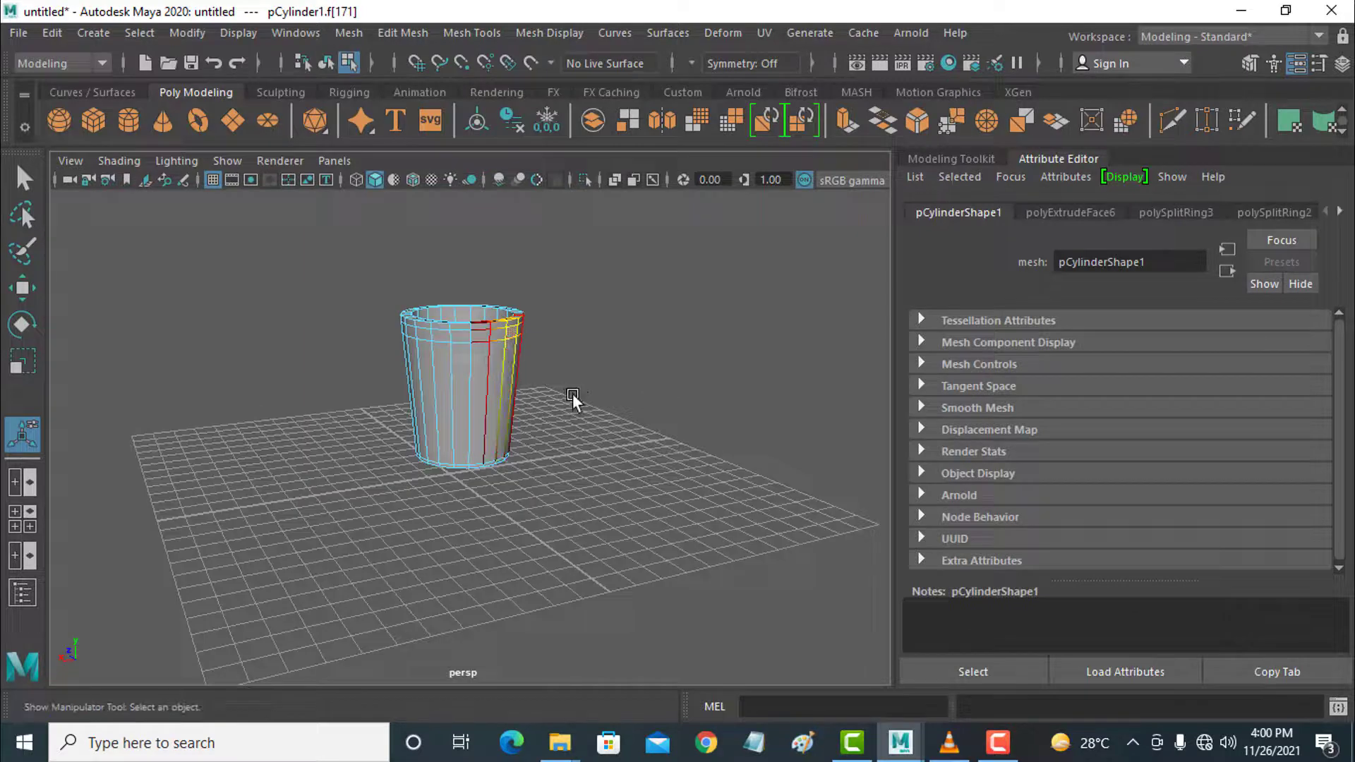
{"action": "key", "text": "ctrl+e"}
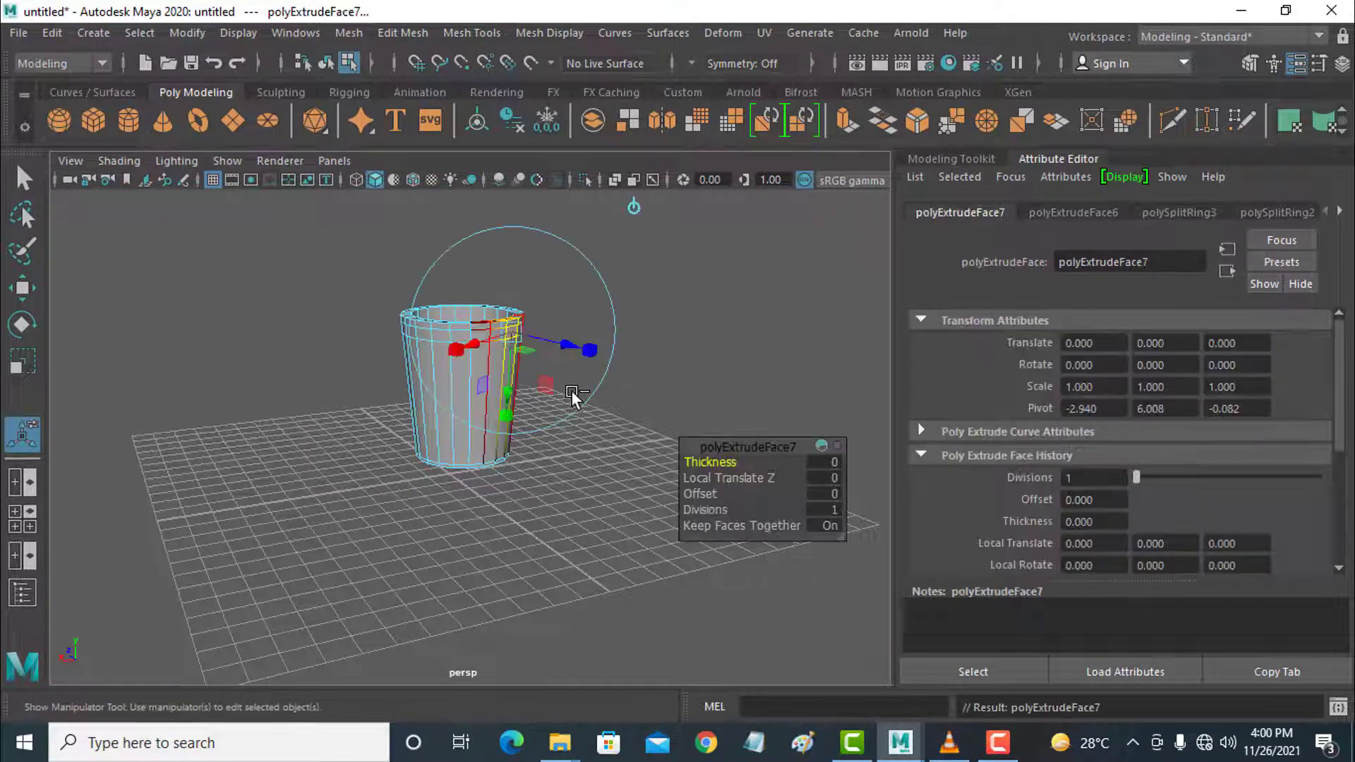
{"action": "left_click_drag", "start_coordinate": [561, 341], "coordinate": [576, 347]}
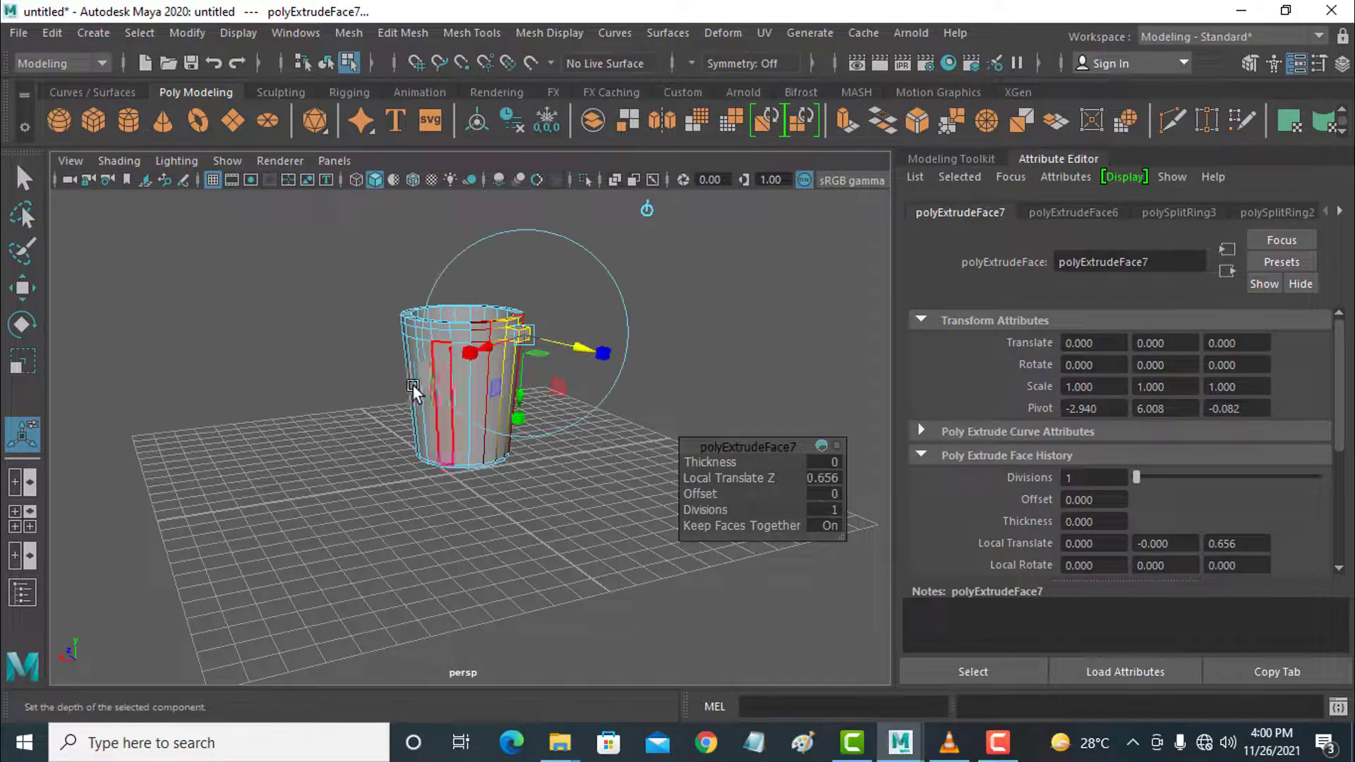
- Extrude the matching face on the opposite side of the cup outward by about 0.784
{"action": "mouse_move", "coordinate": [412, 383]}
{"action": "left_mouse_down", "text": "alt"}
{"action": "mouse_move", "coordinate": [454, 414]}
{"action": "mouse_move", "coordinate": [616, 396]}
{"action": "mouse_move", "coordinate": [421, 368]}
{"action": "left_mouse_up", "text": "alt"}
{"action": "left_click", "coordinate": [384, 364]}
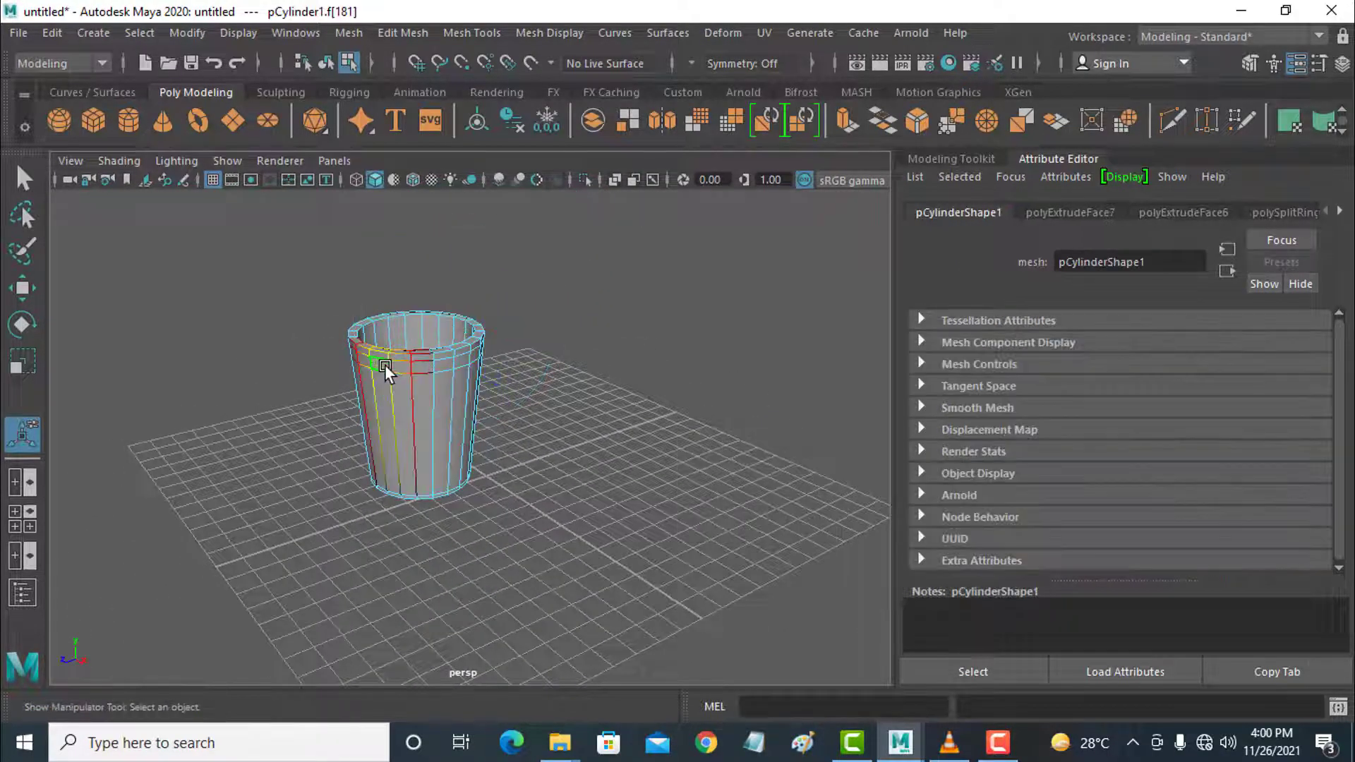
{"action": "key", "text": "ctrl+e"}
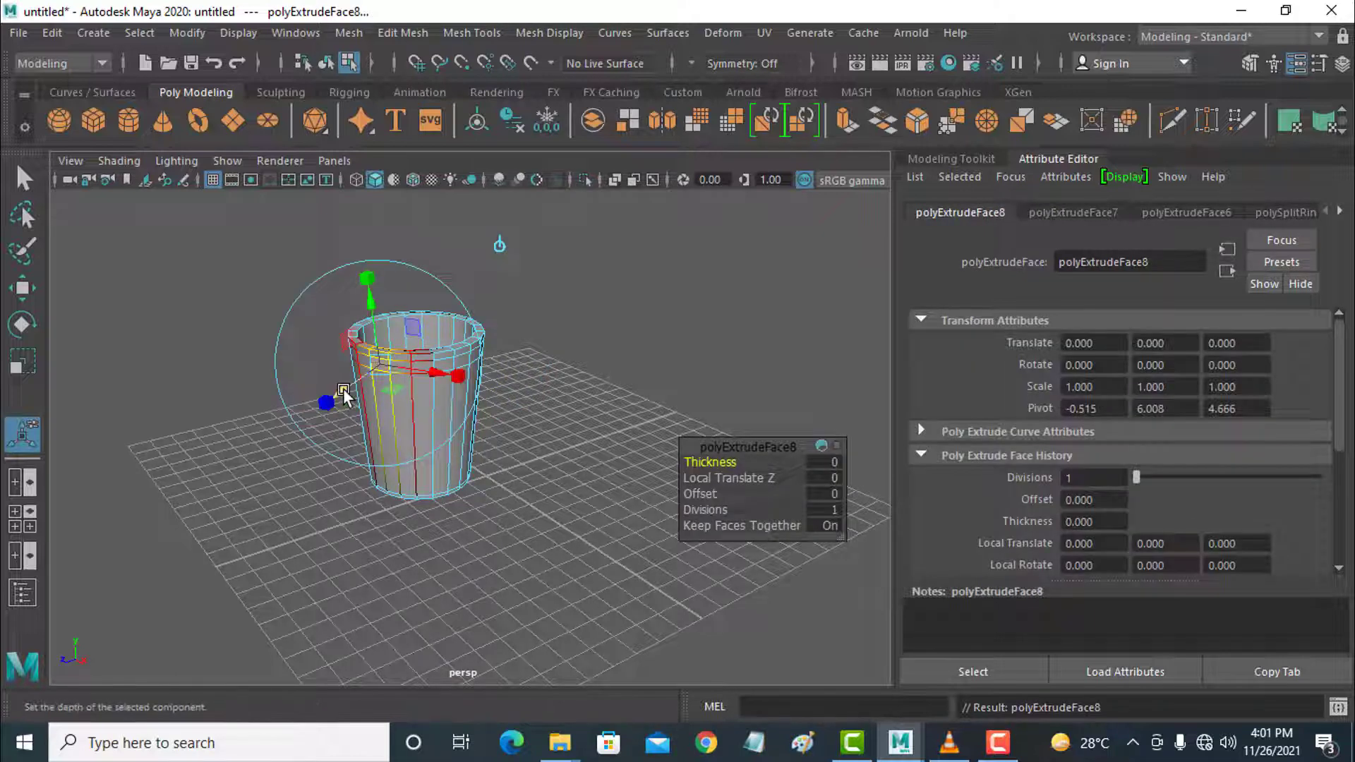
{"action": "left_click_drag", "start_coordinate": [343, 388], "coordinate": [394, 434]}
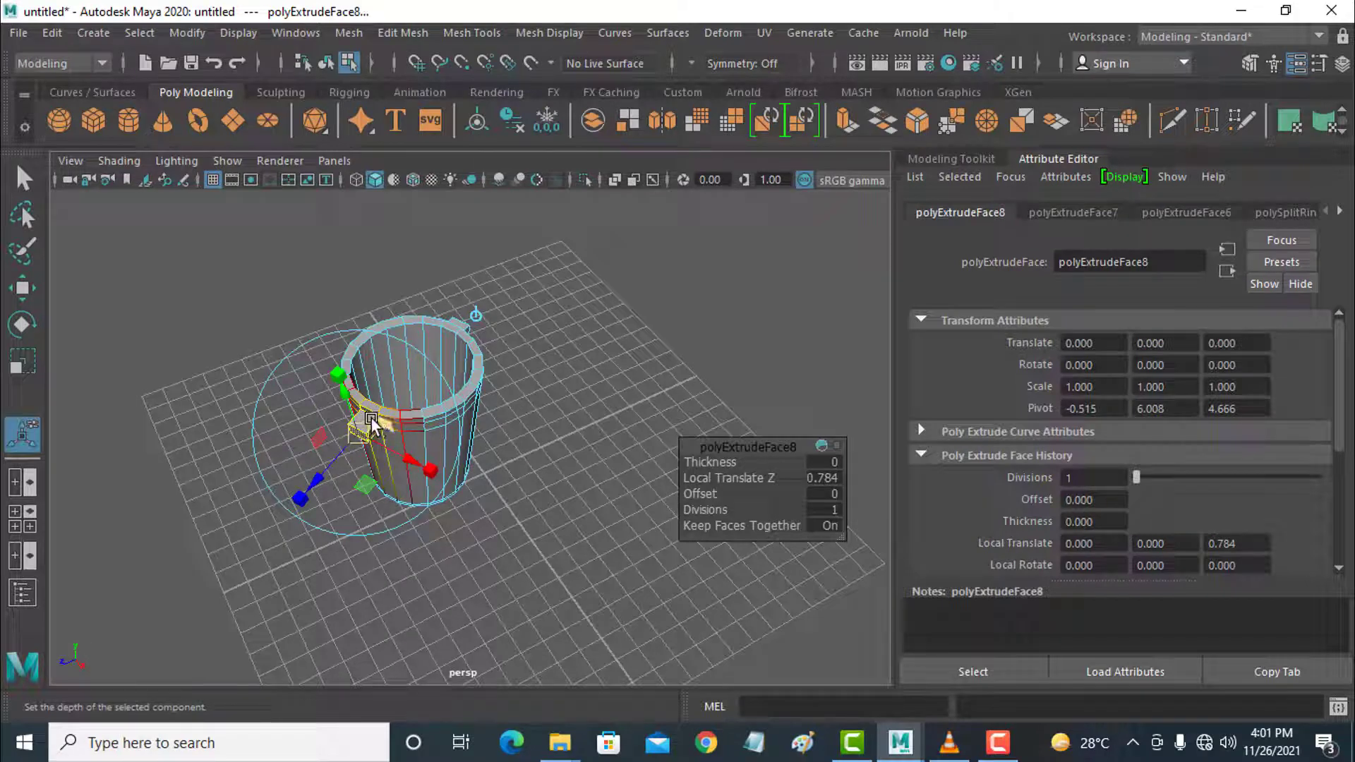
- Try to shift the newly extruded lug face freely, undo the shift, and clear the selection
{"action": "left_click_drag", "start_coordinate": [369, 423], "coordinate": [362, 420]}
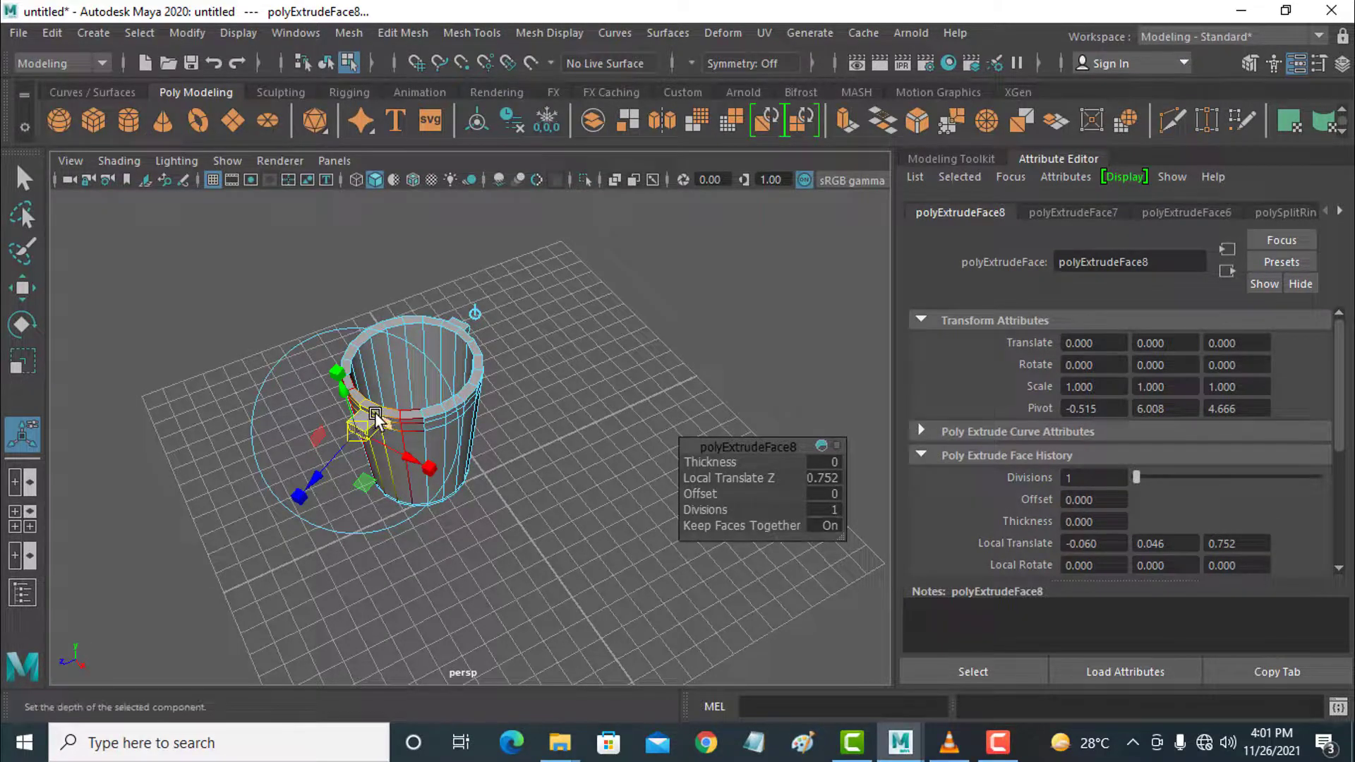
{"action": "key", "text": "ctrl+z"}
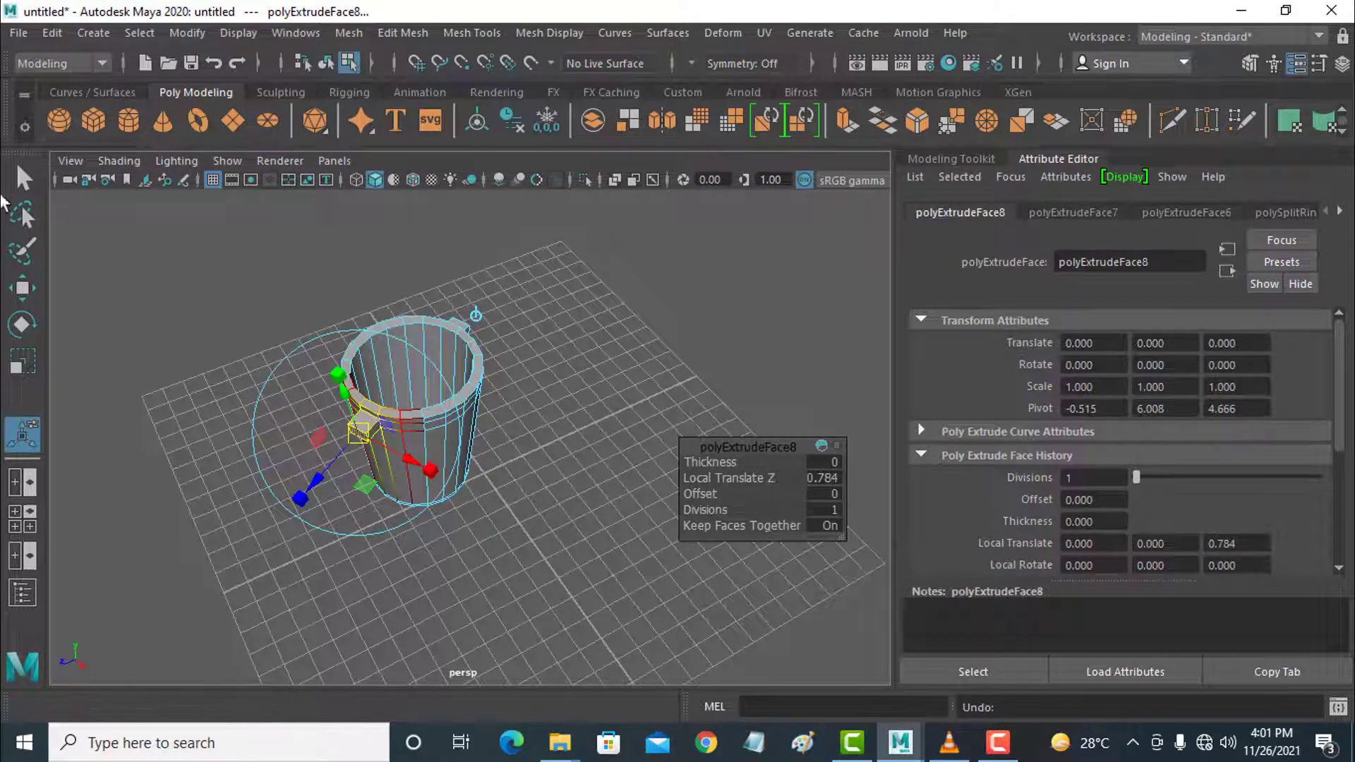
{"action": "left_click", "coordinate": [22, 288]}
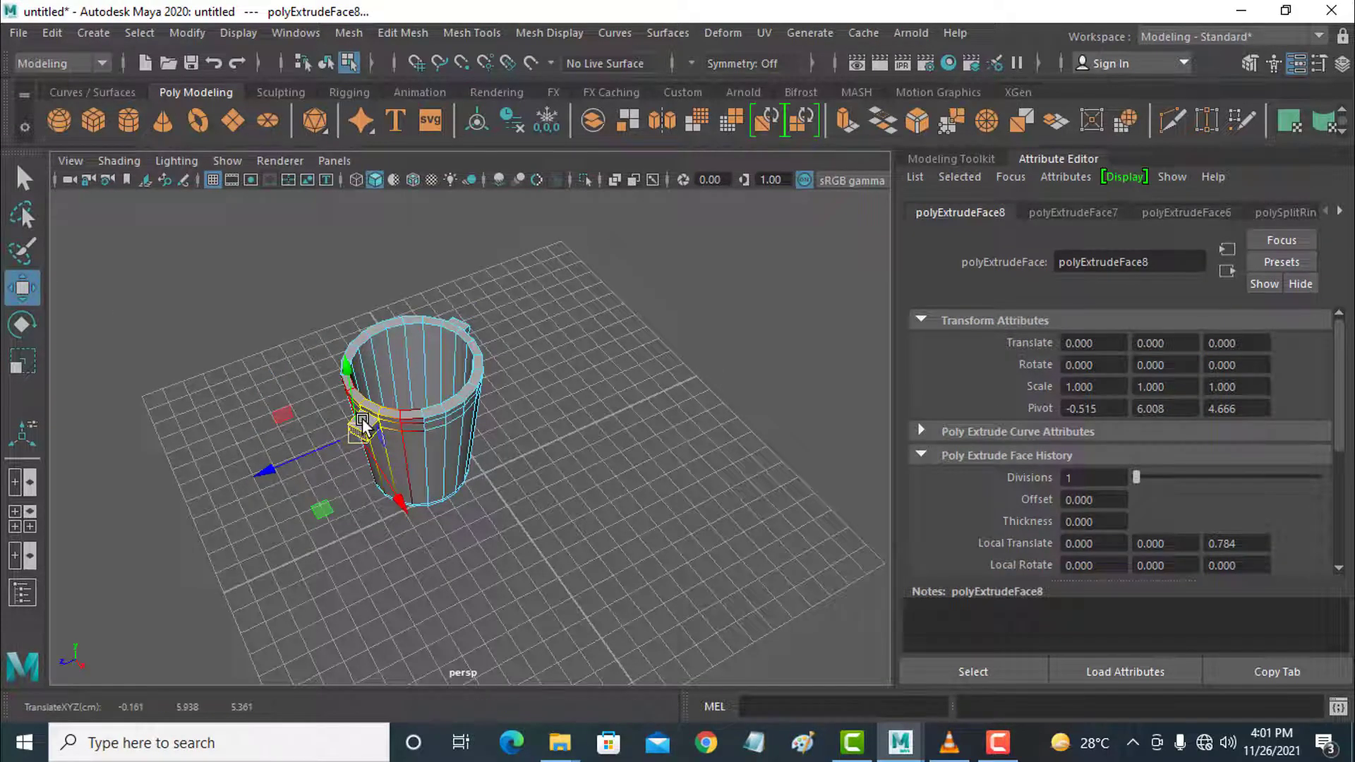
{"action": "left_click", "coordinate": [522, 442]}
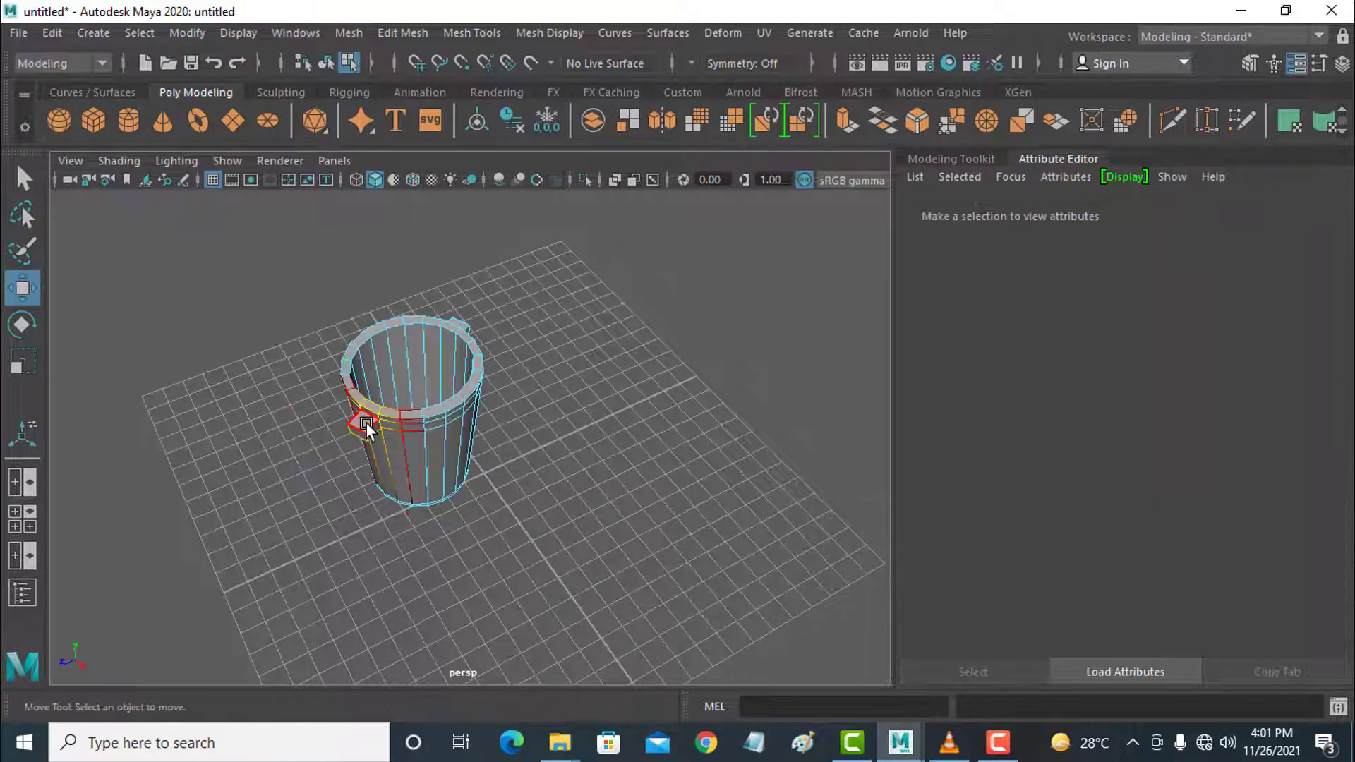
- Select the upper faces of both side lugs together
{"action": "left_click", "coordinate": [365, 422]}
{"action": "left_click_drag", "start_coordinate": [500, 406], "coordinate": [468, 397], "text": "alt"}
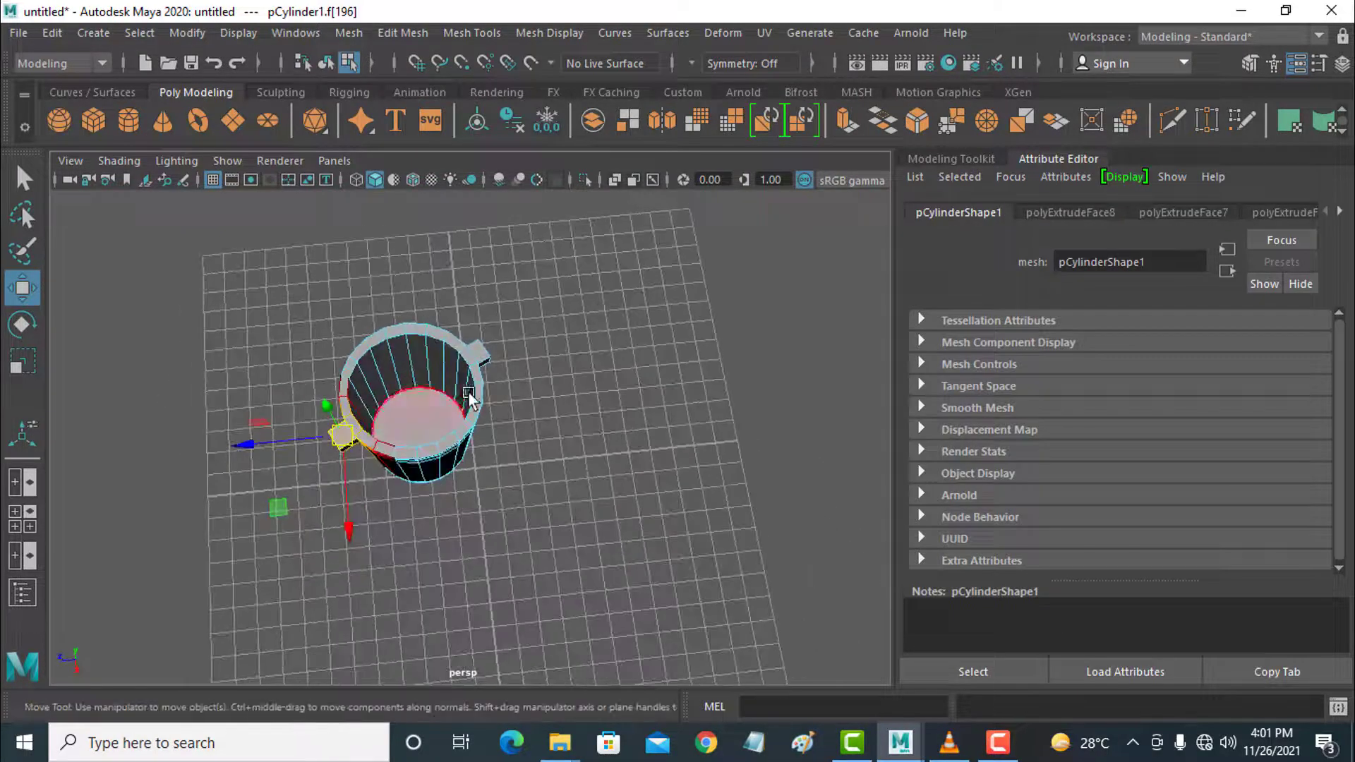
{"action": "left_click", "coordinate": [480, 350], "text": "shift"}
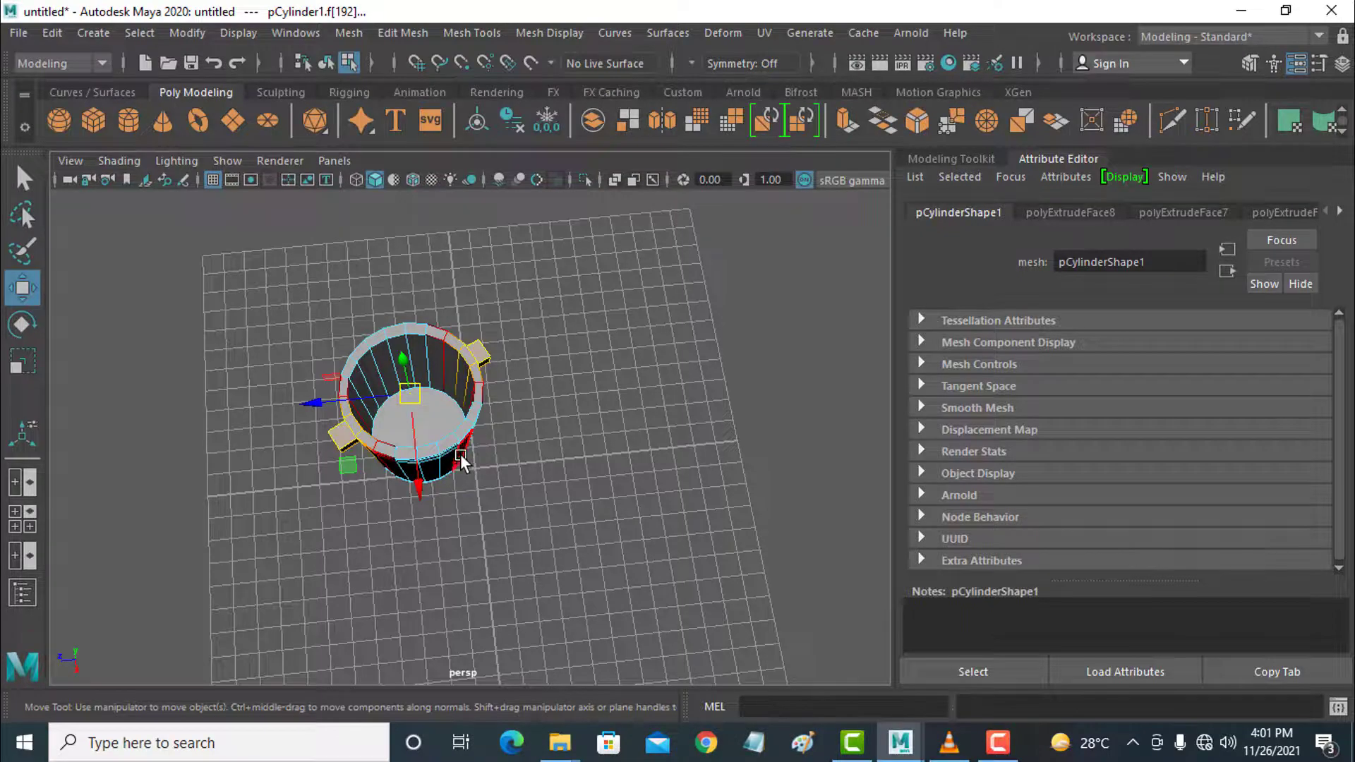
{"action": "left_click_drag", "start_coordinate": [460, 455], "coordinate": [466, 426], "text": "alt"}
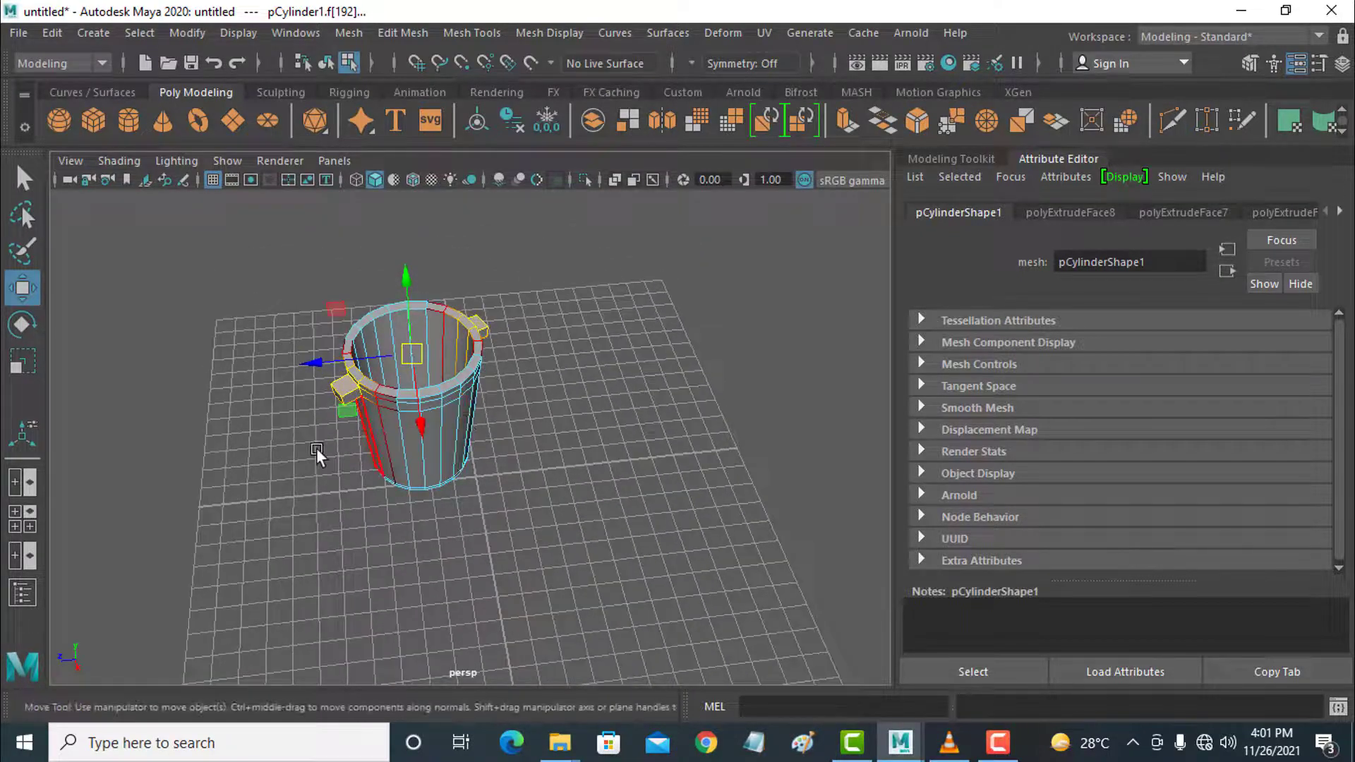
{"action": "left_click_drag", "start_coordinate": [316, 448], "coordinate": [358, 422], "text": "alt"}
{"action": "scroll", "coordinate": [345, 376], "scroll_direction": "up", "scroll_amount": 5}
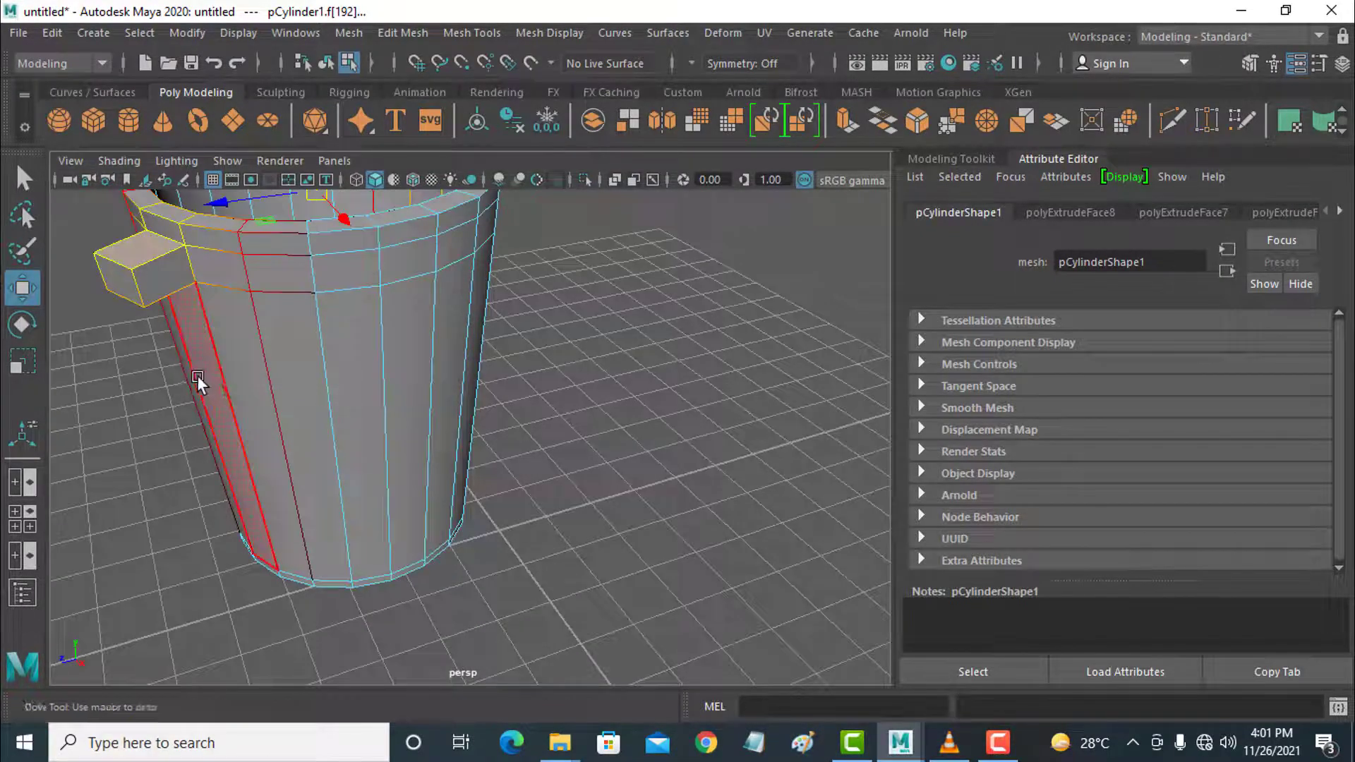
{"action": "scroll", "coordinate": [197, 376], "scroll_direction": "down", "scroll_amount": 5}
- Undo a trial move of the near lug's outer end face, then extrude that face inward by about 0.29
{"action": "left_click", "coordinate": [226, 336]}
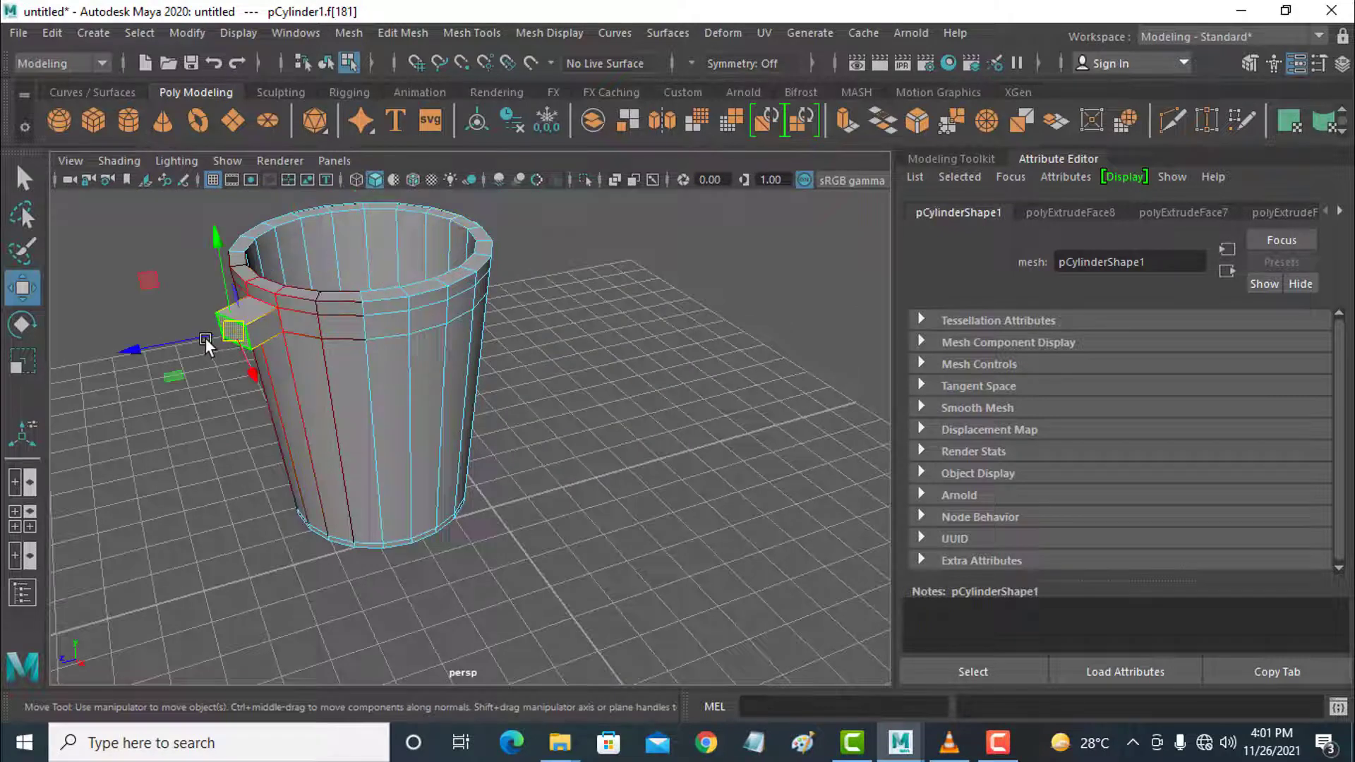
{"action": "left_click", "coordinate": [202, 339]}
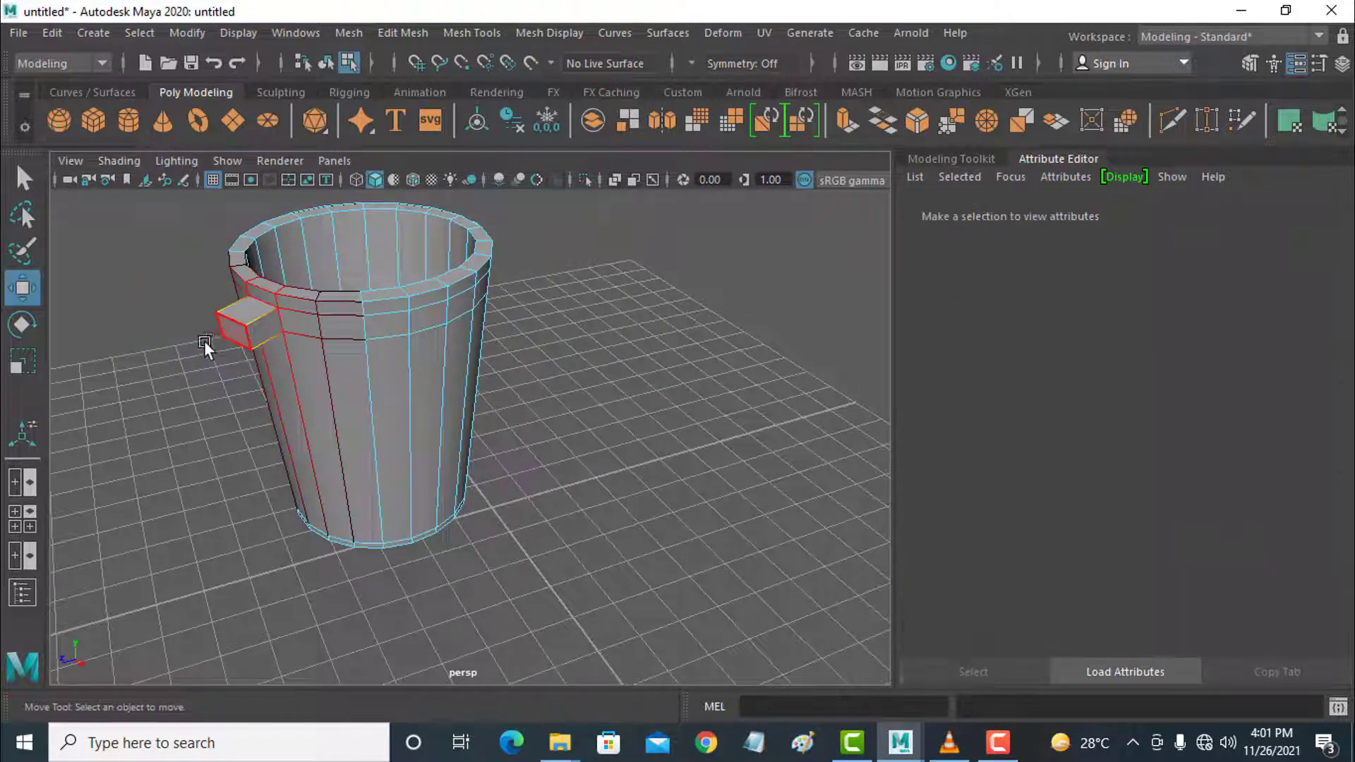
{"action": "left_click", "coordinate": [230, 333]}
{"action": "left_click_drag", "start_coordinate": [197, 335], "coordinate": [365, 416]}
{"action": "middle_click_drag", "start_coordinate": [362, 424], "coordinate": [359, 415]}
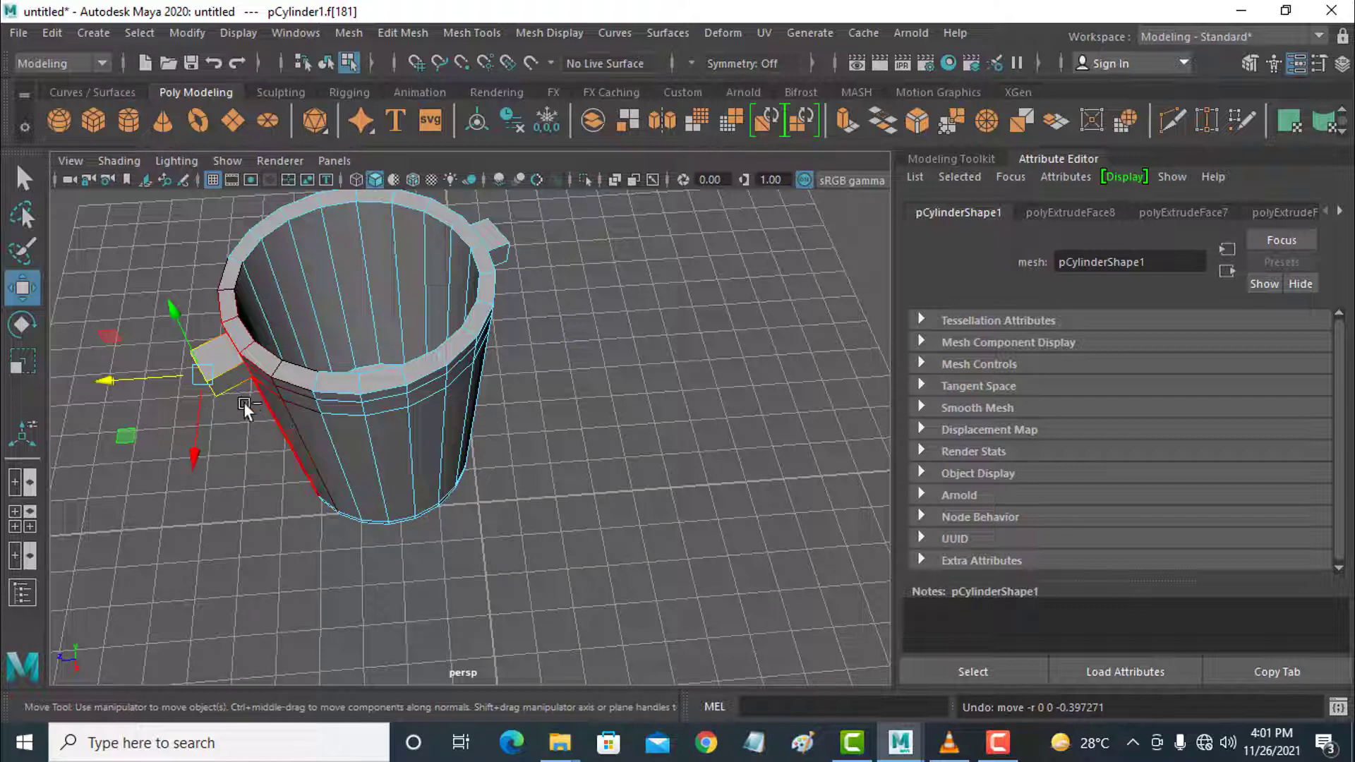
{"action": "key", "text": "ctrl+e"}
{"action": "left_click_drag", "start_coordinate": [146, 397], "coordinate": [159, 387]}
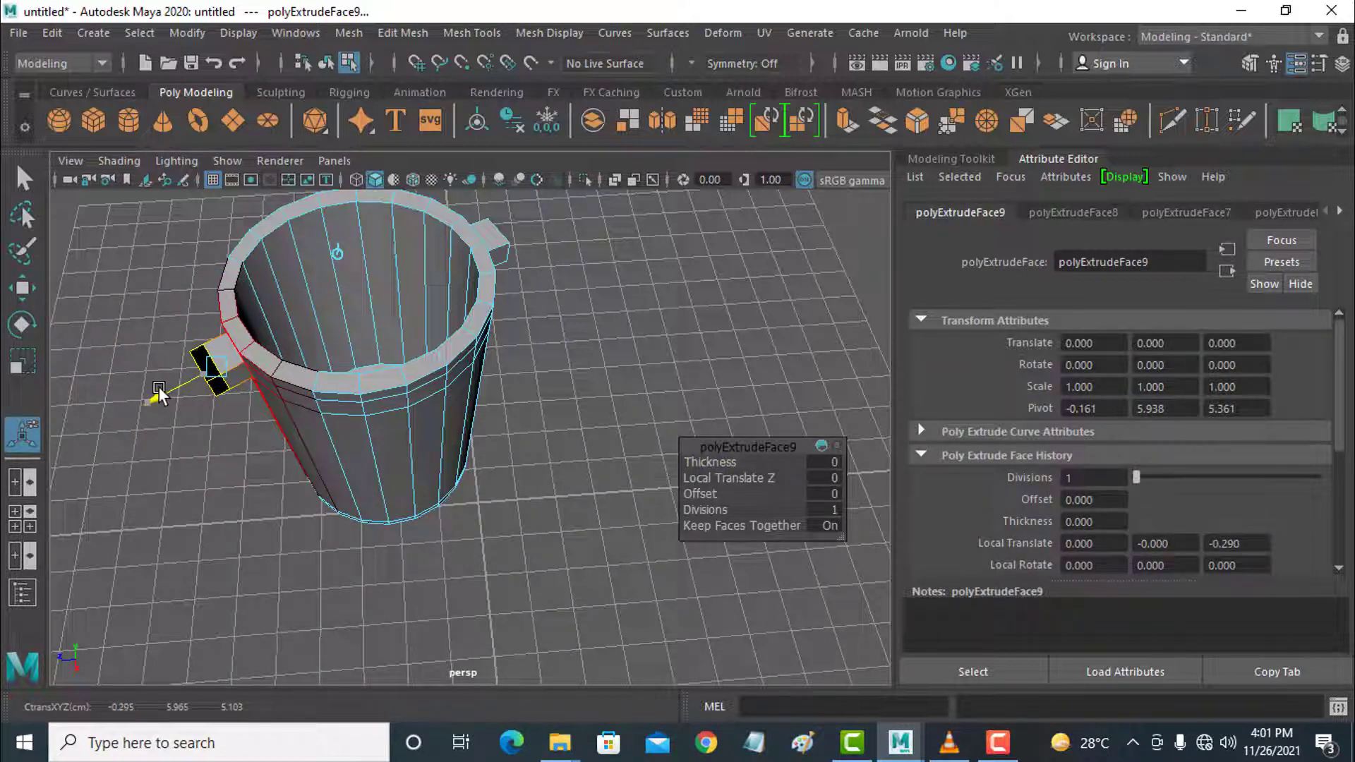
- Switch to vertex selection and delete the extra vertices at the outer end of the near lug
{"action": "left_click", "coordinate": [213, 404]}
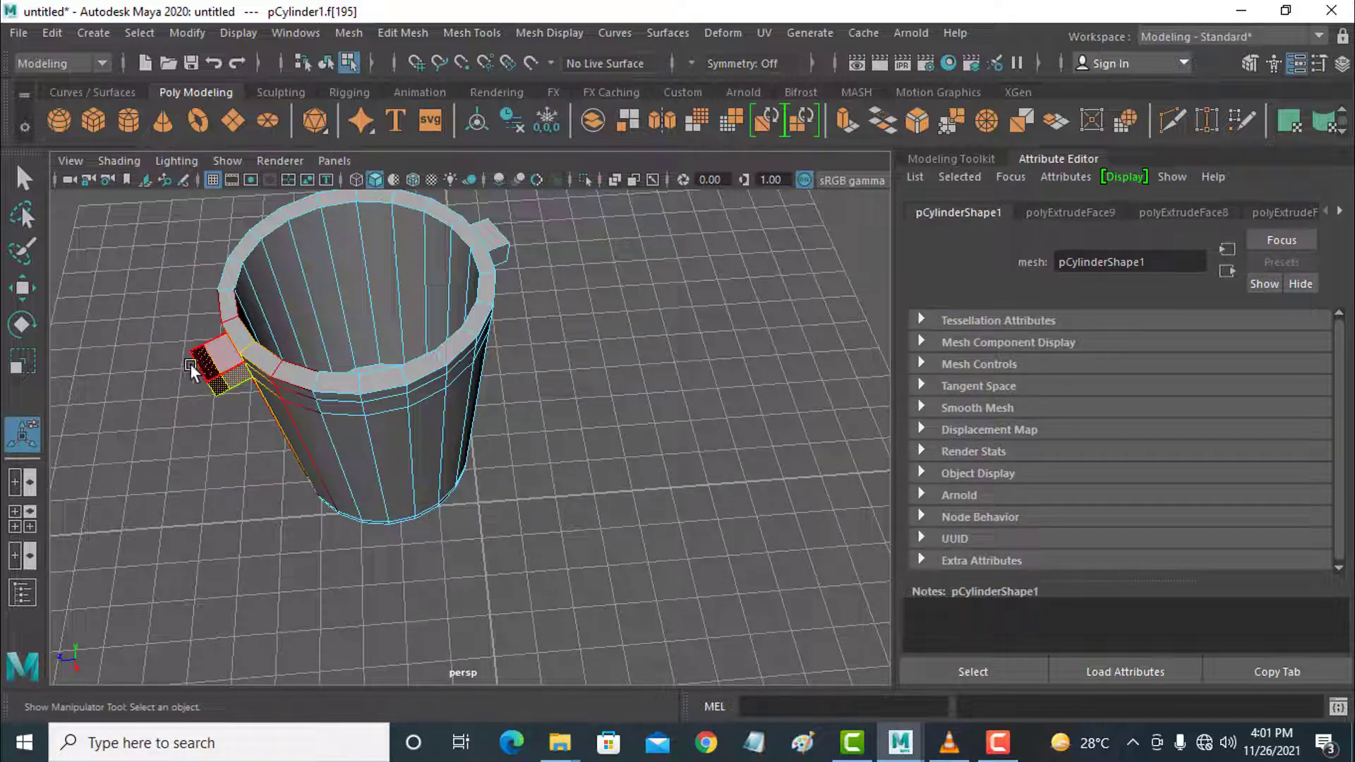
{"action": "right_click", "coordinate": [244, 375]}
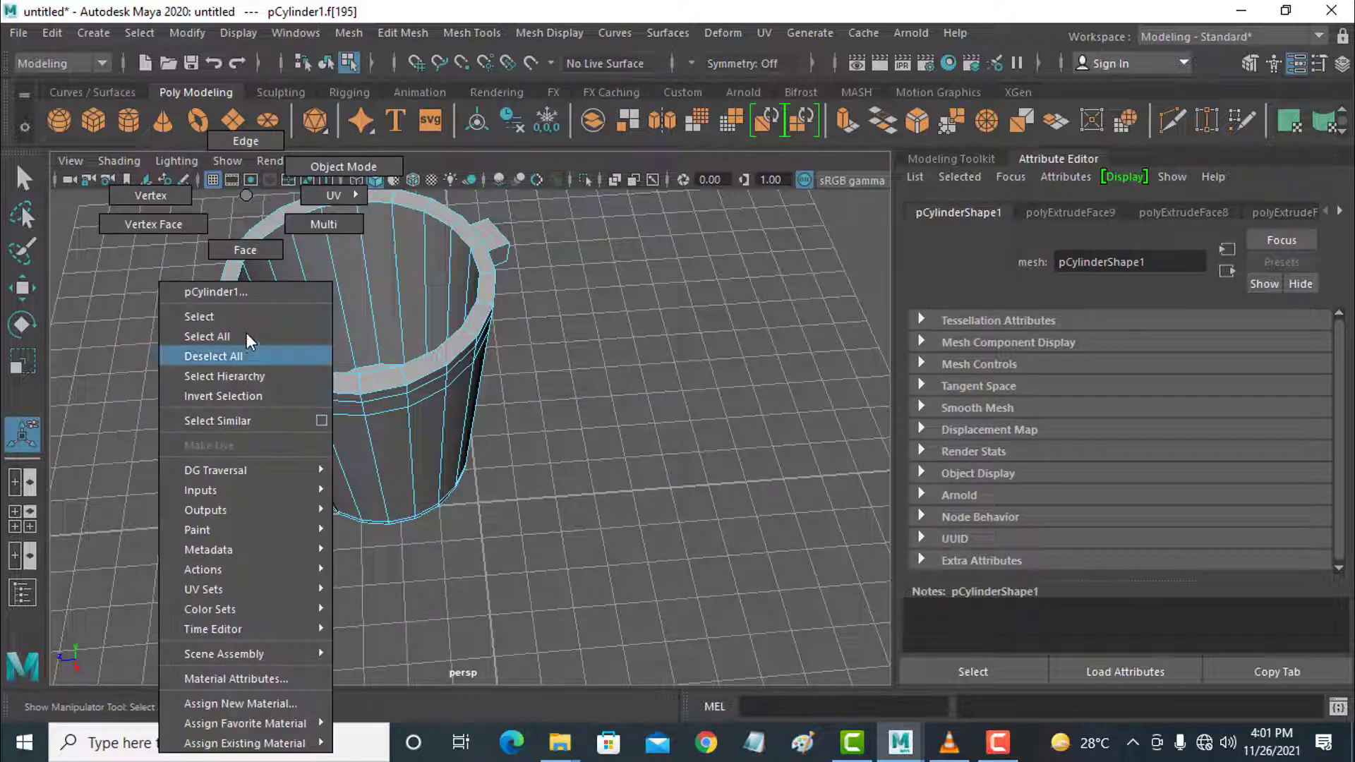
{"action": "left_click", "coordinate": [170, 194]}
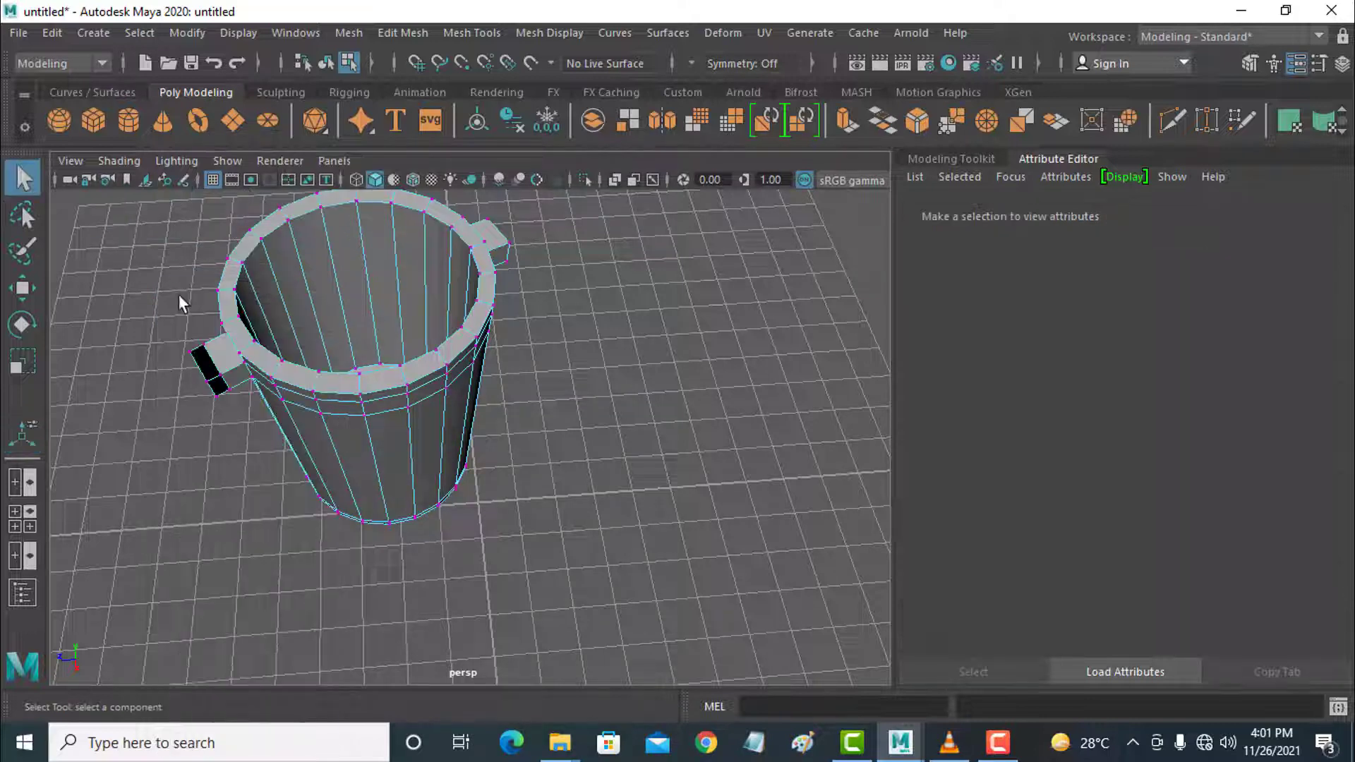
{"action": "left_click", "coordinate": [192, 367]}
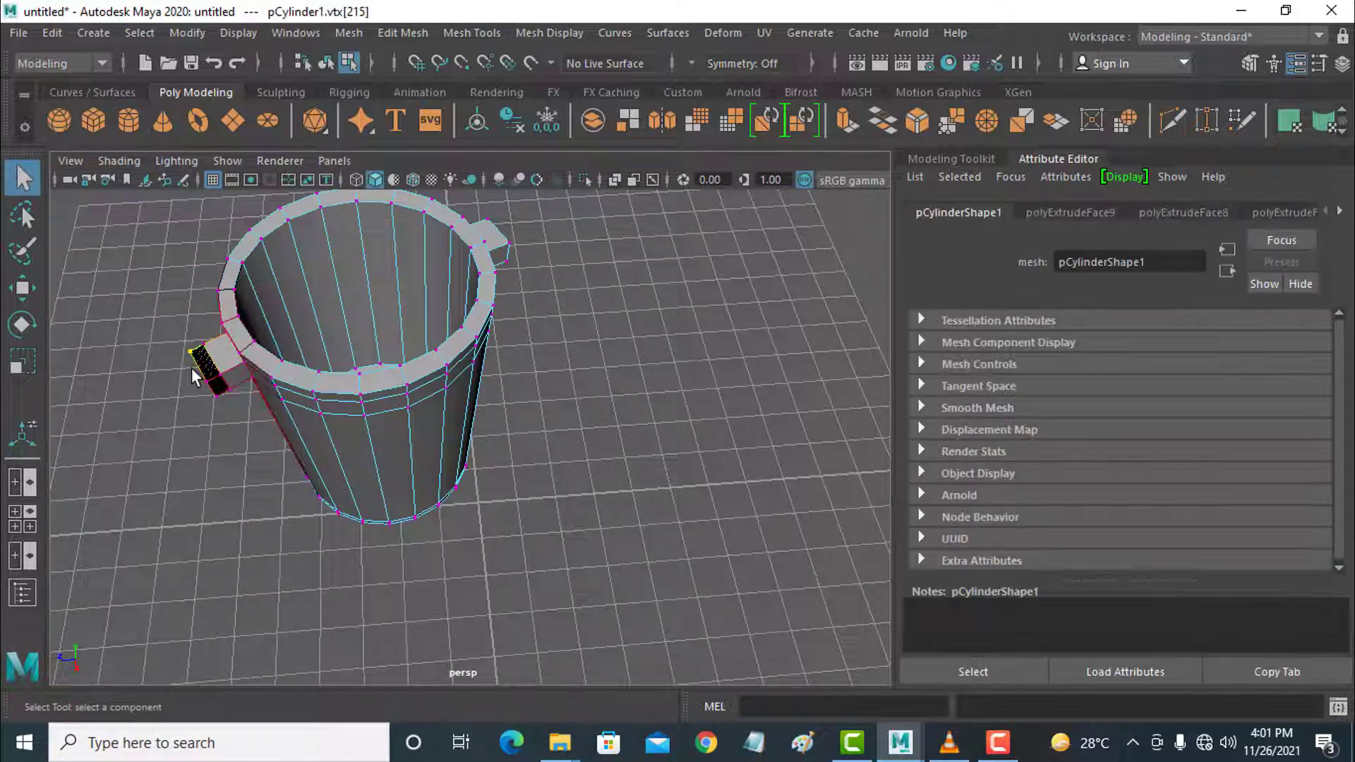
{"action": "left_click", "coordinate": [192, 368]}
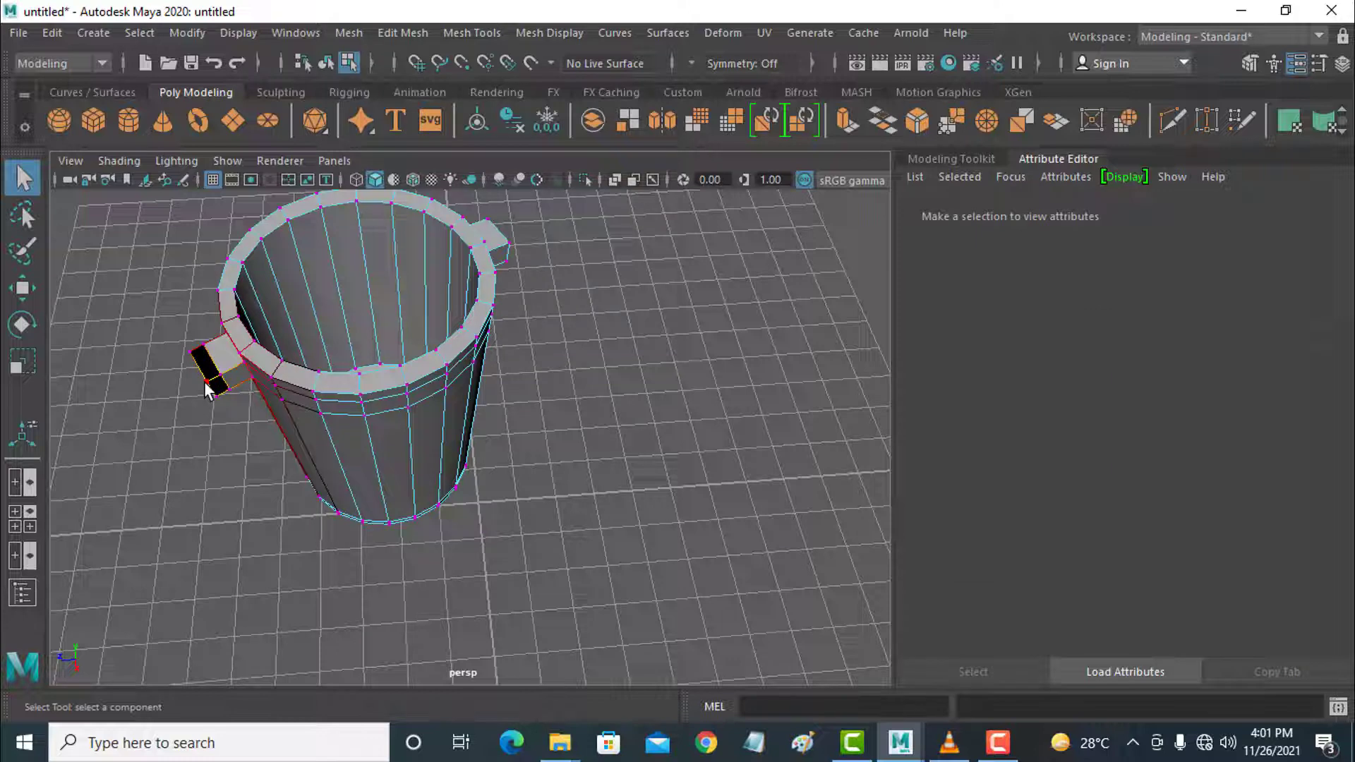
{"action": "left_click", "coordinate": [215, 396]}
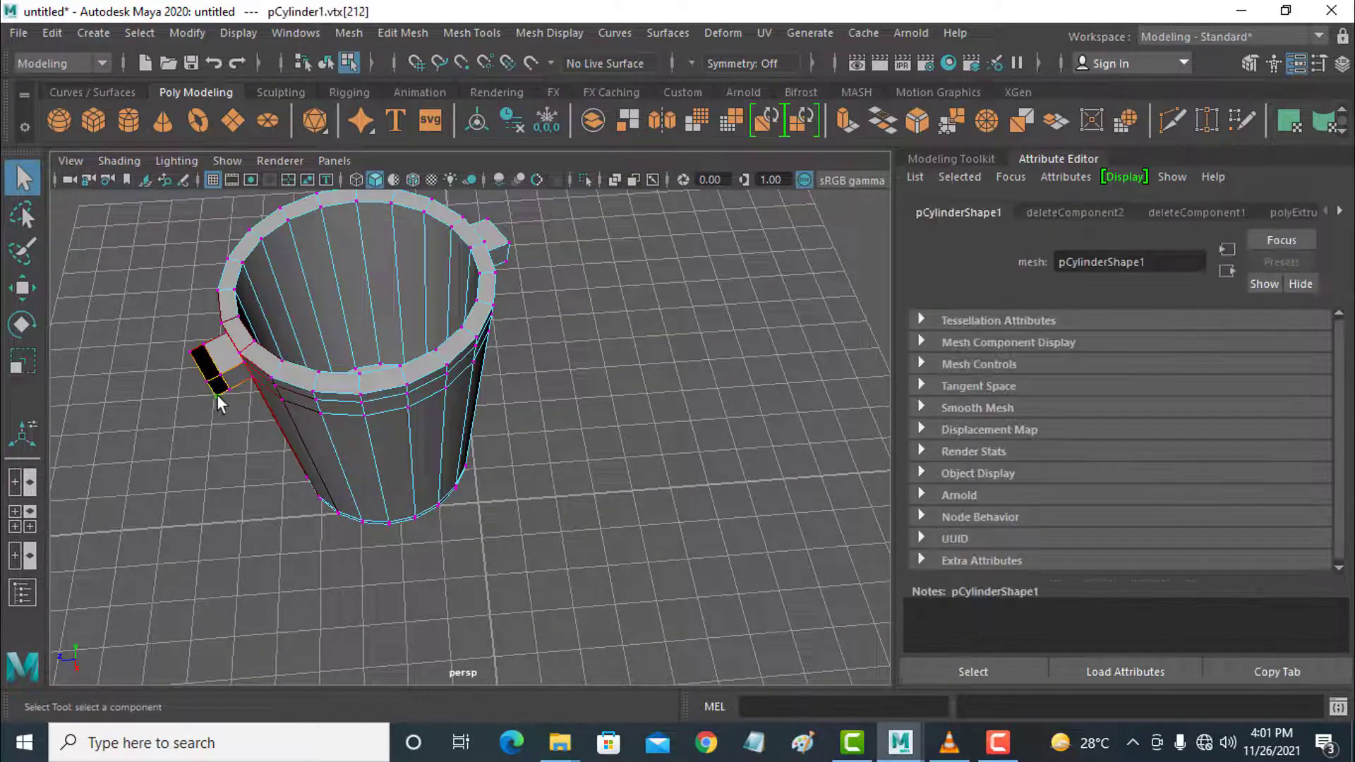
{"action": "left_click", "coordinate": [212, 398]}
{"action": "left_click", "coordinate": [209, 384]}
{"action": "left_click", "coordinate": [214, 405]}
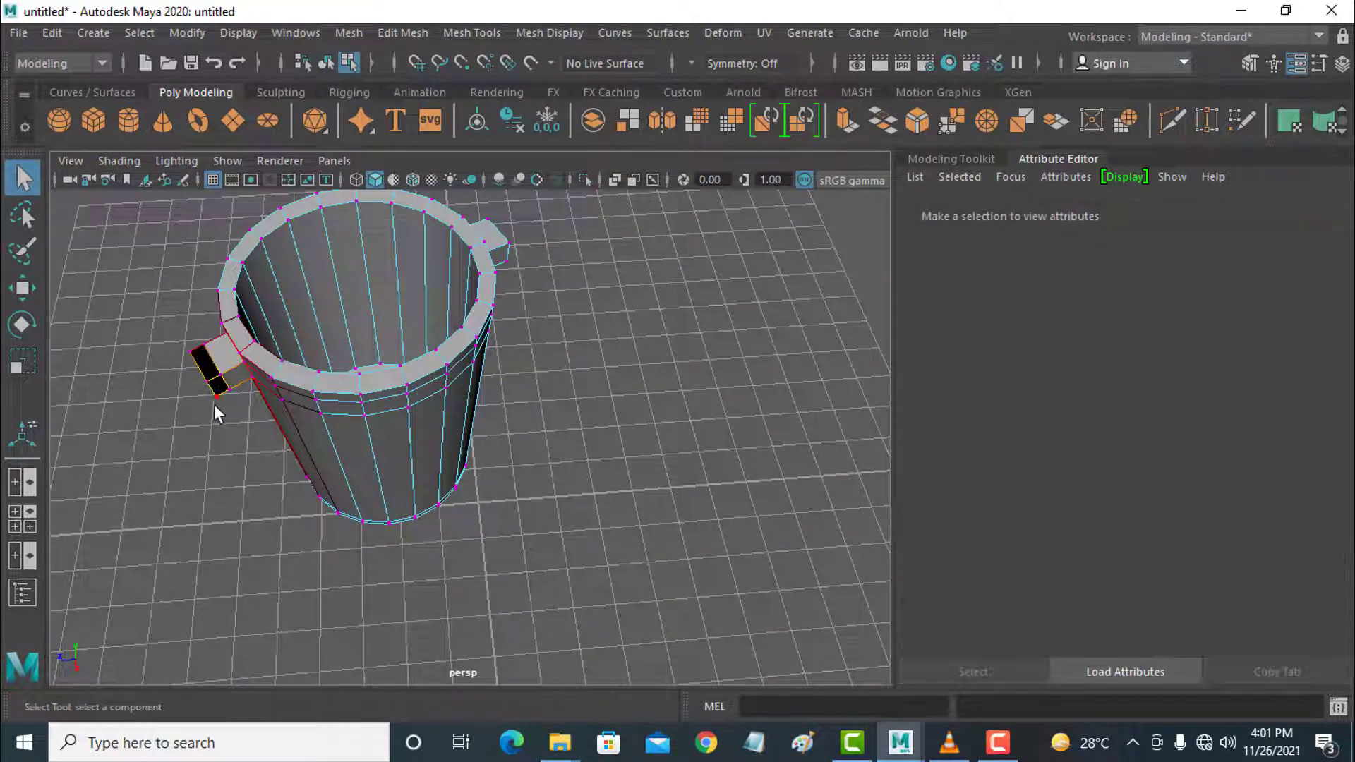
{"action": "left_click", "coordinate": [212, 396]}
{"action": "left_click", "coordinate": [216, 402]}
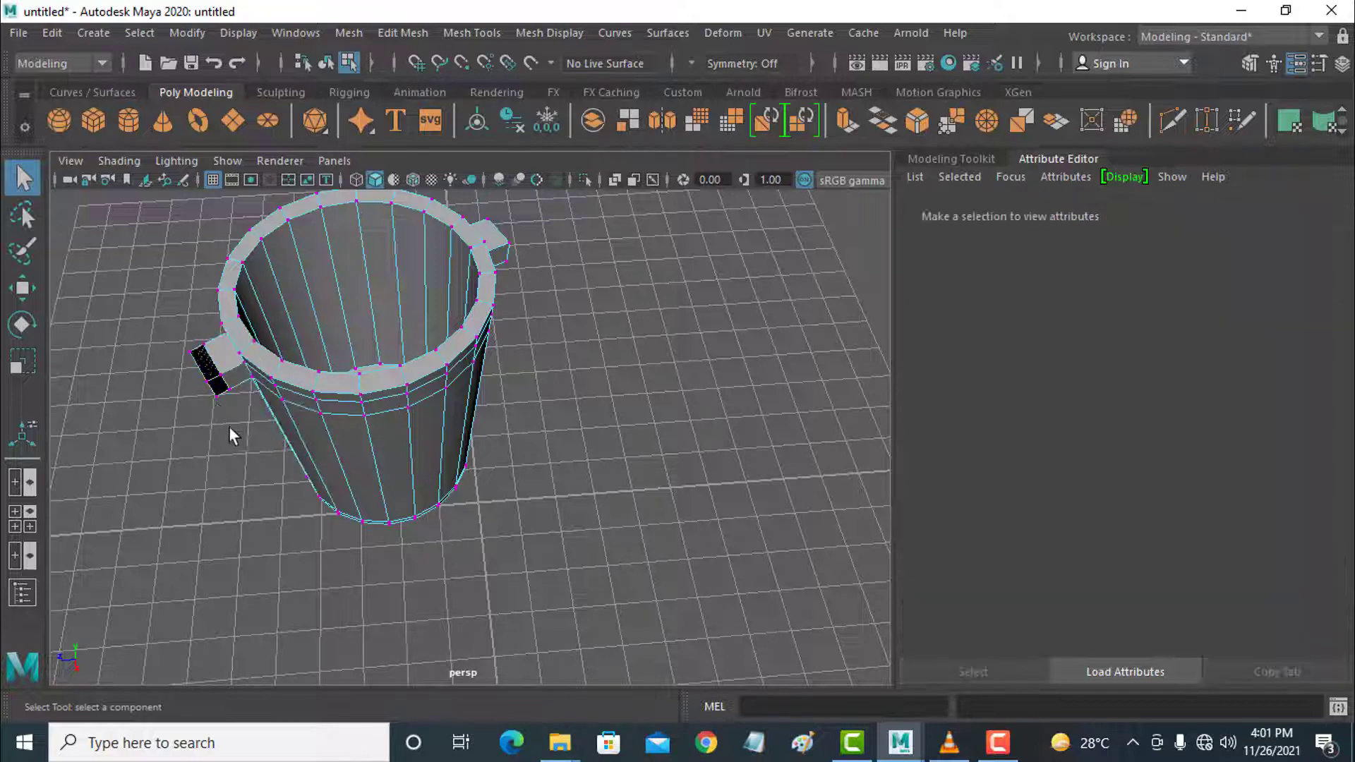
{"action": "left_click_drag", "start_coordinate": [229, 426], "coordinate": [176, 429], "text": "alt"}
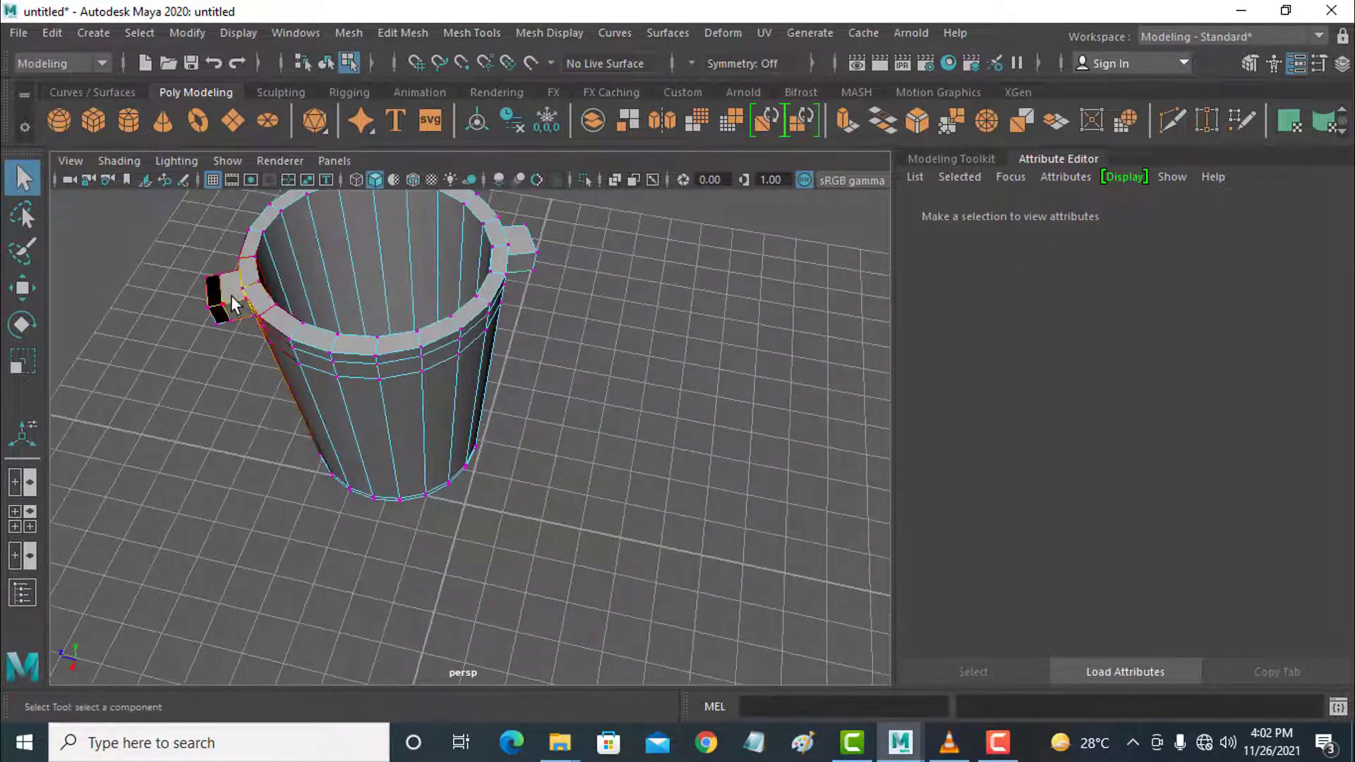
- Switch to face selection and bridge the upper faces of the two opposite lugs
{"action": "right_click_drag", "start_coordinate": [417, 316], "coordinate": [412, 245]}
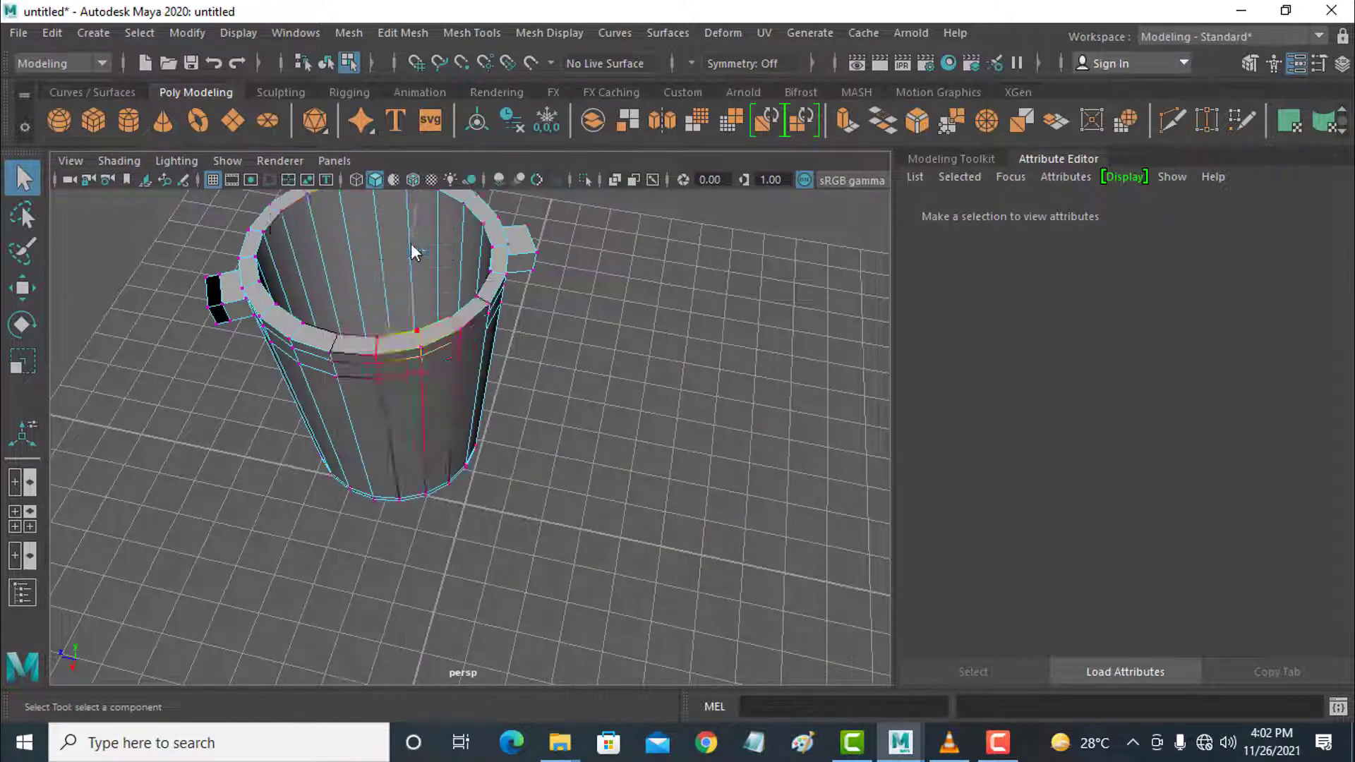
{"action": "left_click", "coordinate": [233, 291]}
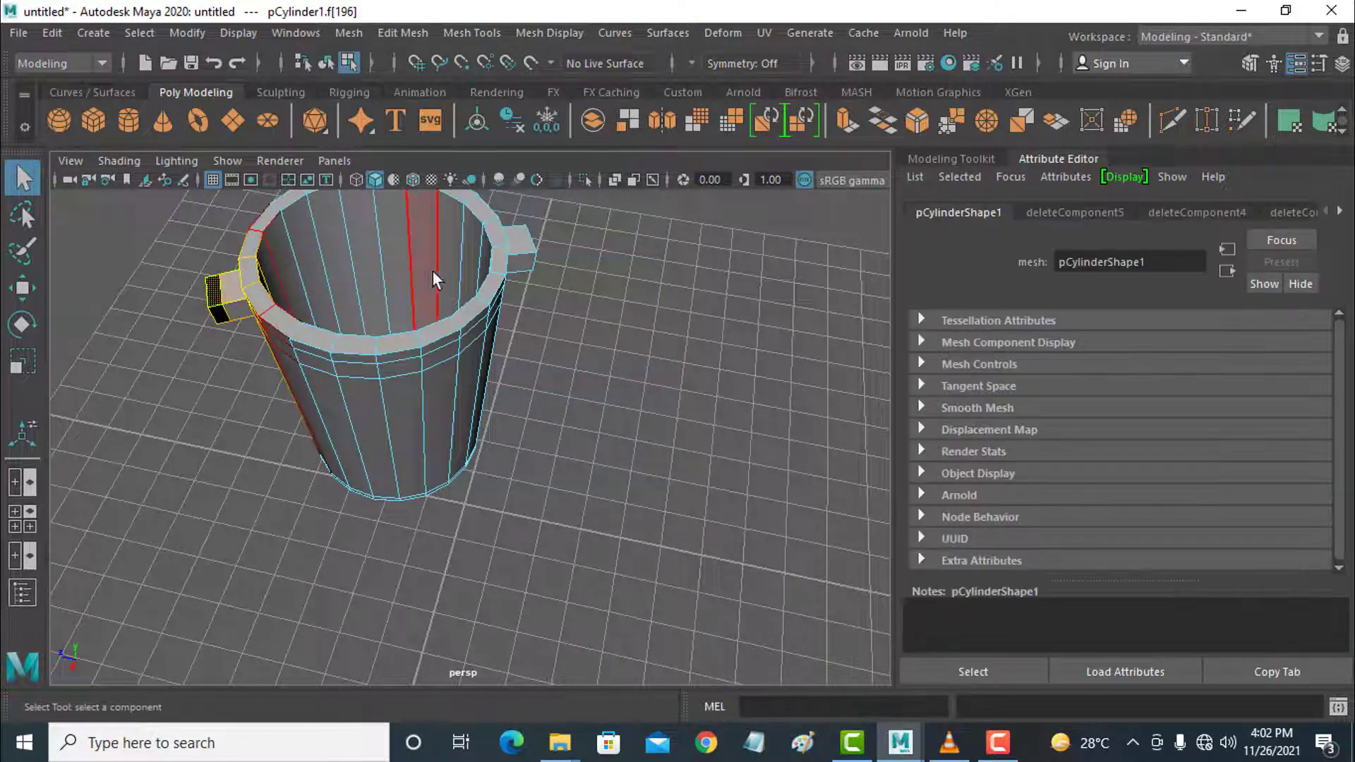
{"action": "left_click", "coordinate": [523, 243], "text": "shift"}
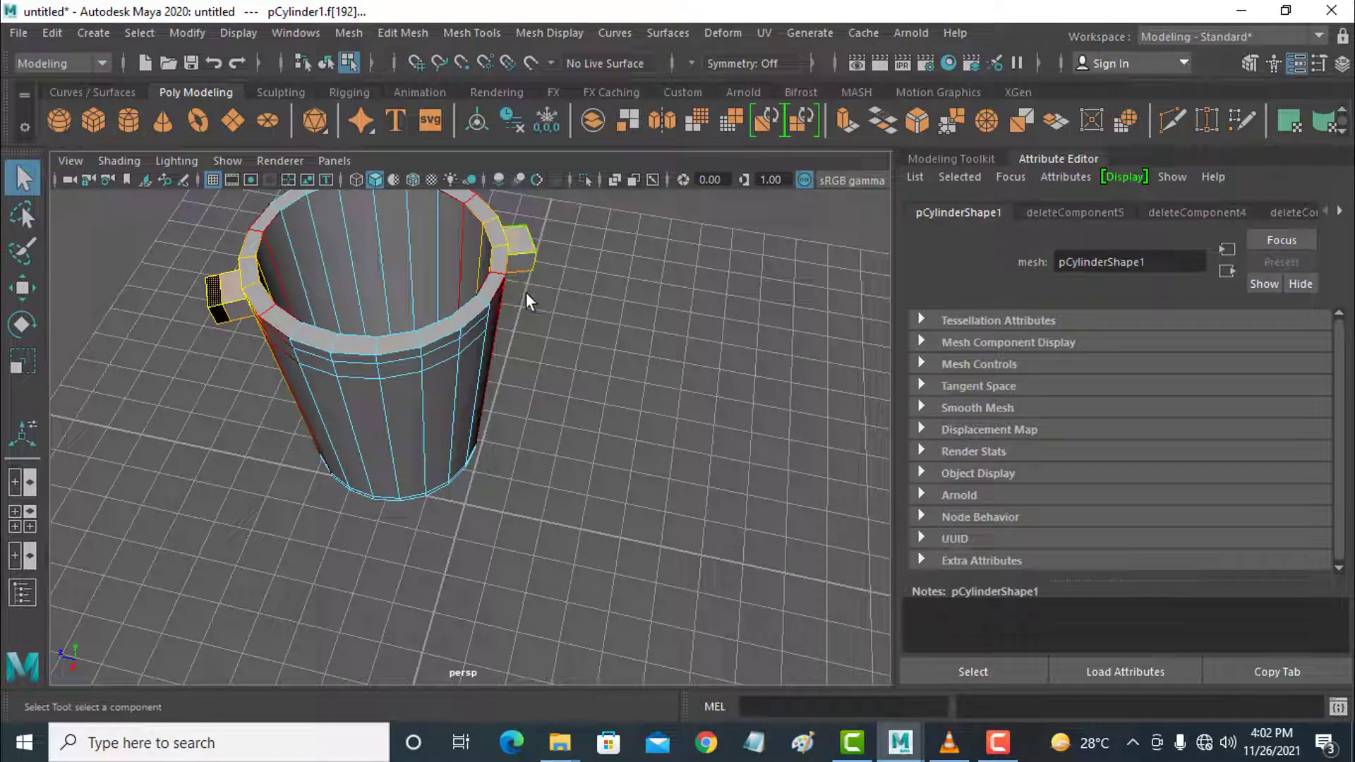
{"action": "left_click_drag", "start_coordinate": [545, 320], "coordinate": [579, 381], "text": "alt"}
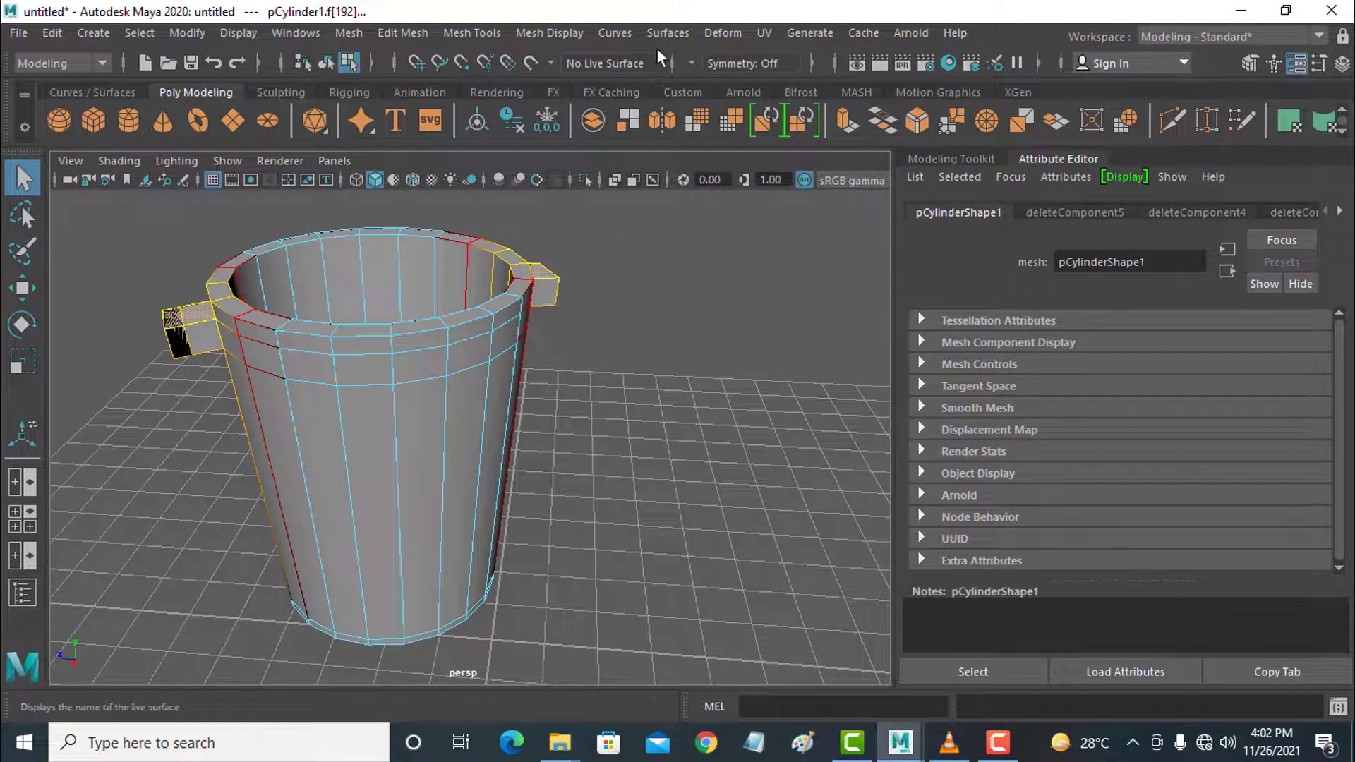
{"action": "left_click", "coordinate": [384, 32]}
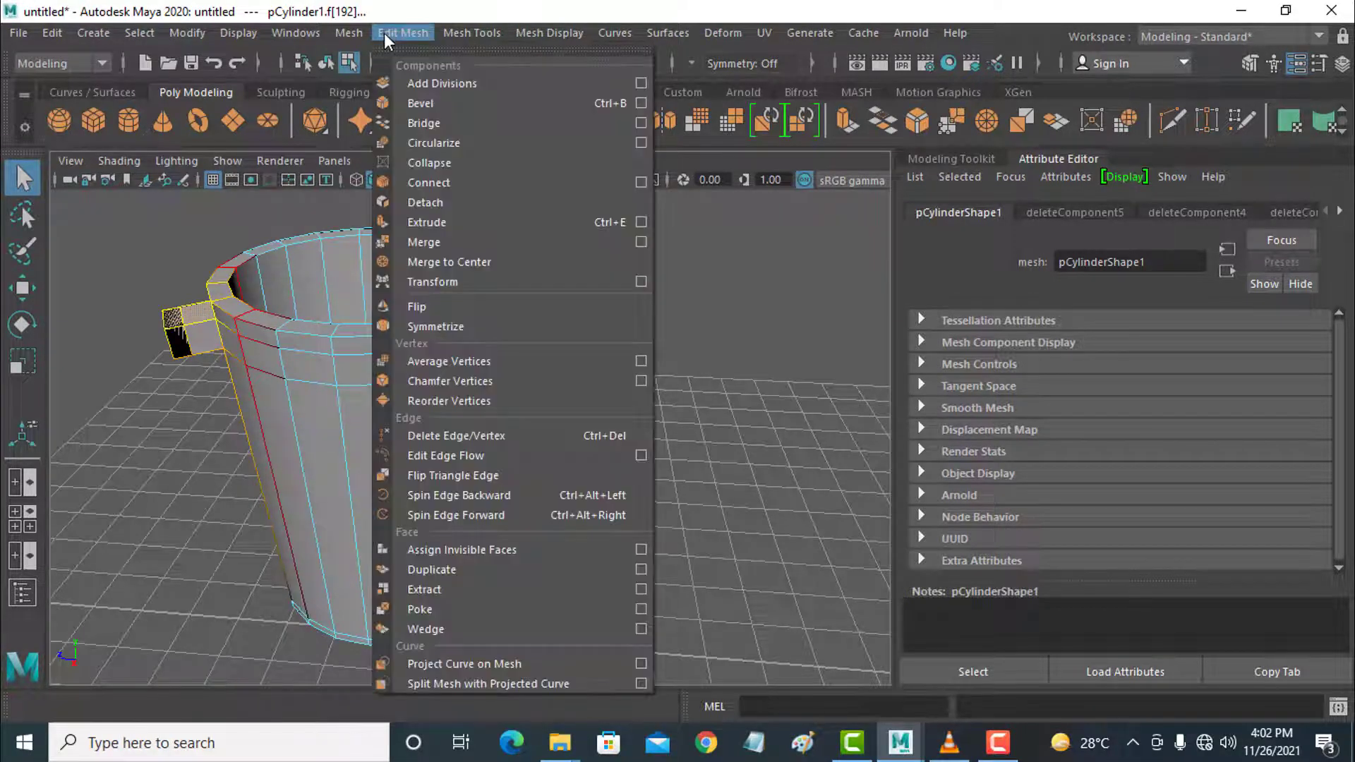
{"action": "left_click", "coordinate": [435, 124]}
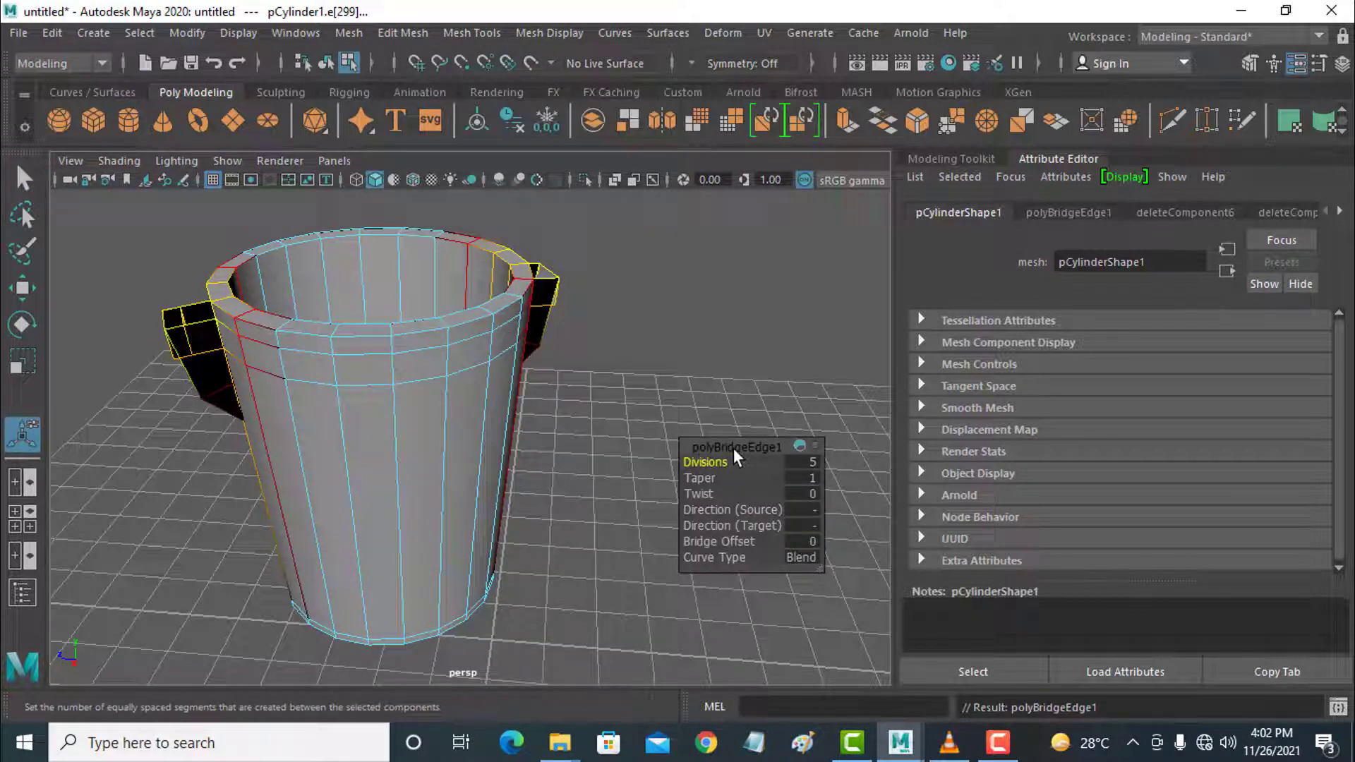
- Try taper values of 5 and -20 on the bridge between the lugs
{"action": "left_click", "coordinate": [797, 478]}
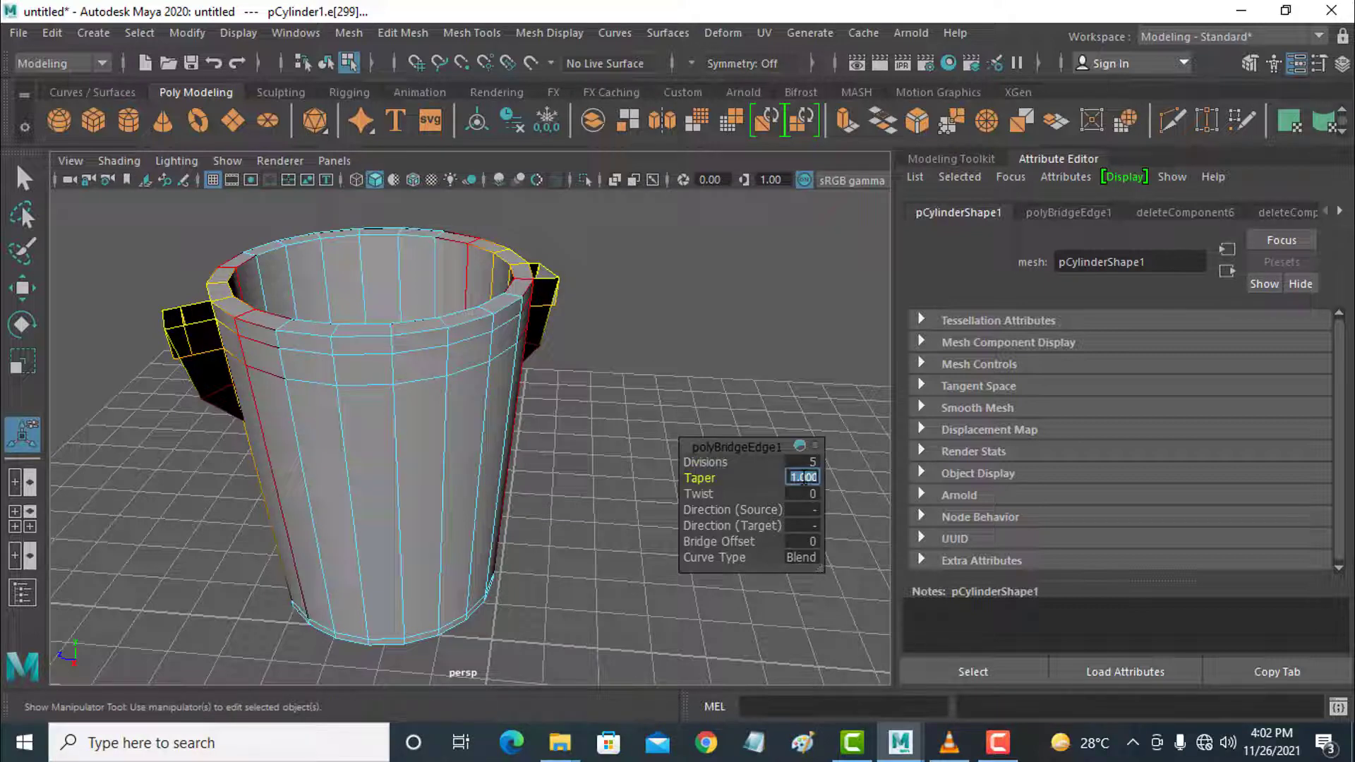
{"action": "type", "text": "5"}
{"action": "key", "text": "Return"}
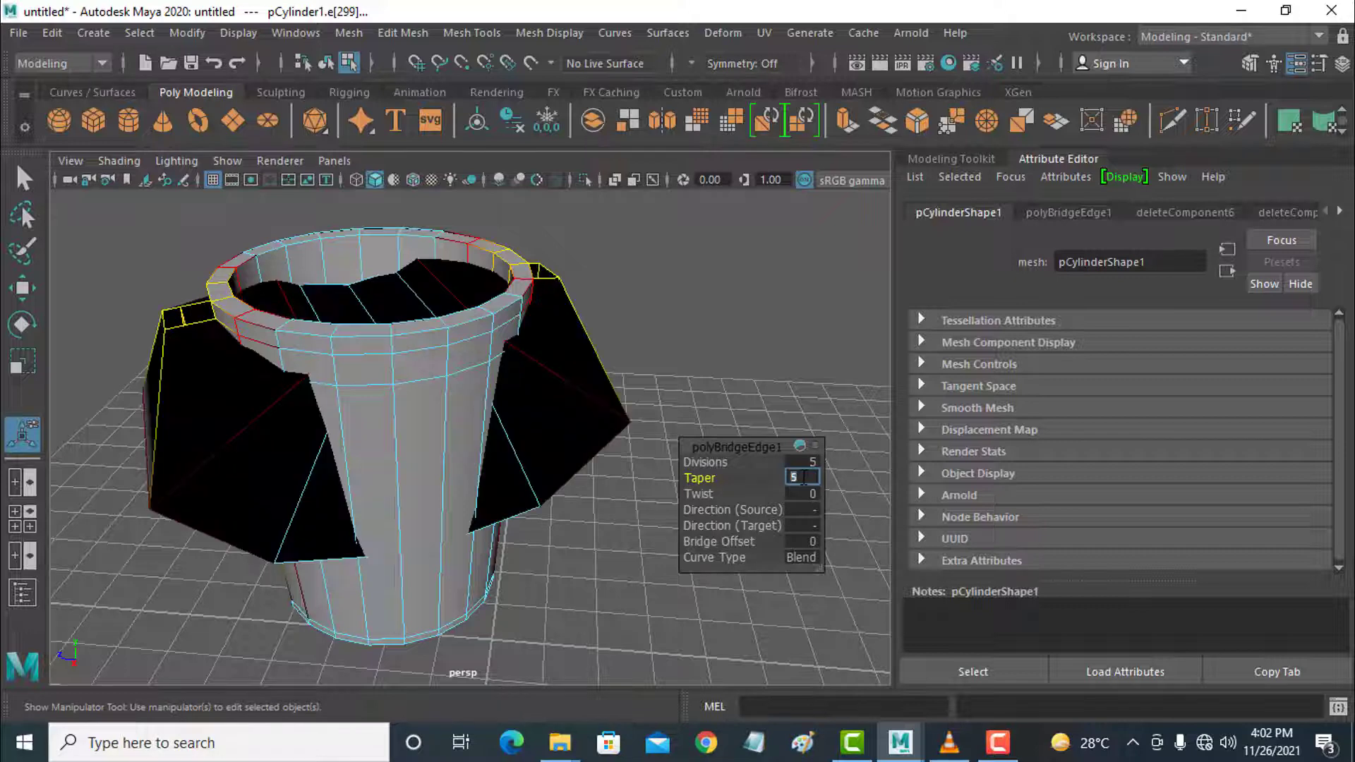
{"action": "type", "text": "1"}
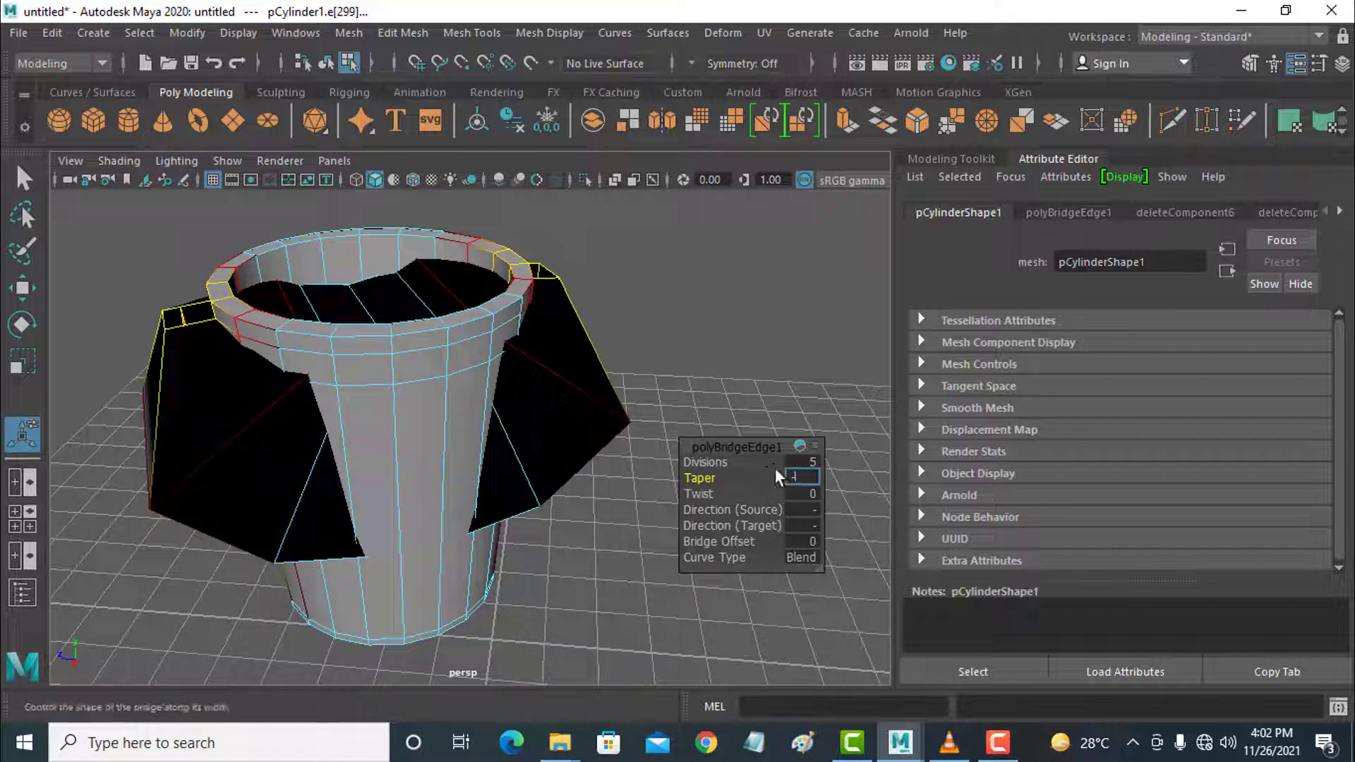
{"action": "type", "text": "5"}
{"action": "key", "text": "Return"}
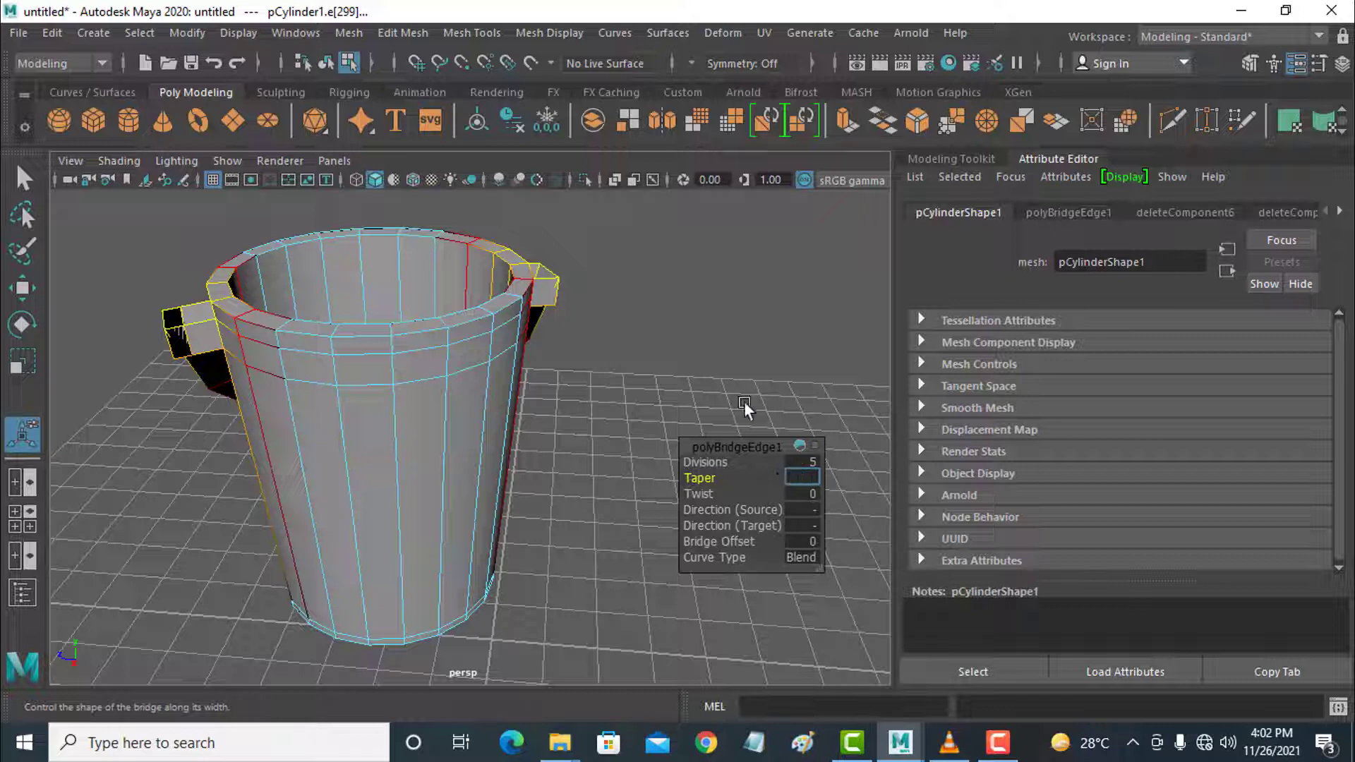
- Undo the taper changes and the bridge between the two lugs
{"action": "left_click", "coordinate": [667, 347]}
{"action": "key", "text": "ctrl+z"}
{"action": "key", "text": "ctrl+z"}
{"action": "key", "text": "ctrl+z"}
{"action": "key", "text": "ctrl+z"}
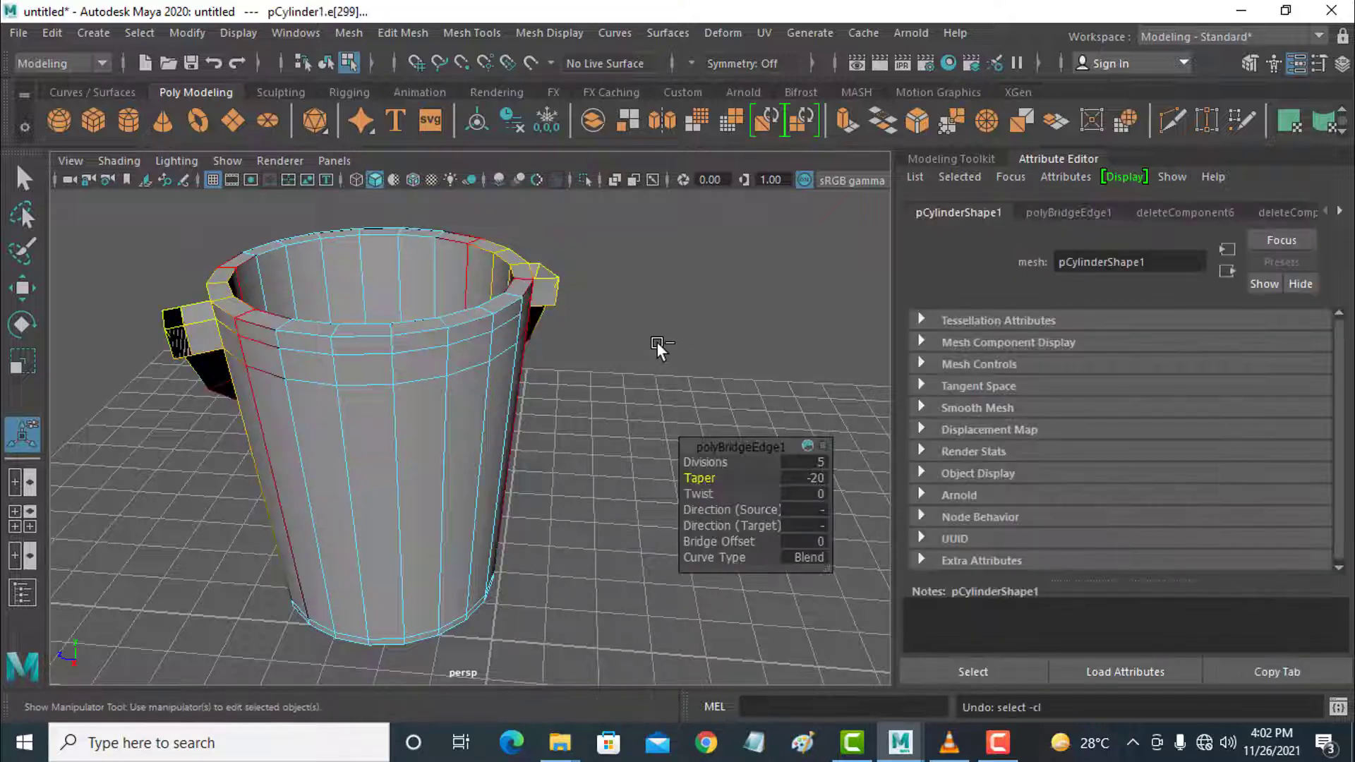
{"action": "left_click", "coordinate": [658, 342]}
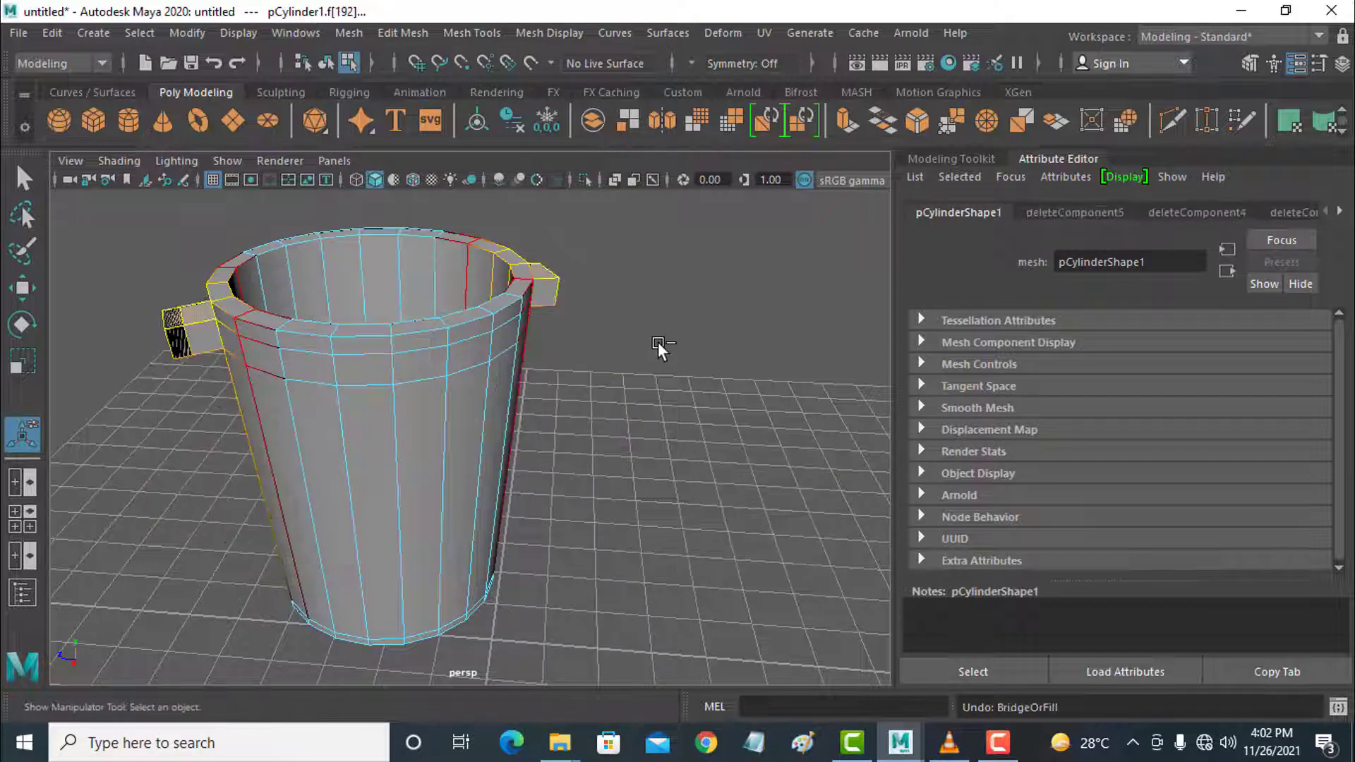
- Extrude the upper faces of both lugs upward by about 1.541, and extrude them again by about 0.438
{"action": "left_click", "coordinate": [549, 277]}
{"action": "left_click_drag", "start_coordinate": [567, 327], "coordinate": [573, 350], "text": "alt"}
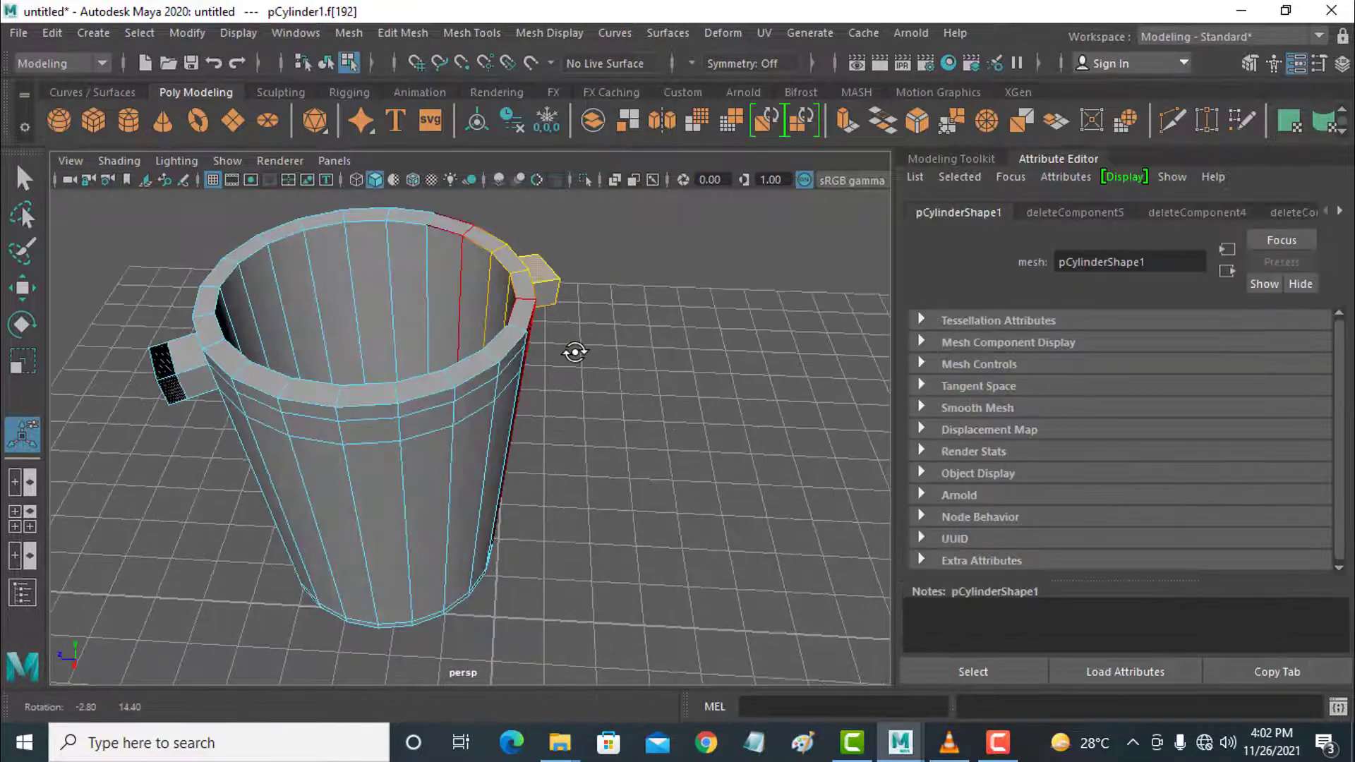
{"action": "left_click", "coordinate": [183, 354], "text": "shift"}
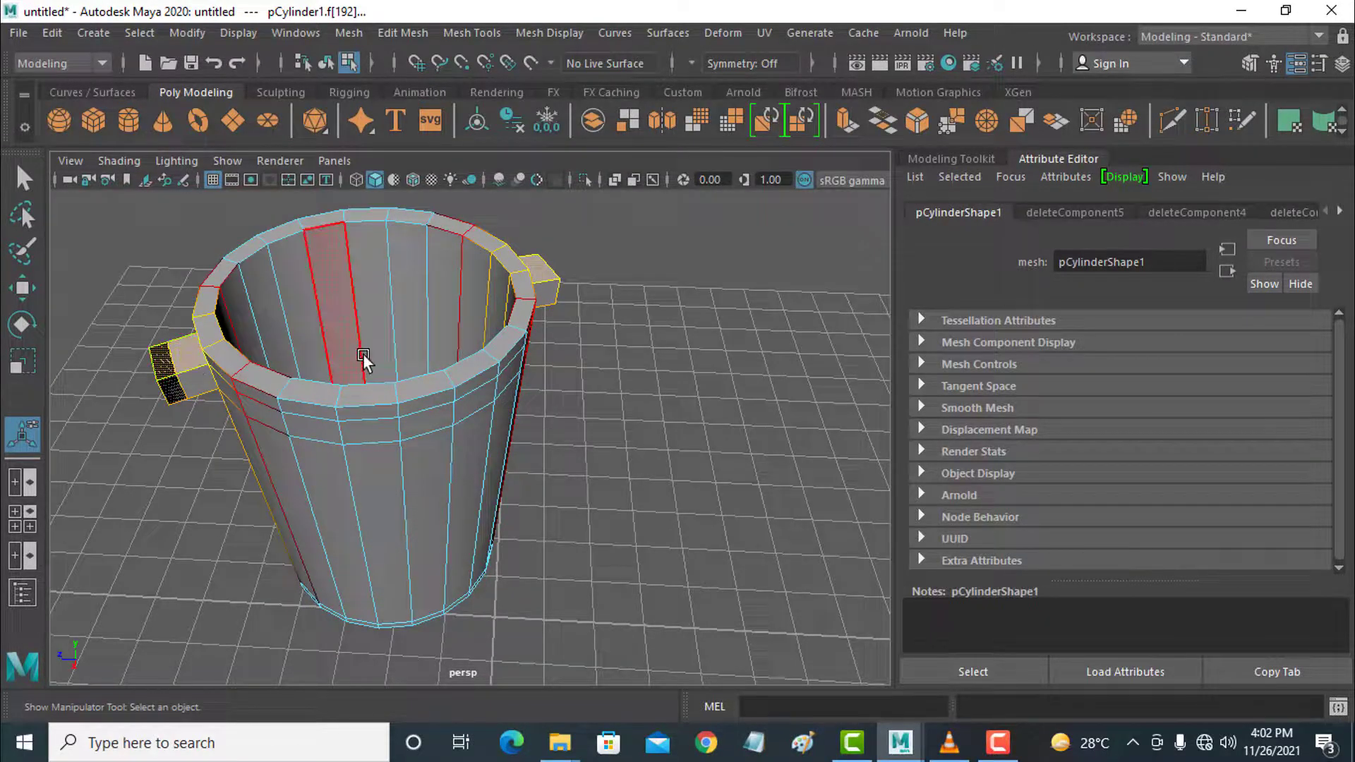
{"action": "key", "text": "ctrl+e"}
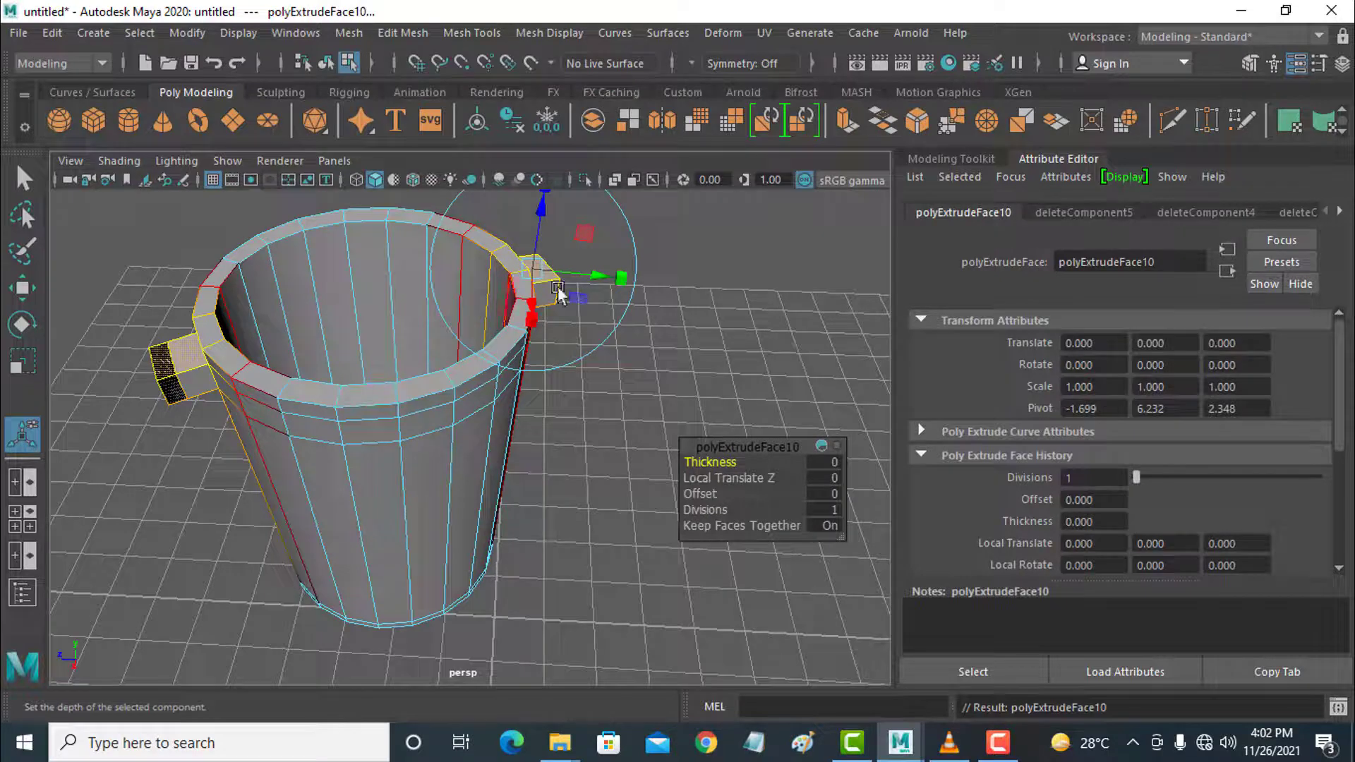
{"action": "left_click_drag", "start_coordinate": [541, 214], "coordinate": [578, 471]}
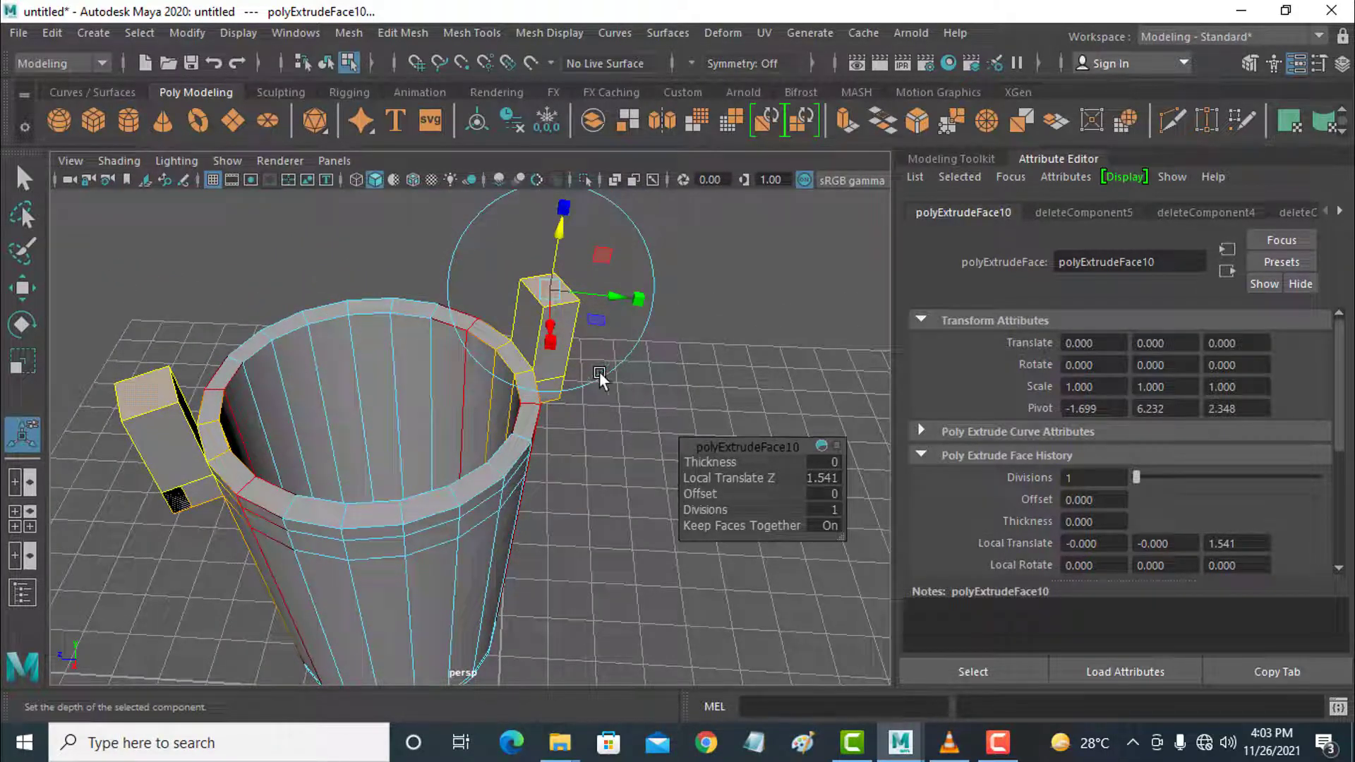
{"action": "key", "text": "ctrl+e"}
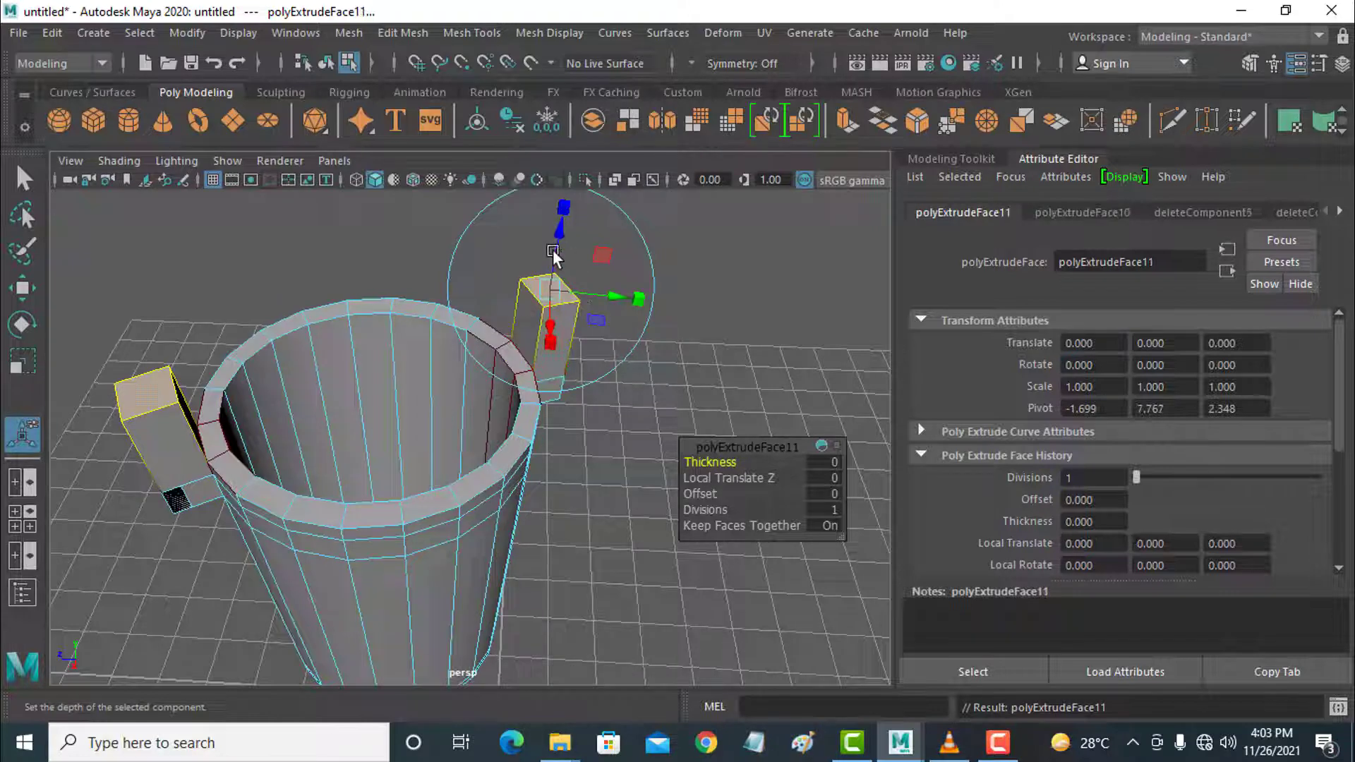
{"action": "left_click_drag", "start_coordinate": [558, 235], "coordinate": [557, 206]}
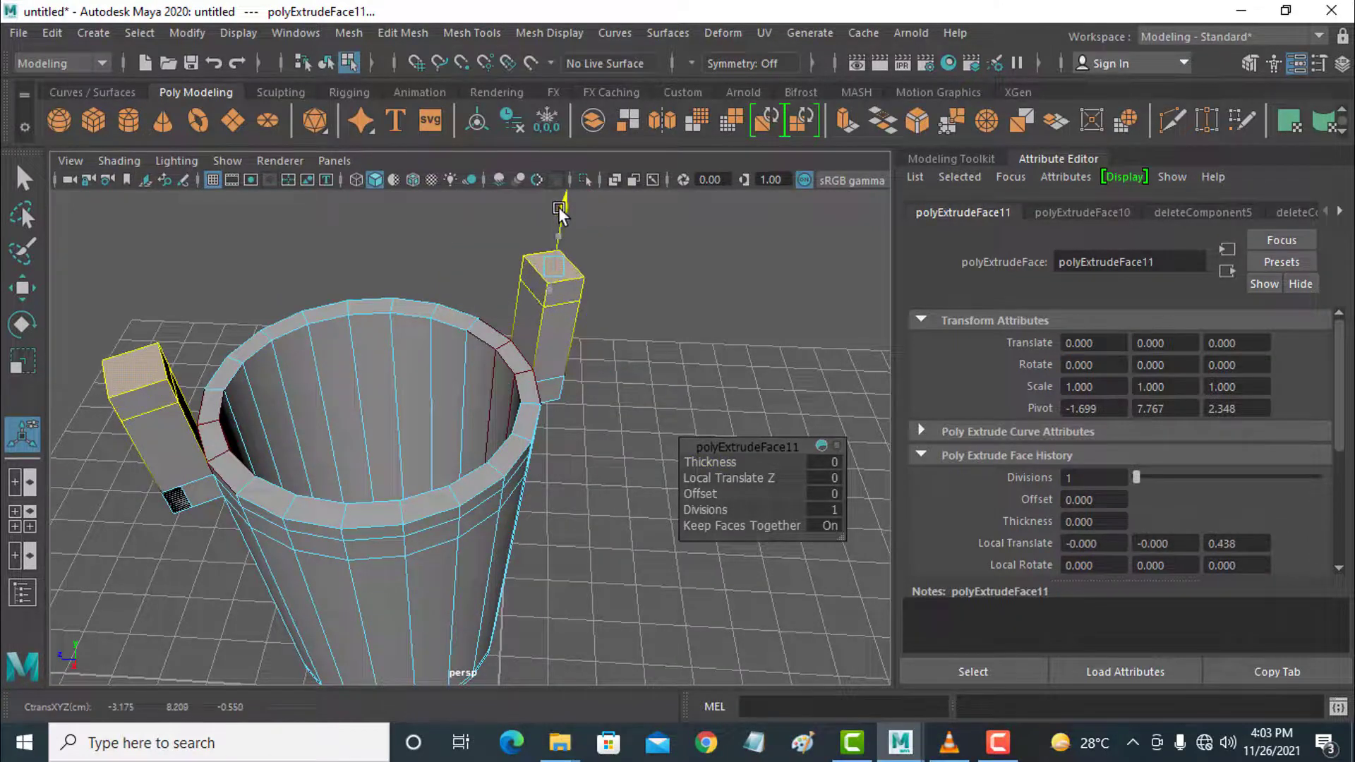
- Bridge the facing inner side faces at the upper ends of the two uprights to form a handle over the bucket
{"action": "left_click", "coordinate": [528, 278]}
{"action": "left_click_drag", "start_coordinate": [413, 402], "coordinate": [305, 396], "text": "alt"}
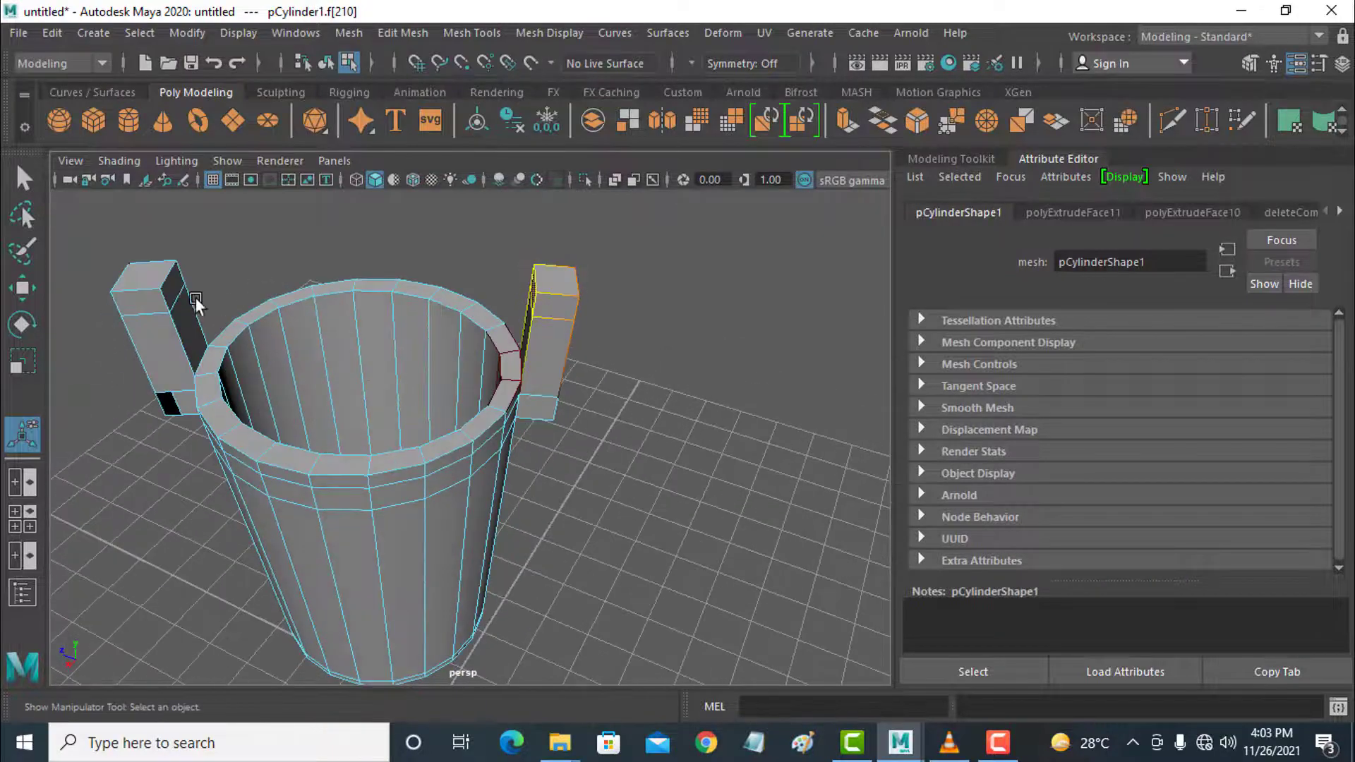
{"action": "left_click", "coordinate": [165, 288], "text": "shift"}
{"action": "left_click_drag", "start_coordinate": [275, 353], "coordinate": [341, 374], "text": "alt"}
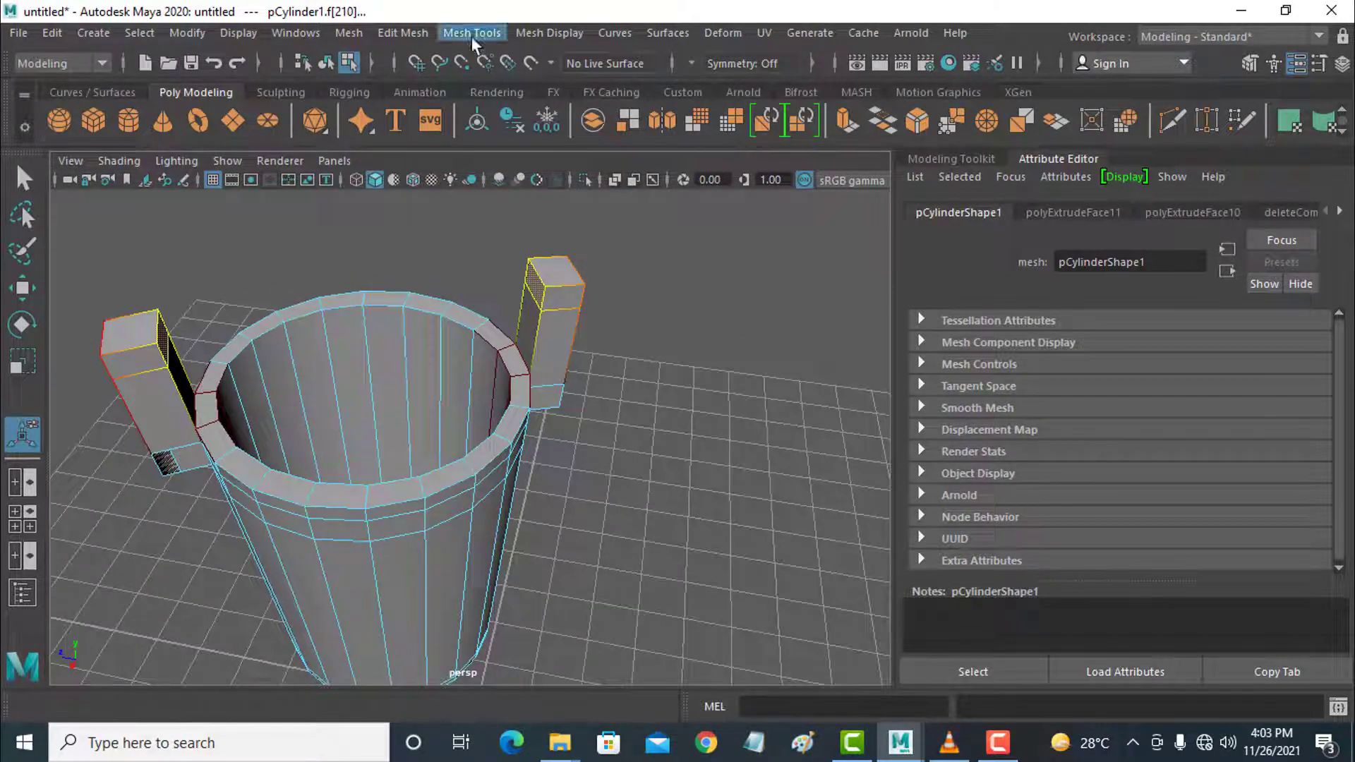
{"action": "left_click", "coordinate": [411, 32]}
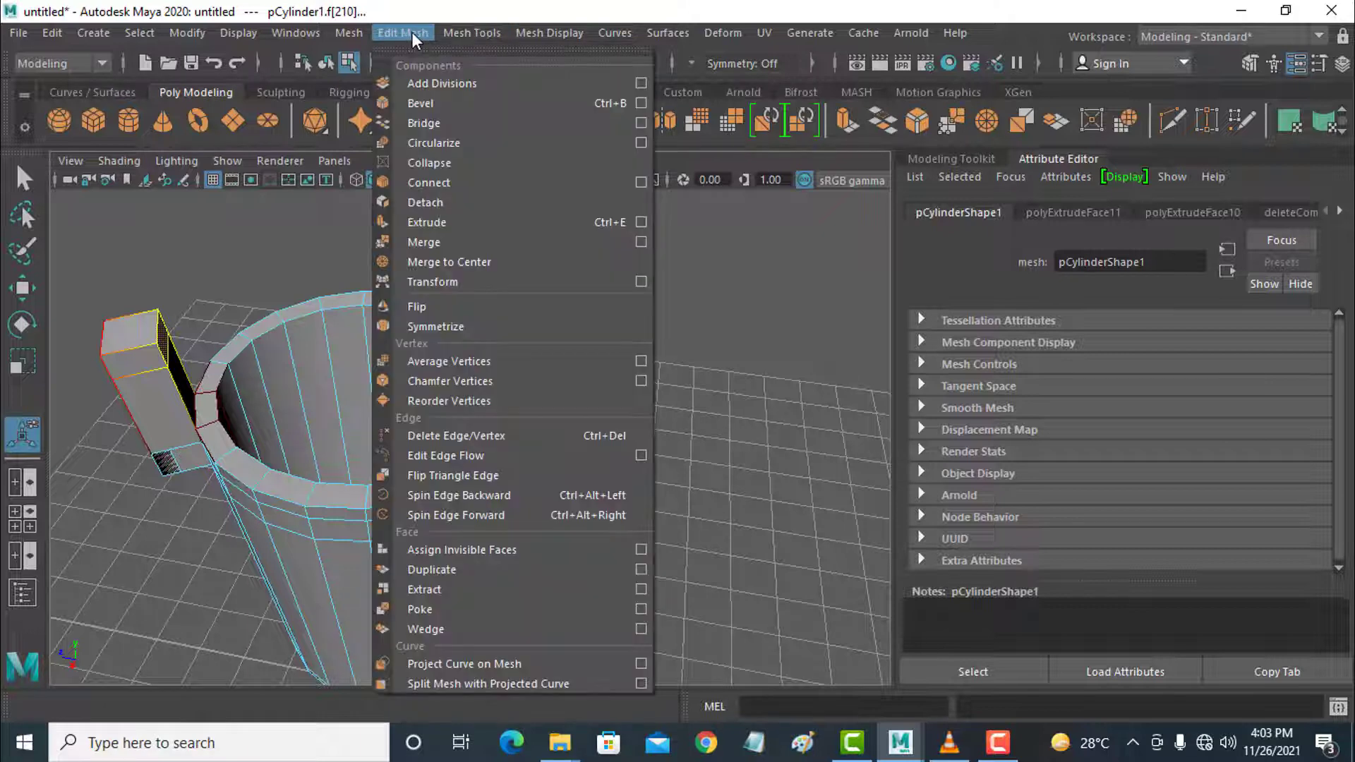
{"action": "left_click", "coordinate": [422, 123]}
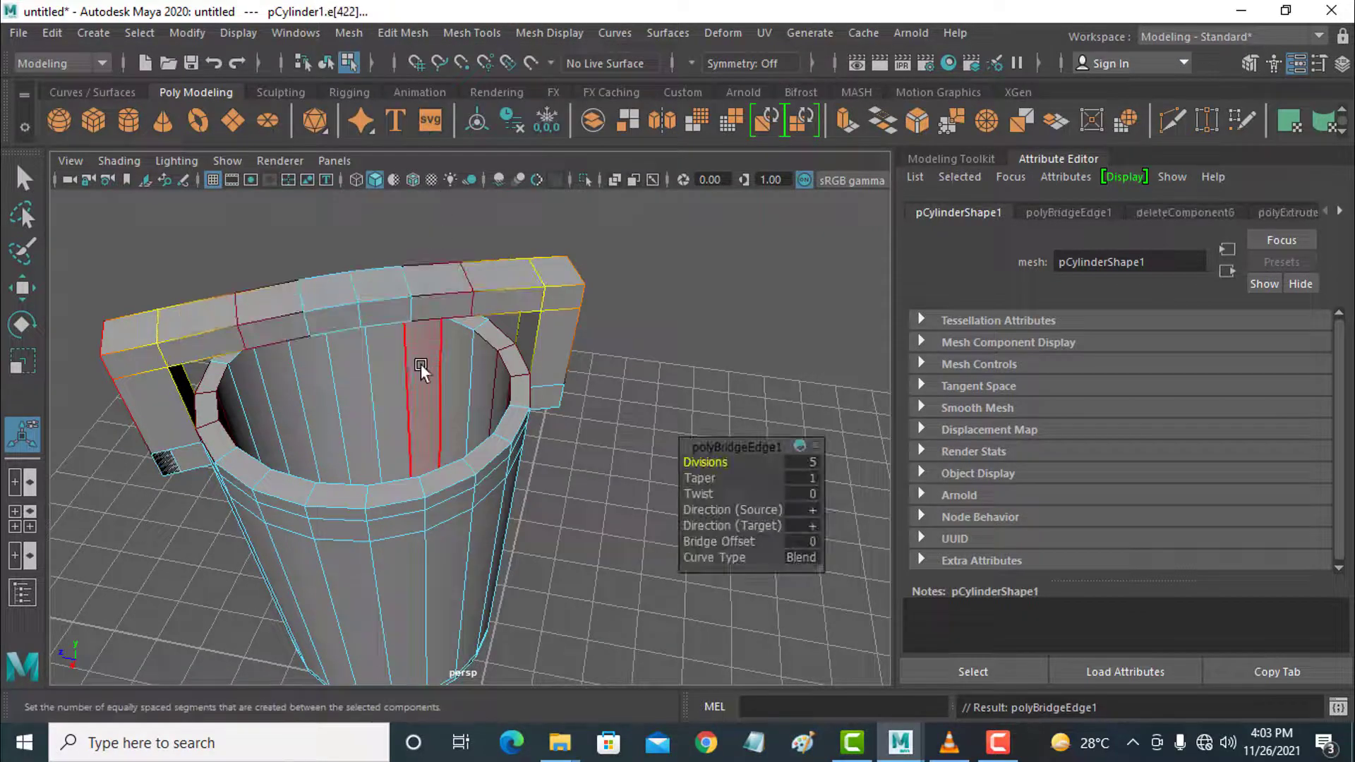
{"action": "left_click_drag", "start_coordinate": [420, 363], "coordinate": [390, 366], "text": "alt"}
{"action": "scroll", "coordinate": [393, 366], "scroll_direction": "down", "scroll_amount": 5}
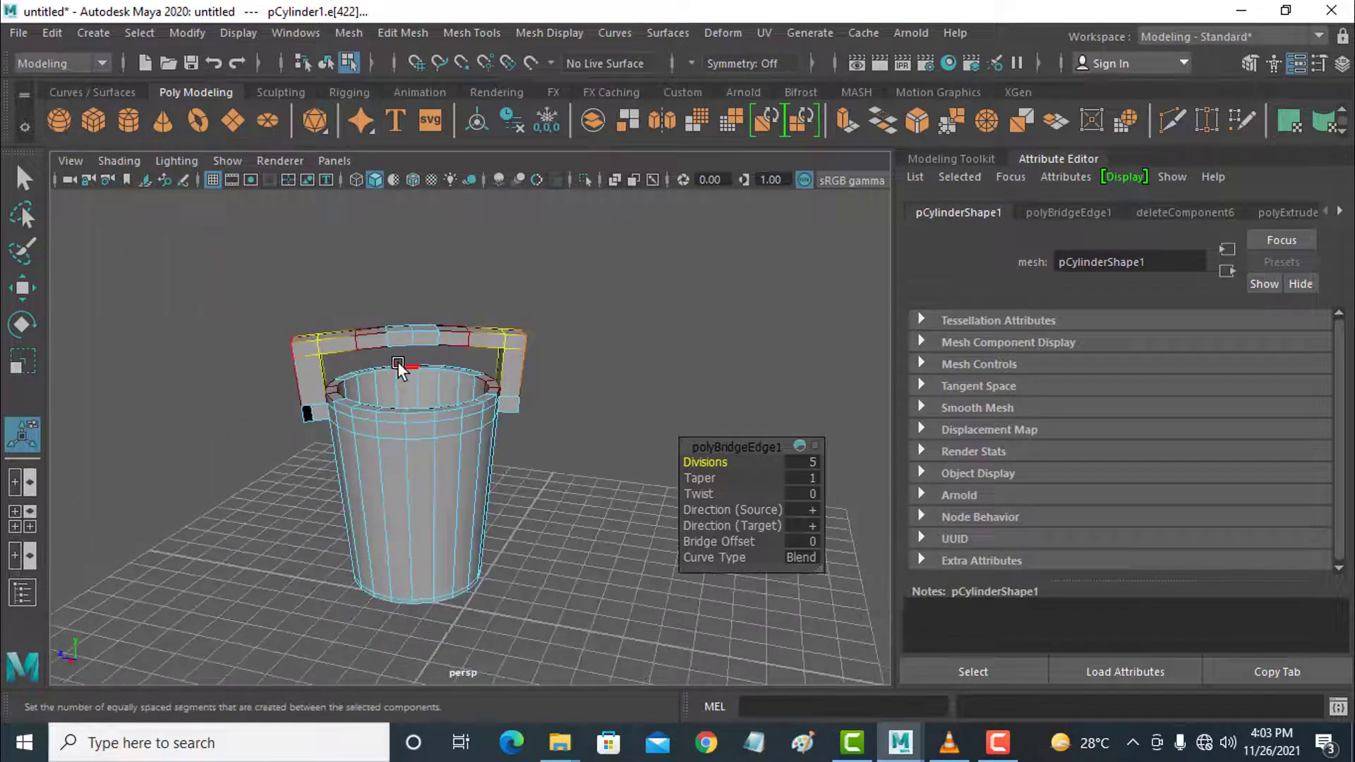
{"action": "scroll", "coordinate": [398, 363], "scroll_direction": "up", "scroll_amount": 3}
- Switch to object selection, select the whole bucket and try the smooth mesh preview on it
{"action": "left_click", "coordinate": [739, 419]}
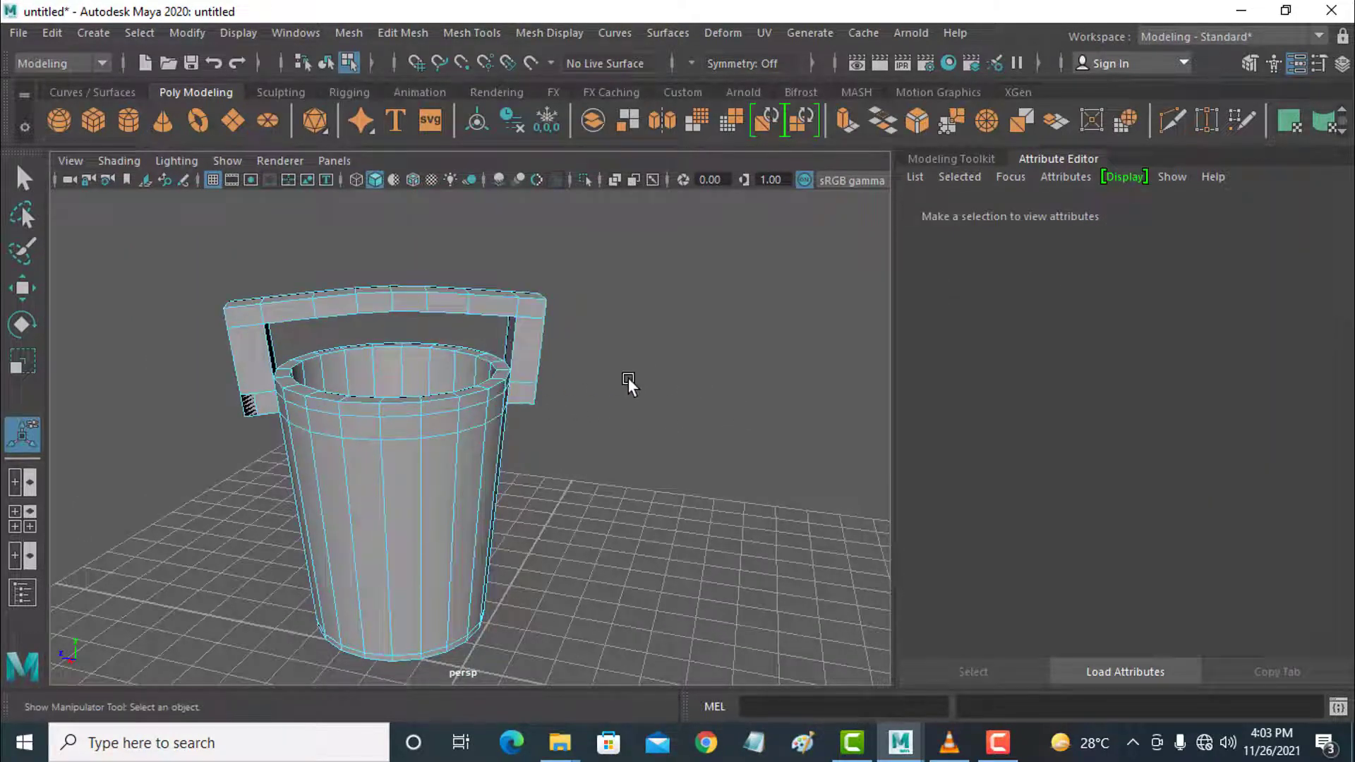
{"action": "left_click", "coordinate": [28, 296]}
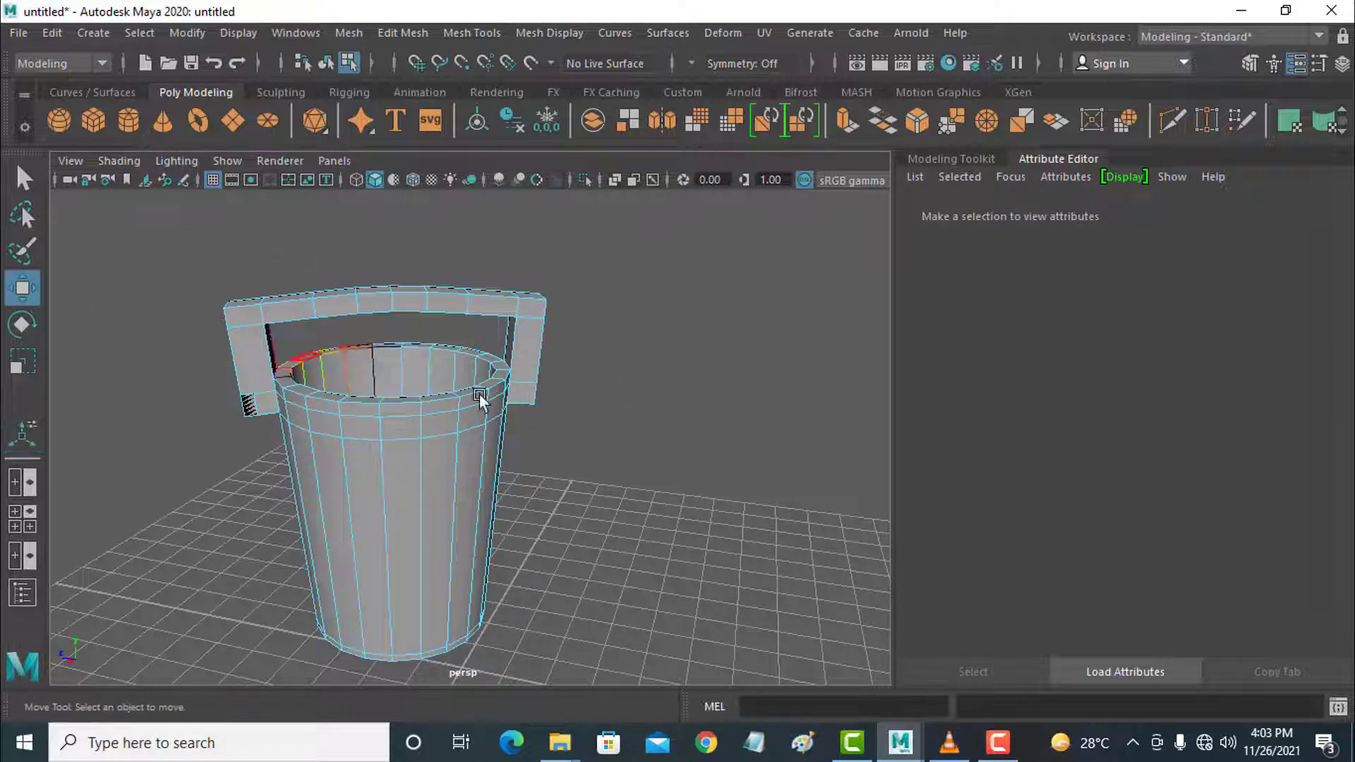
{"action": "right_click_drag", "start_coordinate": [460, 419], "coordinate": [554, 161]}
{"action": "right_click_drag", "start_coordinate": [557, 167], "coordinate": [556, 167]}
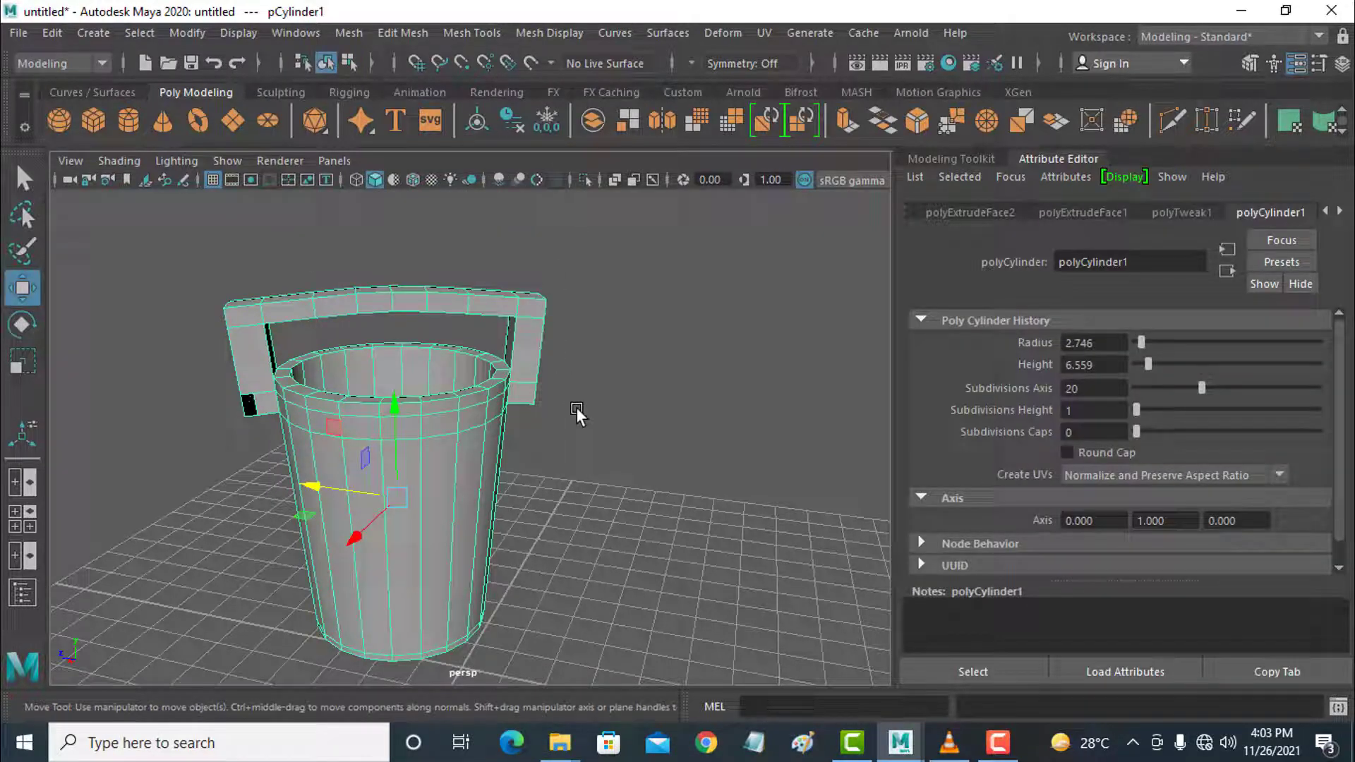
{"action": "key", "text": "3"}
{"action": "key", "text": "f"}
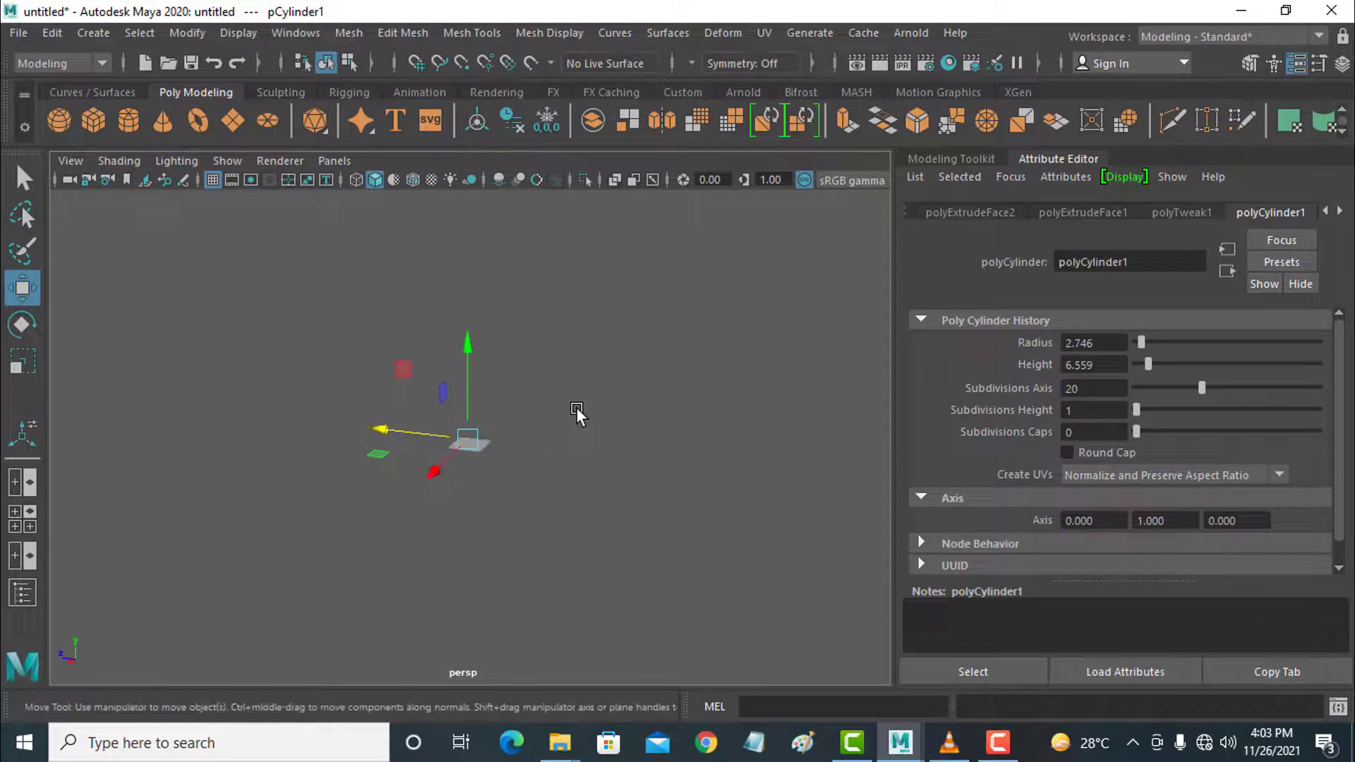
- Undo the selection changes, the handle bridge and the extrusions that raised the two uprights
{"action": "key", "text": "ctrl+z"}
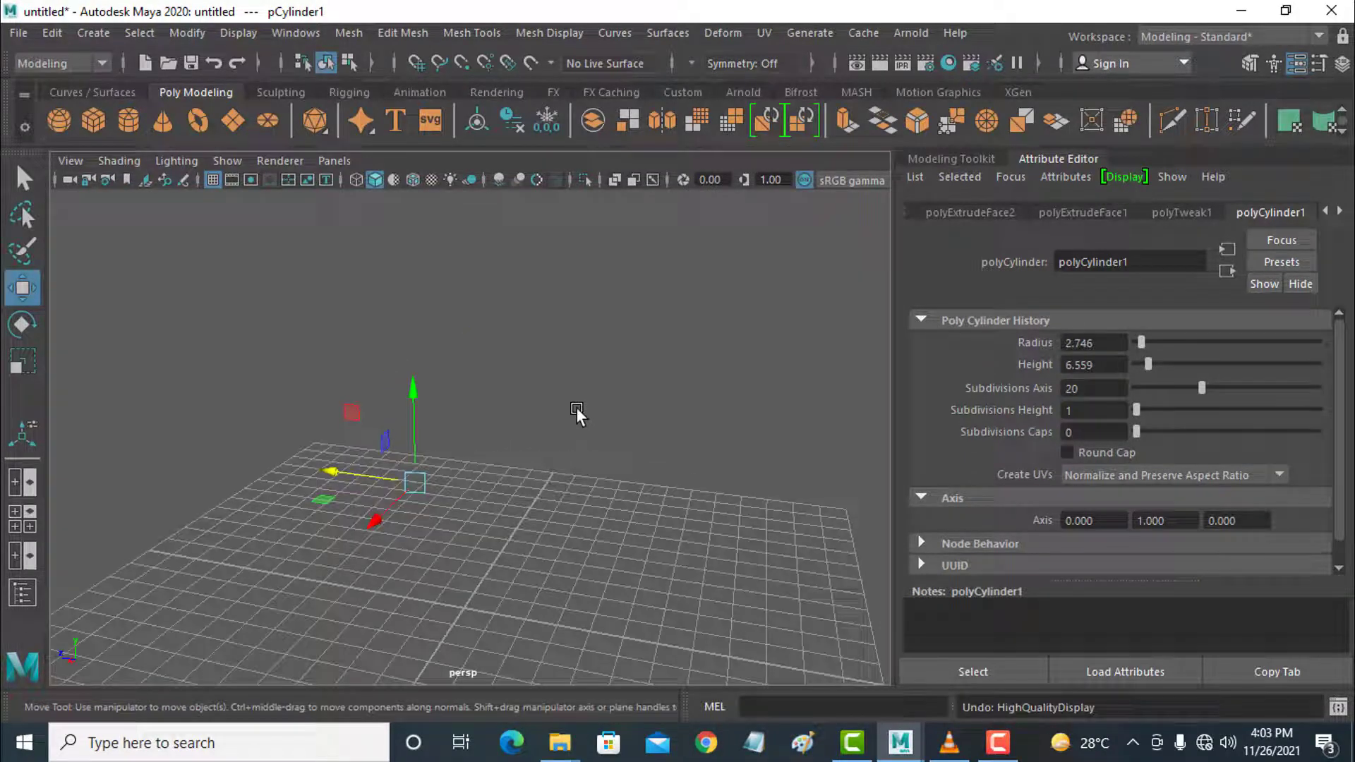
{"action": "key", "text": "ctrl+z"}
{"action": "key", "text": "ctrl+z"}
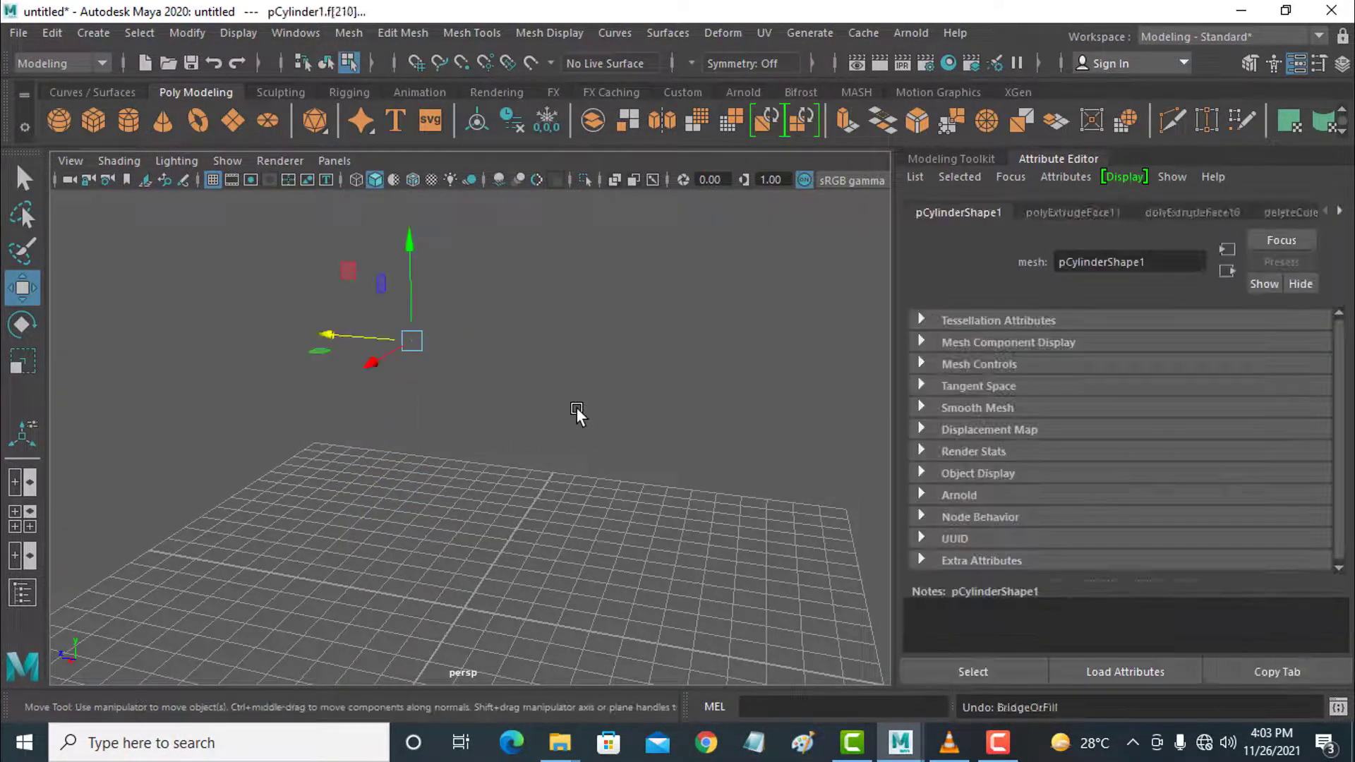
{"action": "key", "text": "ctrl+z"}
{"action": "key", "text": "ctrl+z"}
{"action": "key", "text": "ctrl+z"}
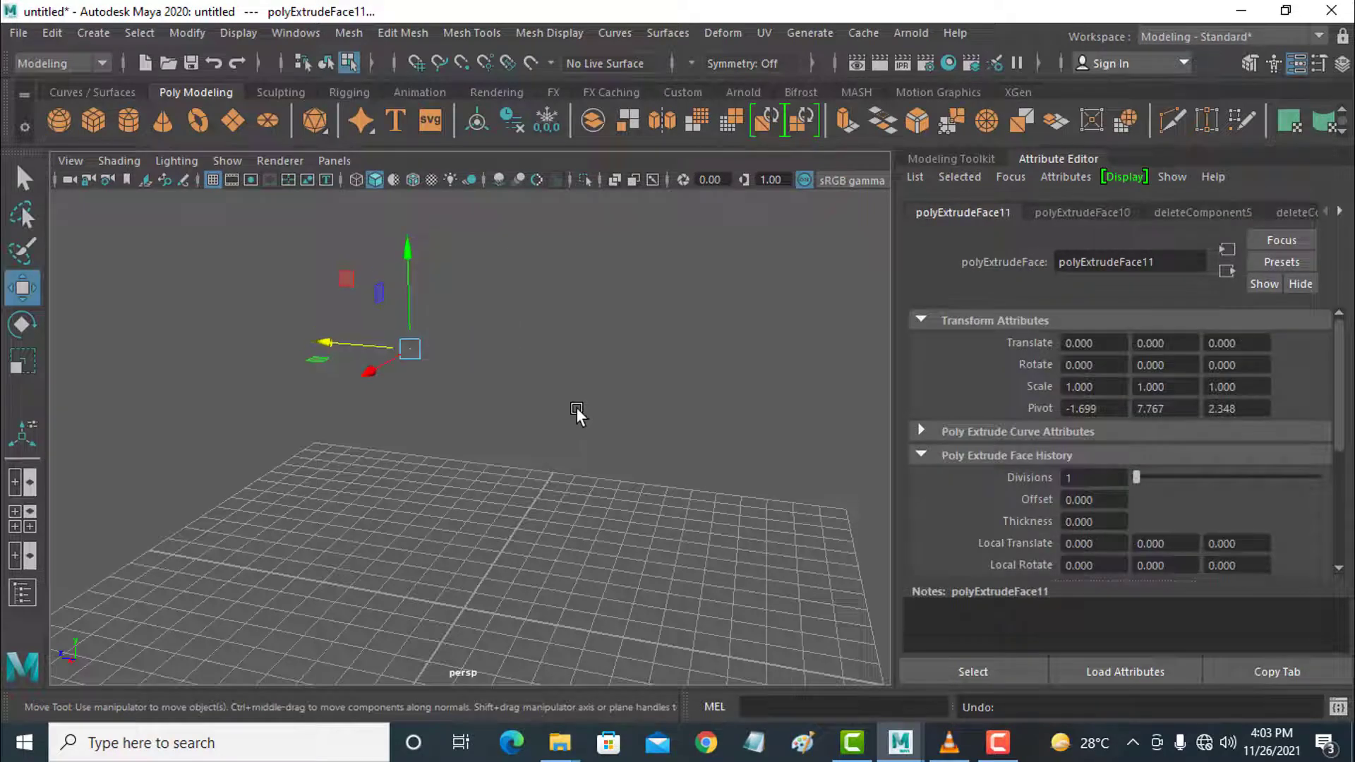
{"action": "key", "text": "ctrl+z"}
{"action": "key", "text": "ctrl+z"}
{"action": "key", "text": "ctrl+z"}
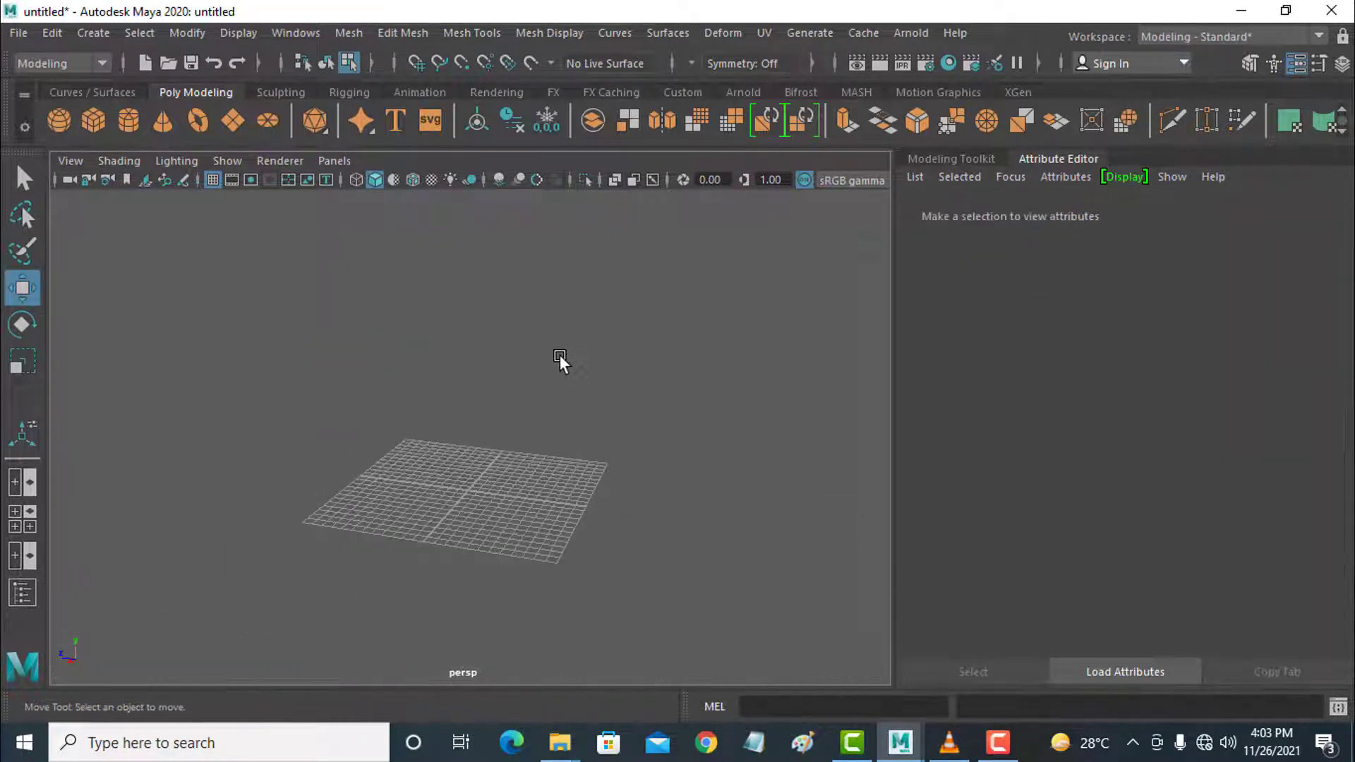
{"action": "key", "text": "ctrl+z"}
{"action": "key", "text": "ctrl+z"}
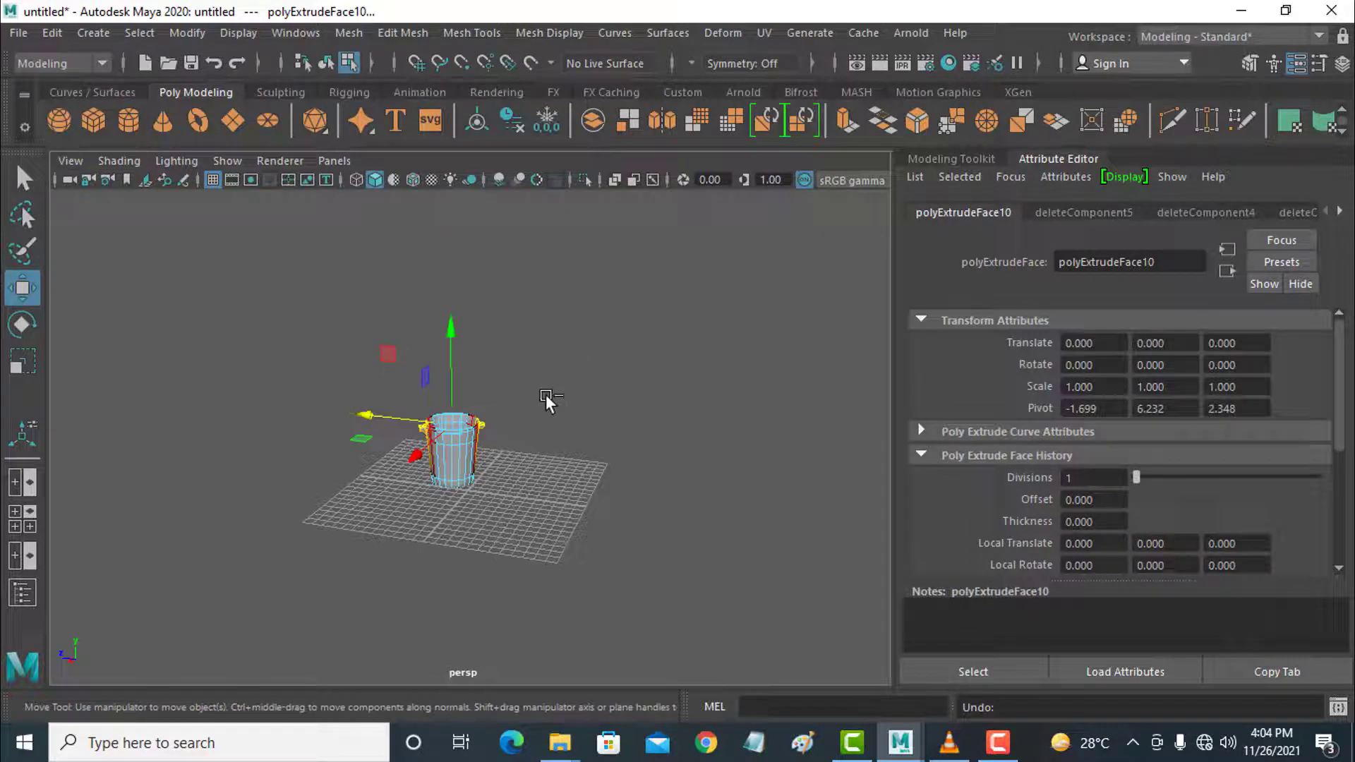
- Try extruding the lugs' upper faces in the smoothed display, and undo this together with the remaining lug extrusion
{"action": "scroll", "coordinate": [473, 443], "scroll_direction": "up", "scroll_amount": 10}
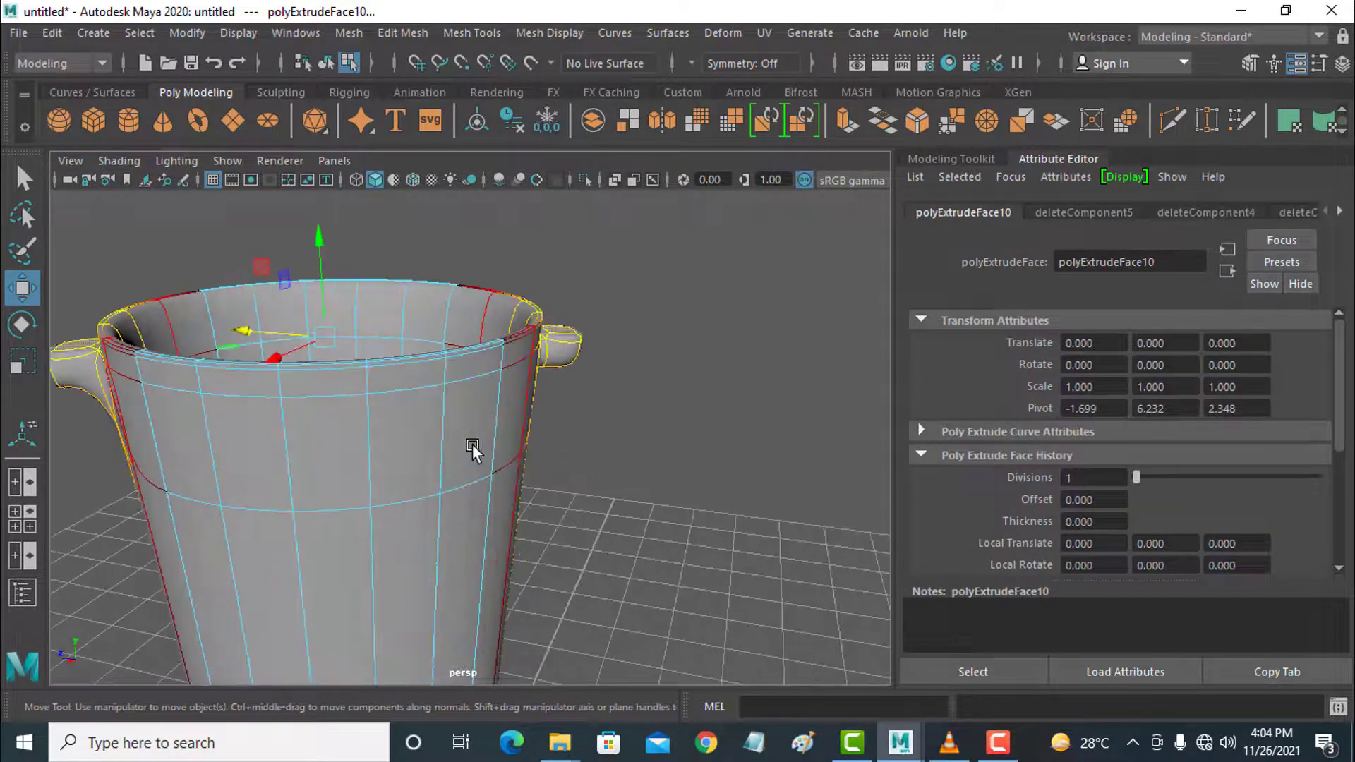
{"action": "scroll", "coordinate": [474, 442], "scroll_direction": "down", "scroll_amount": 5}
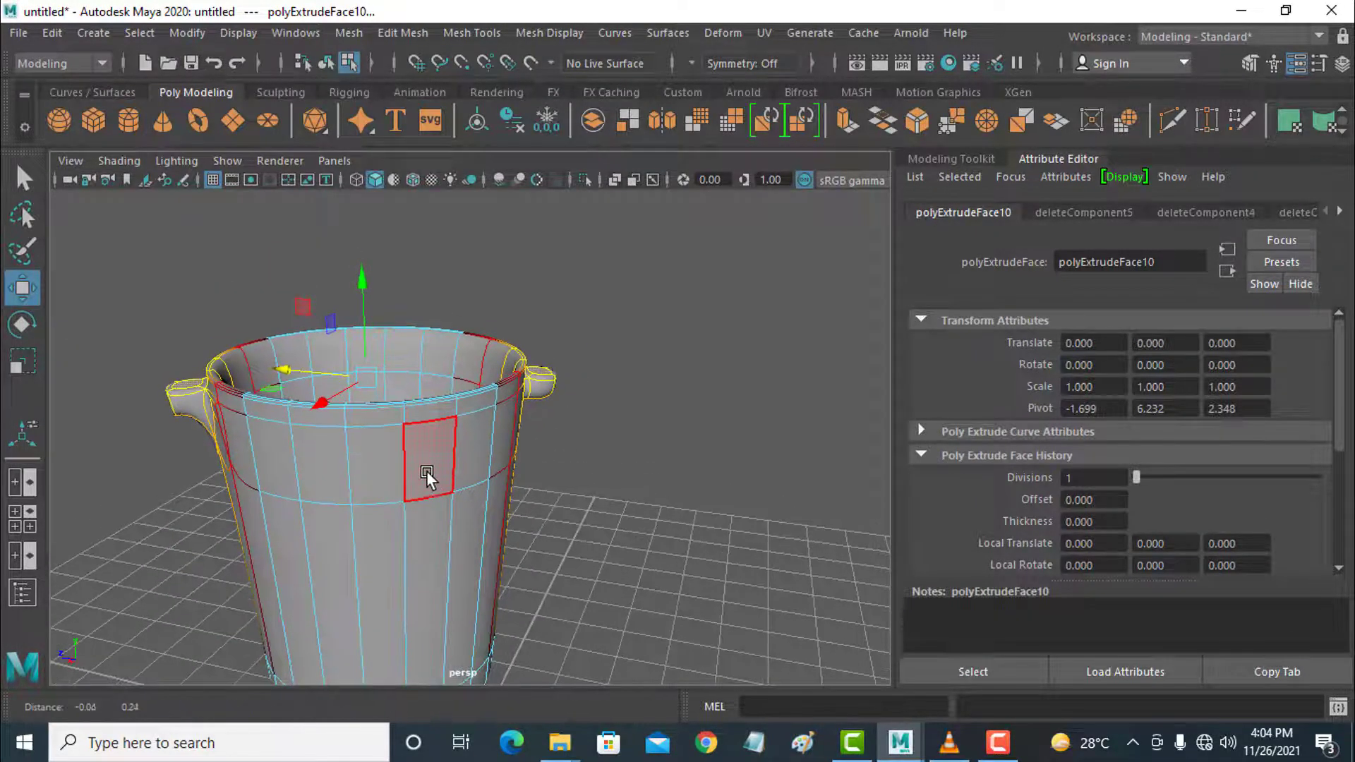
{"action": "left_click_drag", "start_coordinate": [422, 472], "coordinate": [430, 509], "text": "alt"}
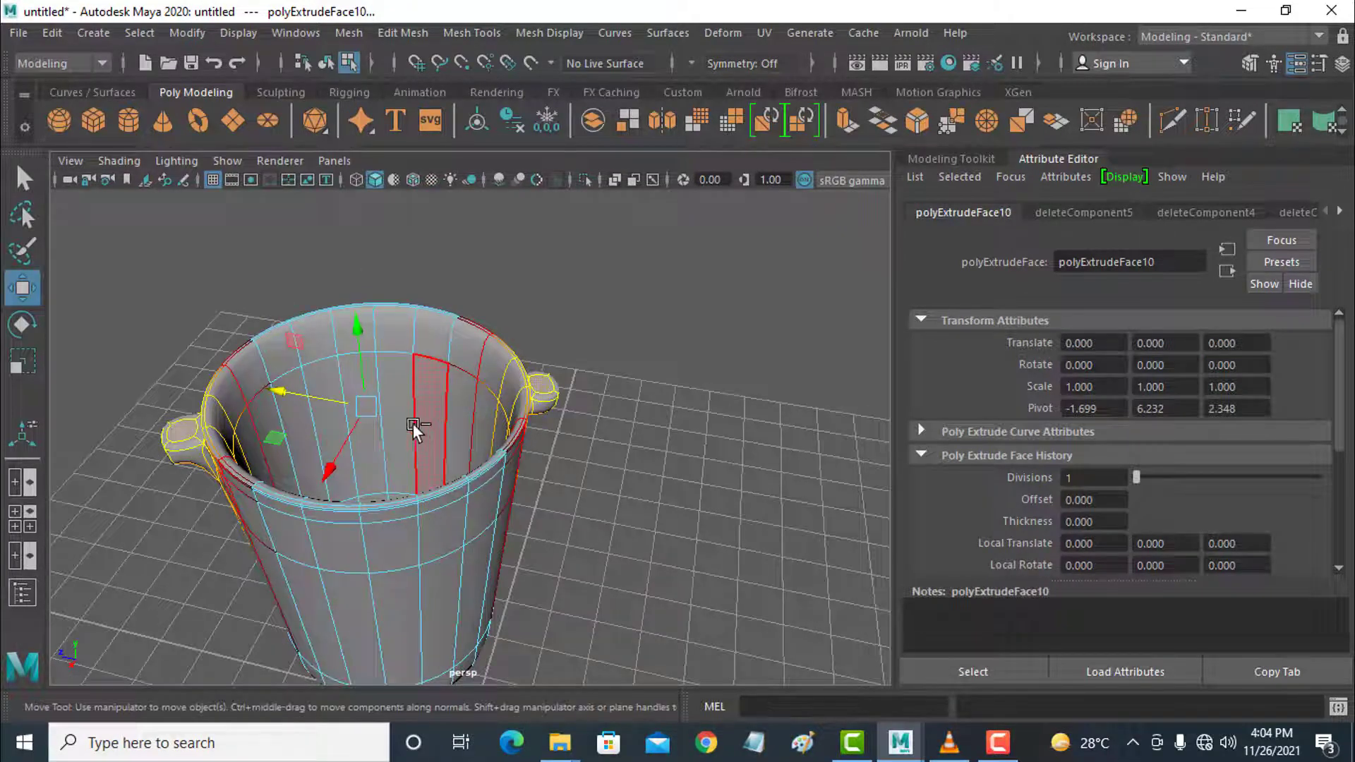
{"action": "key", "text": "ctrl+e"}
{"action": "left_click_drag", "start_coordinate": [551, 332], "coordinate": [555, 300]}
{"action": "key", "text": "ctrl+z"}
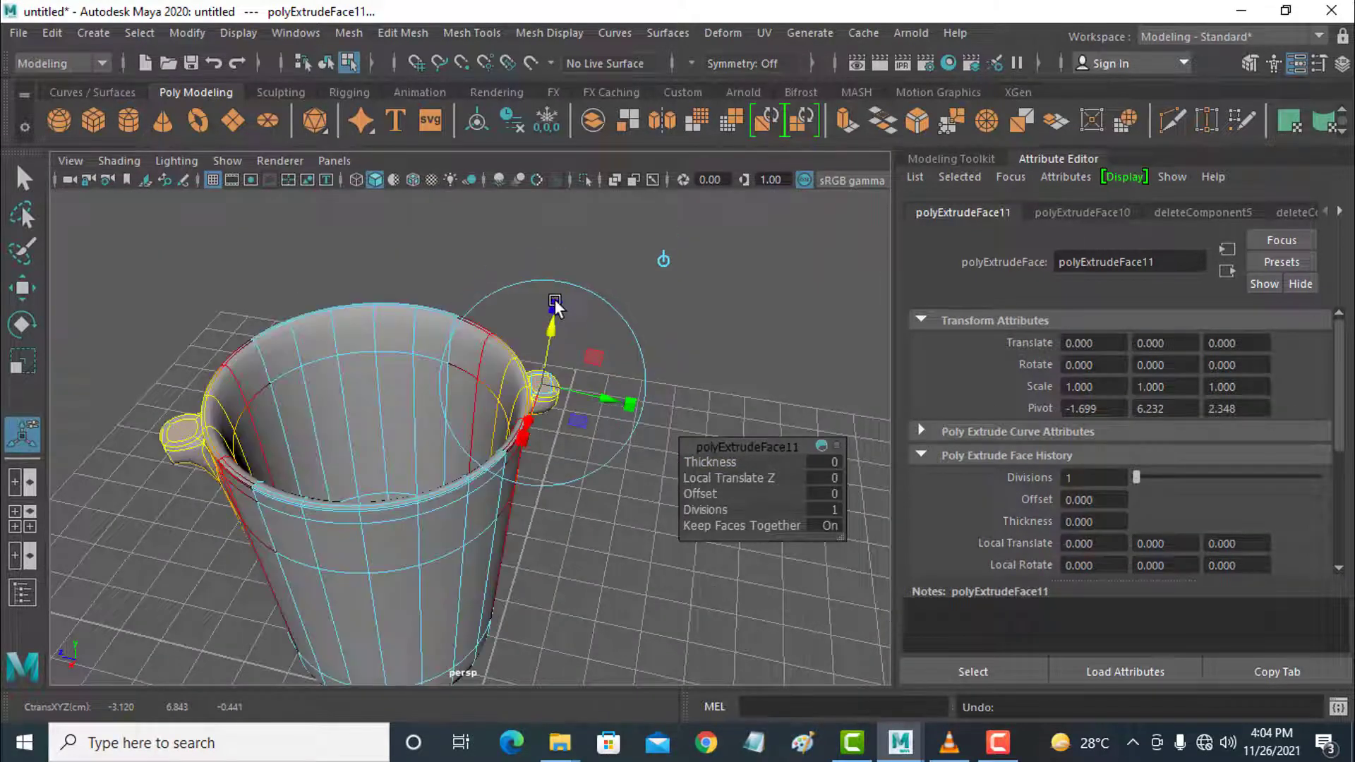
{"action": "key", "text": "ctrl+z"}
{"action": "key", "text": "ctrl+z"}
{"action": "key", "text": "ctrl+z"}
{"action": "key", "text": "ctrl+z"}
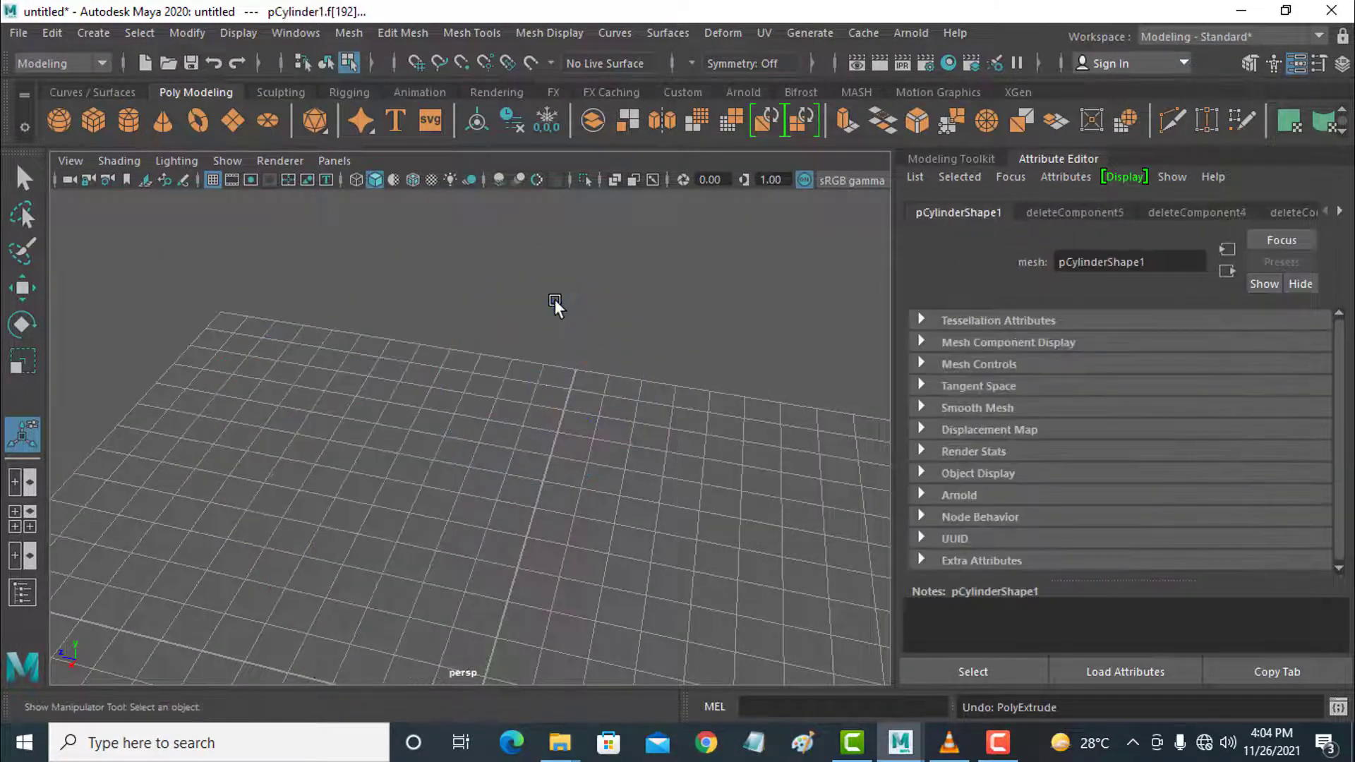
- Undo the last vertex deletion at the outer end of the near lug, along with its selections
{"action": "key", "text": "ctrl+z"}
{"action": "key", "text": "ctrl+z"}
{"action": "key", "text": "ctrl+z"}
{"action": "key", "text": "ctrl+z"}
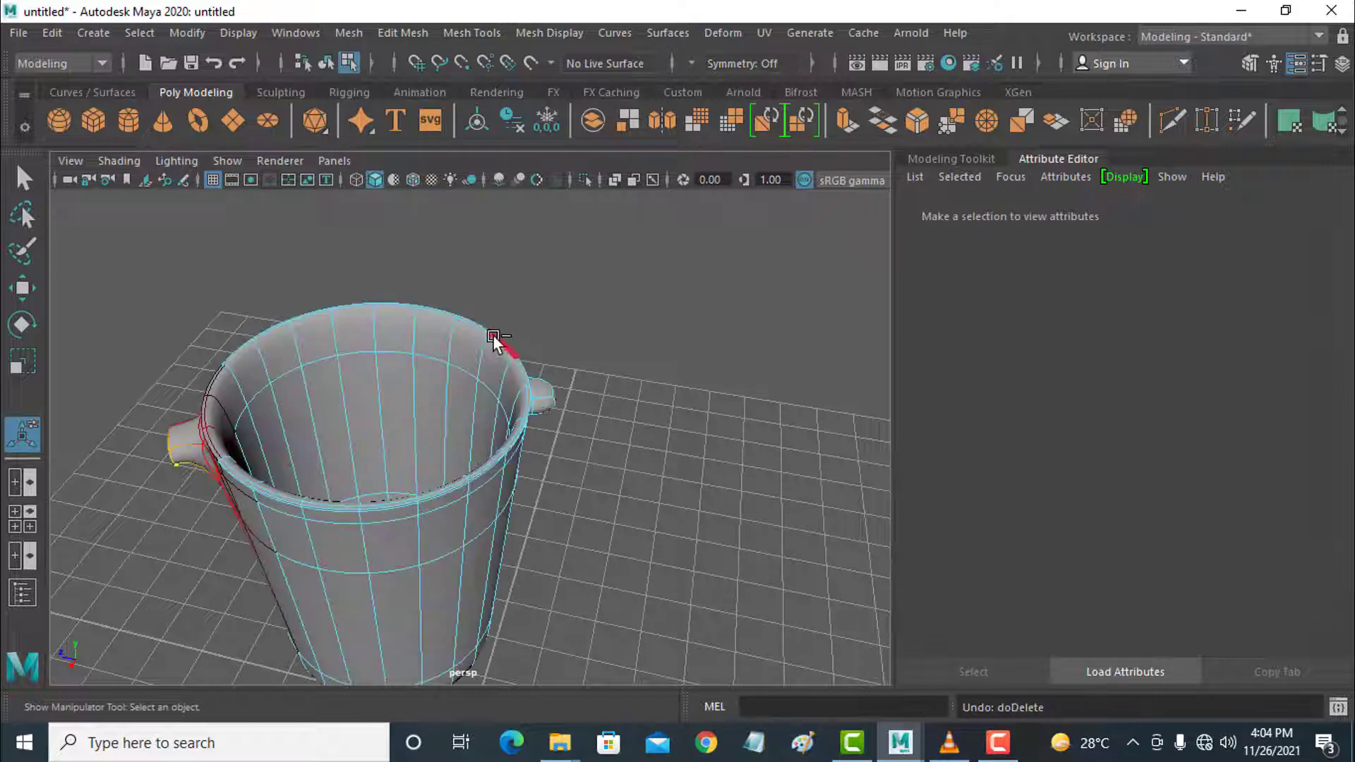
{"action": "key", "text": "ctrl+z"}
{"action": "key", "text": "ctrl+z"}
{"action": "key", "text": "ctrl+z"}
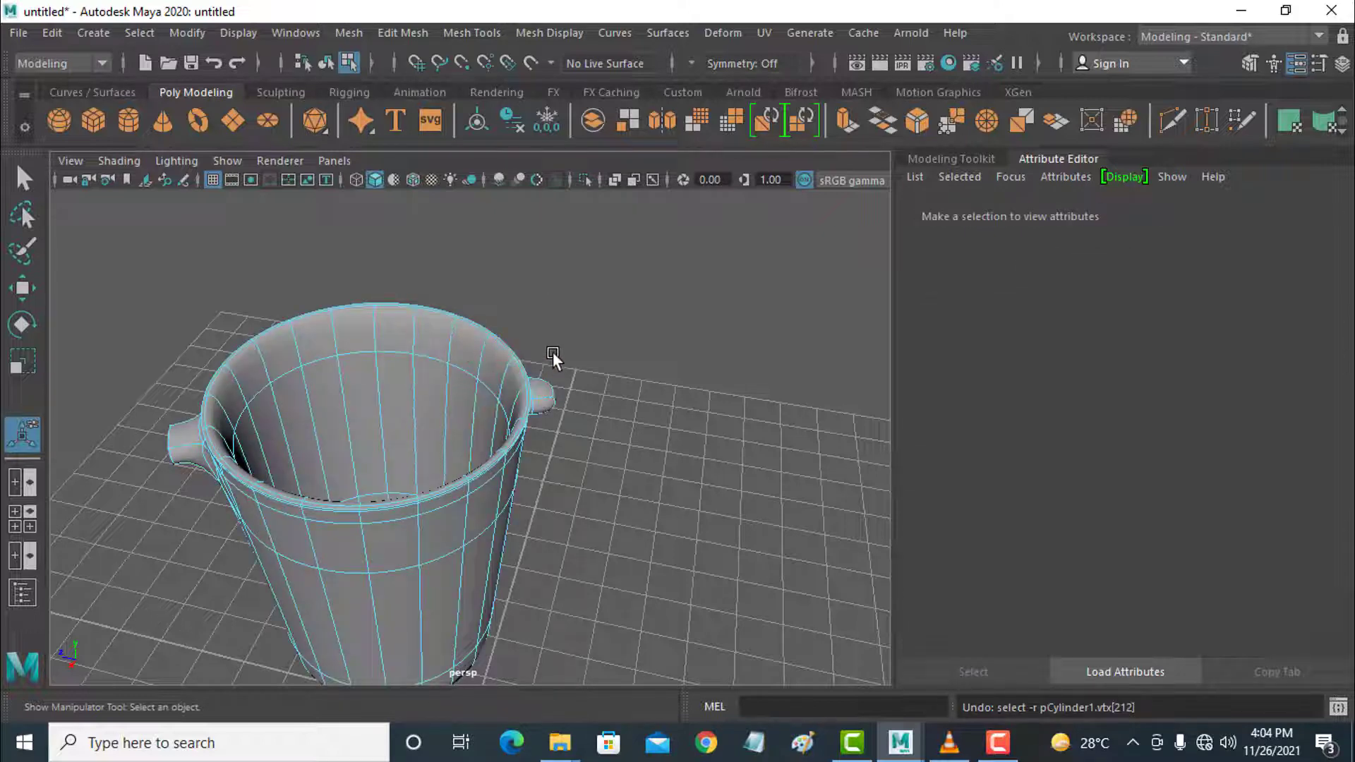
- Return to the unsmoothed display and extrude both lugs' upper faces upward by about 1.499, then by about 0.479
{"action": "key", "text": "1"}
{"action": "left_click", "coordinate": [546, 382]}
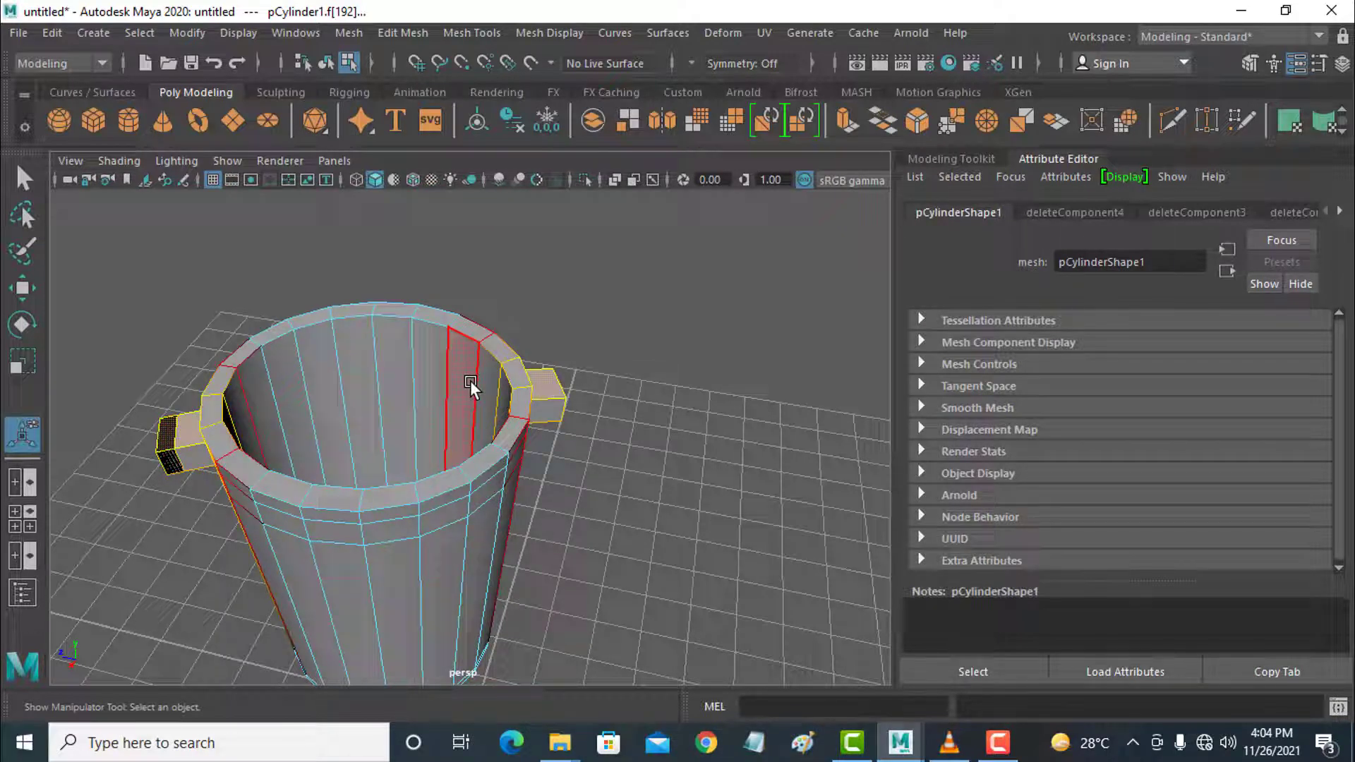
{"action": "key", "text": "ctrl+e"}
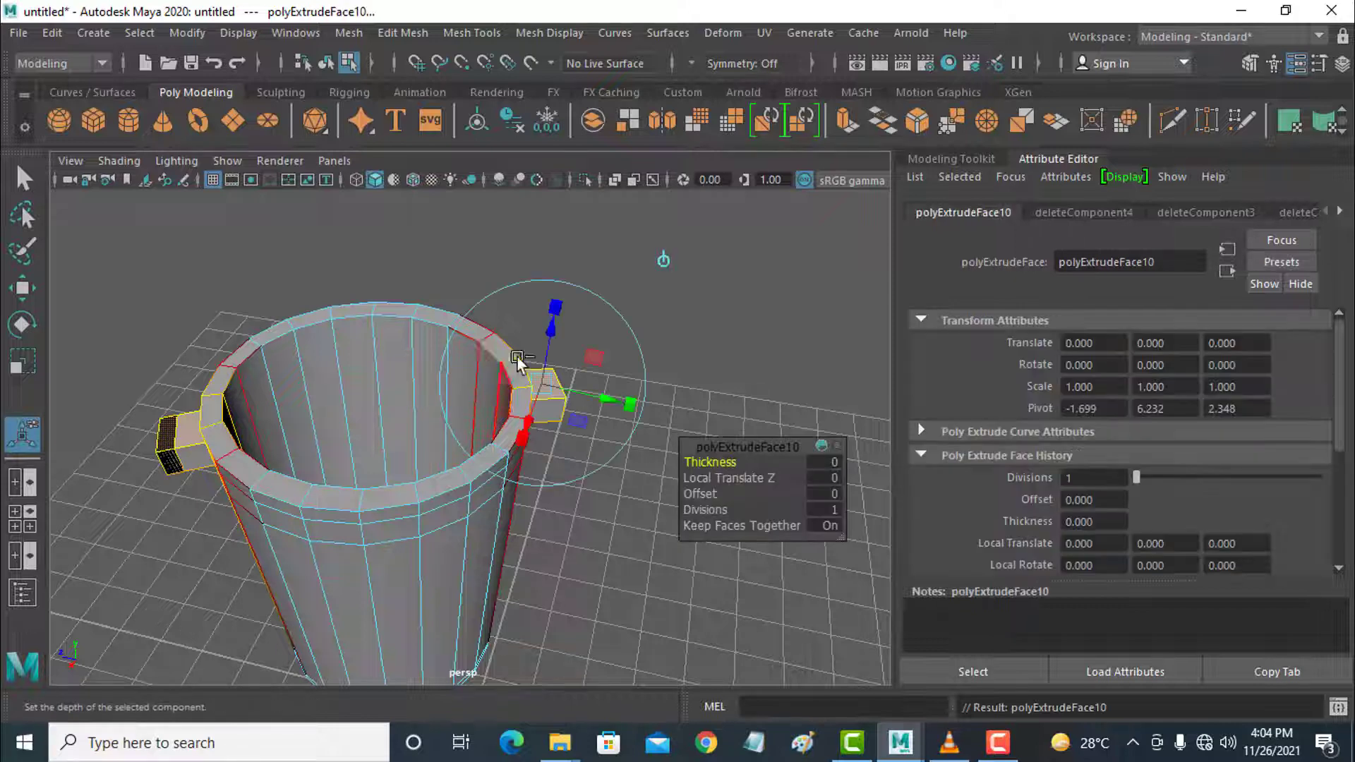
{"action": "left_click_drag", "start_coordinate": [545, 332], "coordinate": [545, 248]}
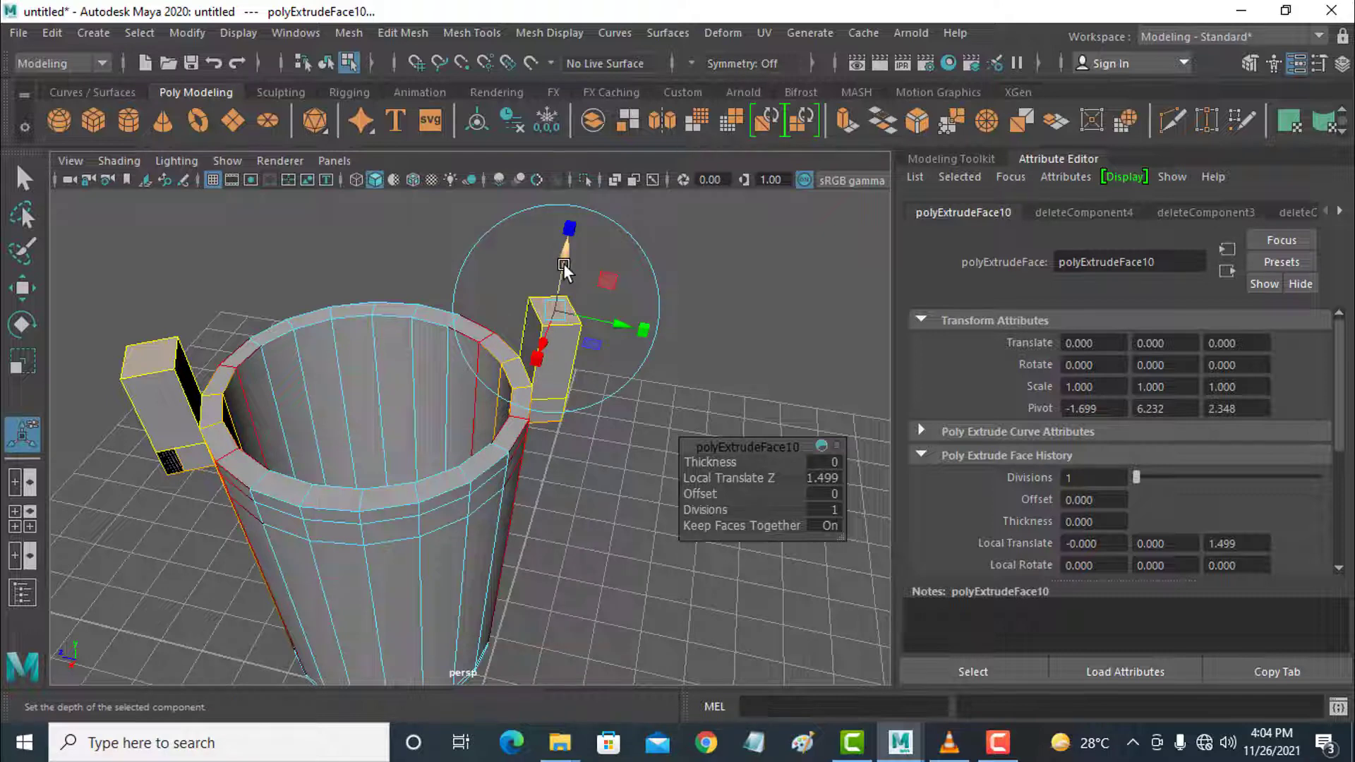
{"action": "key", "text": "ctrl+e"}
{"action": "left_click_drag", "start_coordinate": [564, 264], "coordinate": [563, 230]}
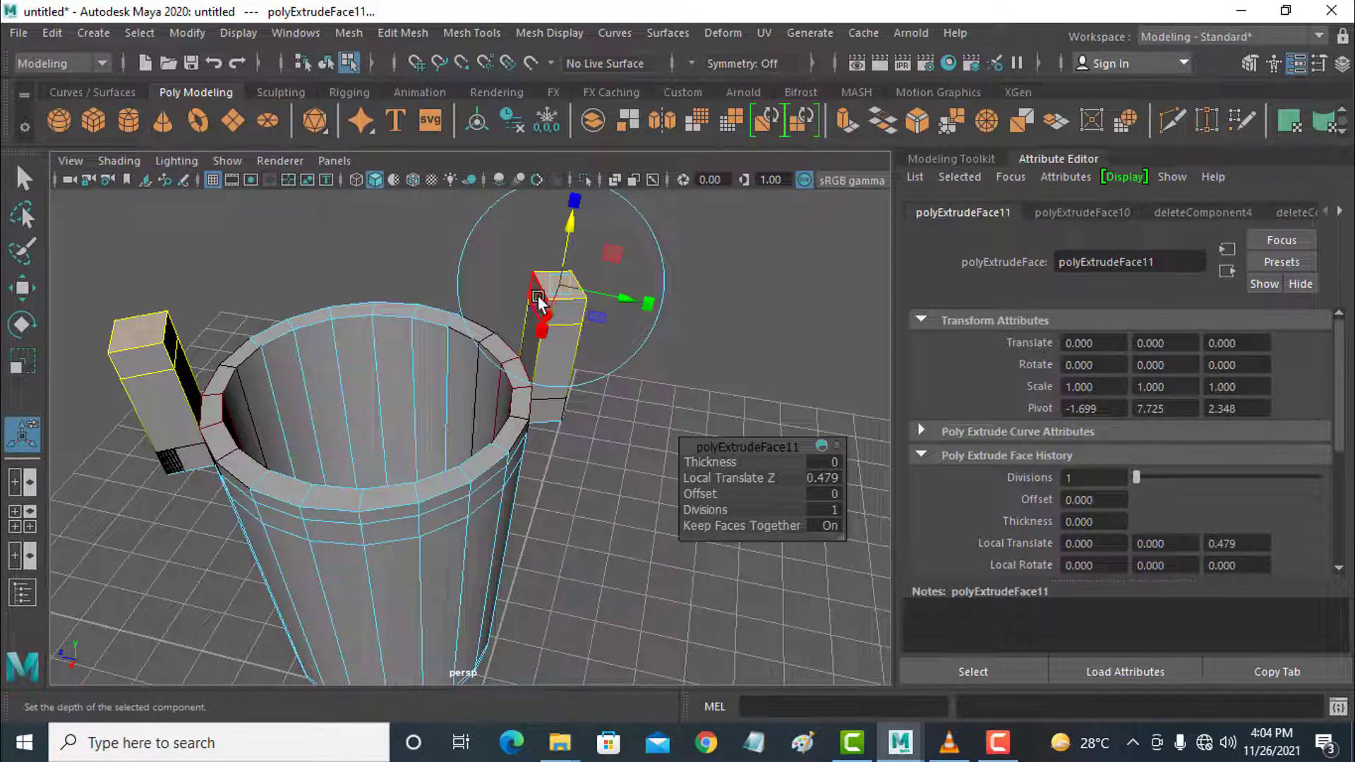
- Bridge the inward-facing sides of the uppermost upright segments to join both uprights with a handle
{"action": "left_click", "coordinate": [531, 296]}
{"action": "left_click", "coordinate": [176, 335], "text": "shift"}
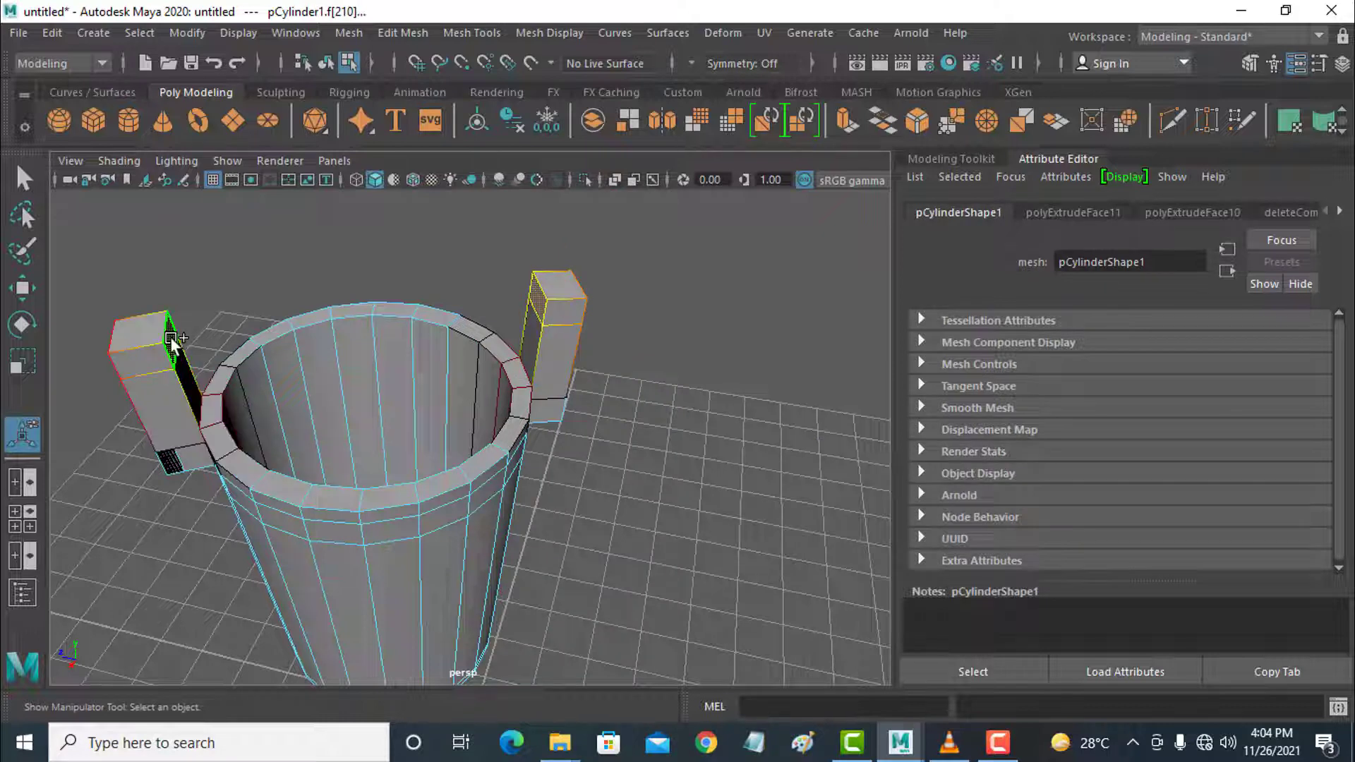
{"action": "left_click", "coordinate": [396, 30]}
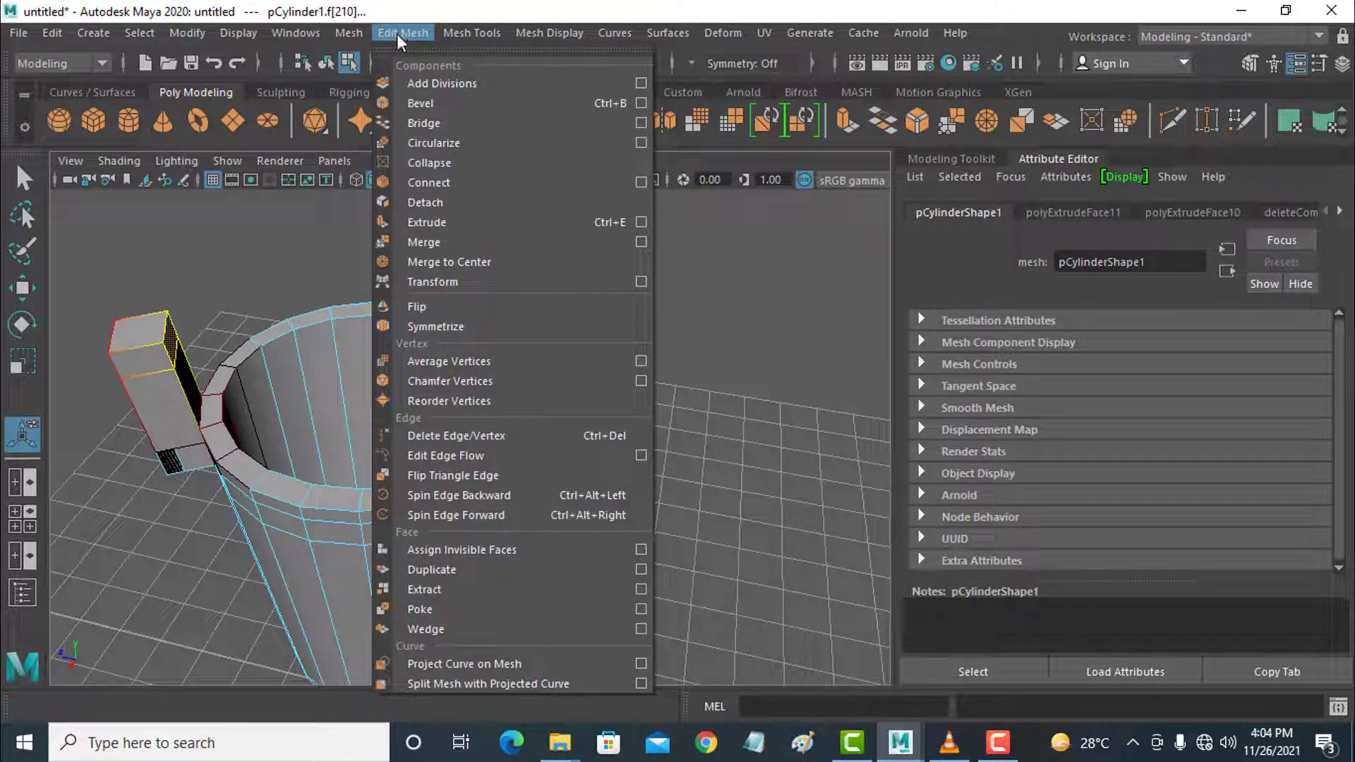
{"action": "left_click", "coordinate": [426, 123]}
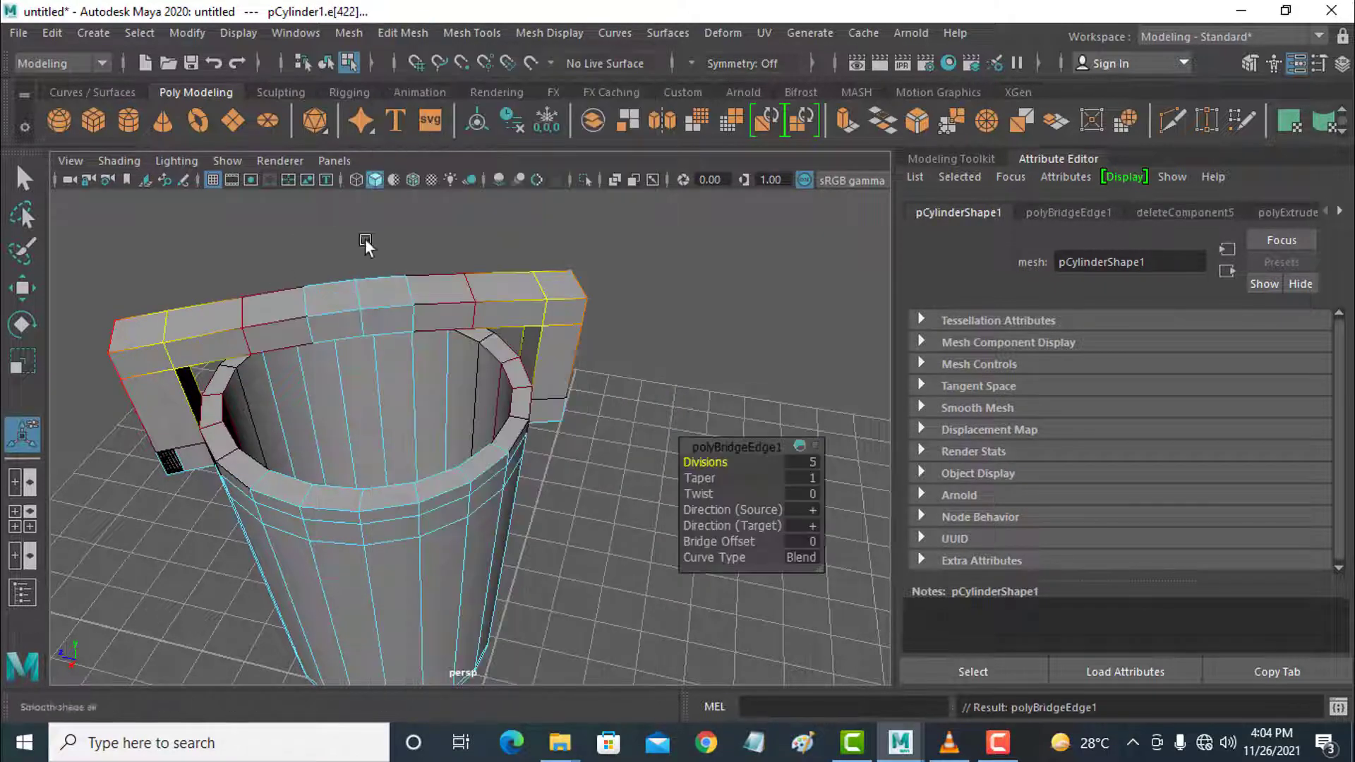
{"action": "mouse_move", "coordinate": [394, 405]}
{"action": "left_mouse_down", "text": "alt"}
{"action": "mouse_move", "coordinate": [393, 433]}
{"action": "mouse_move", "coordinate": [433, 384]}
{"action": "mouse_move", "coordinate": [401, 395]}
{"action": "left_mouse_up", "text": "alt"}
{"action": "scroll", "coordinate": [402, 396], "scroll_direction": "down", "scroll_amount": 5}
{"action": "scroll", "coordinate": [402, 397], "scroll_direction": "up", "scroll_amount": 2}
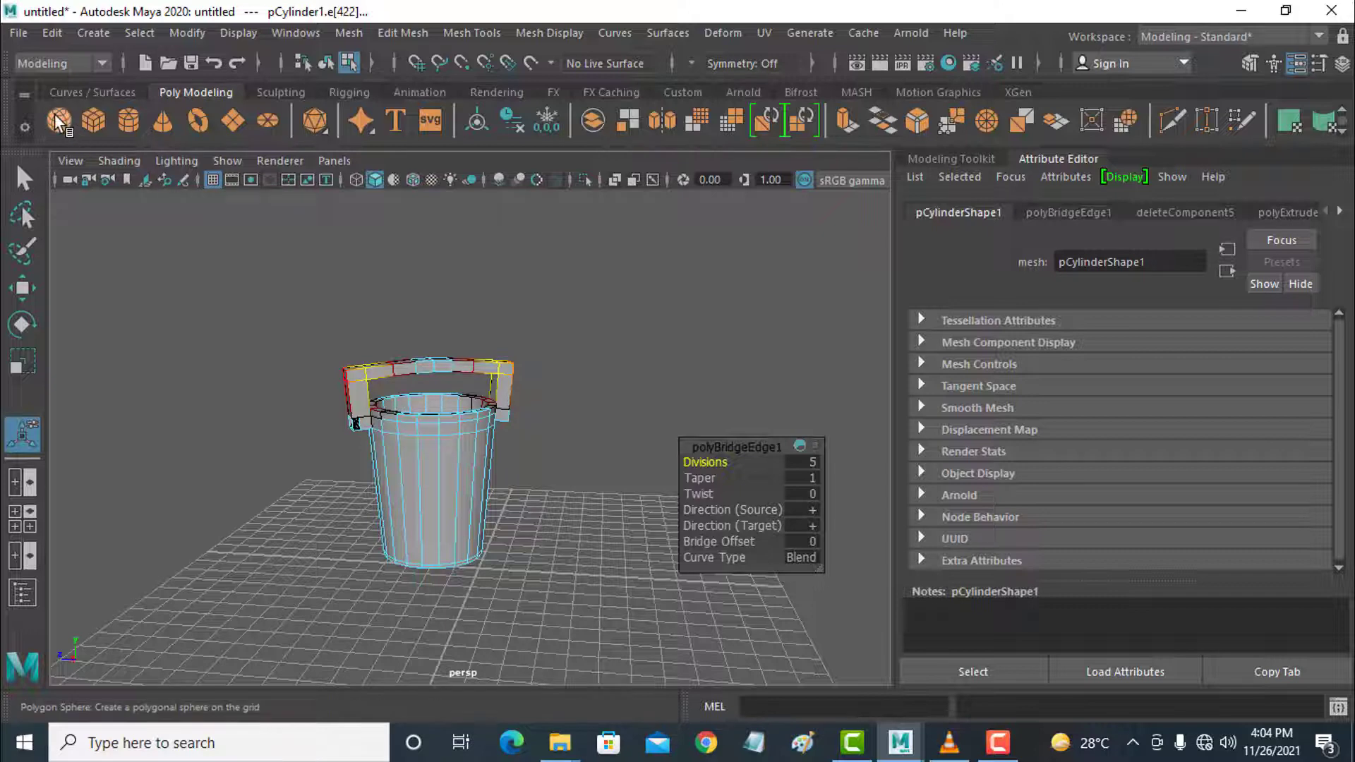
- Return to object mode and draw a polygon sphere with a radius of about 3.906 on the grid beside the bucket
{"action": "left_click", "coordinate": [719, 368]}
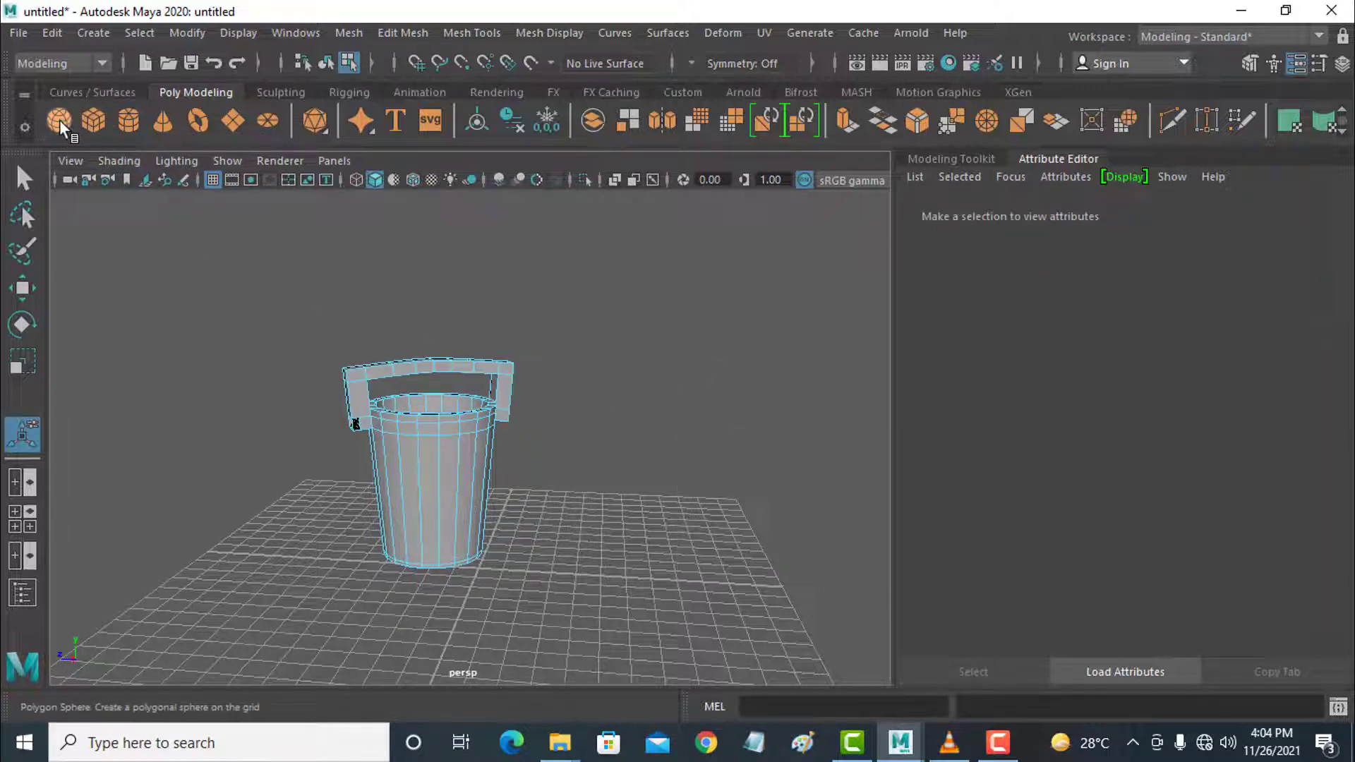
{"action": "right_click_drag", "start_coordinate": [448, 422], "coordinate": [528, 163]}
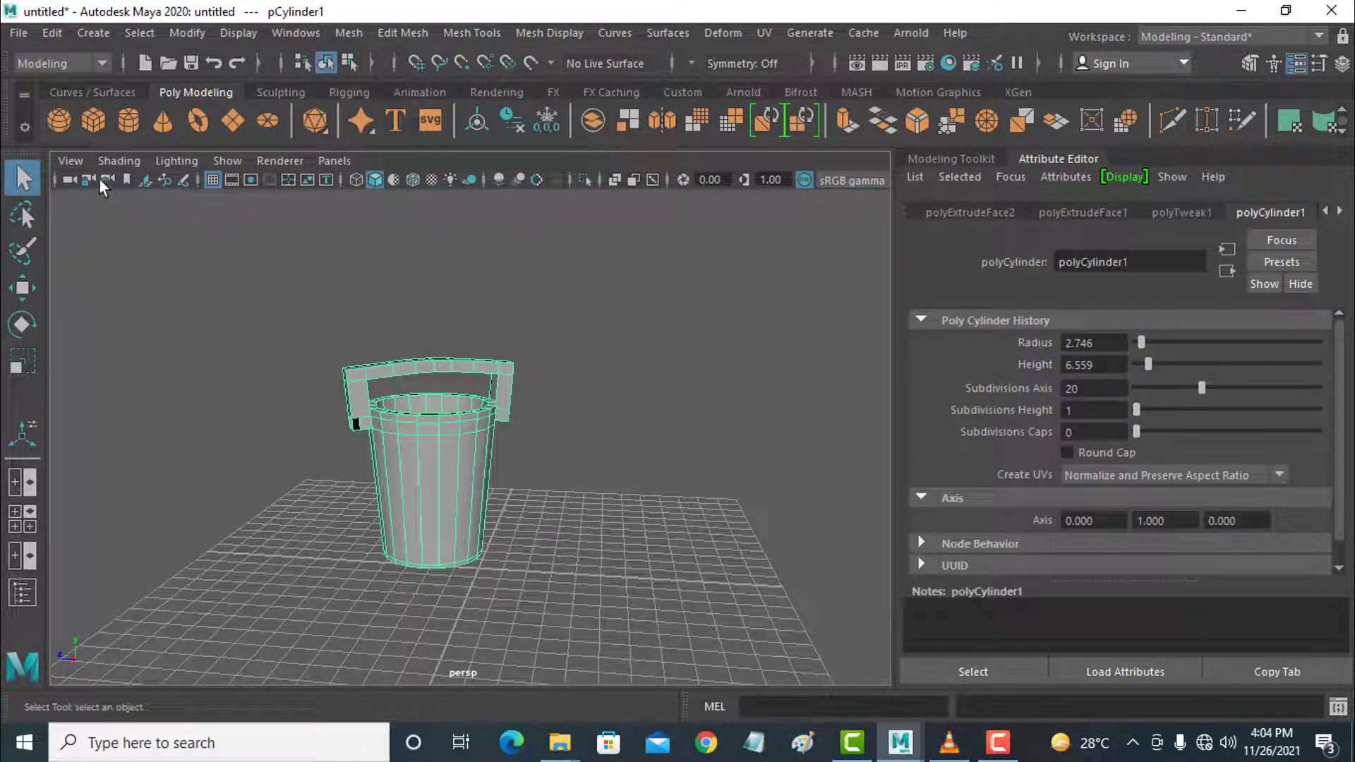
{"action": "left_click", "coordinate": [59, 122]}
{"action": "mouse_move", "coordinate": [674, 519]}
{"action": "left_mouse_down"}
{"action": "mouse_move", "coordinate": [696, 478]}
{"action": "mouse_move", "coordinate": [695, 505]}
{"action": "left_mouse_up"}
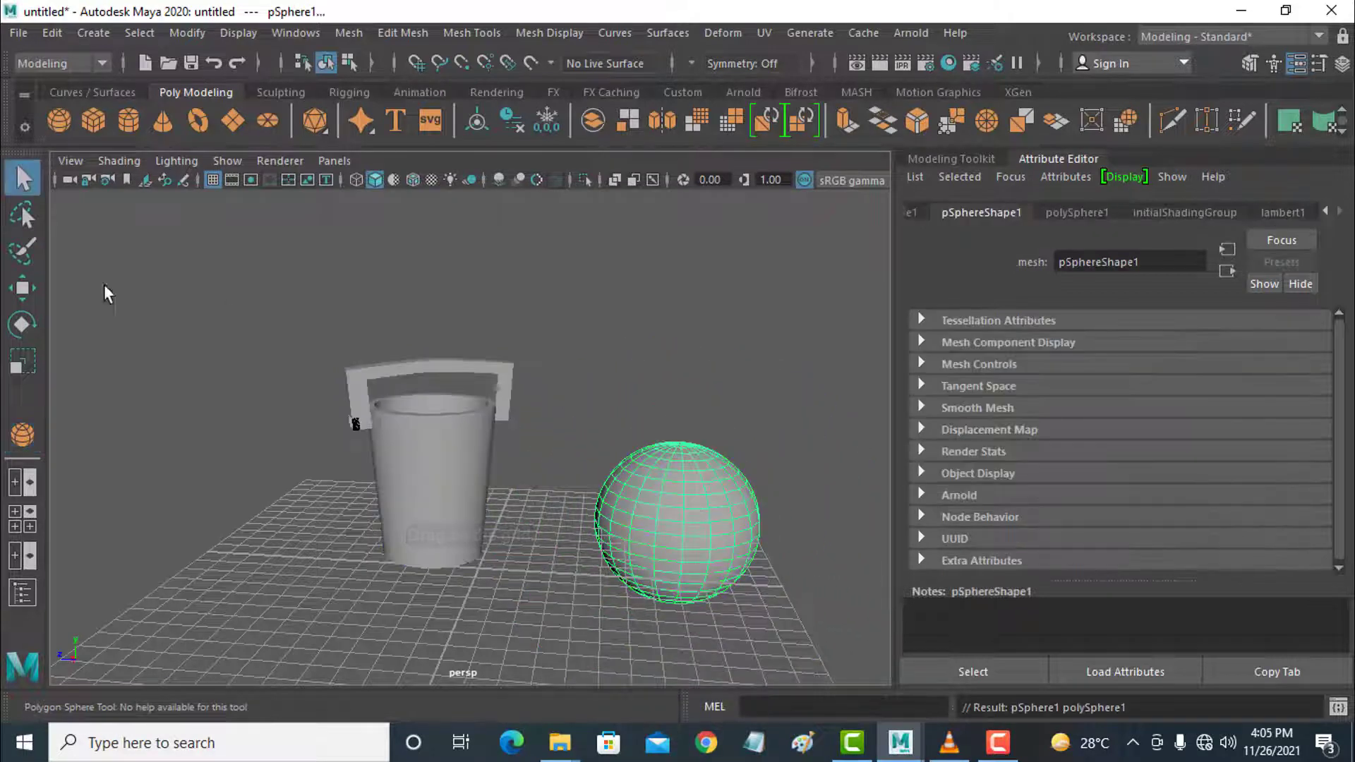
- Set the sphere's subdivisions to 13 around the axis and 11 along the height
{"action": "left_click", "coordinate": [23, 288]}
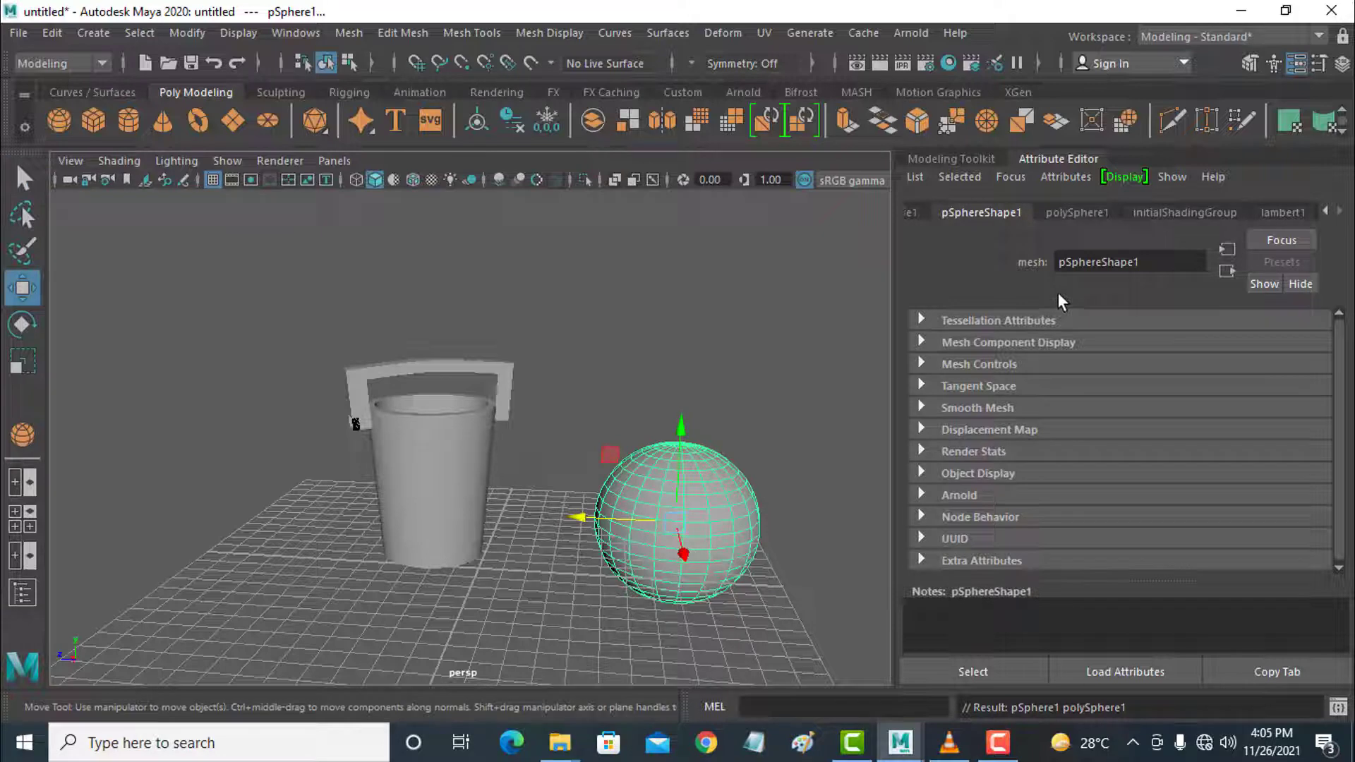
{"action": "left_click", "coordinate": [1066, 213]}
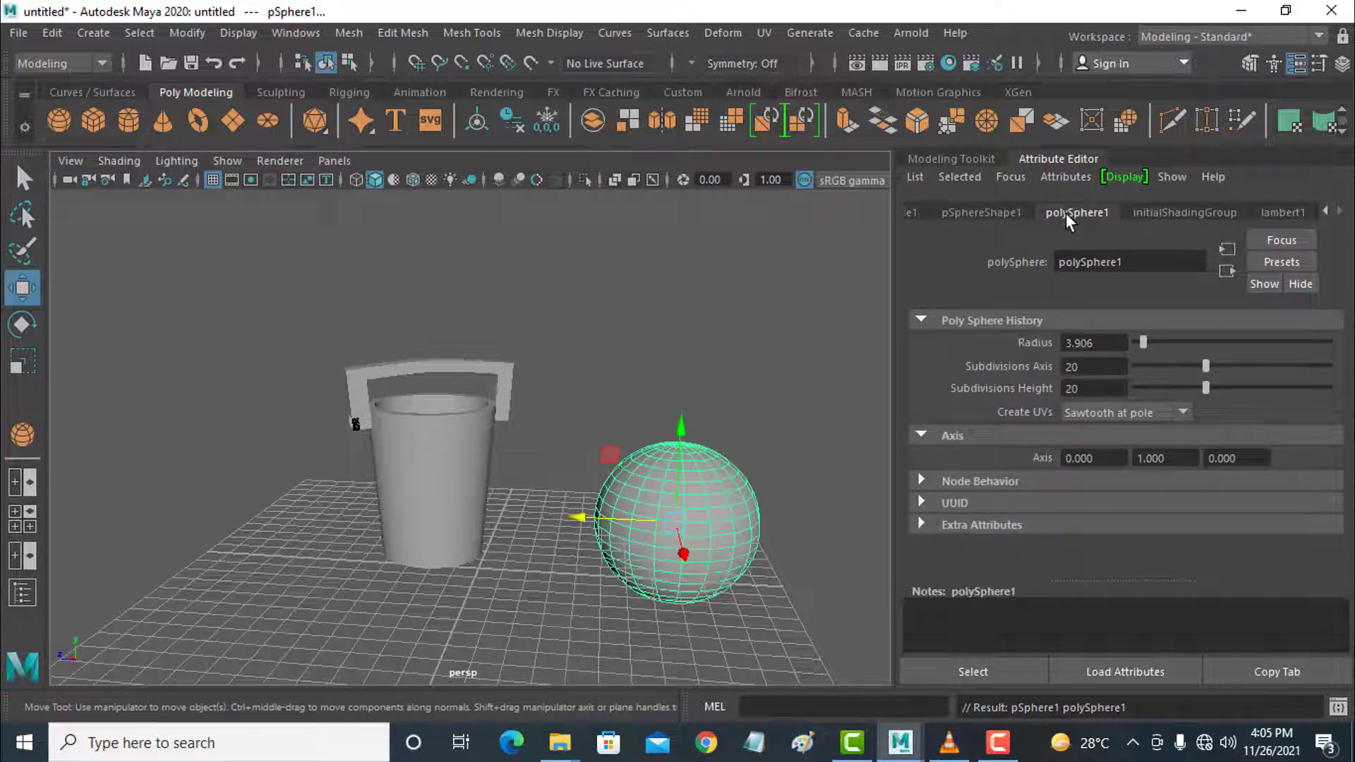
{"action": "left_click_drag", "start_coordinate": [1204, 366], "coordinate": [1171, 381]}
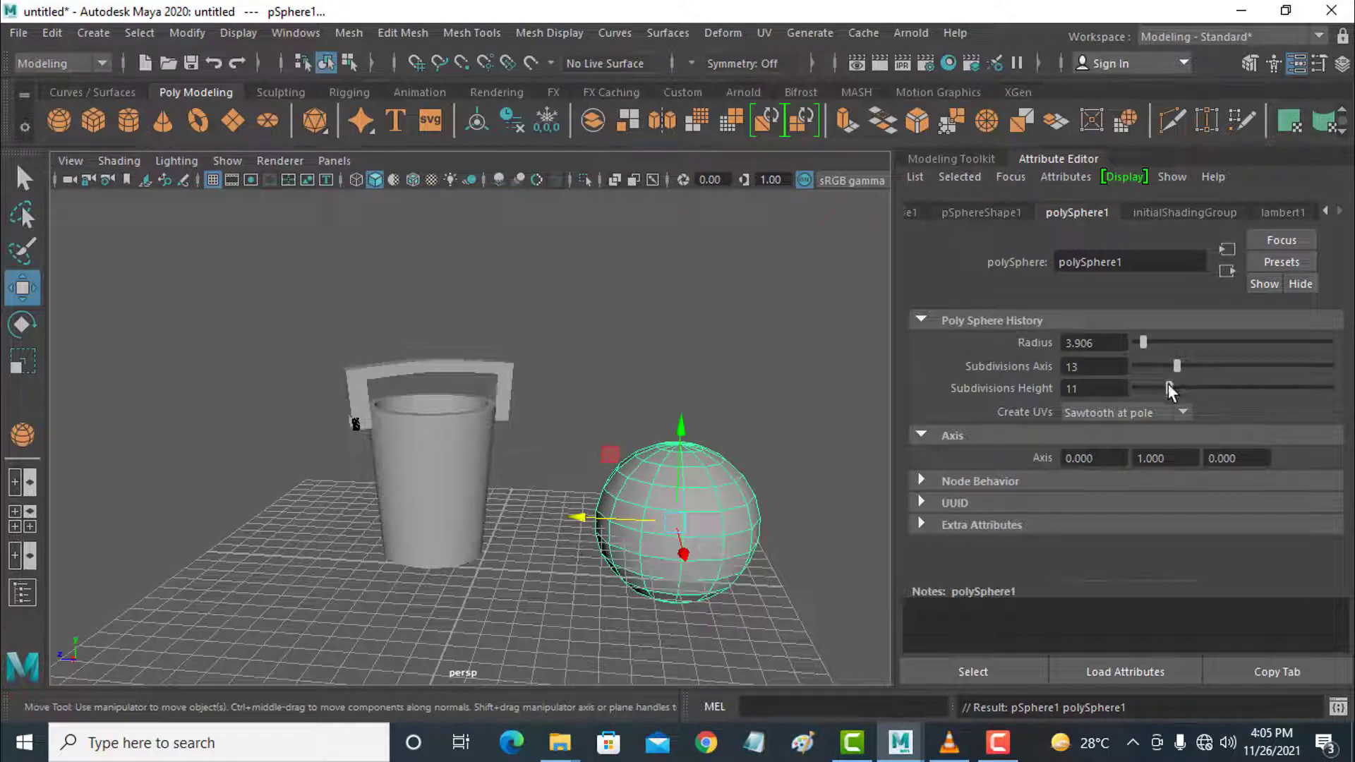
{"action": "left_click_drag", "start_coordinate": [692, 499], "coordinate": [716, 417], "text": "alt"}
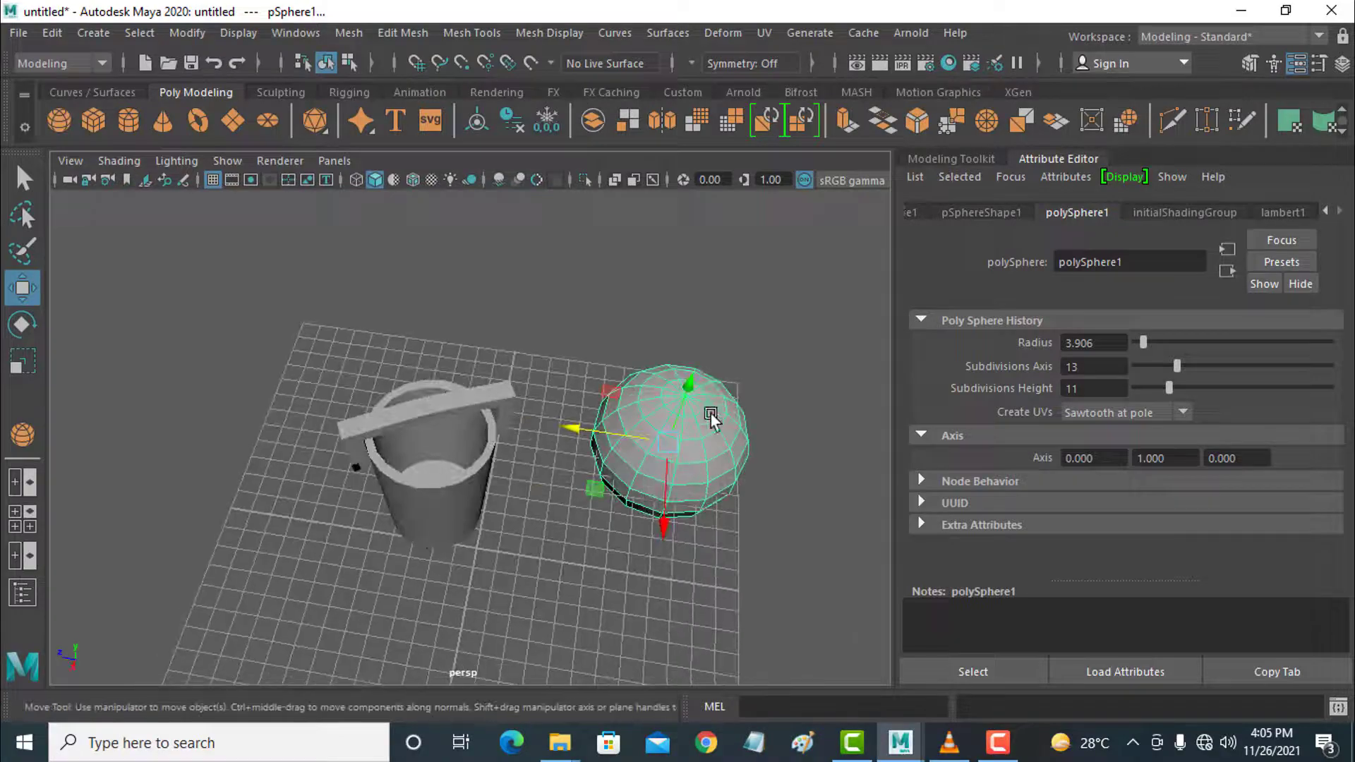
{"action": "scroll", "coordinate": [716, 417], "scroll_direction": "up", "scroll_amount": 4}
{"action": "middle_click_drag", "start_coordinate": [804, 444], "coordinate": [523, 455], "text": "alt"}
{"action": "mouse_move", "coordinate": [642, 412]}
{"action": "right_mouse_down"}
{"action": "mouse_move", "coordinate": [642, 570]}
{"action": "mouse_move", "coordinate": [674, 272]}
{"action": "mouse_move", "coordinate": [663, 250]}
{"action": "right_mouse_up"}
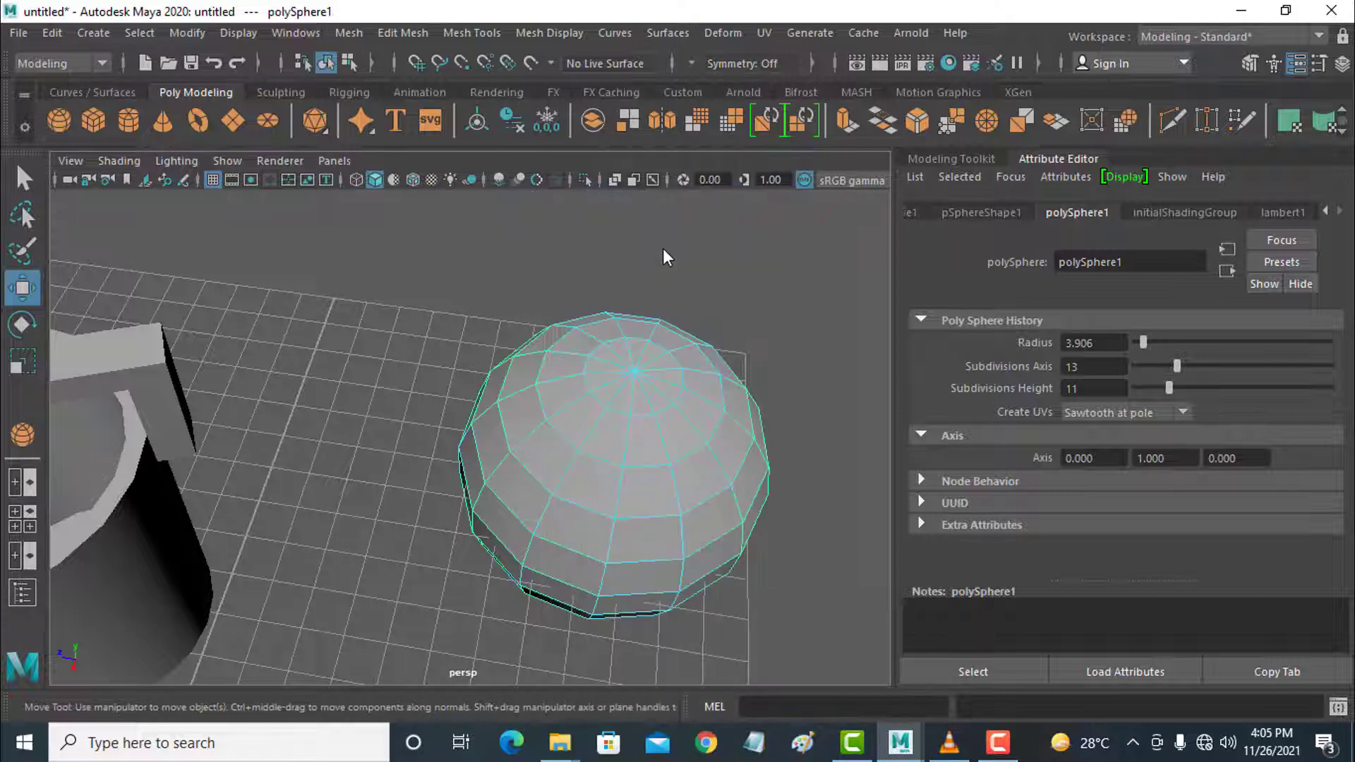
{"action": "left_click", "coordinate": [678, 434]}
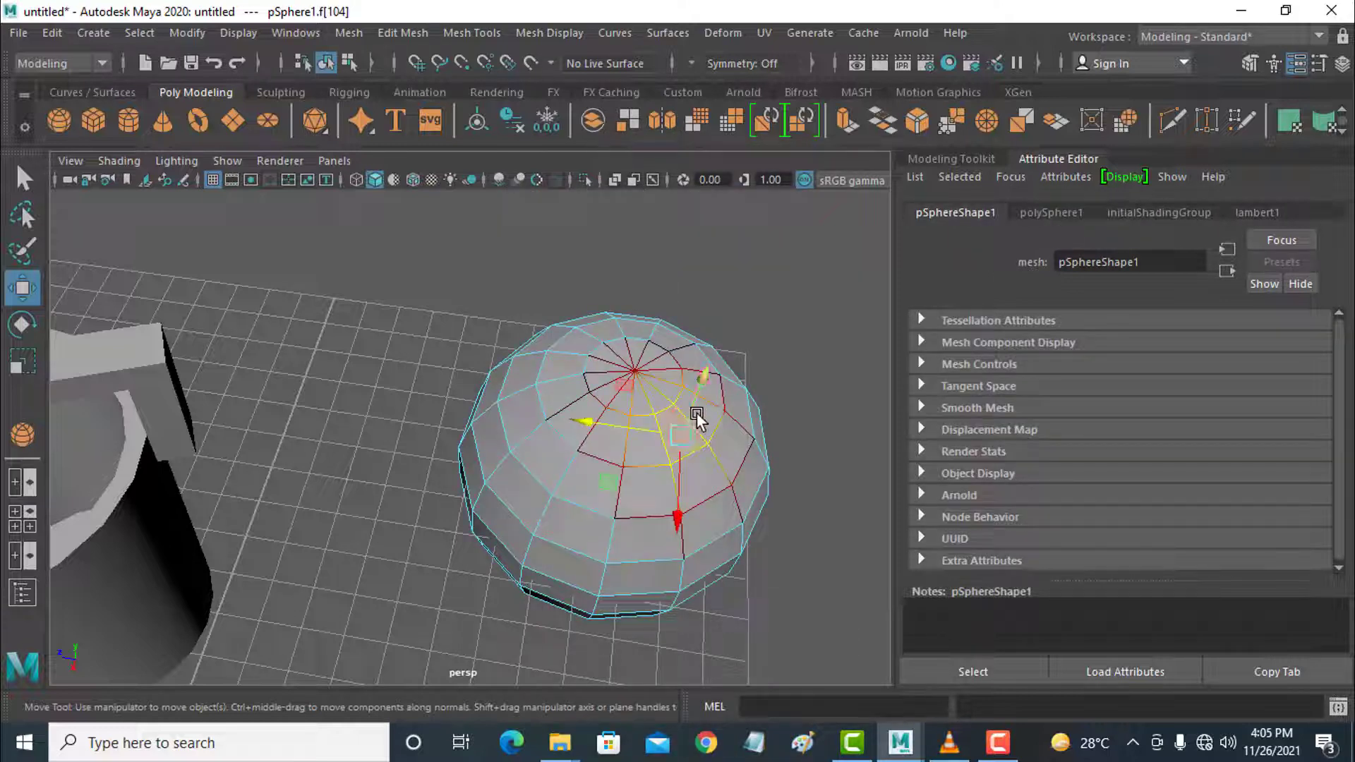
{"action": "left_click", "coordinate": [696, 412], "text": "shift"}
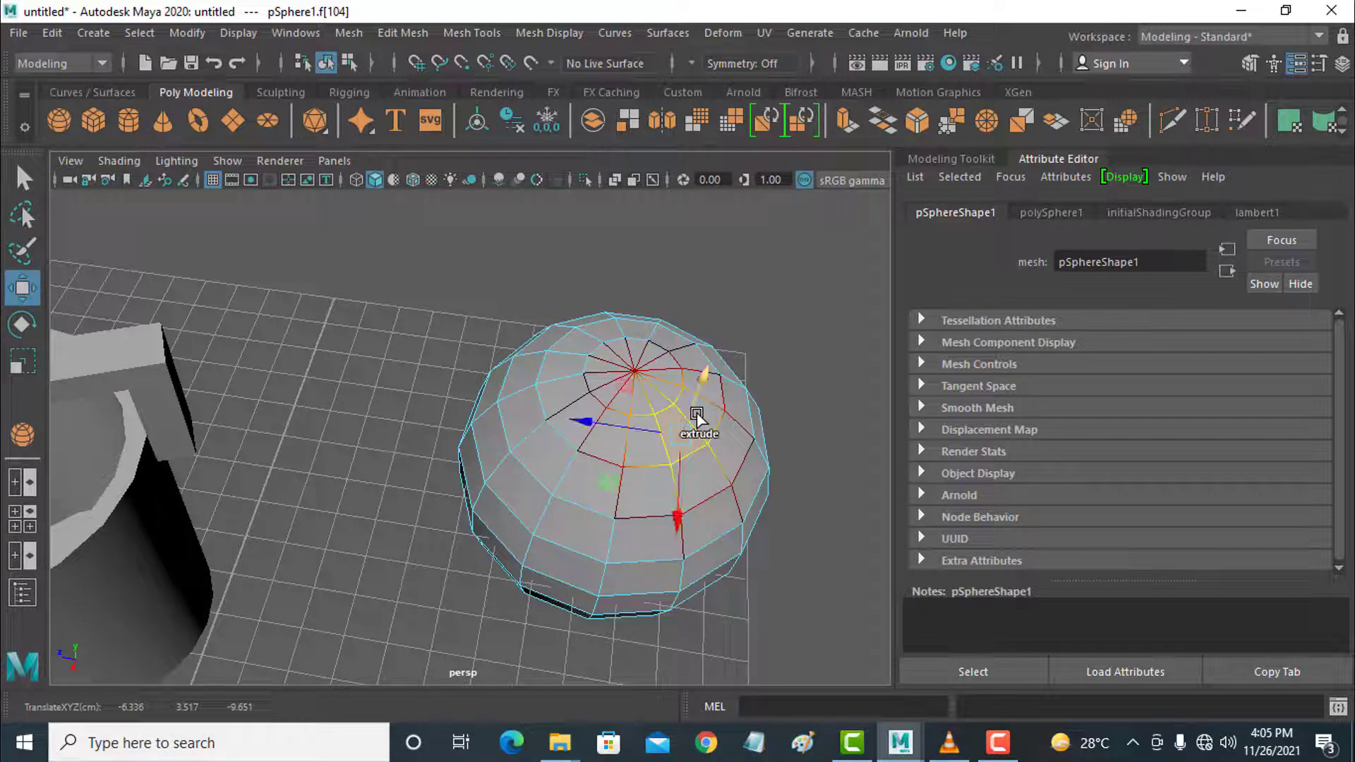
{"action": "left_click", "coordinate": [691, 369], "text": "shift"}
{"action": "left_click", "coordinate": [684, 358], "text": "shift"}
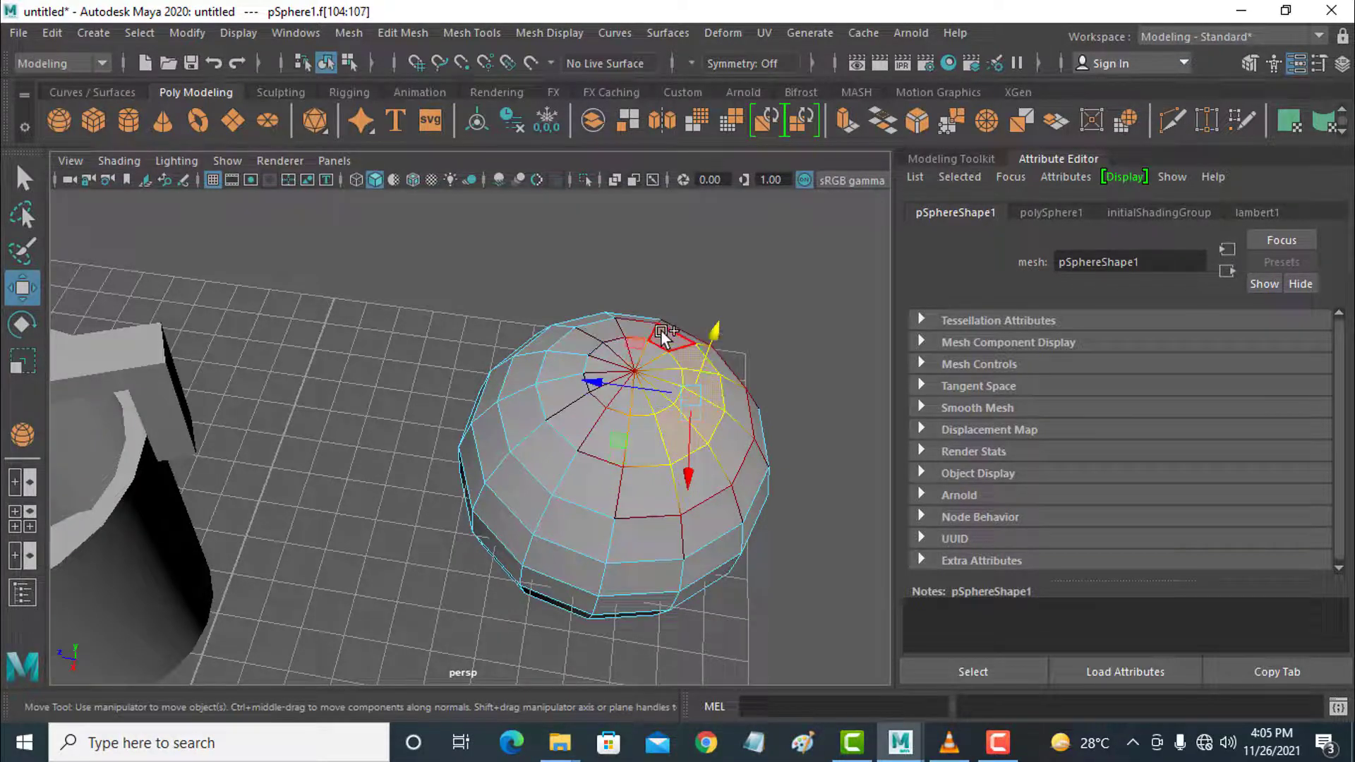
{"action": "left_click", "coordinate": [661, 332], "text": "shift"}
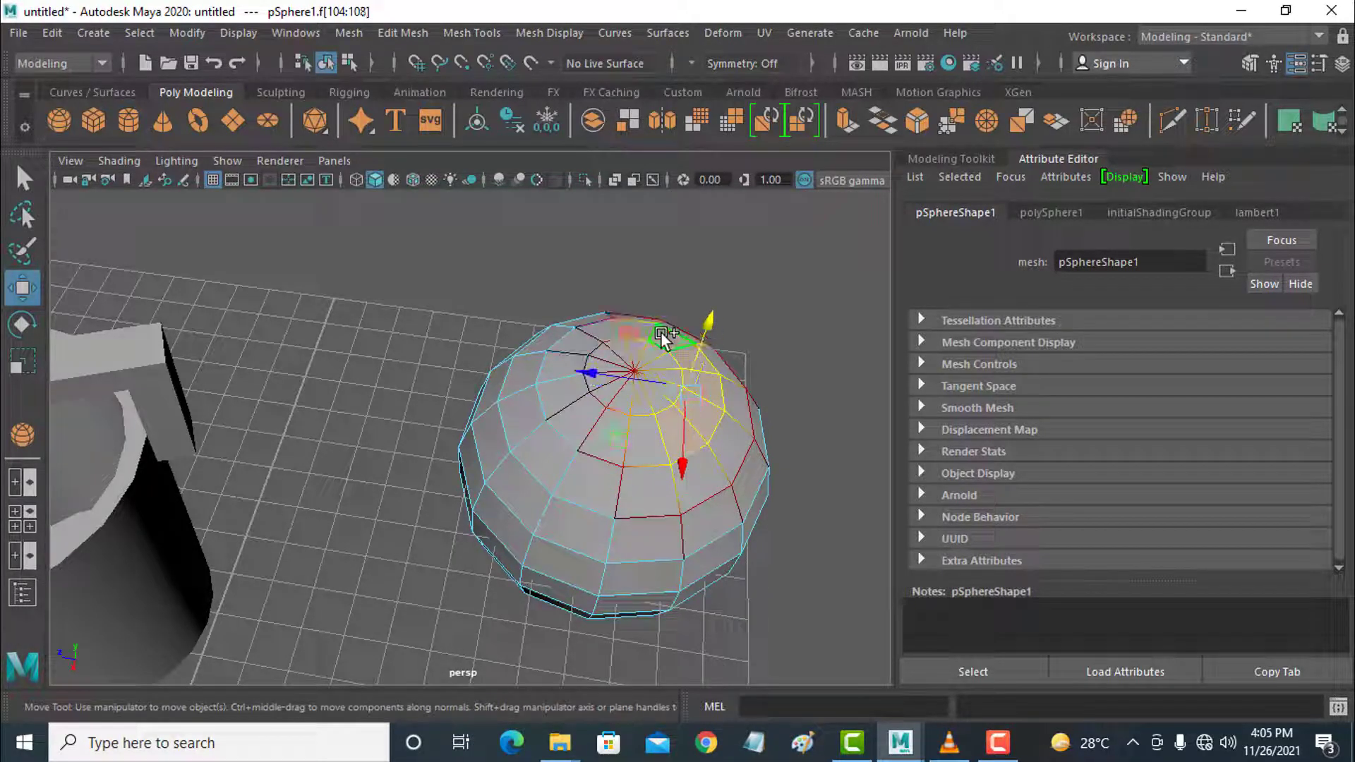
{"action": "left_click", "coordinate": [612, 332], "text": "shift"}
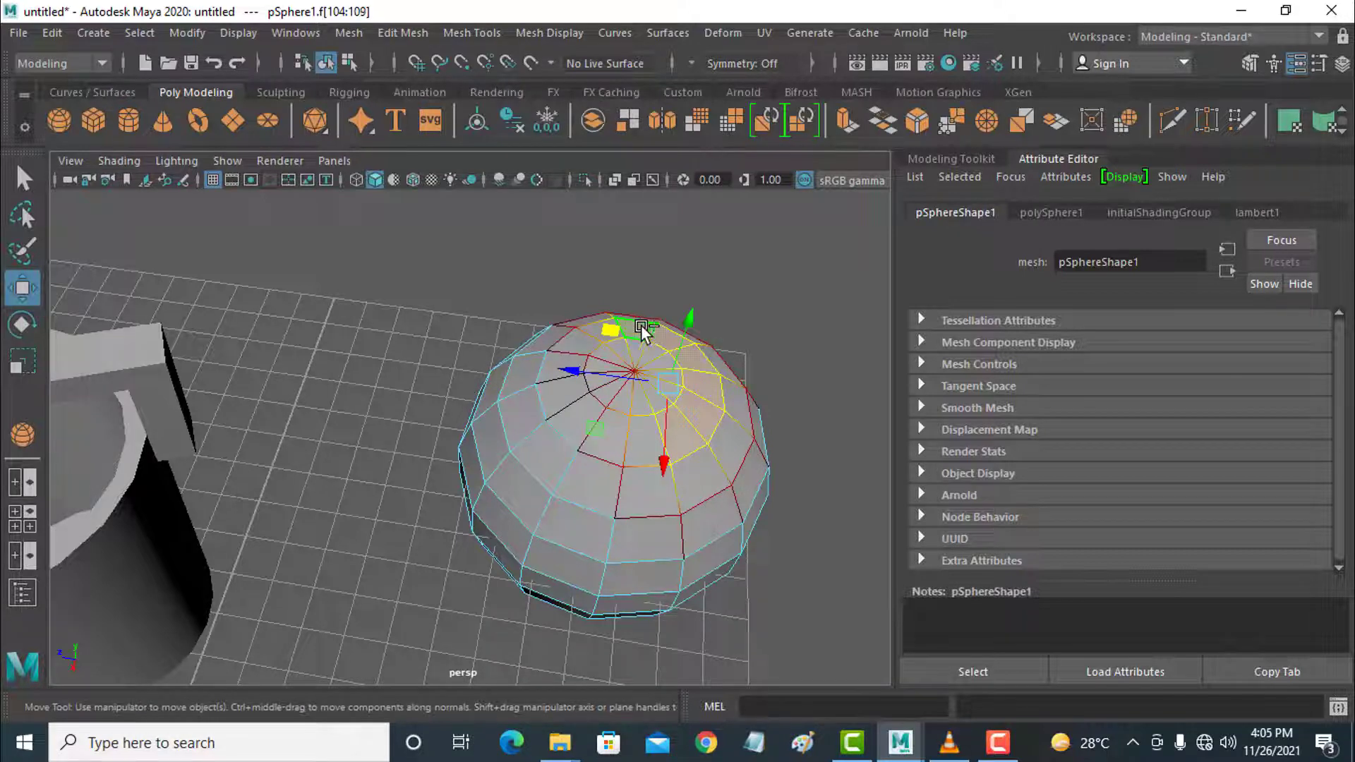
{"action": "left_click", "coordinate": [591, 341], "text": "shift"}
{"action": "left_click", "coordinate": [583, 354], "text": "shift"}
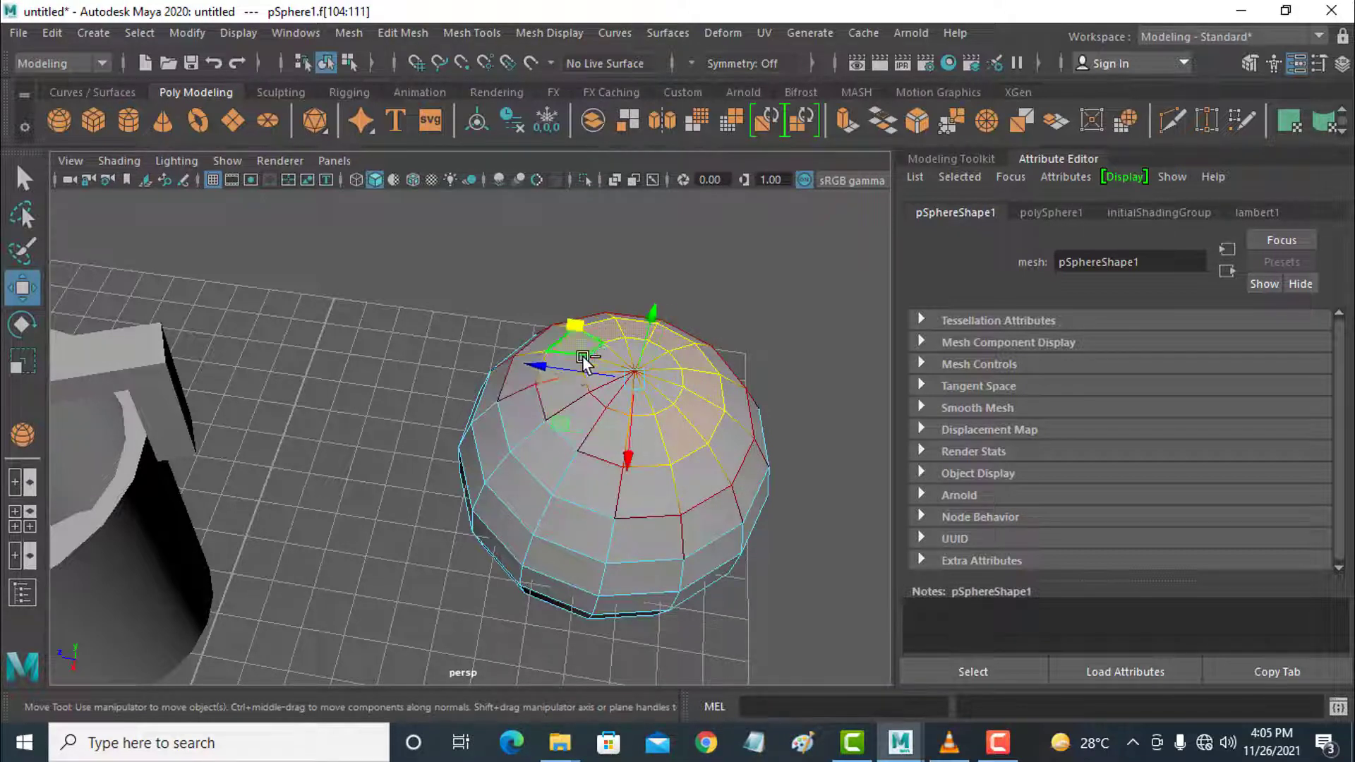
{"action": "left_click", "coordinate": [573, 374], "text": "shift"}
{"action": "left_click", "coordinate": [570, 390], "text": "shift"}
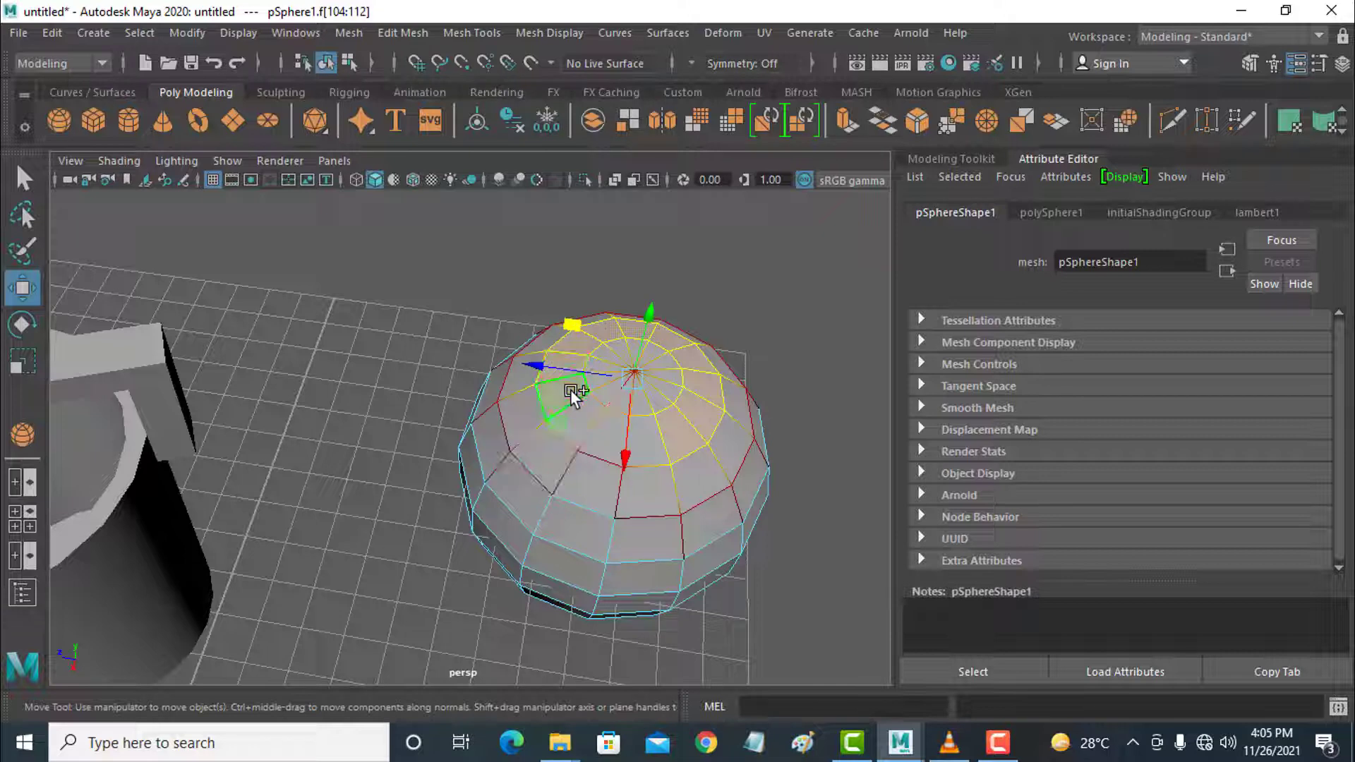
{"action": "left_click", "coordinate": [600, 426], "text": "shift"}
{"action": "left_click", "coordinate": [604, 426], "text": "shift"}
{"action": "left_click", "coordinate": [632, 432], "text": "shift"}
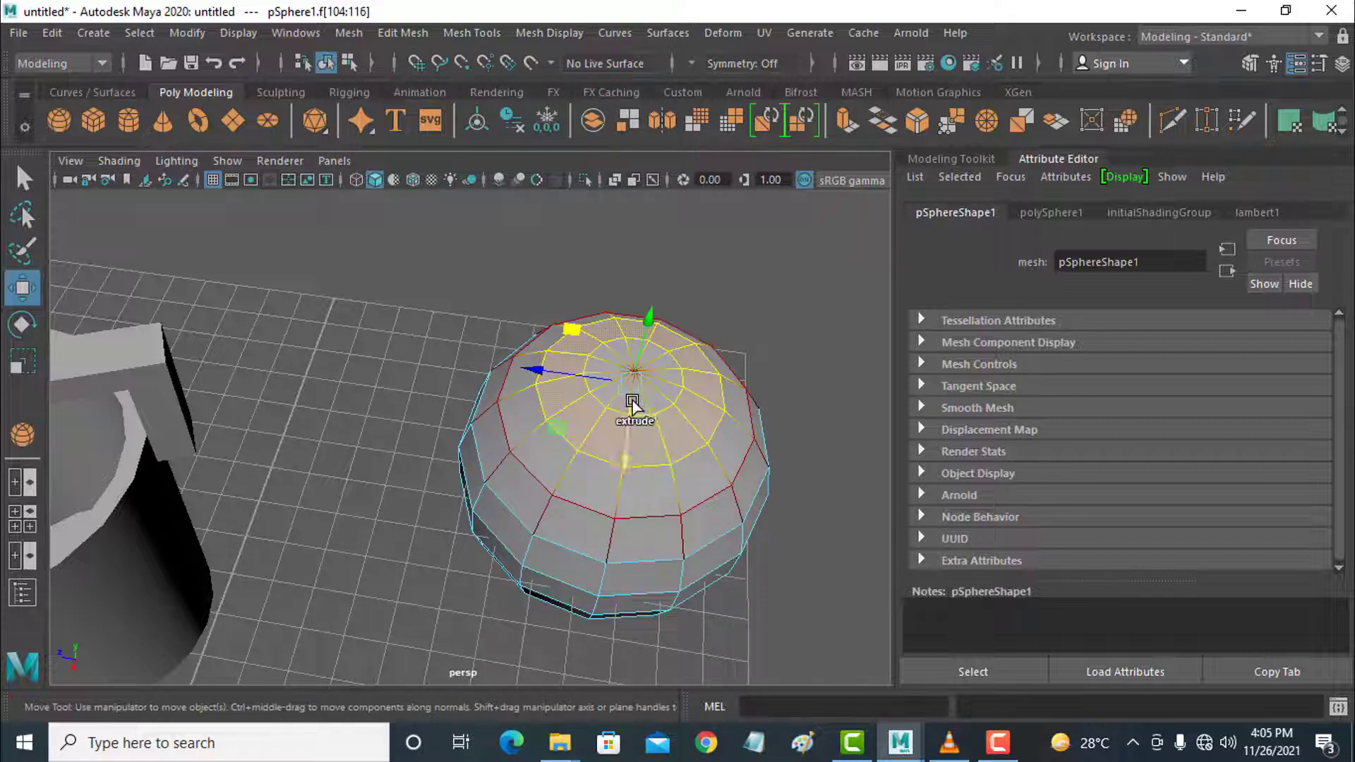
{"action": "left_click", "coordinate": [650, 405], "text": "shift"}
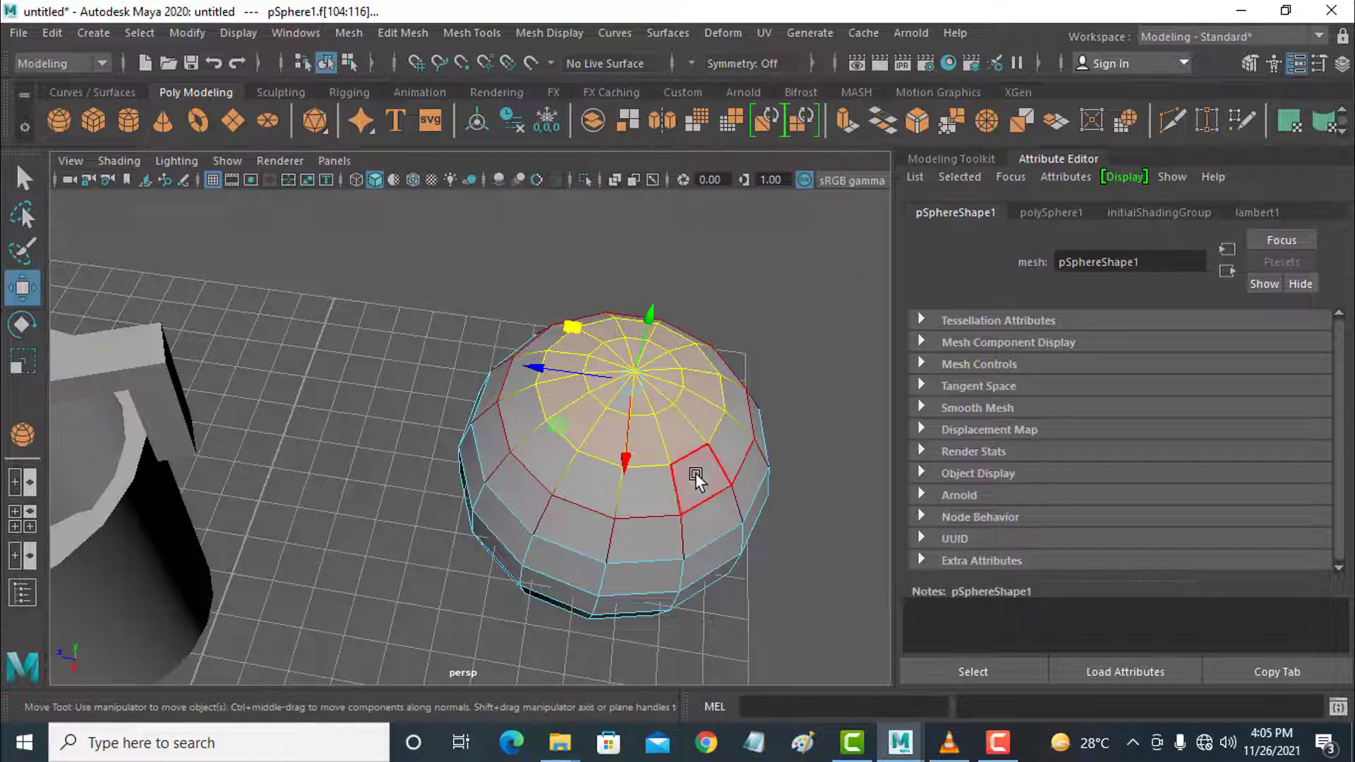
{"action": "left_click_drag", "start_coordinate": [696, 473], "coordinate": [687, 427], "text": "alt"}
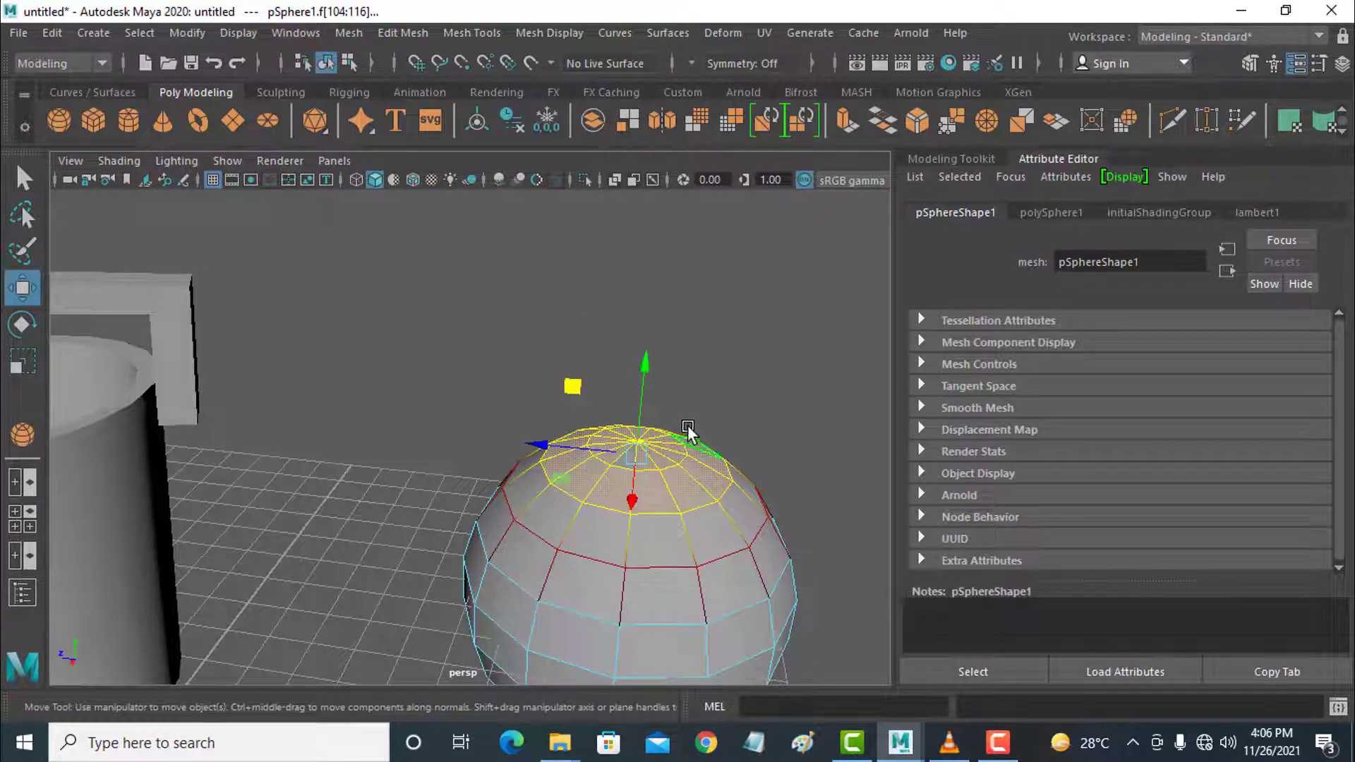
{"action": "left_click", "coordinate": [717, 358]}
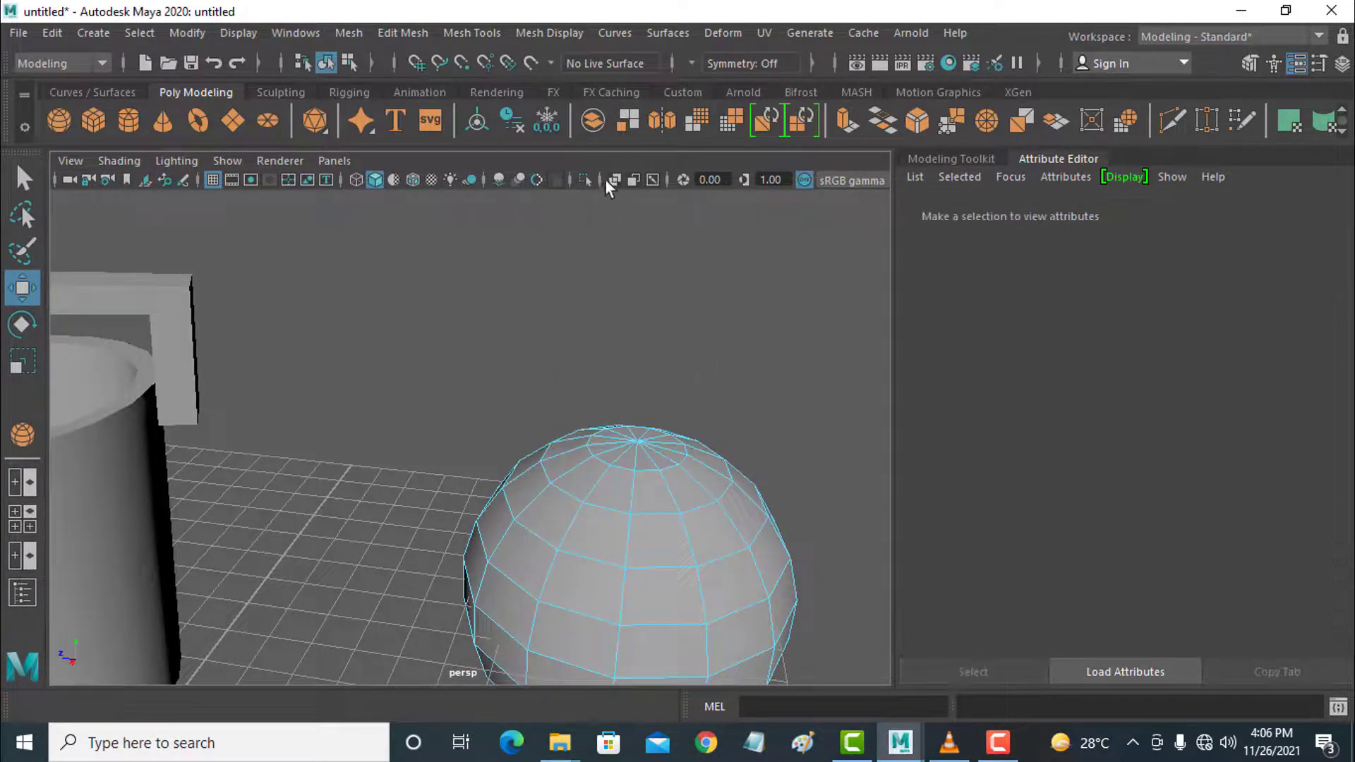
- Insert an edge loop around the sphere's upper pole, within the second ring of faces
{"action": "left_click", "coordinate": [480, 32]}
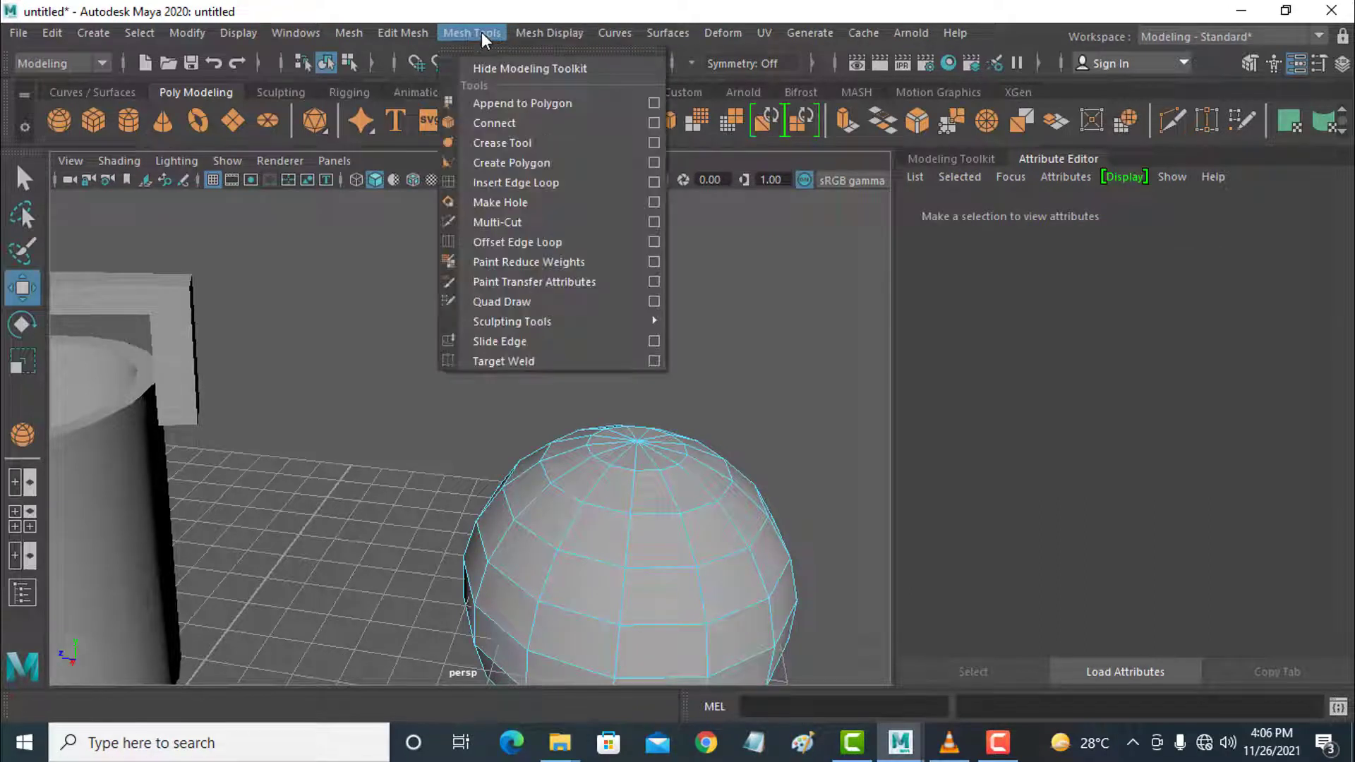
{"action": "left_click", "coordinate": [519, 181]}
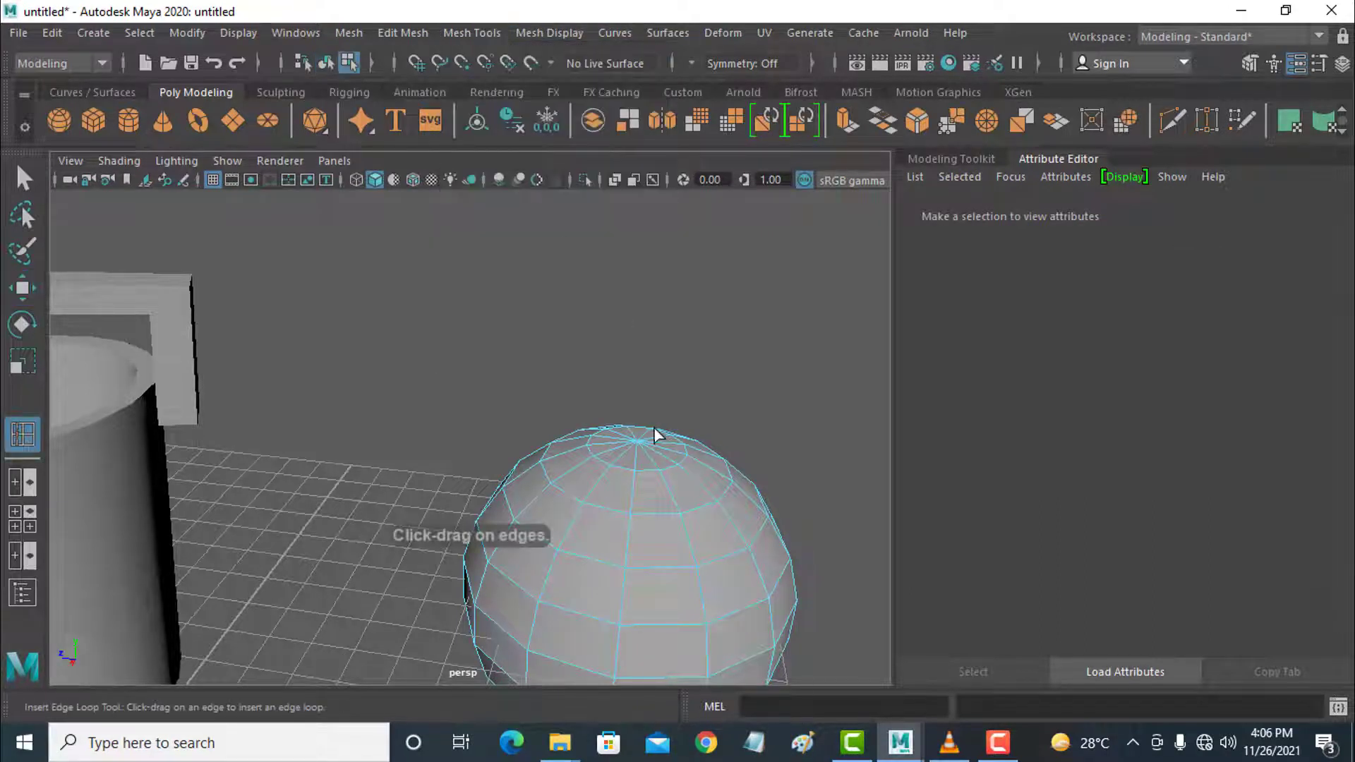
{"action": "left_click", "coordinate": [633, 495]}
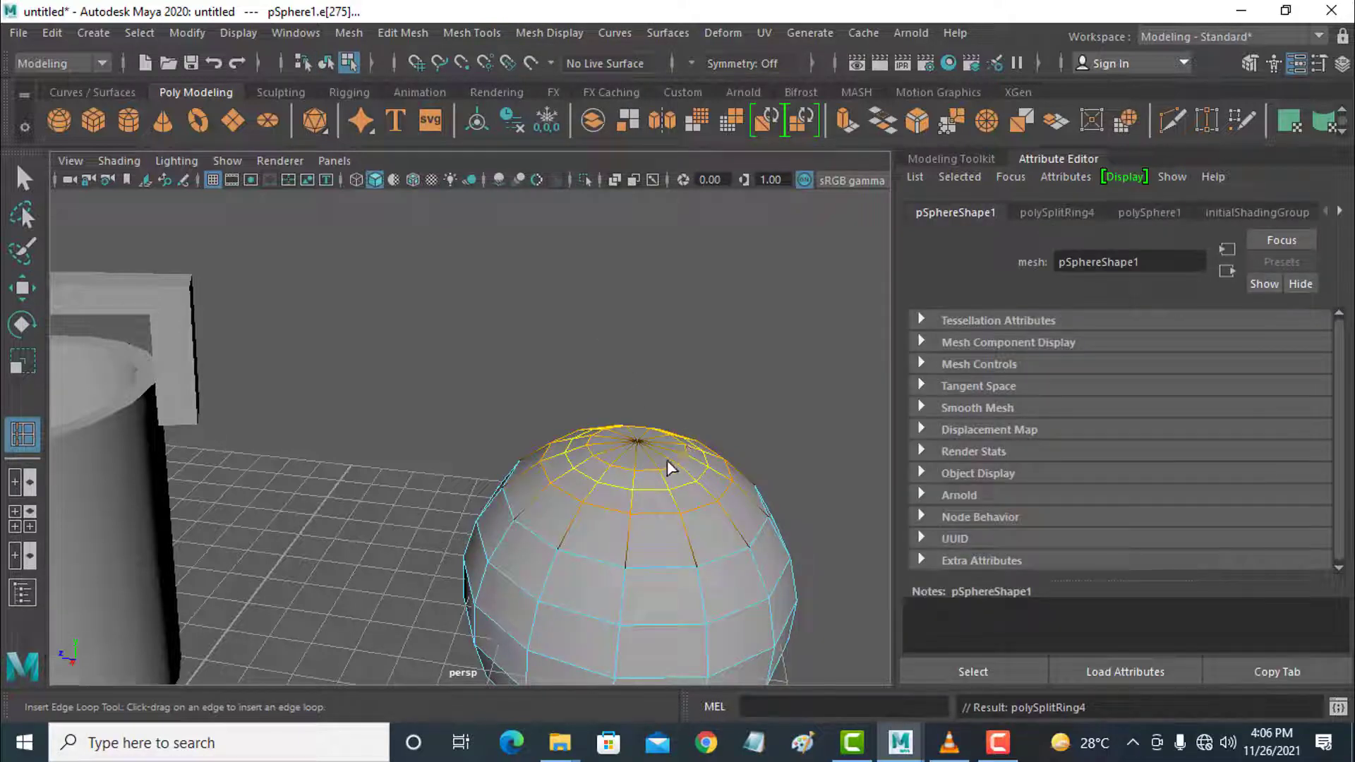
{"action": "right_click_drag", "start_coordinate": [669, 467], "coordinate": [660, 251]}
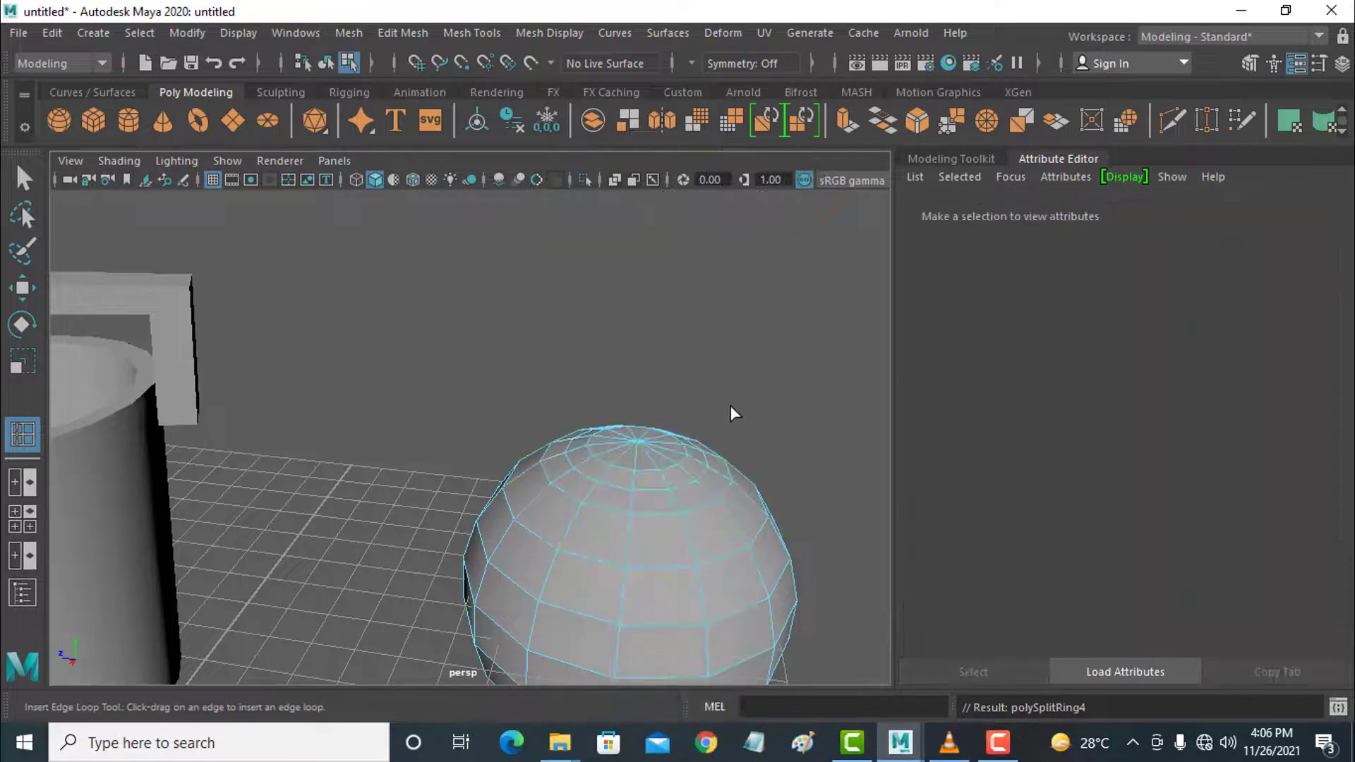
- Switch the sphere to face selection and select the faces around its upper pole, inside the inserted edge loop
{"action": "left_click_drag", "start_coordinate": [730, 406], "coordinate": [611, 368], "text": "alt"}
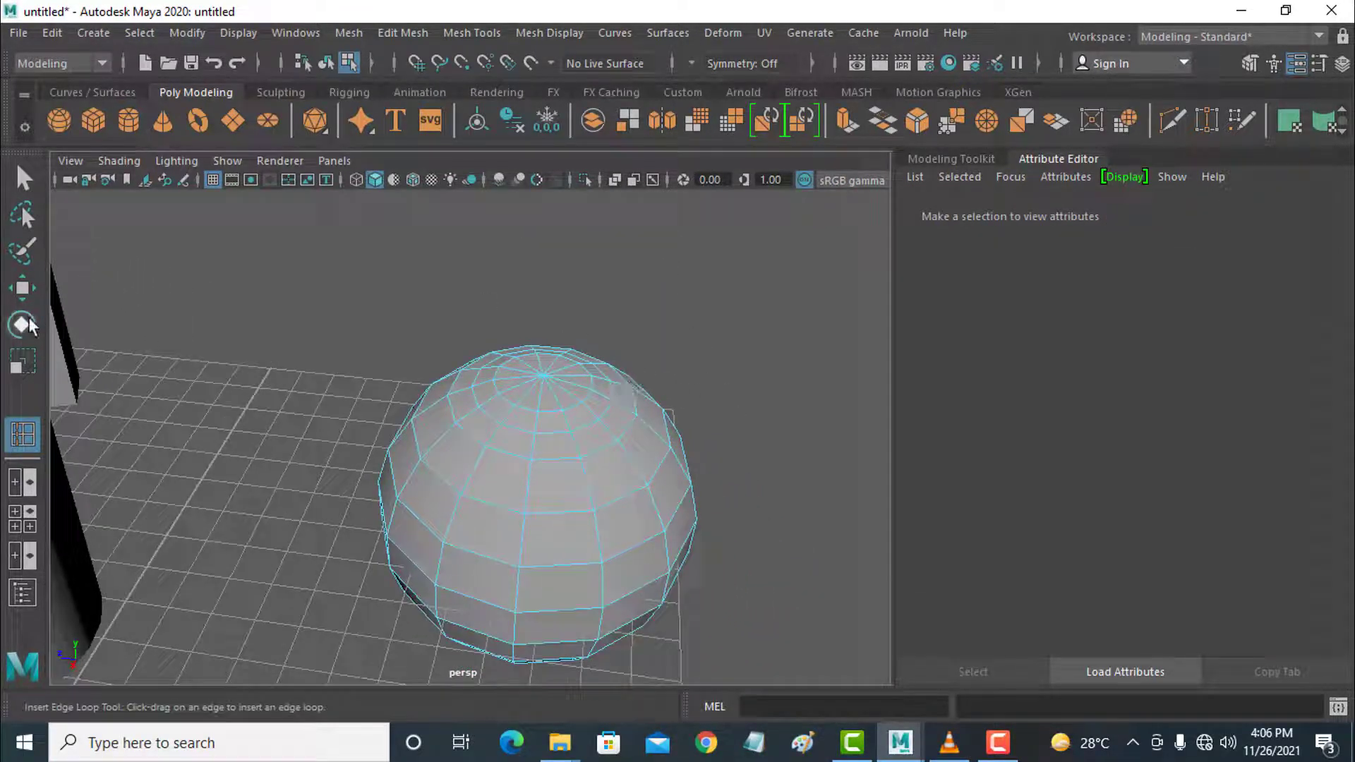
{"action": "left_click", "coordinate": [22, 288]}
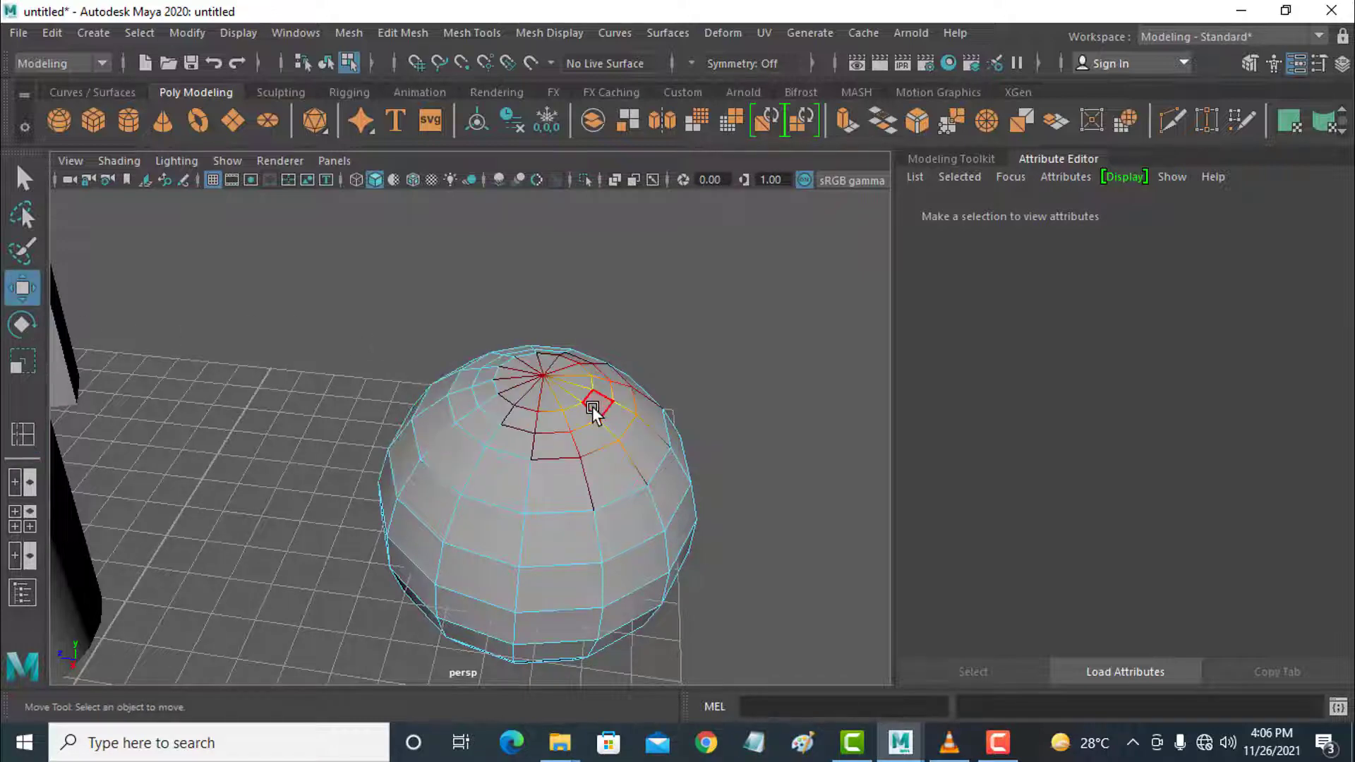
{"action": "right_click_drag", "start_coordinate": [593, 407], "coordinate": [682, 396]}
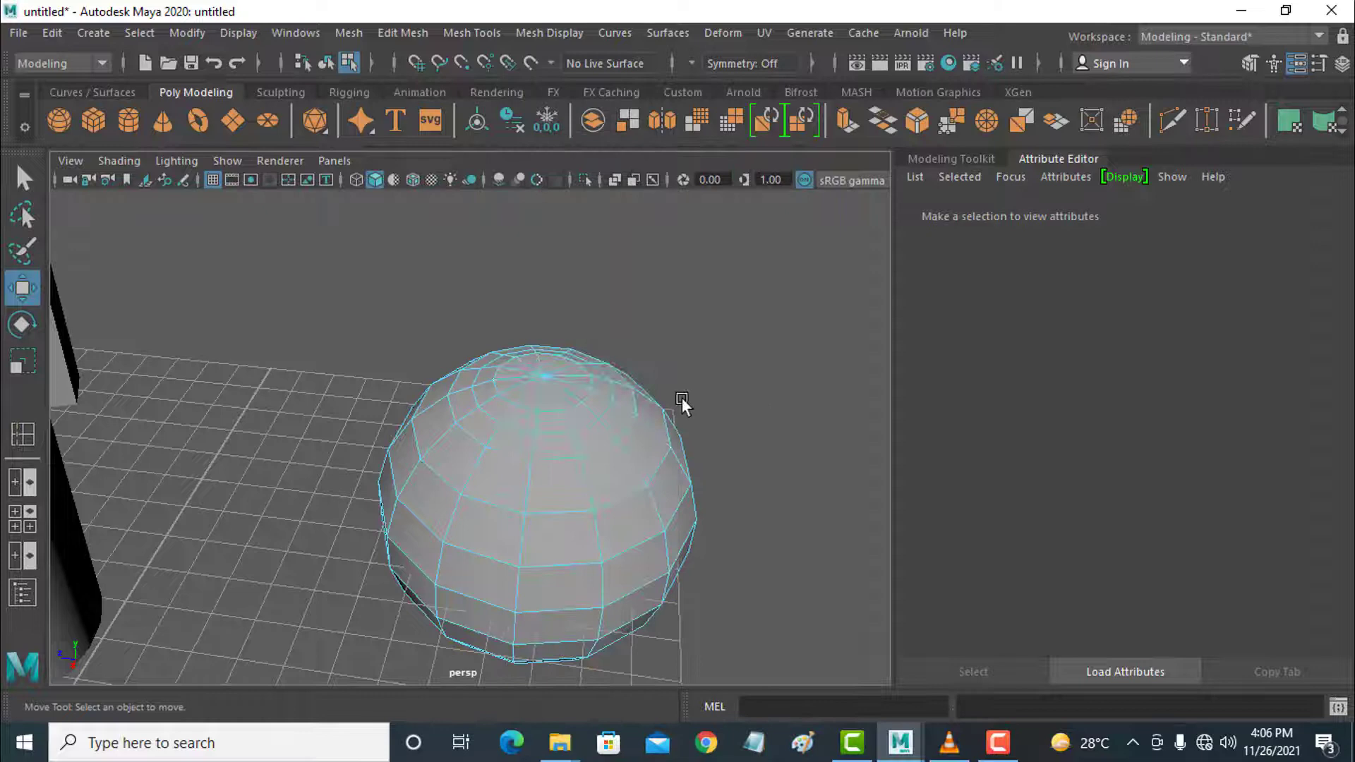
{"action": "left_click", "coordinate": [582, 418]}
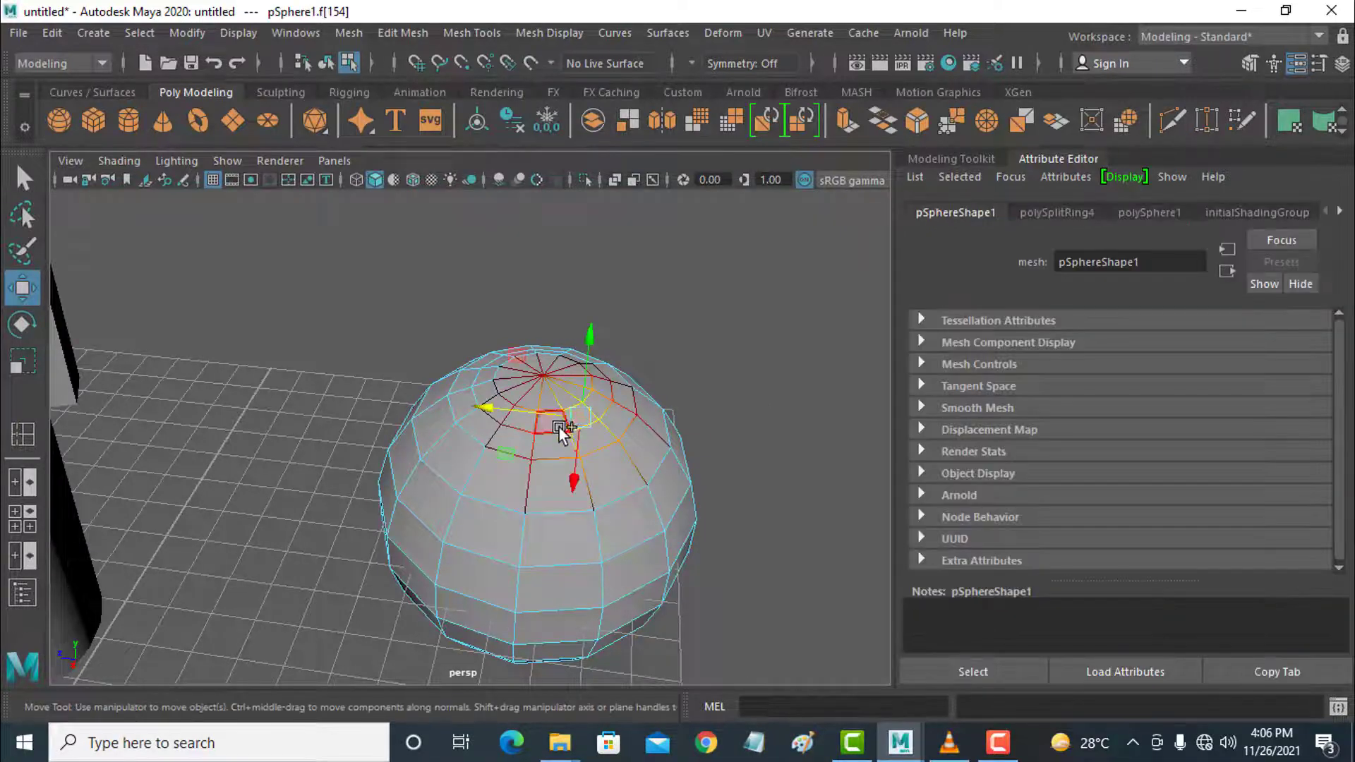
{"action": "left_click", "coordinate": [540, 424], "text": "shift"}
{"action": "left_click", "coordinate": [512, 418], "text": "shift"}
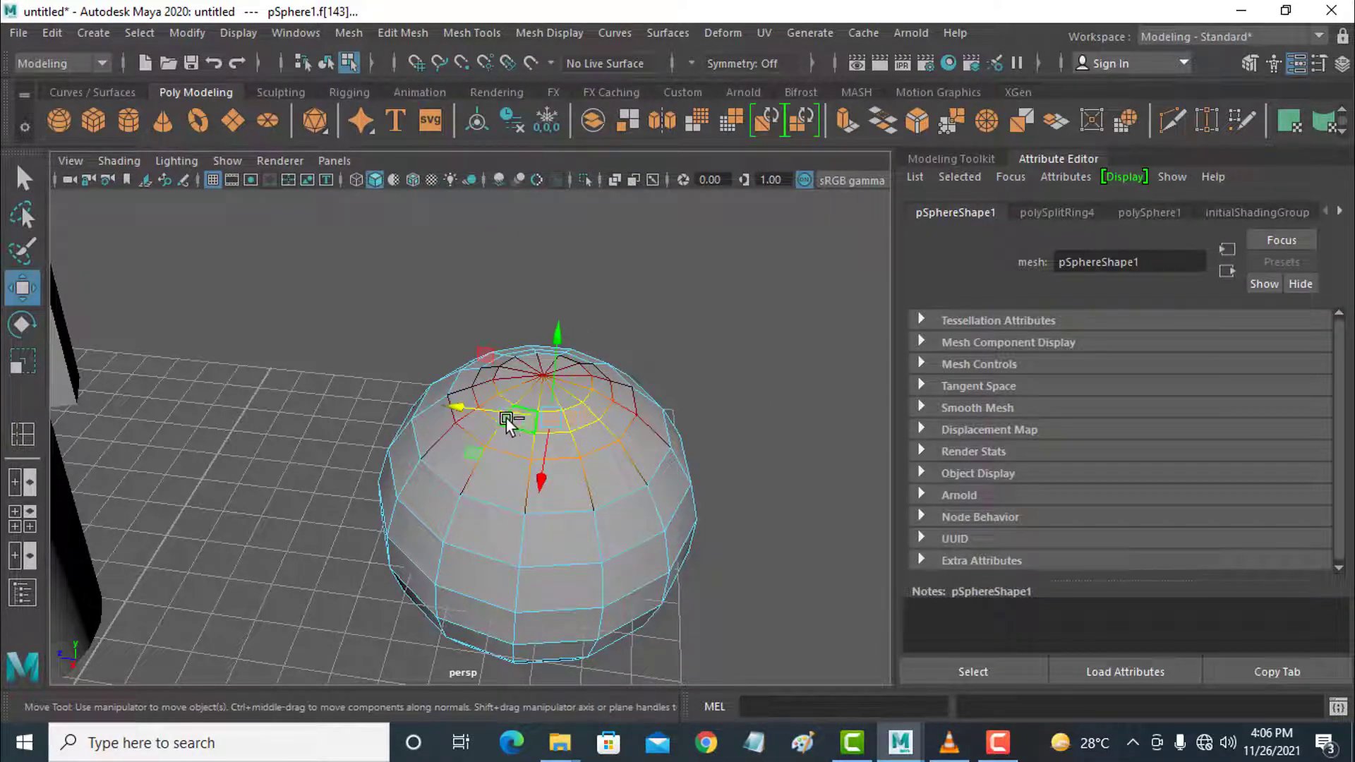
{"action": "left_click", "coordinate": [490, 403], "text": "shift"}
{"action": "left_click", "coordinate": [489, 396], "text": "shift"}
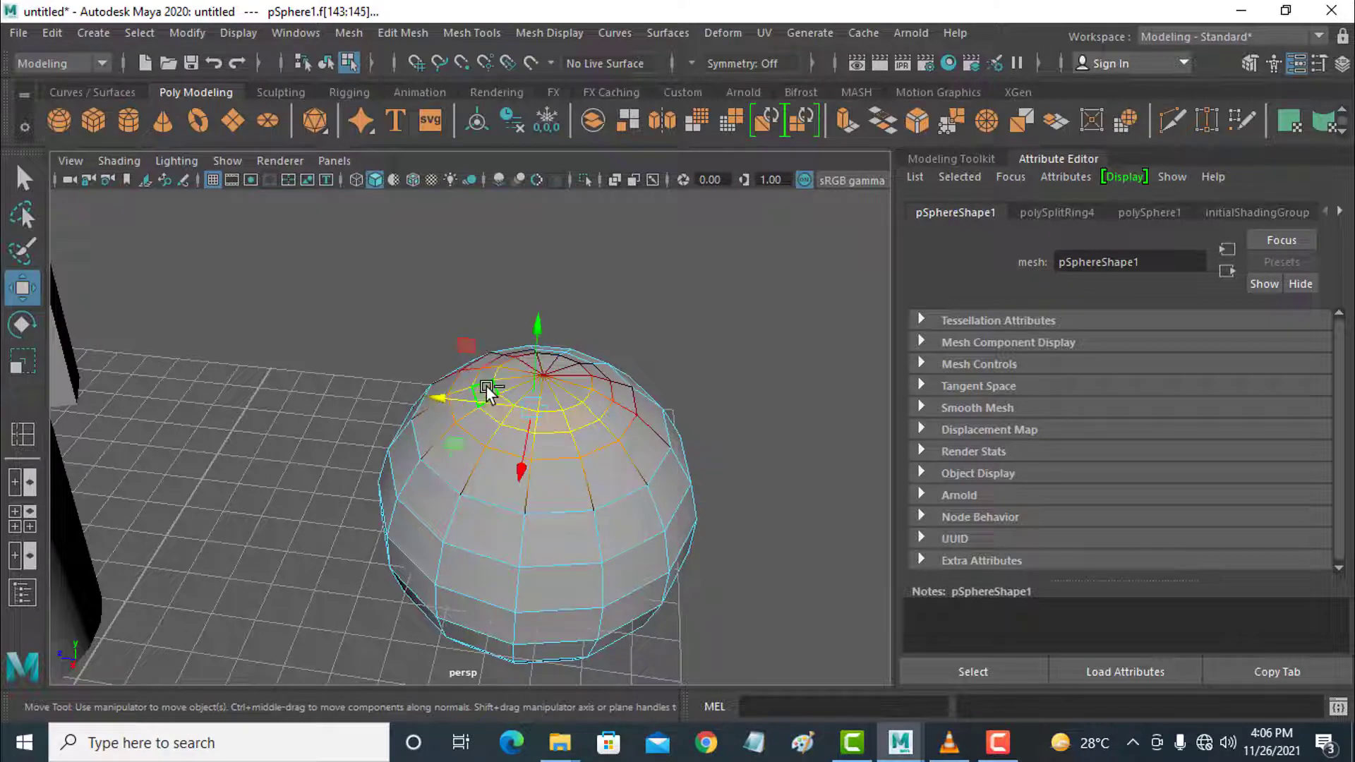
{"action": "left_click", "coordinate": [483, 379], "text": "shift"}
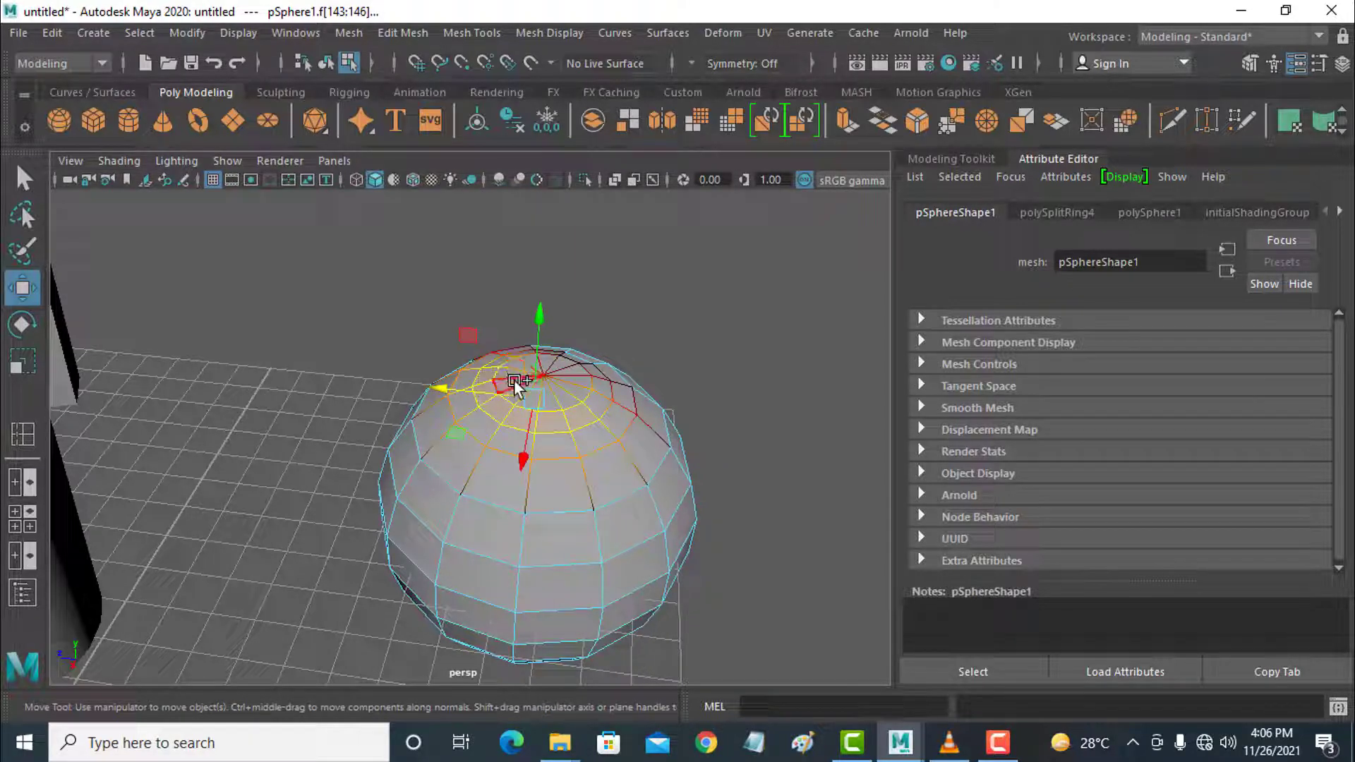
{"action": "left_click", "coordinate": [514, 380], "text": "shift"}
{"action": "left_click_drag", "start_coordinate": [525, 399], "coordinate": [583, 381]}
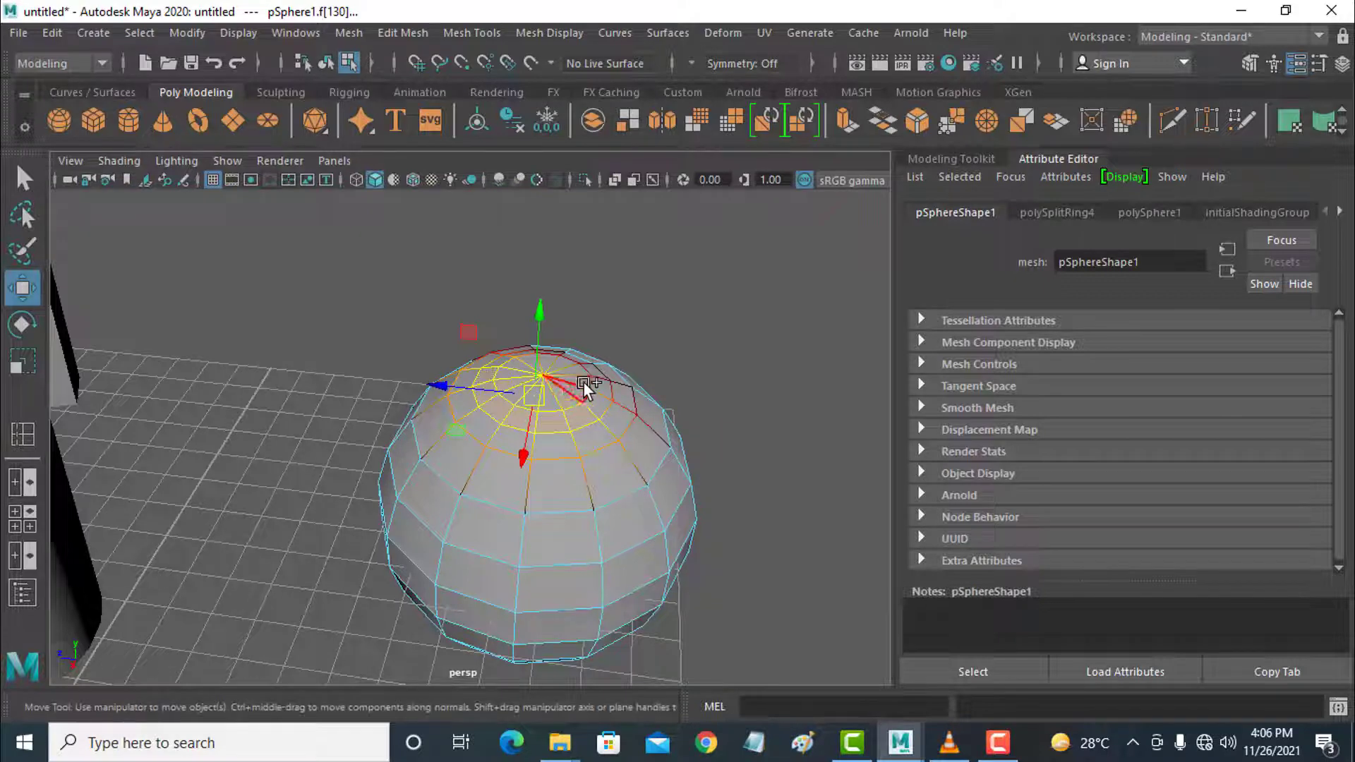
{"action": "left_click", "coordinate": [578, 385], "text": "shift"}
{"action": "left_click", "coordinate": [540, 360], "text": "shift"}
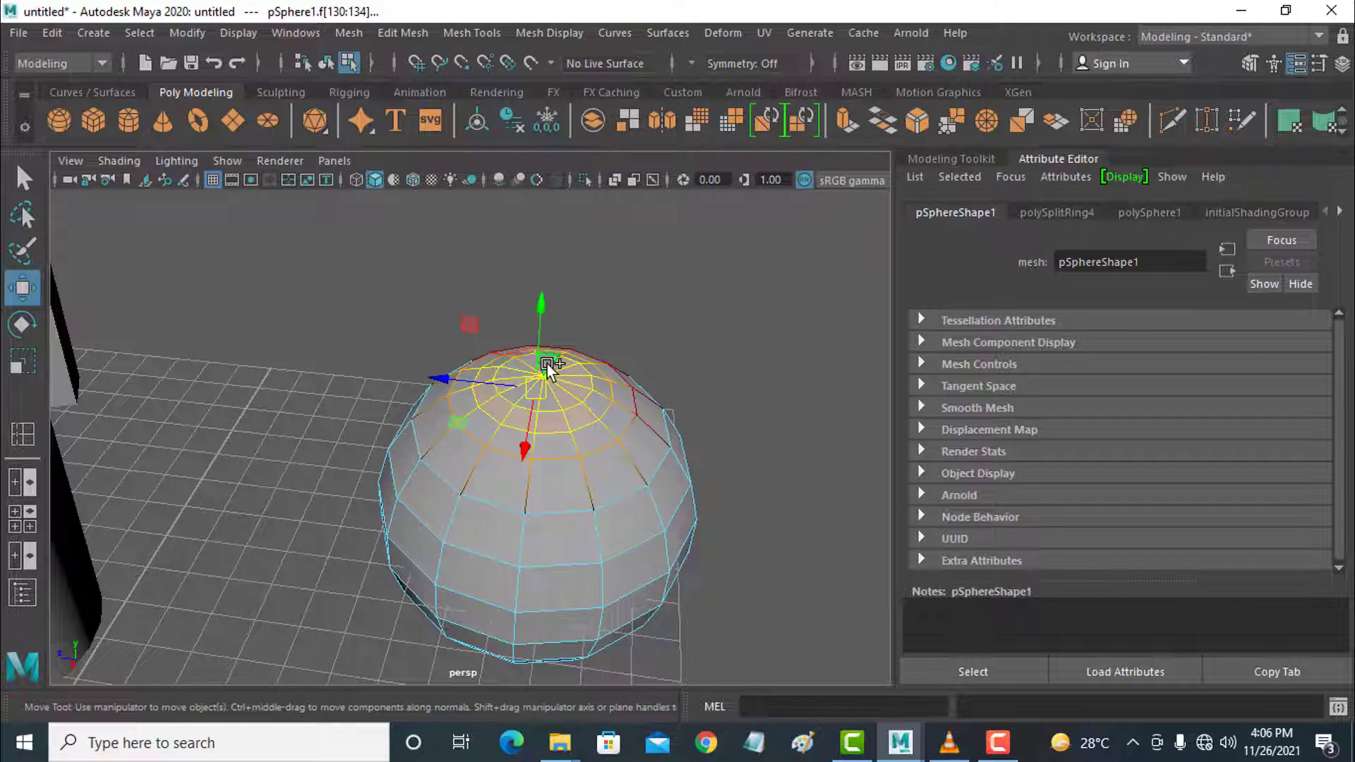
{"action": "left_click", "coordinate": [530, 364]}
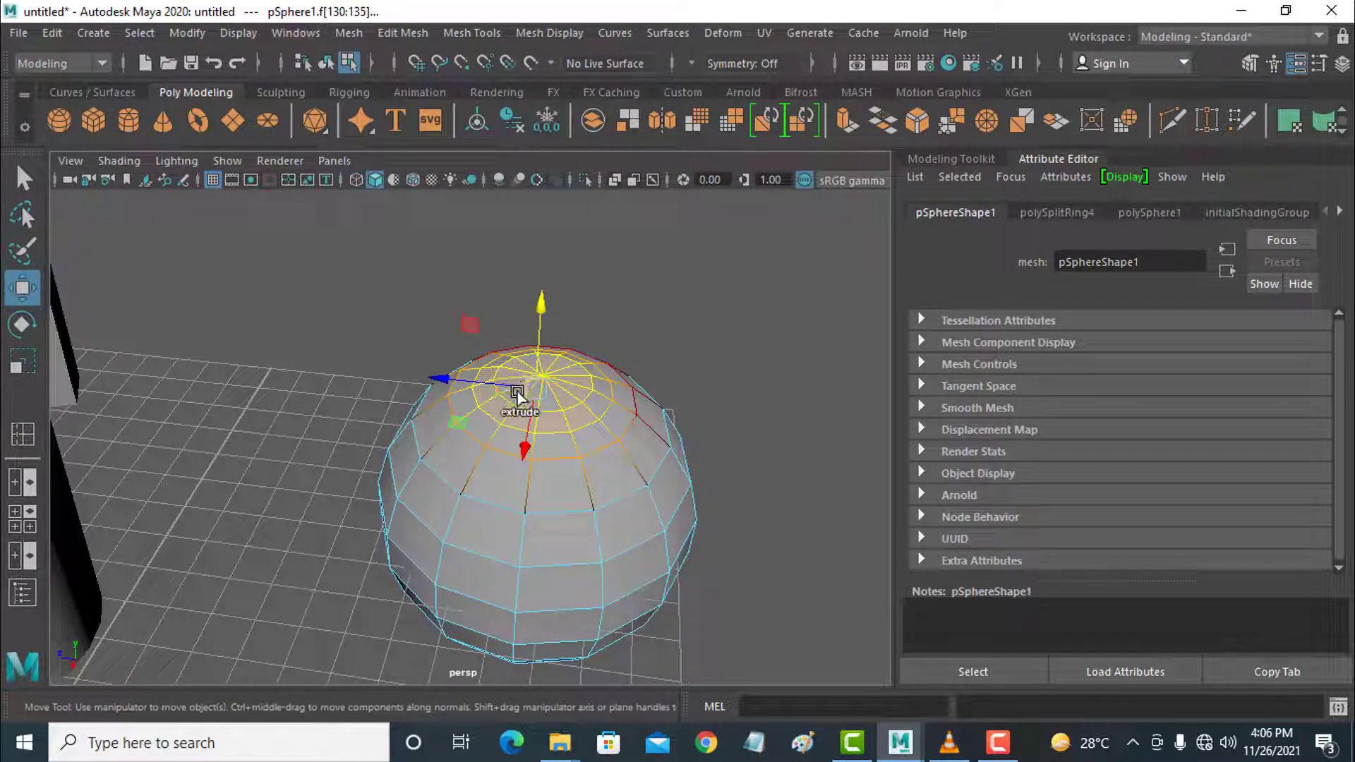
- Add the remaining faces around the upper pole so the whole cap inside the inserted edge loop is selected
{"action": "scroll", "coordinate": [528, 387], "scroll_direction": "up", "scroll_amount": 3}
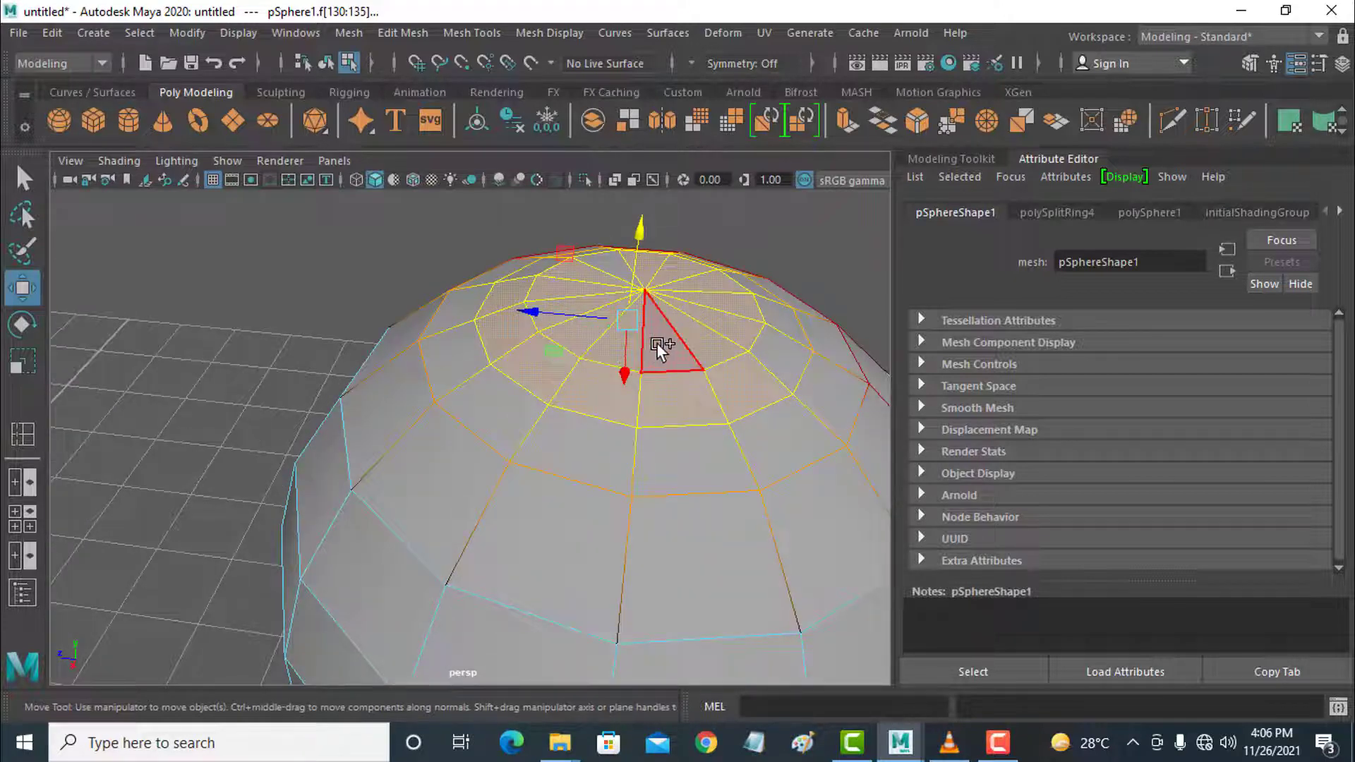
{"action": "left_click", "coordinate": [616, 272], "text": "shift"}
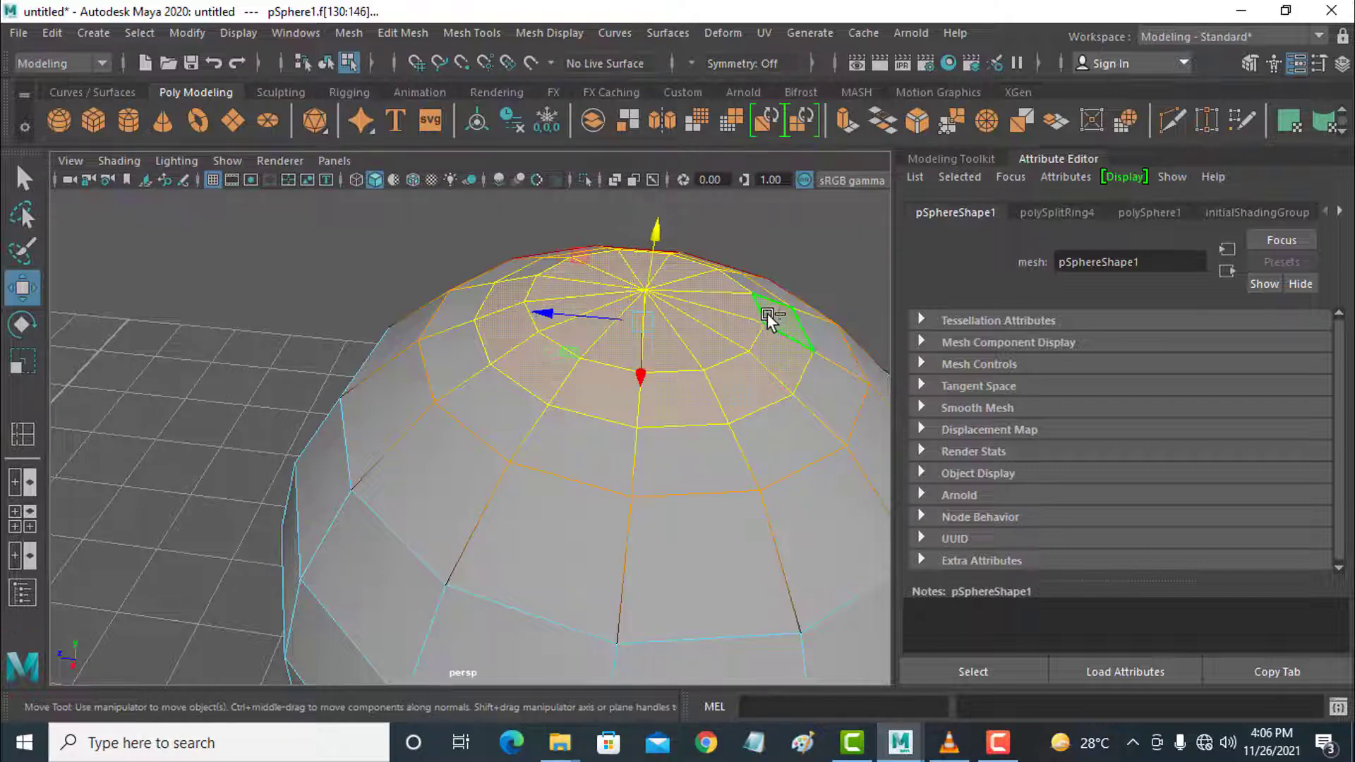
{"action": "left_click_drag", "start_coordinate": [729, 467], "coordinate": [772, 481], "text": "alt"}
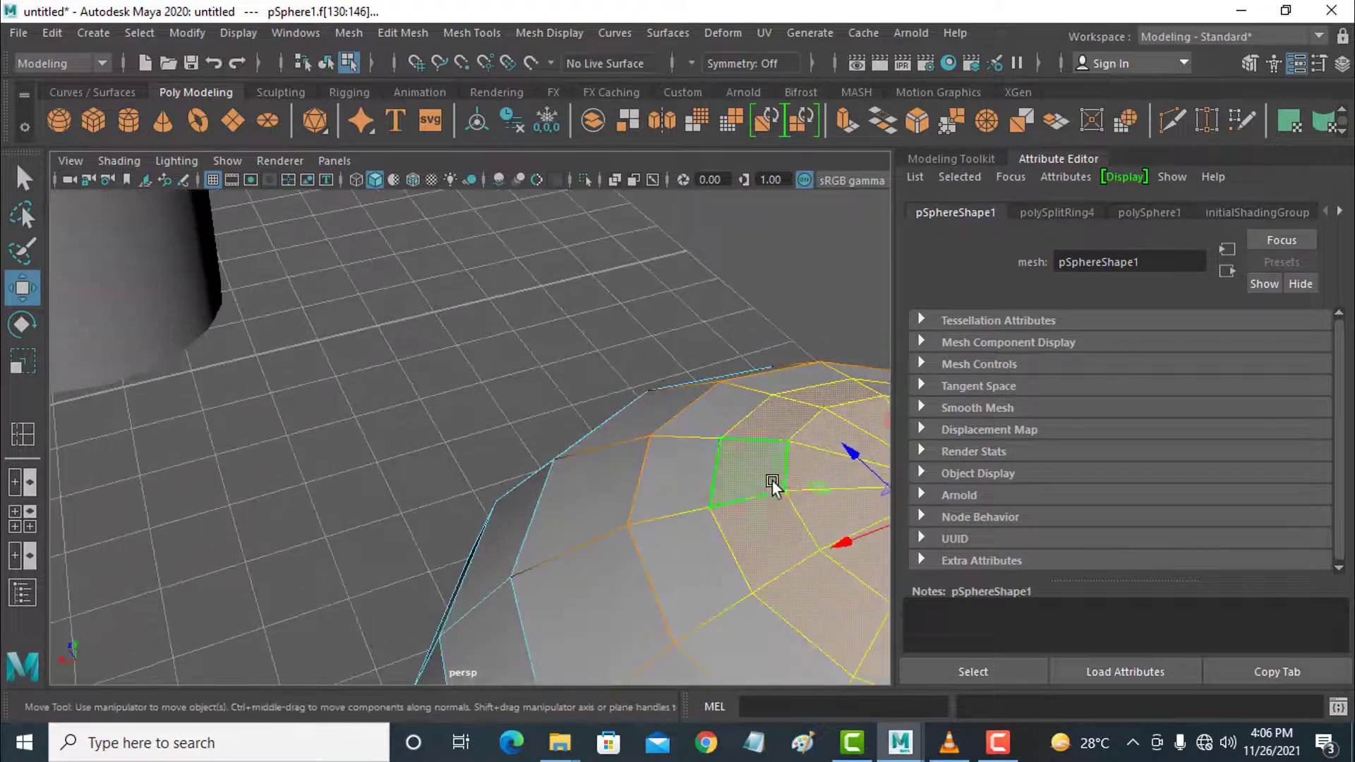
{"action": "middle_click_drag", "start_coordinate": [736, 489], "coordinate": [590, 416], "text": "alt"}
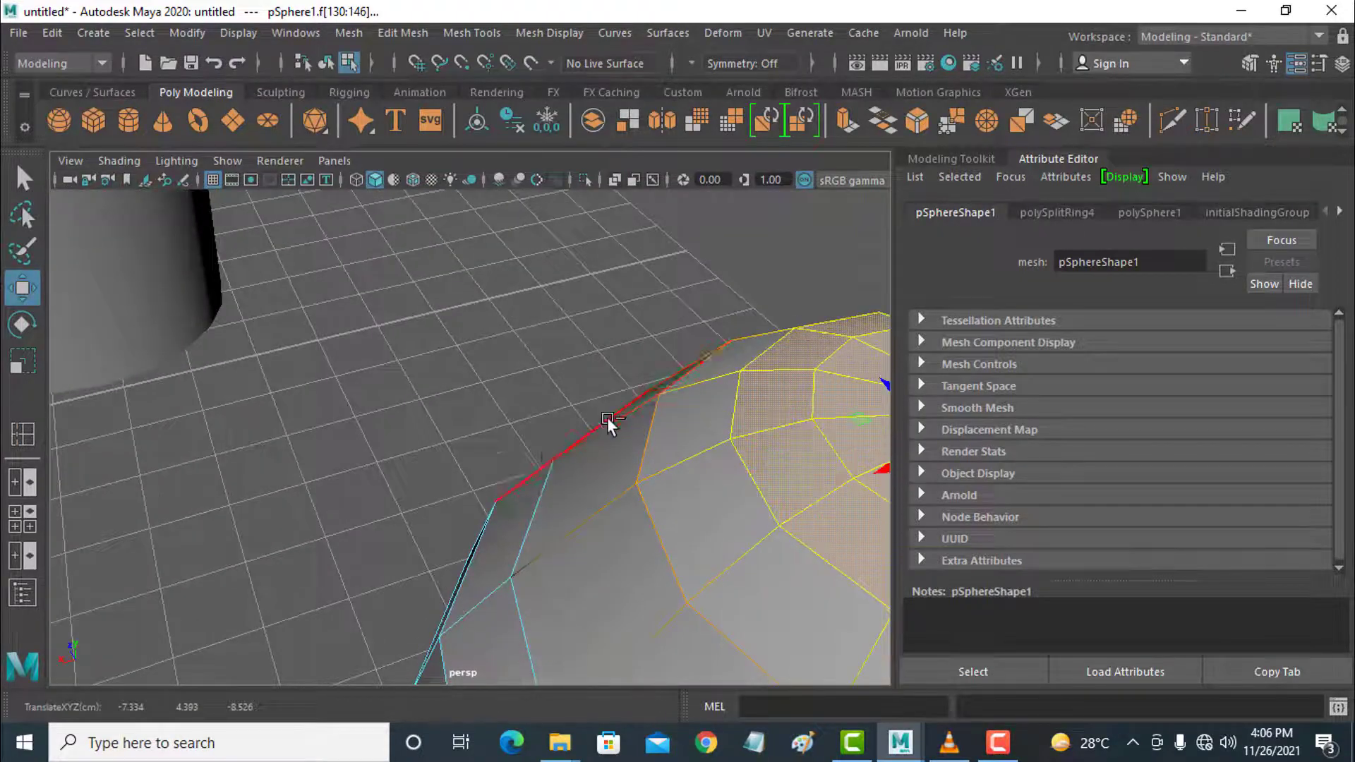
{"action": "right_click_drag", "start_coordinate": [696, 484], "coordinate": [326, 329], "text": "alt"}
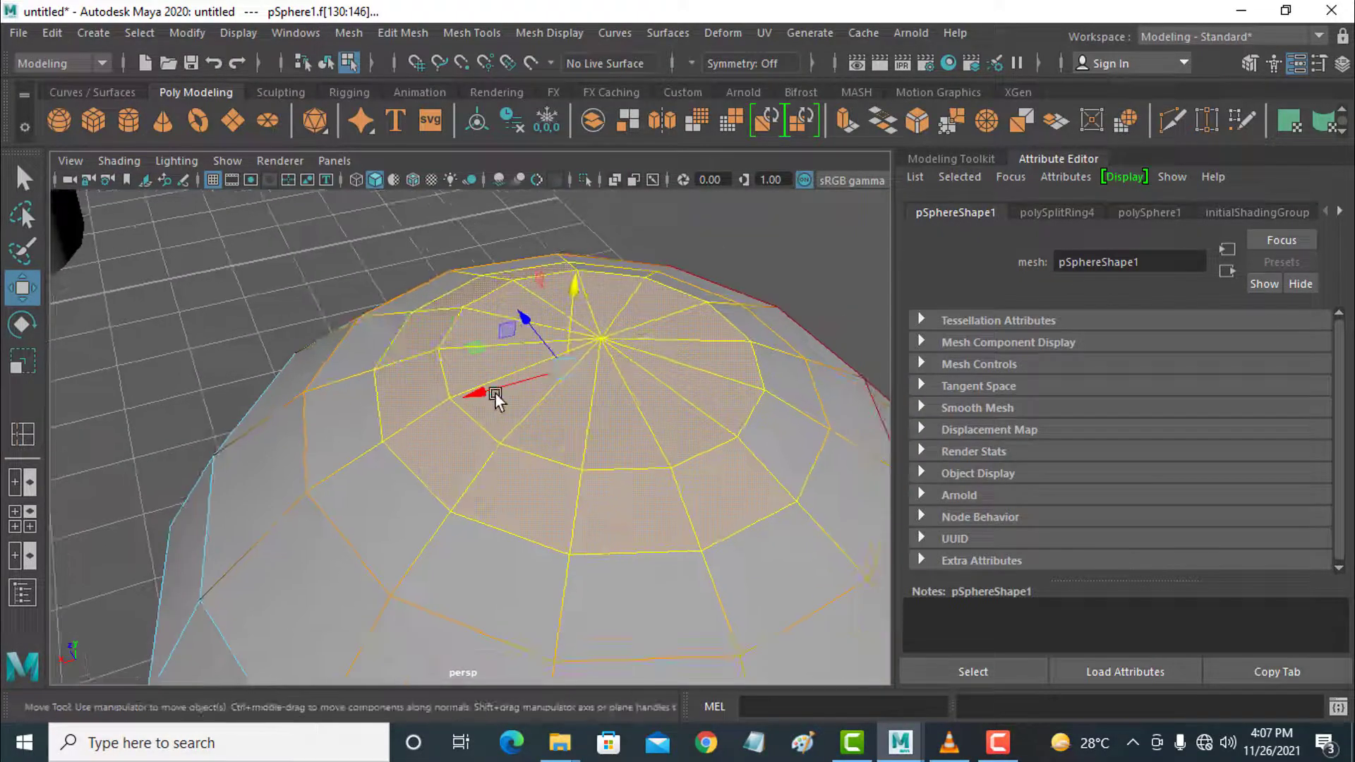
{"action": "right_click_drag", "start_coordinate": [494, 393], "coordinate": [458, 413], "text": "alt"}
{"action": "left_click_drag", "start_coordinate": [629, 469], "coordinate": [611, 485], "text": "alt"}
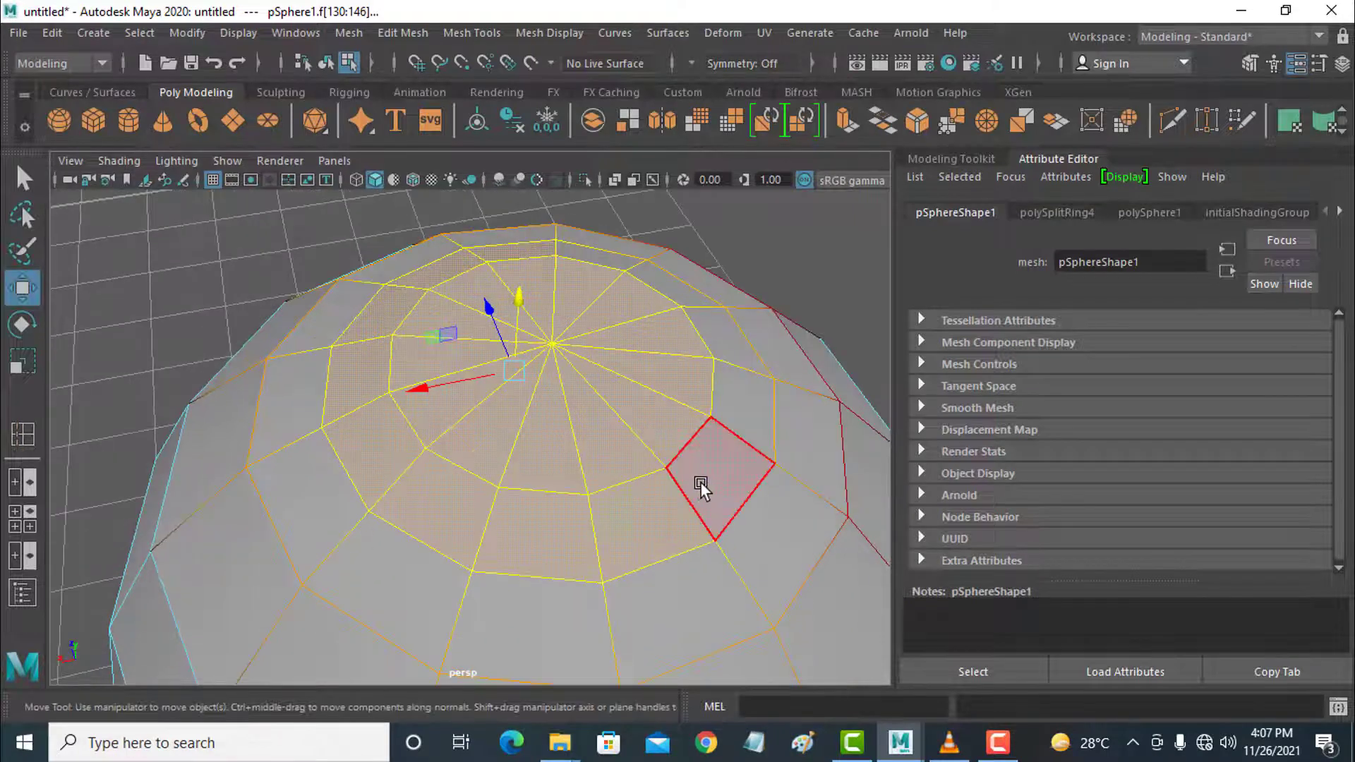
{"action": "left_click", "coordinate": [698, 311], "text": "shift"}
{"action": "left_click", "coordinate": [606, 265], "text": "shift"}
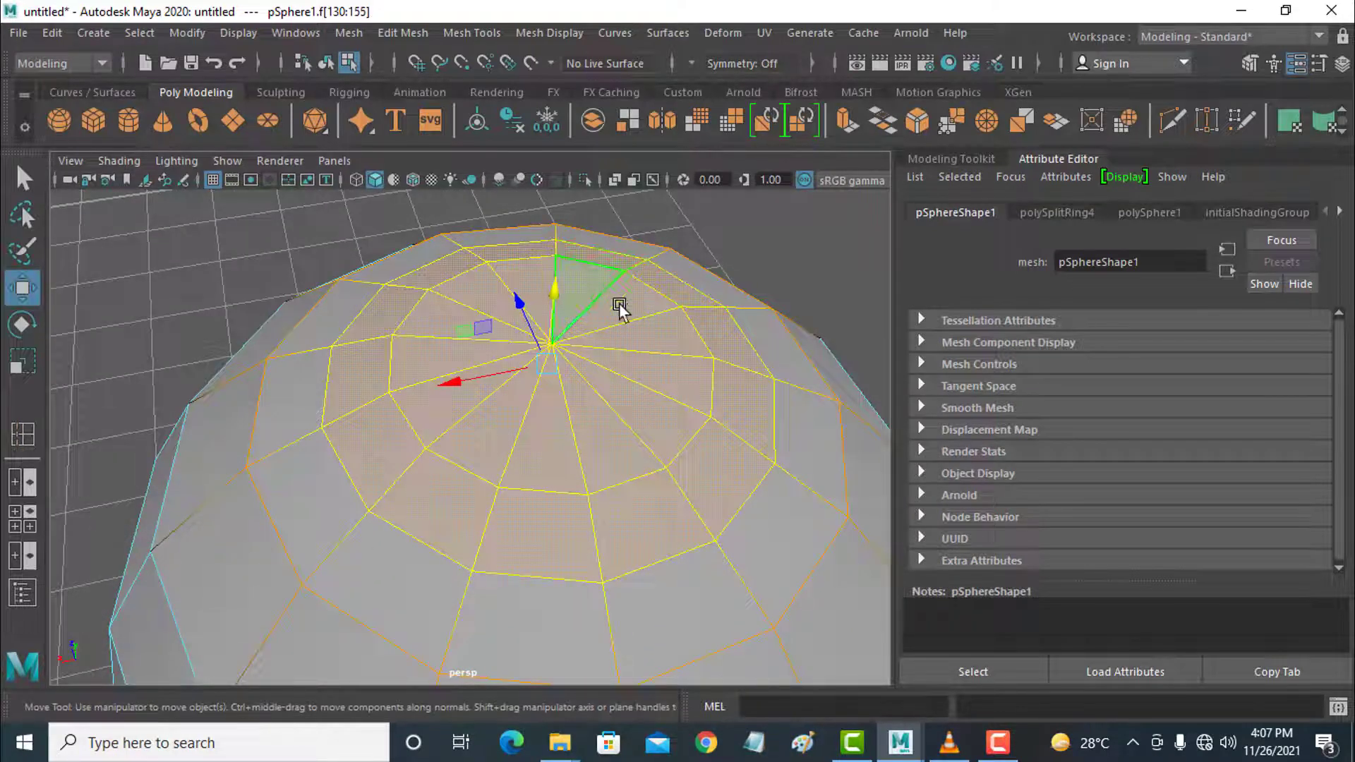
{"action": "left_click_drag", "start_coordinate": [593, 487], "coordinate": [618, 437], "text": "alt"}
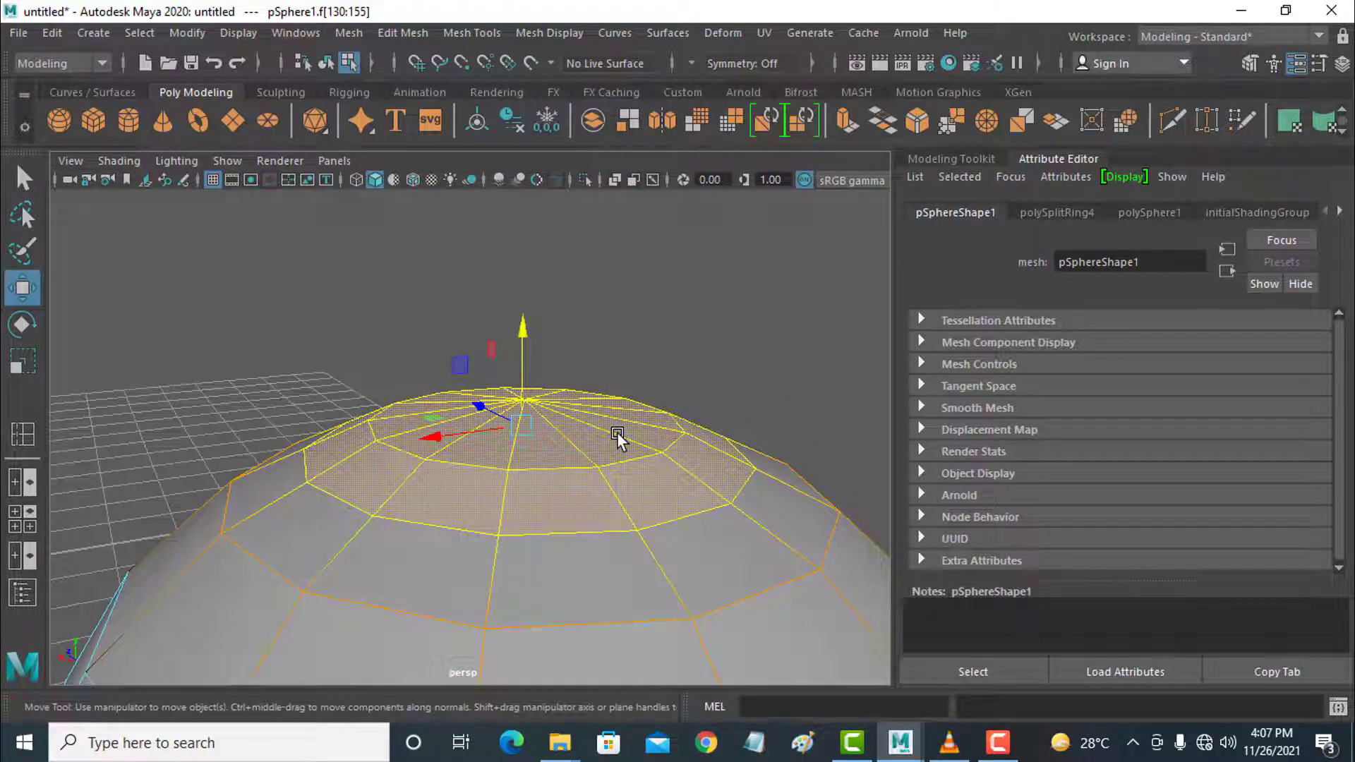
- Extrude the cap faces with a local Z translation of about -0.009 and try to scale them down uniformly to about 0.734
{"action": "key", "text": "ctrl+e"}
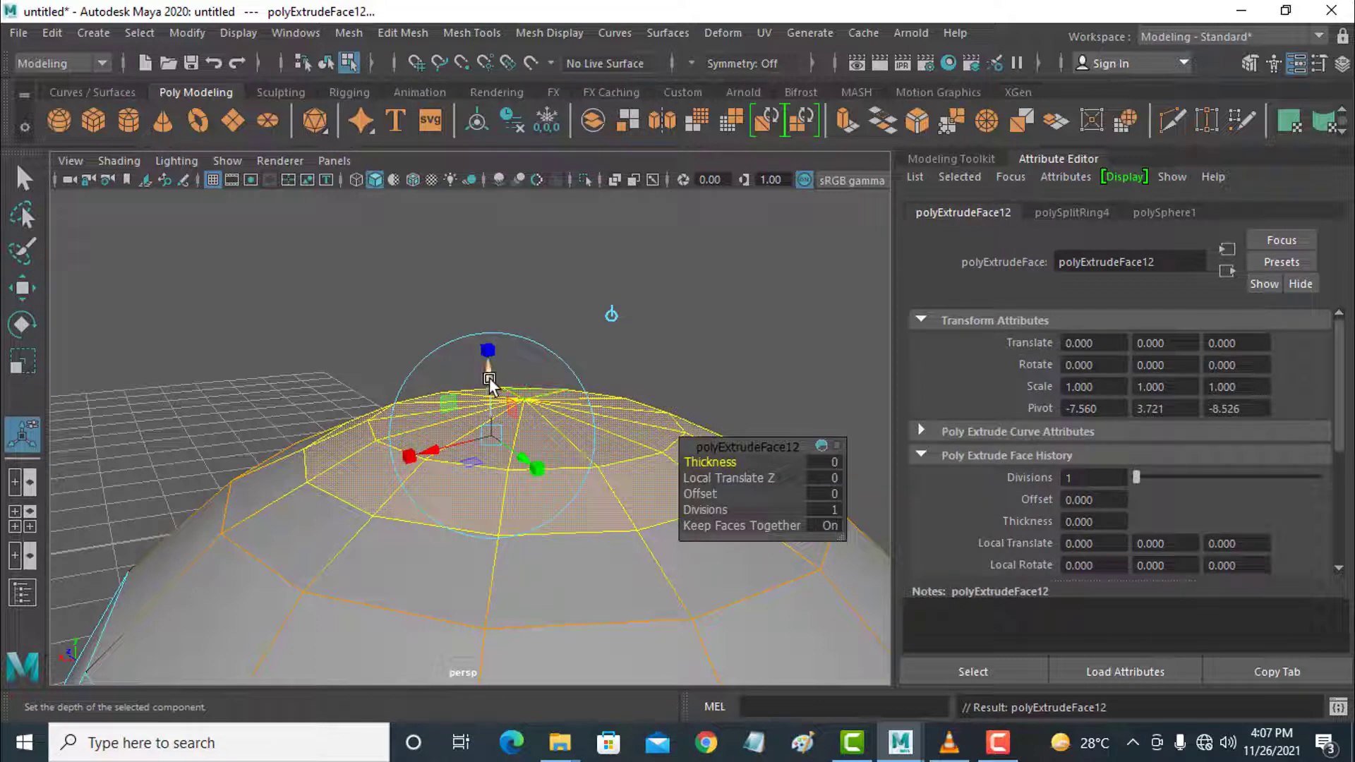
{"action": "mouse_move", "coordinate": [489, 379]}
{"action": "left_mouse_down"}
{"action": "mouse_move", "coordinate": [488, 427]}
{"action": "mouse_move", "coordinate": [497, 379]}
{"action": "left_mouse_up"}
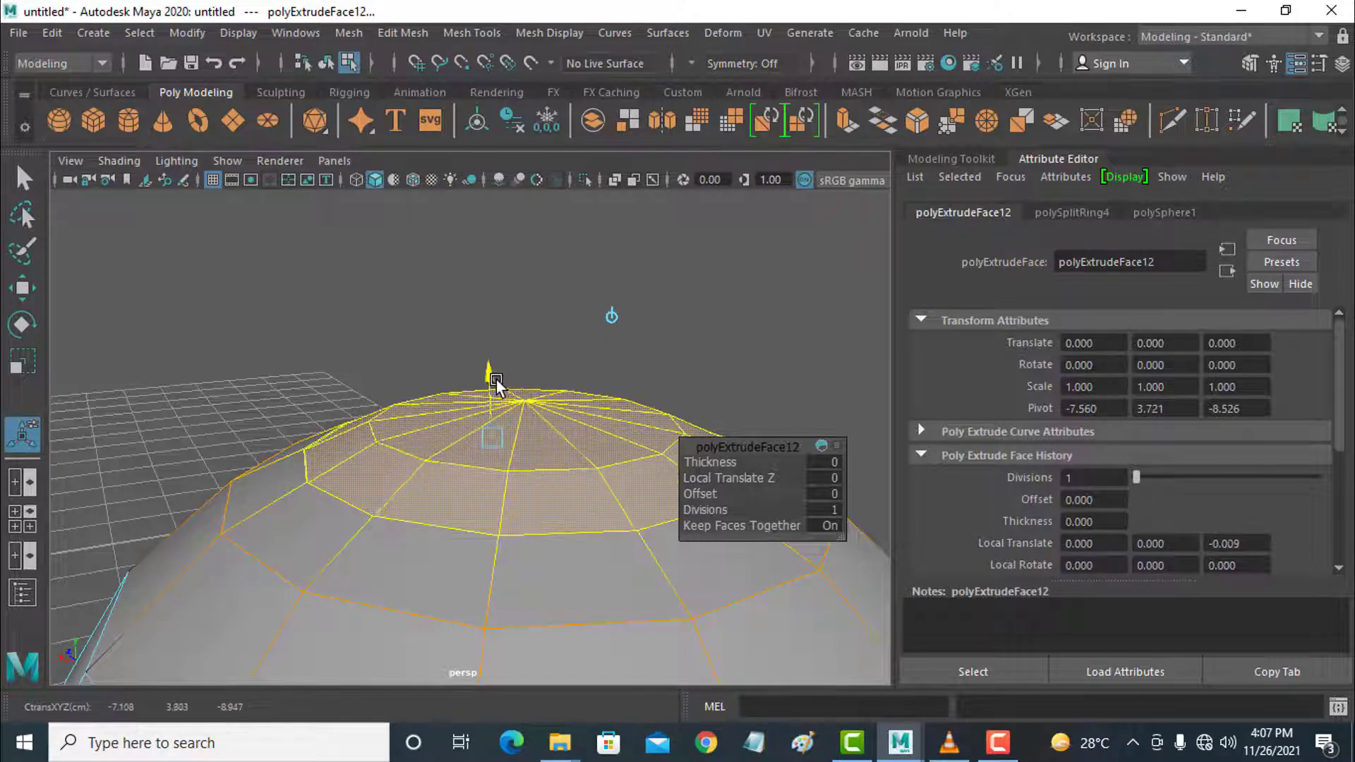
{"action": "key", "text": "t"}
{"action": "scroll", "coordinate": [511, 416], "scroll_direction": "up", "scroll_amount": 2}
{"action": "scroll", "coordinate": [510, 416], "scroll_direction": "down", "scroll_amount": 2}
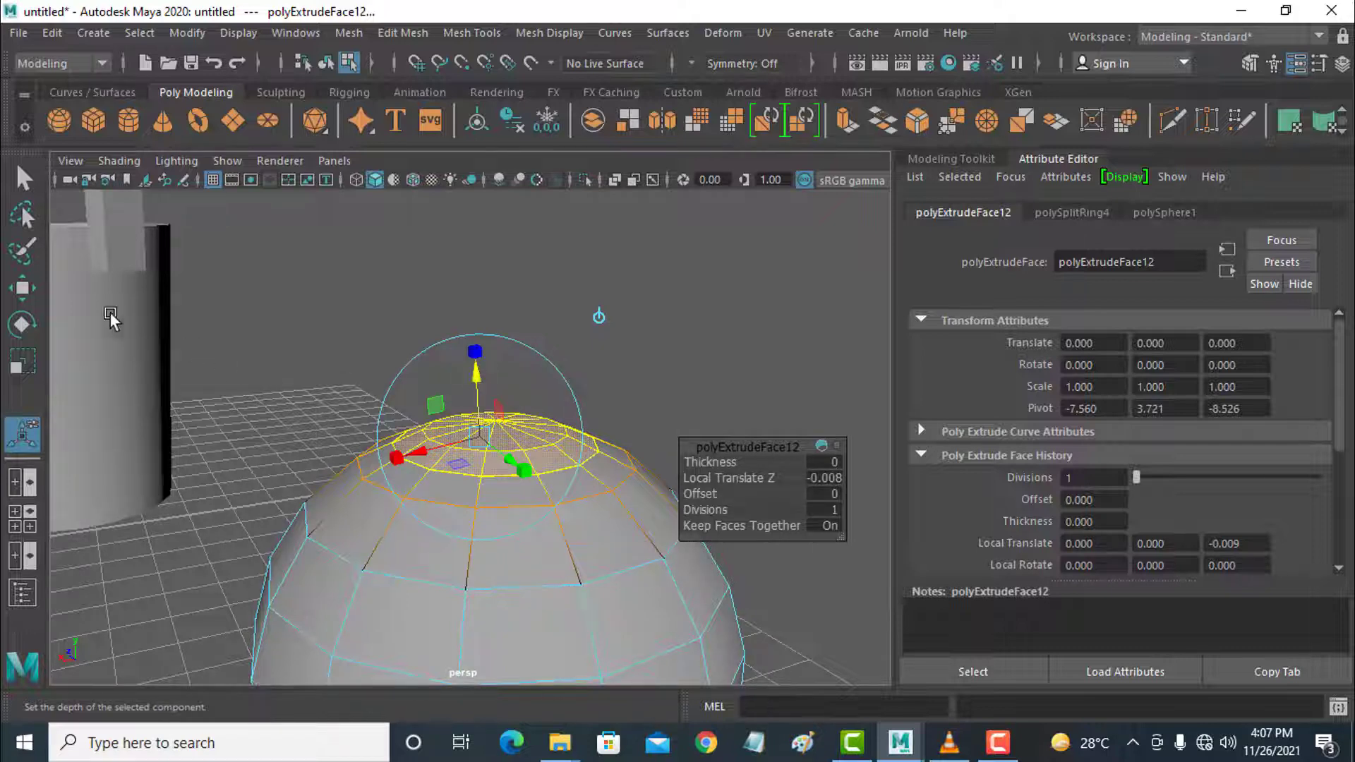
{"action": "left_click", "coordinate": [21, 361]}
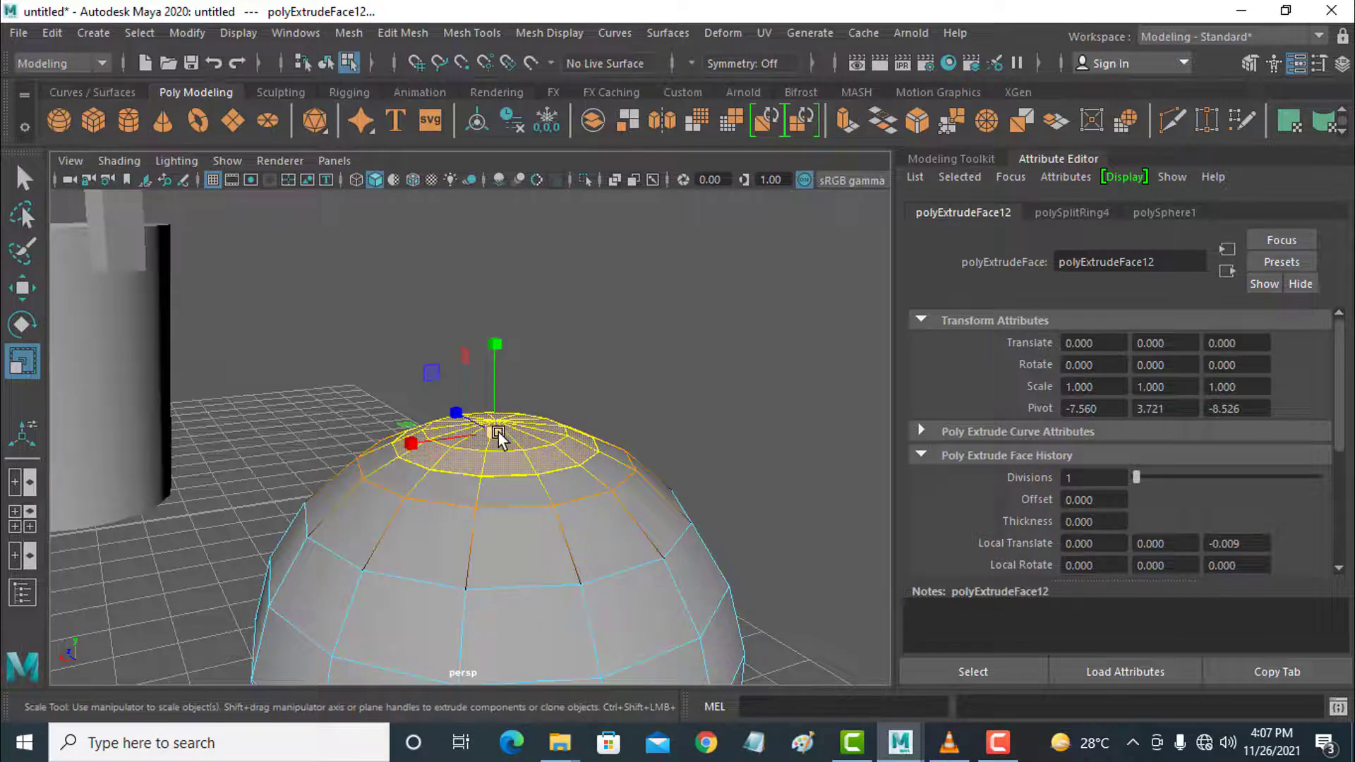
{"action": "left_click_drag", "start_coordinate": [498, 434], "coordinate": [460, 444]}
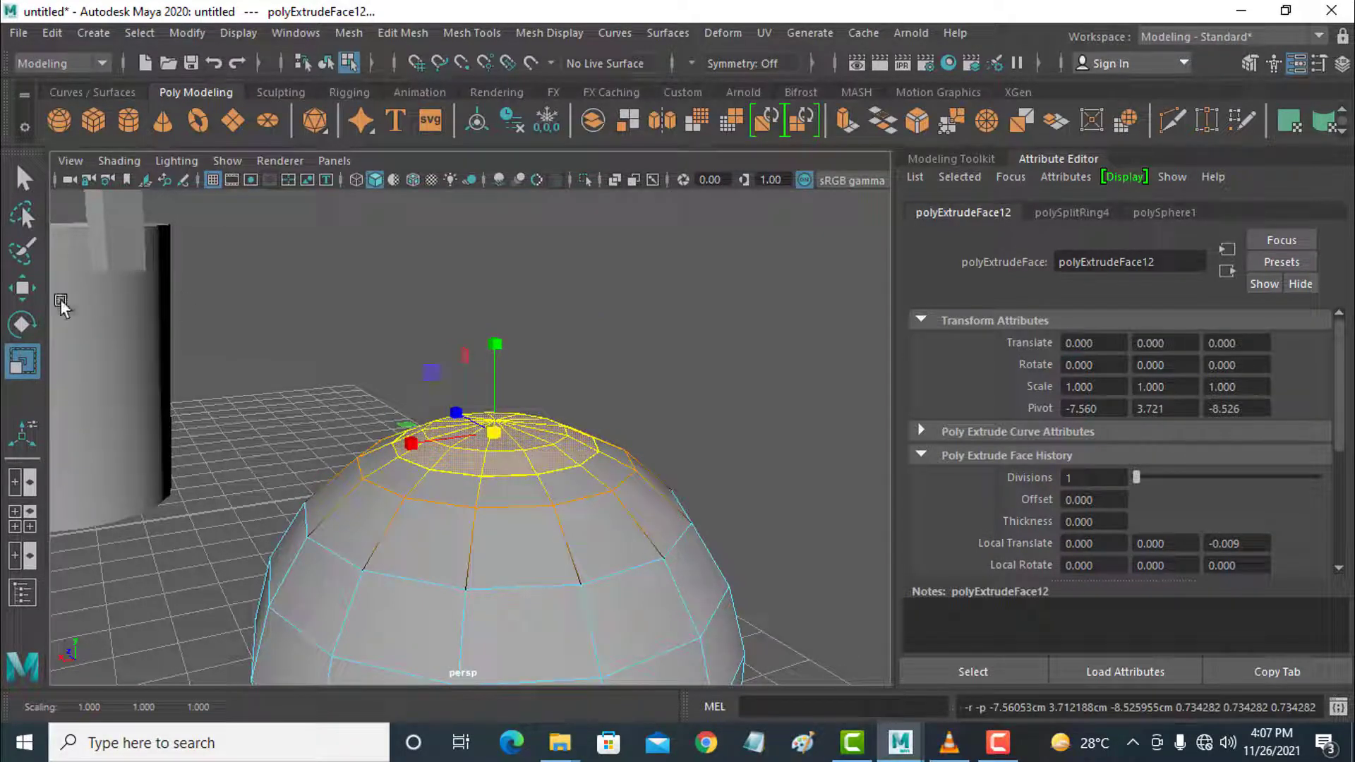
{"action": "left_click", "coordinate": [25, 292]}
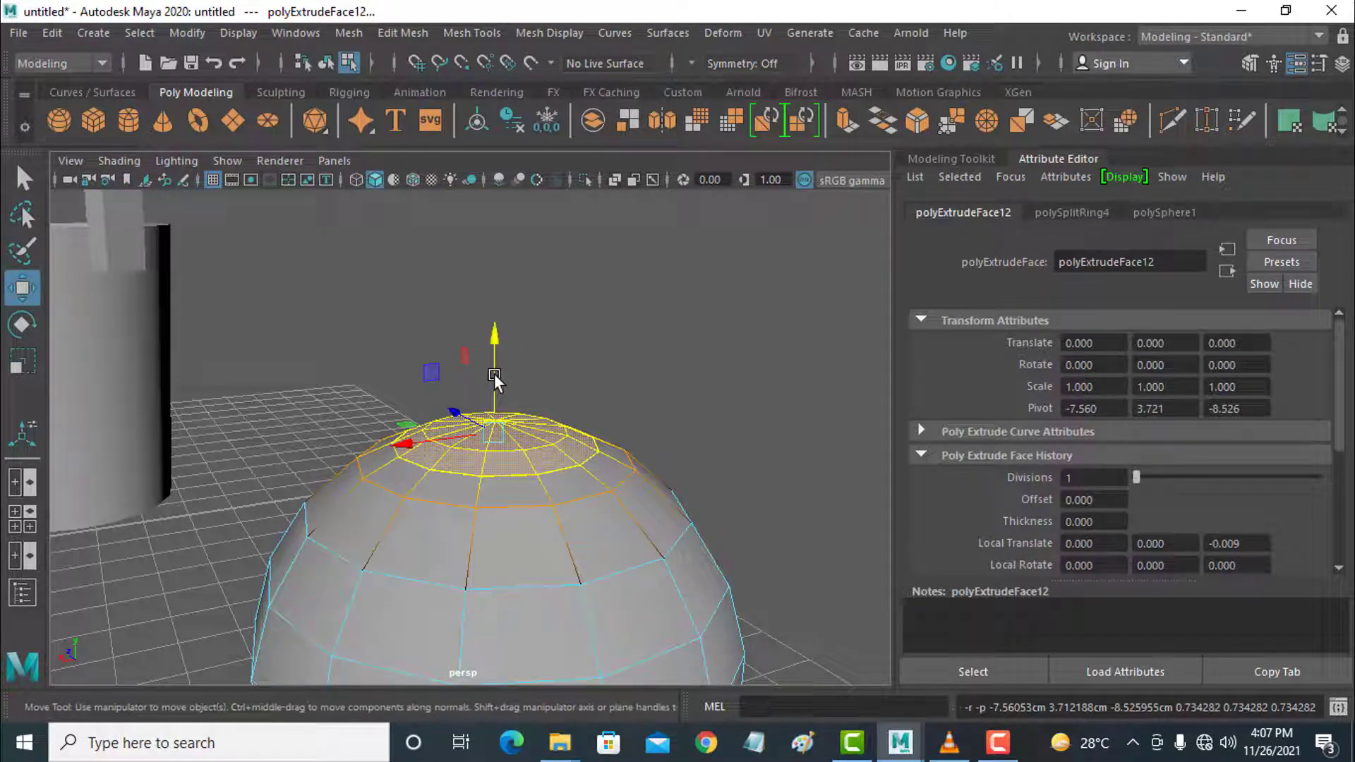
- Extrude the cap upward by about 1.006 as a neck, and extrude its top faces again and scale them inward to straighten the neck
{"action": "key", "text": "ctrl+e"}
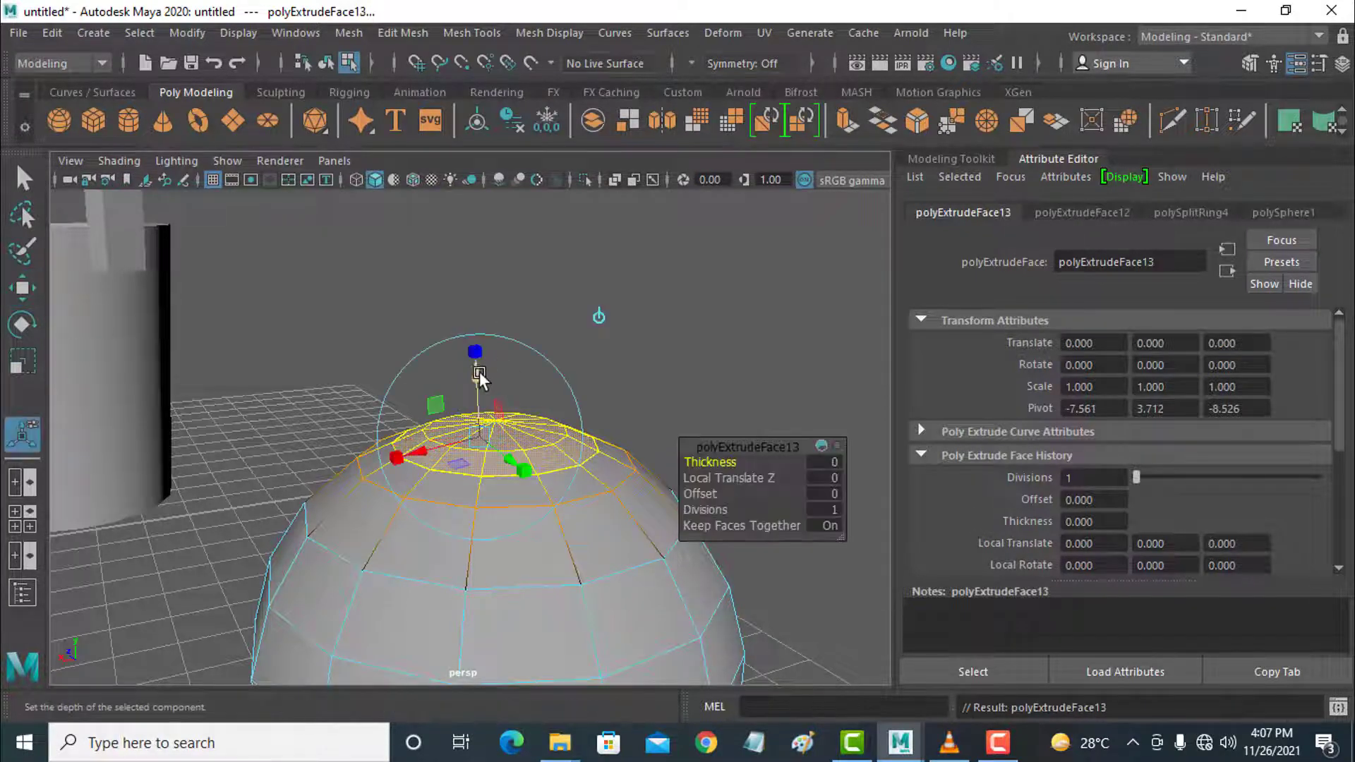
{"action": "left_click_drag", "start_coordinate": [480, 371], "coordinate": [486, 303]}
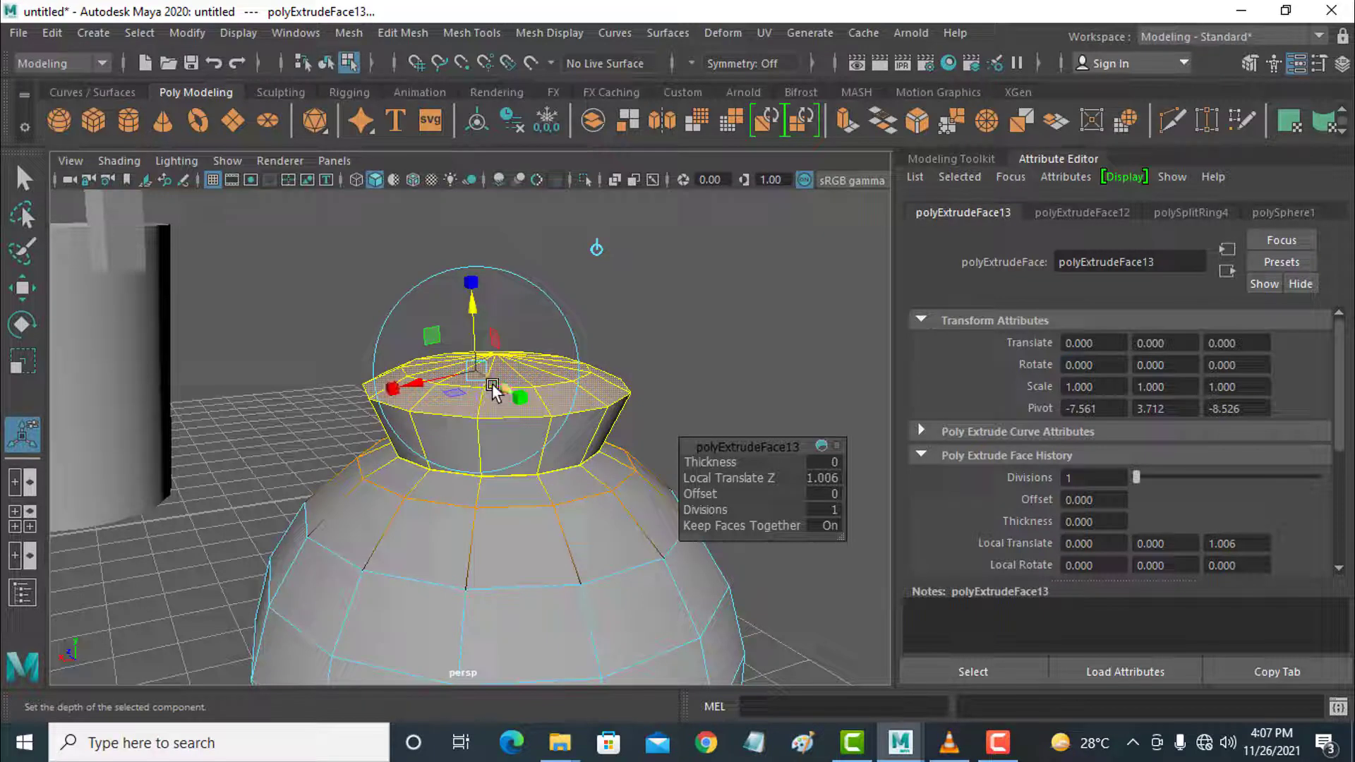
{"action": "key", "text": "ctrl+e"}
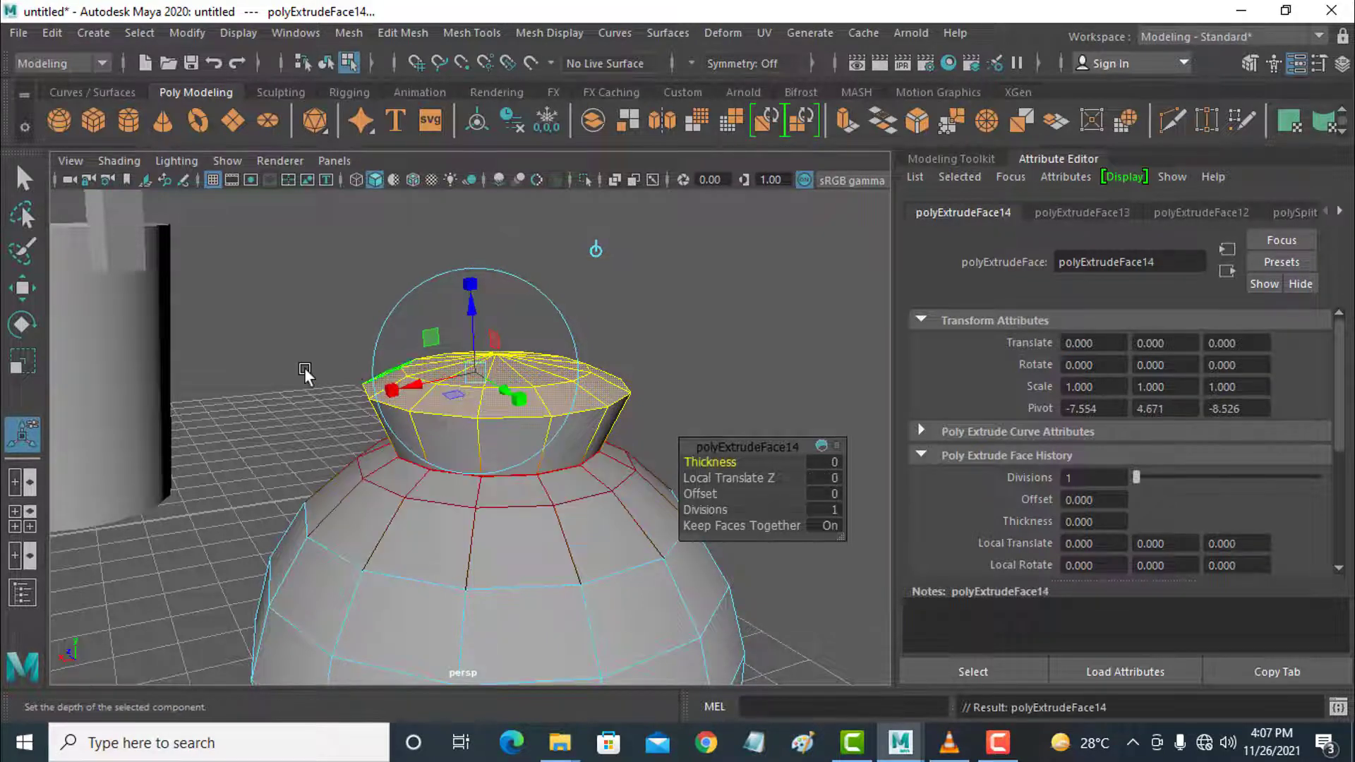
{"action": "left_click", "coordinate": [24, 362]}
{"action": "left_click_drag", "start_coordinate": [499, 370], "coordinate": [442, 477]}
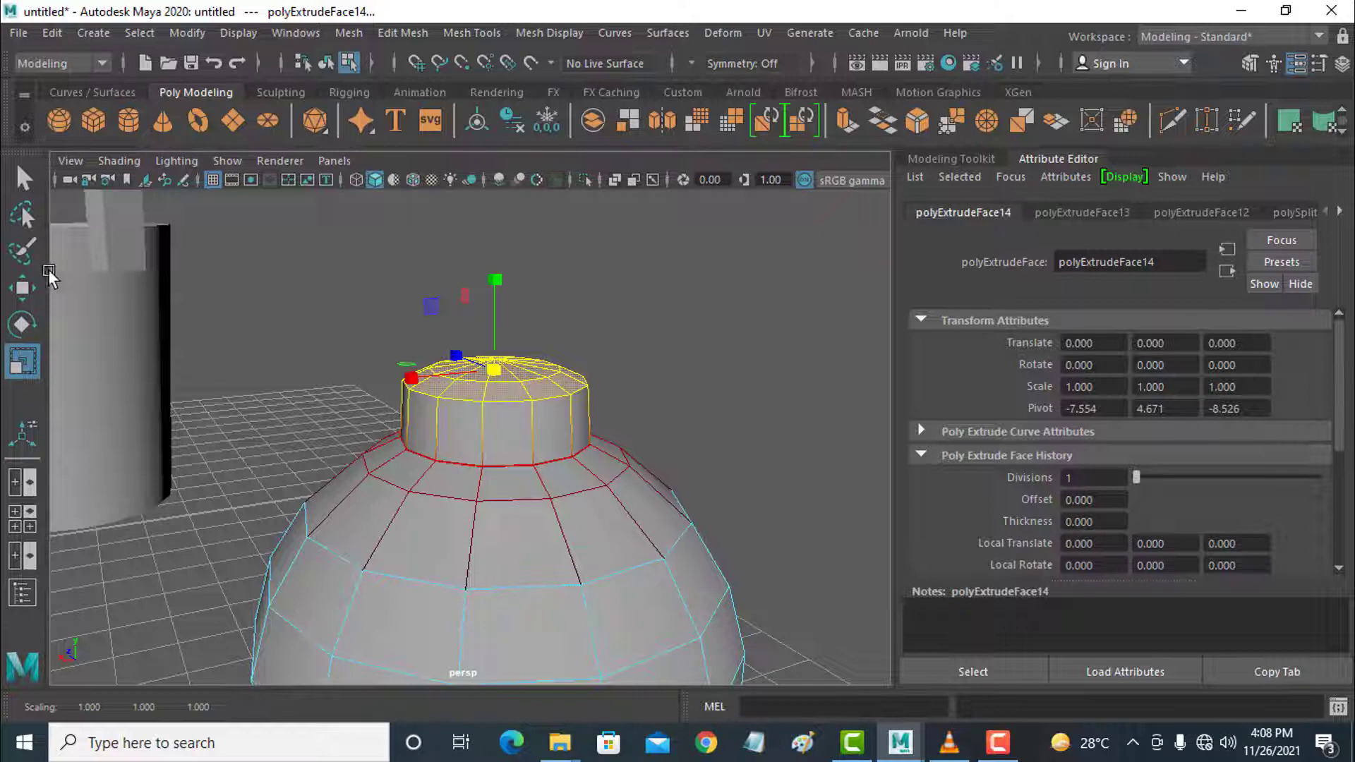
{"action": "left_click", "coordinate": [24, 291]}
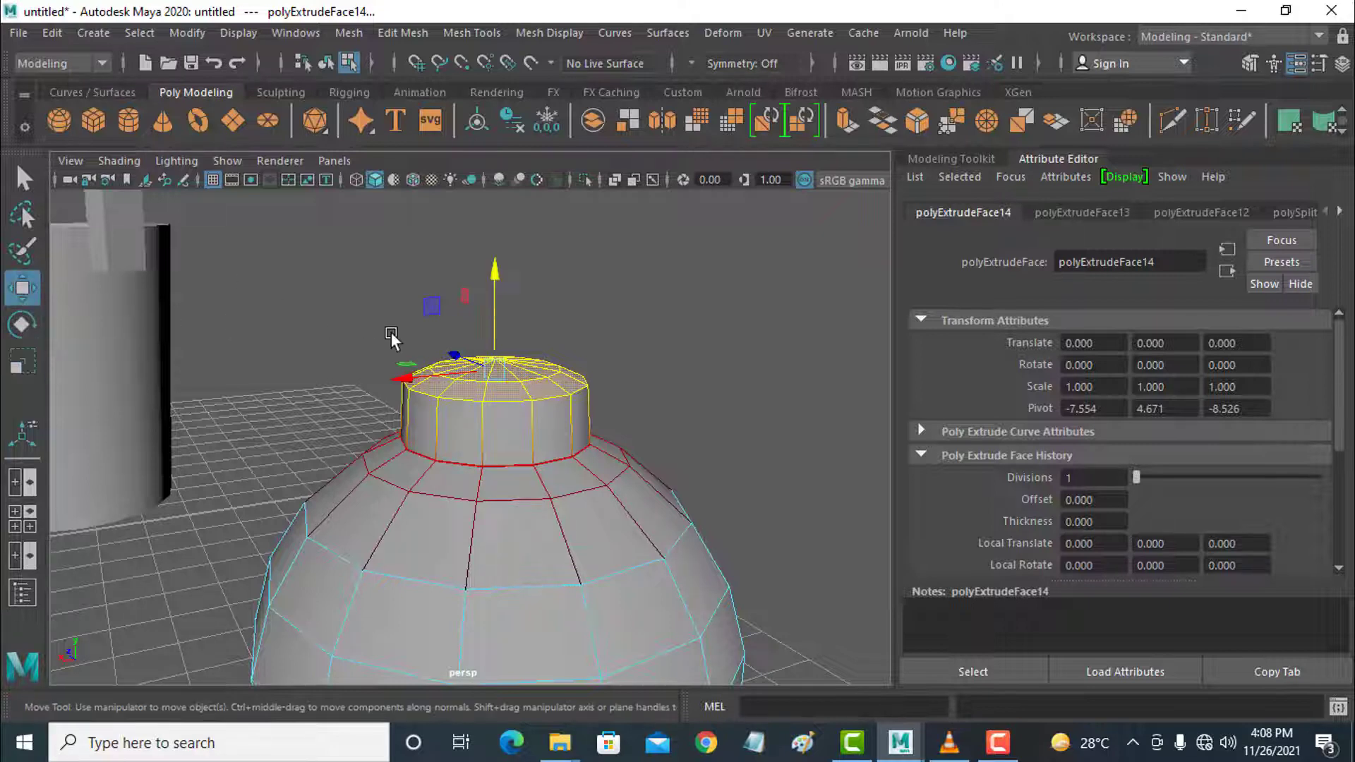
- Extrude the neck's top faces down into the neck by about 0.179 and delete them to leave an opening
{"action": "key", "text": "ctrl+e"}
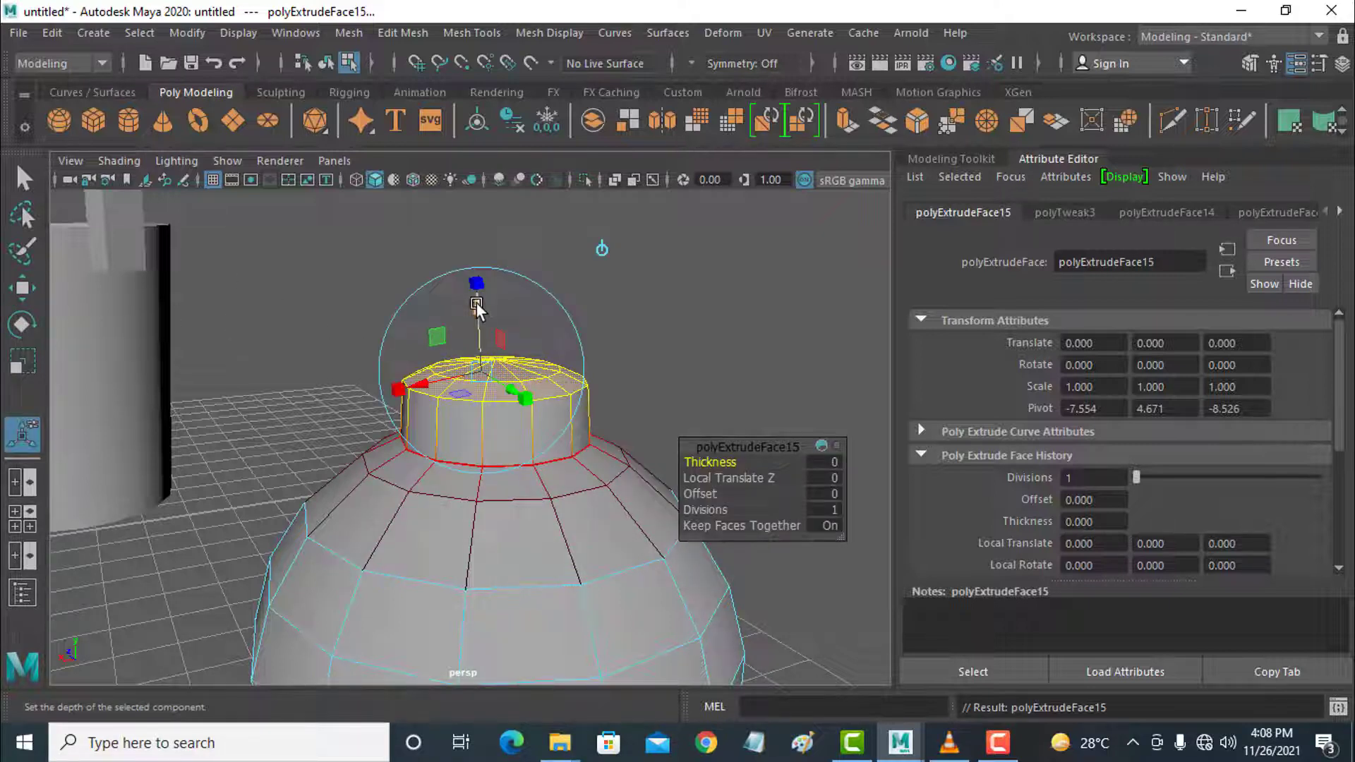
{"action": "mouse_move", "coordinate": [476, 302]}
{"action": "left_mouse_down"}
{"action": "mouse_move", "coordinate": [492, 487]}
{"action": "mouse_move", "coordinate": [493, 315]}
{"action": "left_mouse_up"}
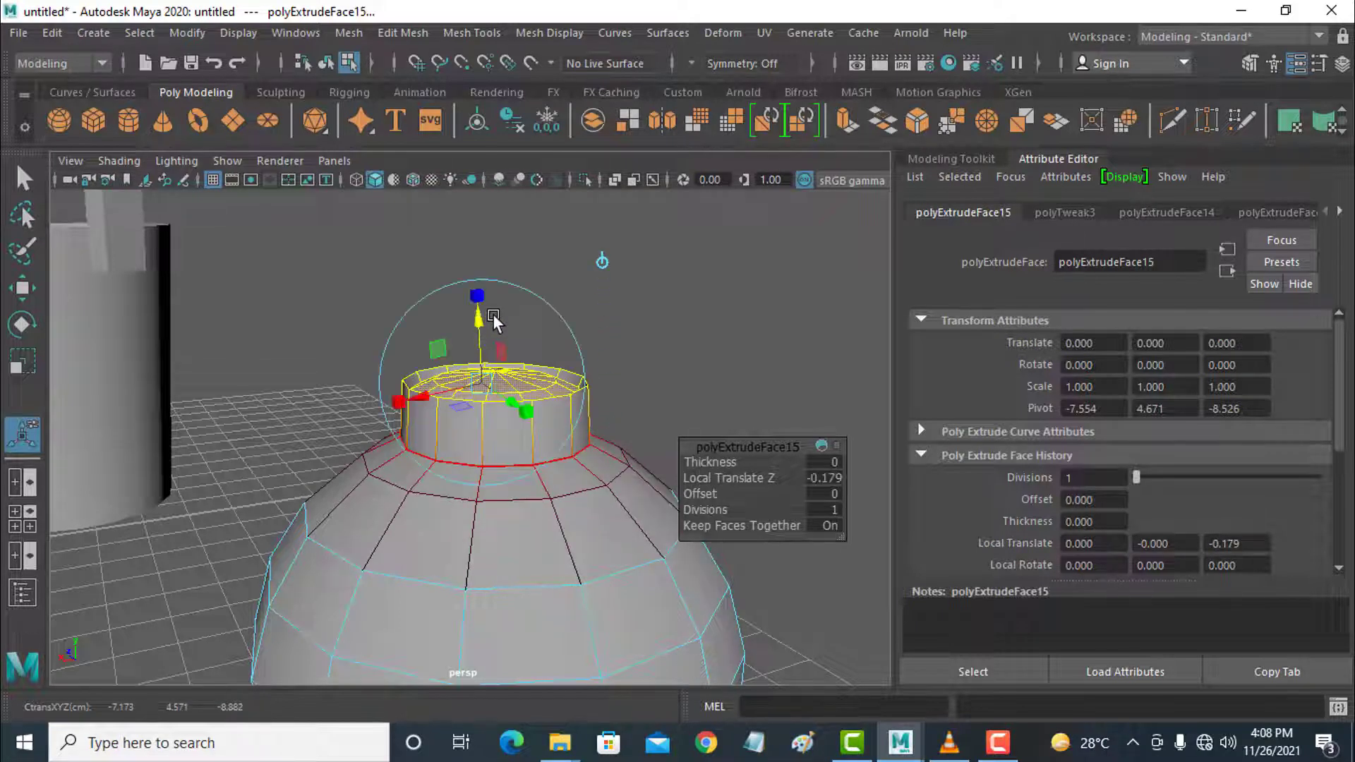
{"action": "key", "text": "Delete"}
{"action": "left_click_drag", "start_coordinate": [504, 401], "coordinate": [572, 448], "text": "alt"}
{"action": "scroll", "coordinate": [551, 459], "scroll_direction": "down", "scroll_amount": 5}
{"action": "left_click", "coordinate": [487, 514]}
{"action": "left_click_drag", "start_coordinate": [487, 521], "coordinate": [454, 530], "text": "alt"}
{"action": "left_click", "coordinate": [496, 533]}
- In the top view, create a polygon cube slab beside the bucket, about 17.09 wide, 1.03 high and 9.18 deep
{"action": "scroll", "coordinate": [446, 484], "scroll_direction": "down", "scroll_amount": 3}
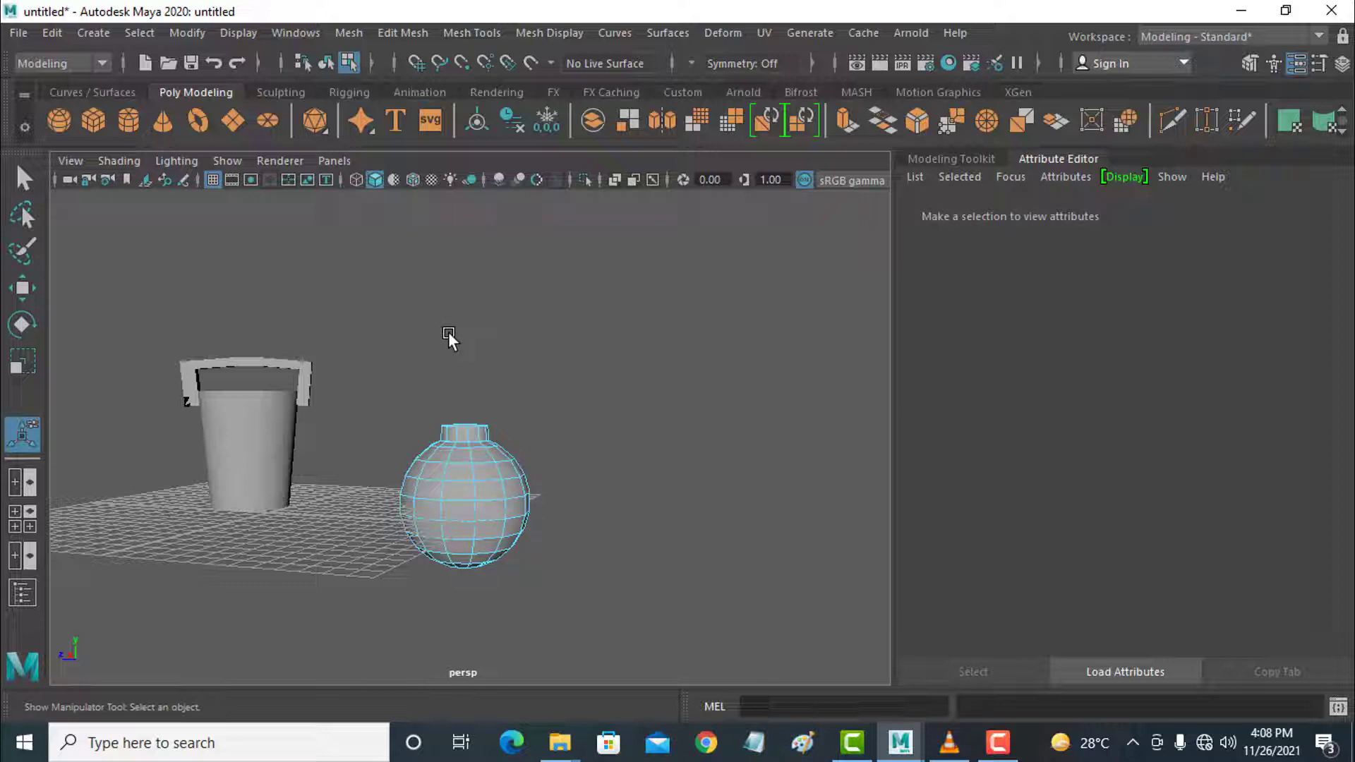
{"action": "scroll", "coordinate": [448, 332], "scroll_direction": "up", "scroll_amount": 3}
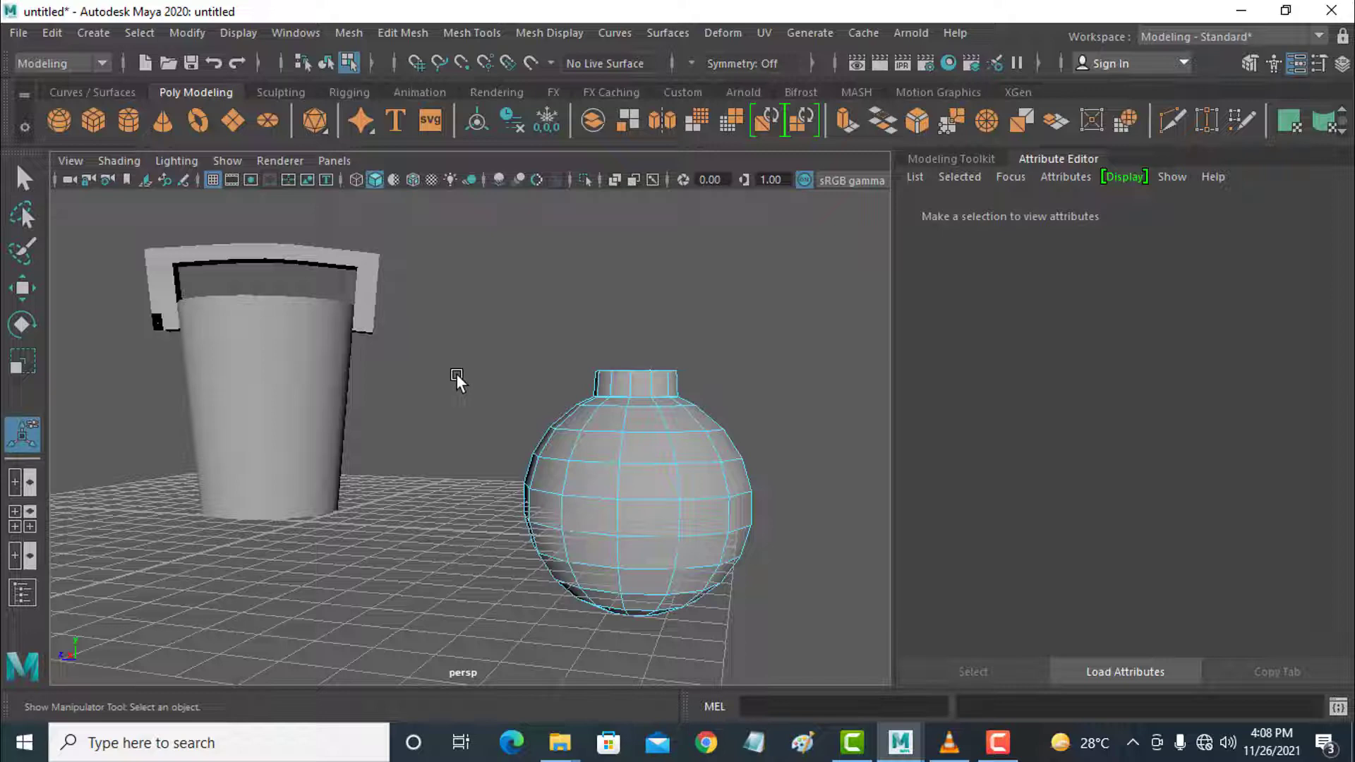
{"action": "left_click", "coordinate": [334, 163]}
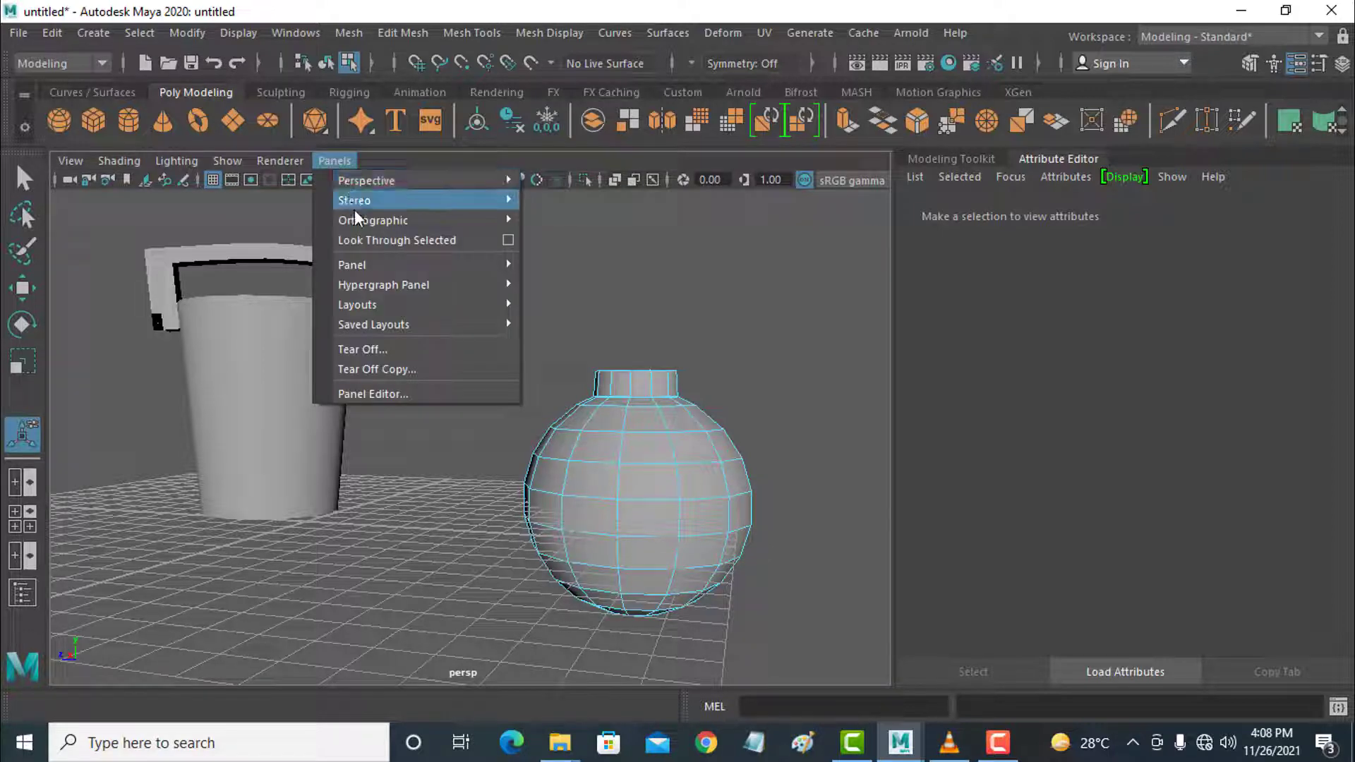
{"action": "mouse_move", "coordinate": [358, 223]}
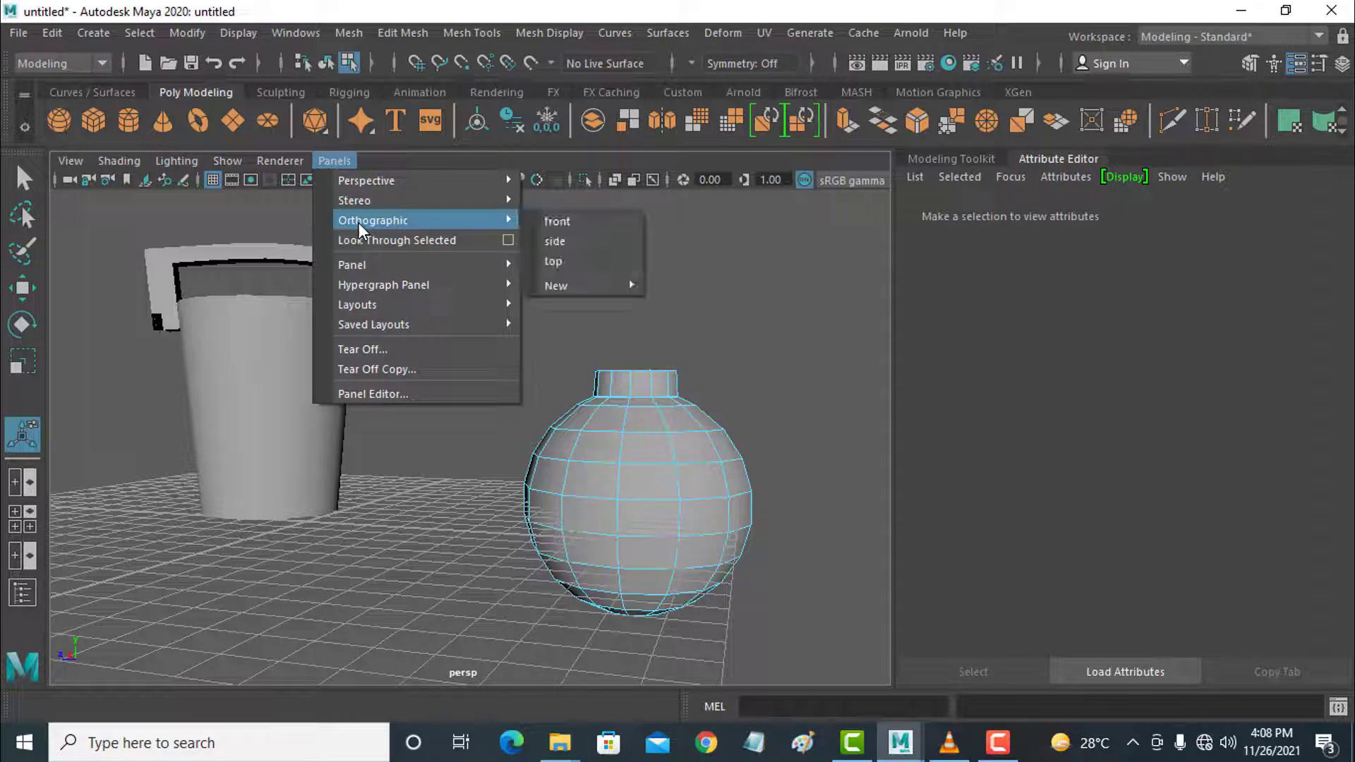
{"action": "left_click", "coordinate": [565, 260]}
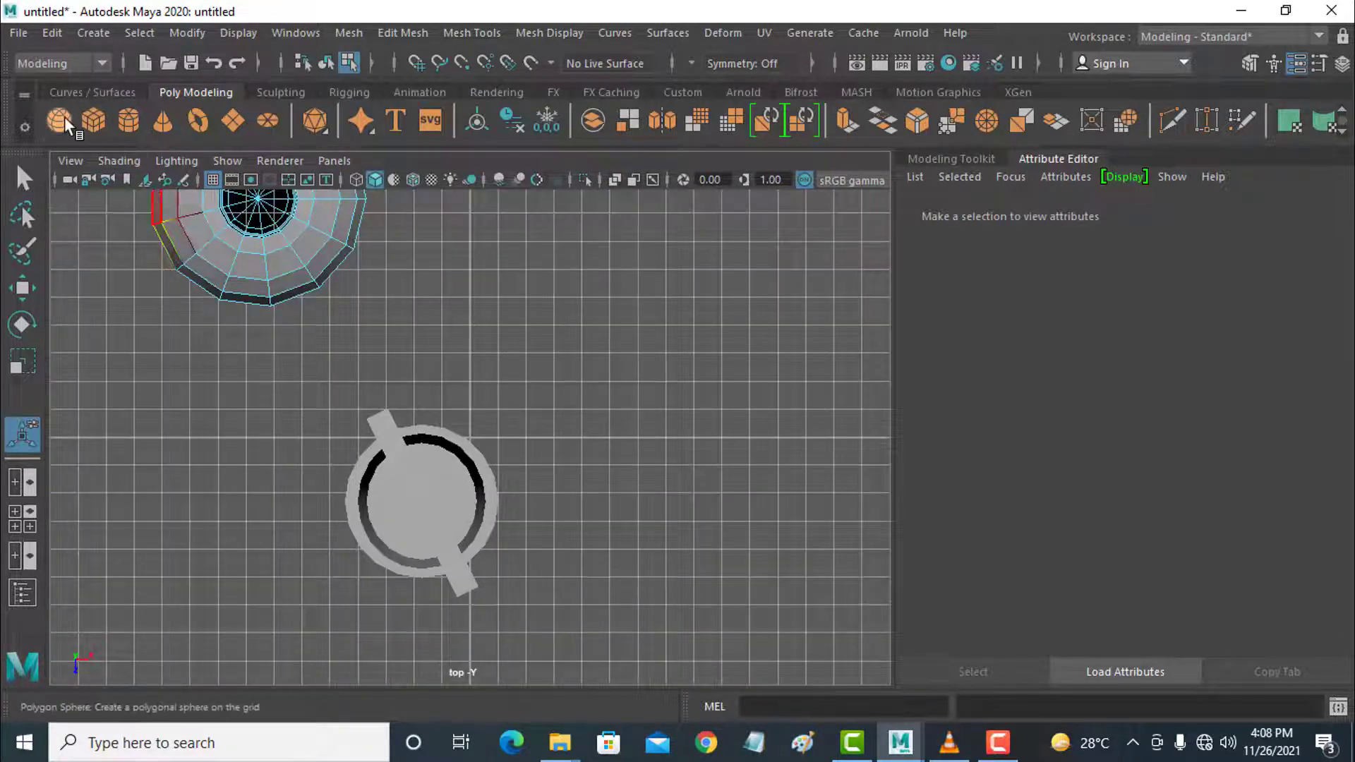
{"action": "left_click", "coordinate": [92, 120]}
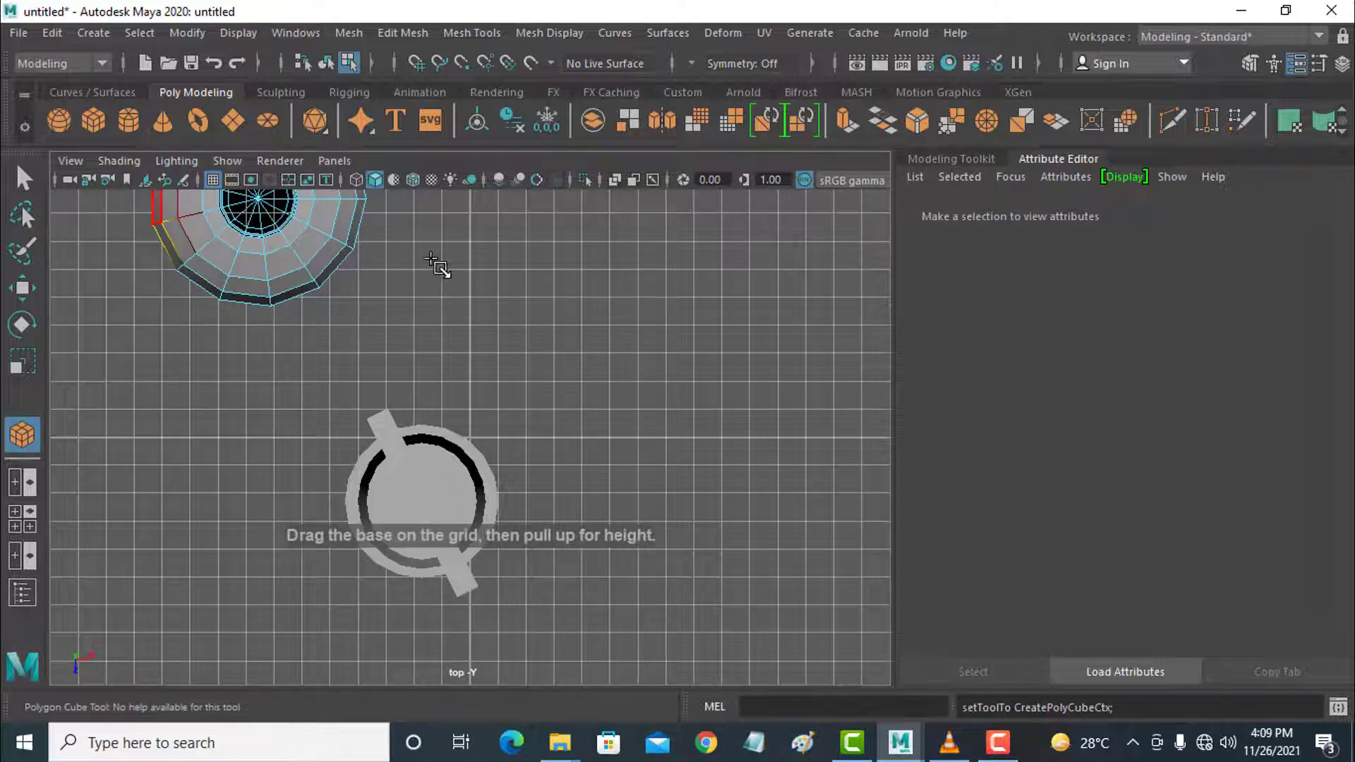
{"action": "left_click_drag", "start_coordinate": [431, 262], "coordinate": [916, 529]}
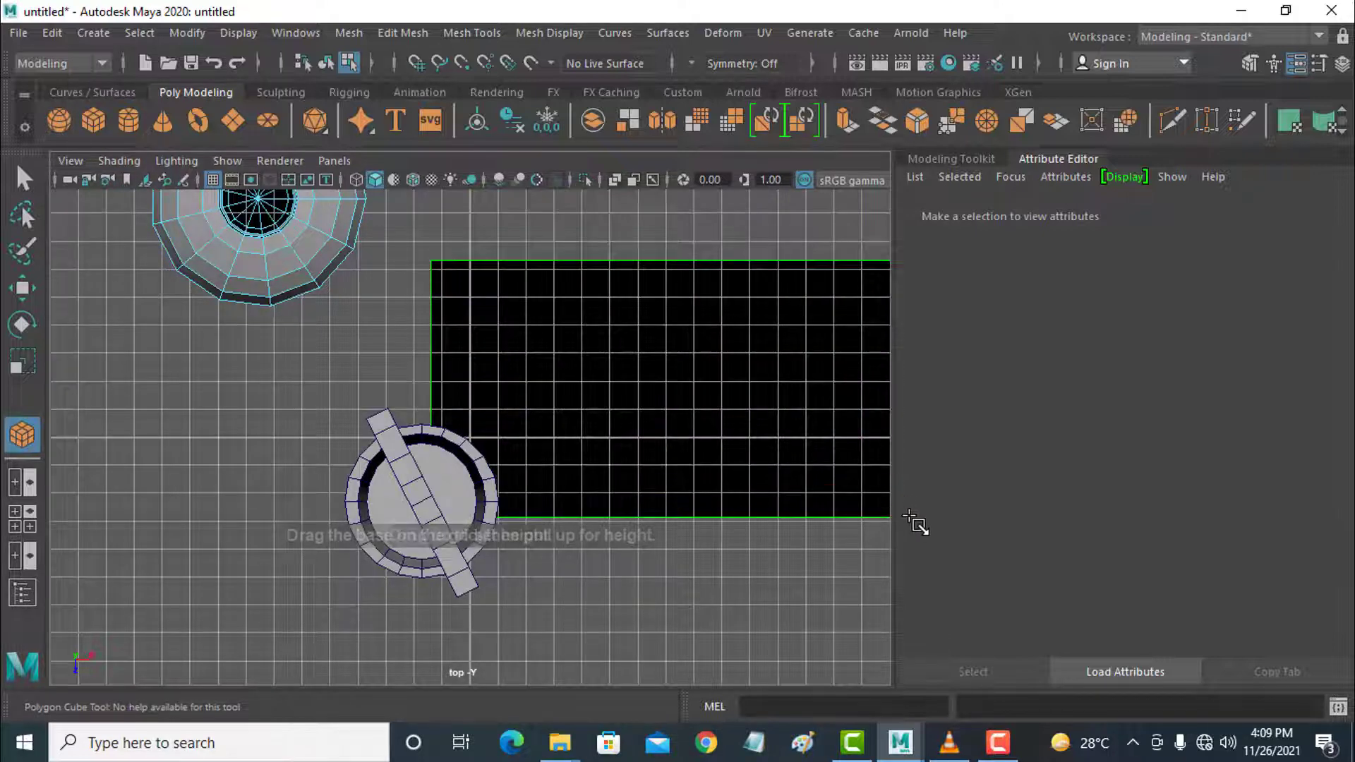
{"action": "left_click_drag", "start_coordinate": [758, 435], "coordinate": [763, 405]}
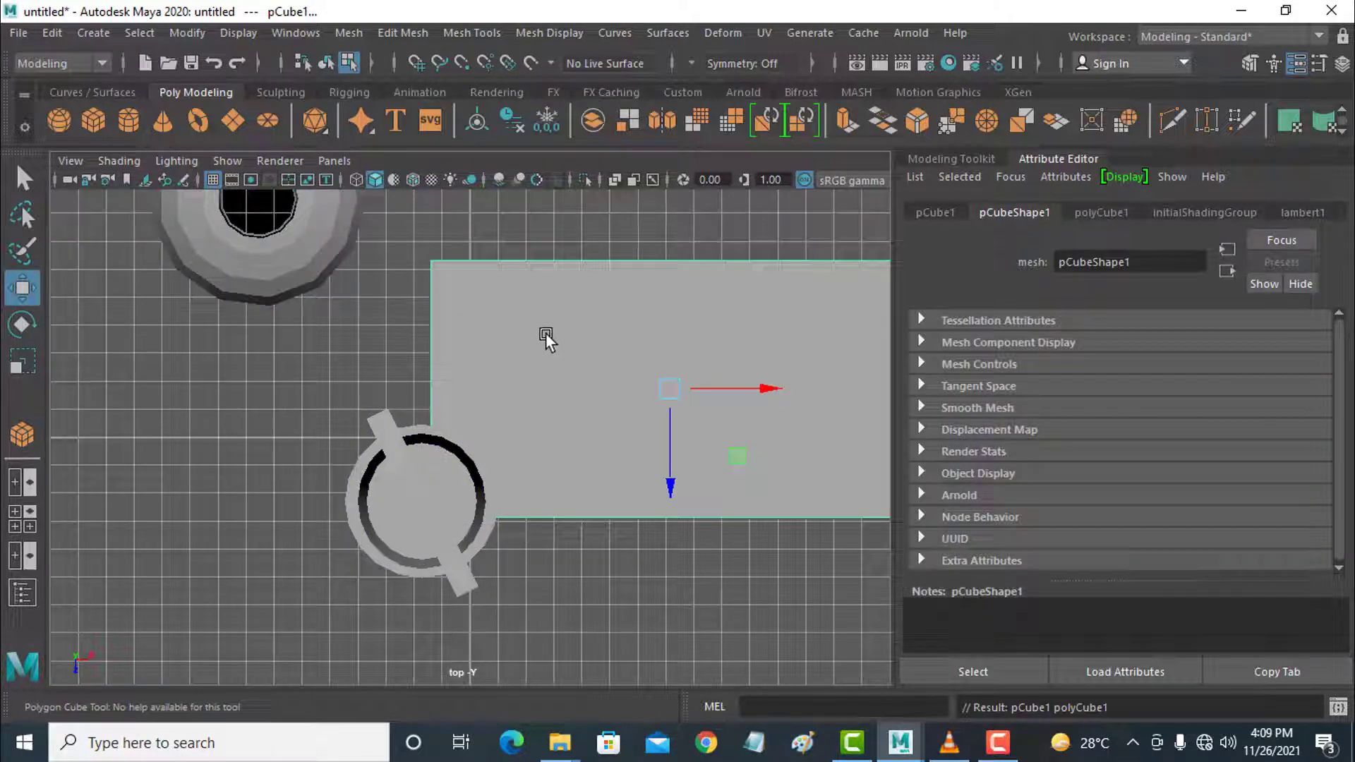
{"action": "key", "text": "f"}
{"action": "scroll", "coordinate": [549, 332], "scroll_direction": "down", "scroll_amount": 4}
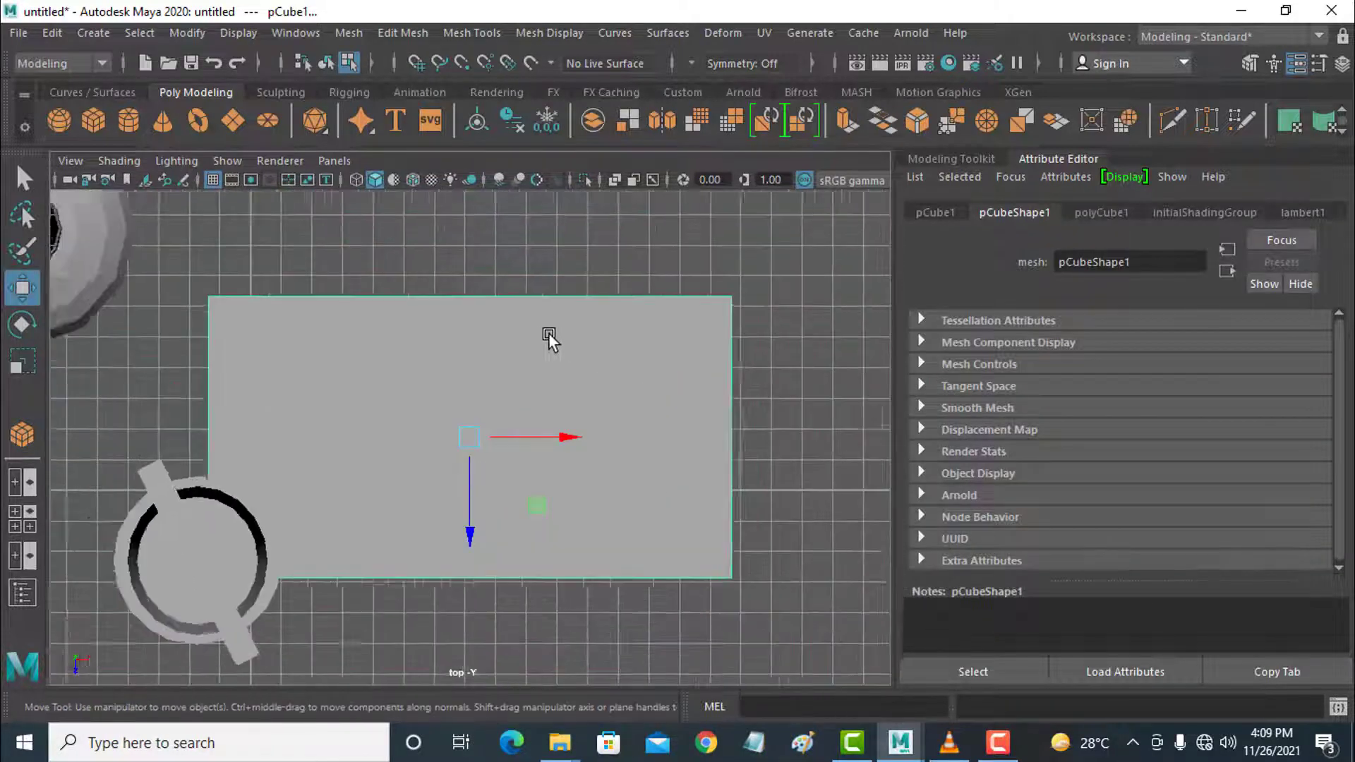
- In the front view, move the slab to about X 5.496, Y -1.330, below the bucket's base
{"action": "left_click", "coordinate": [341, 162]}
{"action": "mouse_move", "coordinate": [360, 203]}
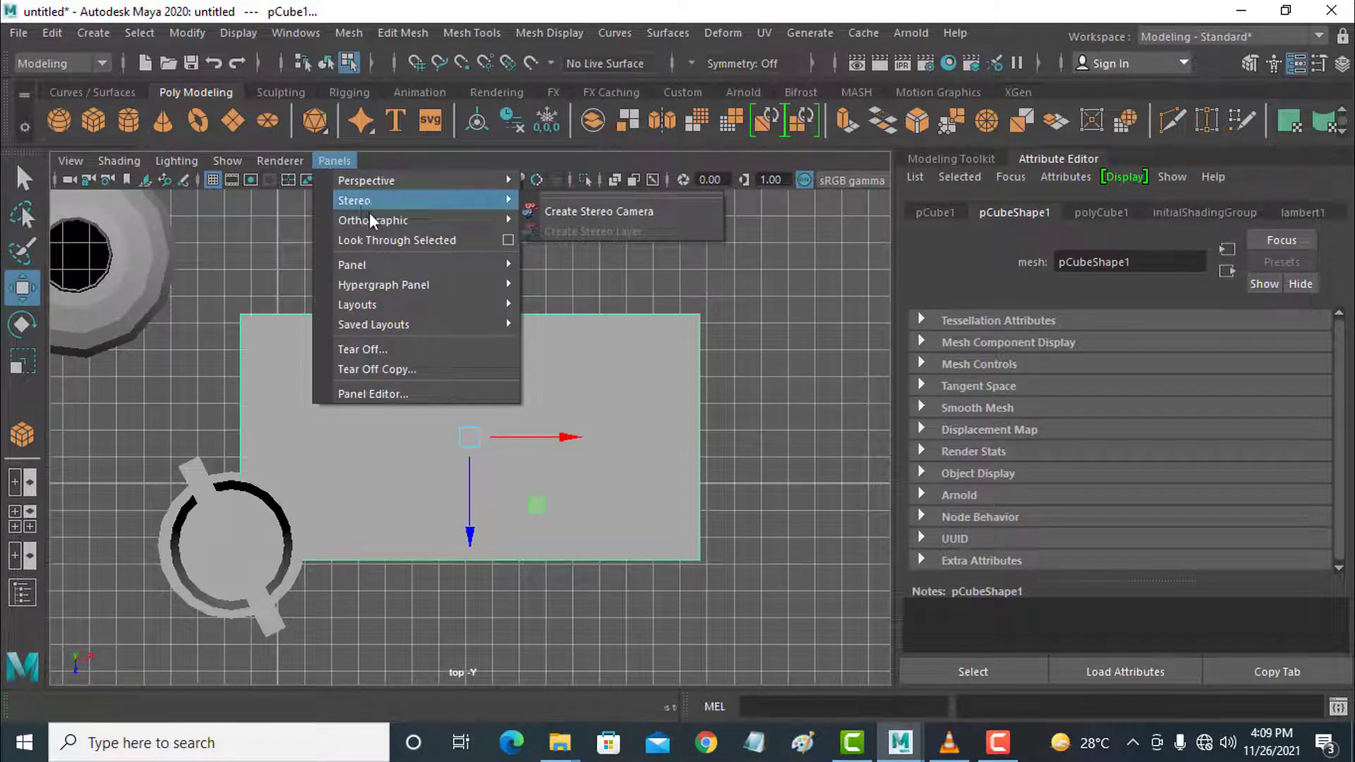
{"action": "left_click", "coordinate": [581, 217]}
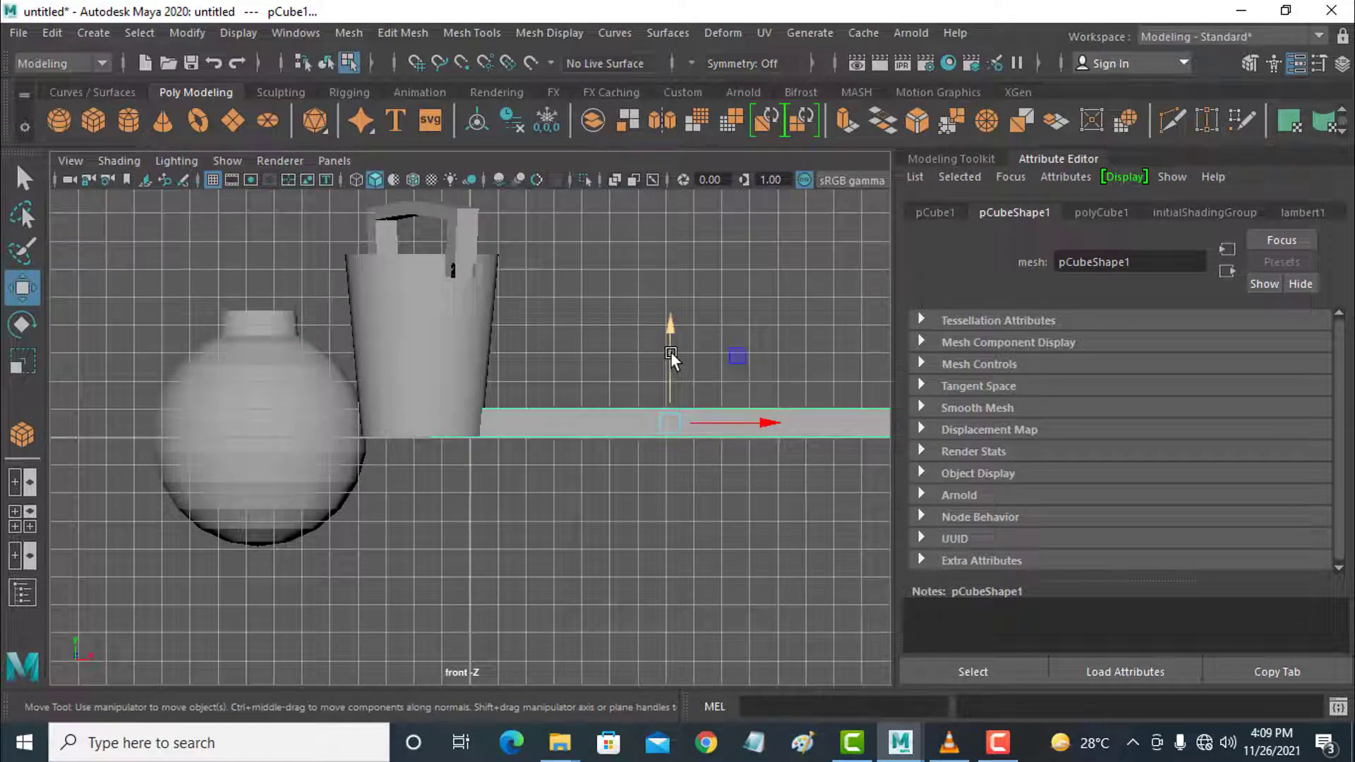
{"action": "left_click_drag", "start_coordinate": [668, 420], "coordinate": [622, 476]}
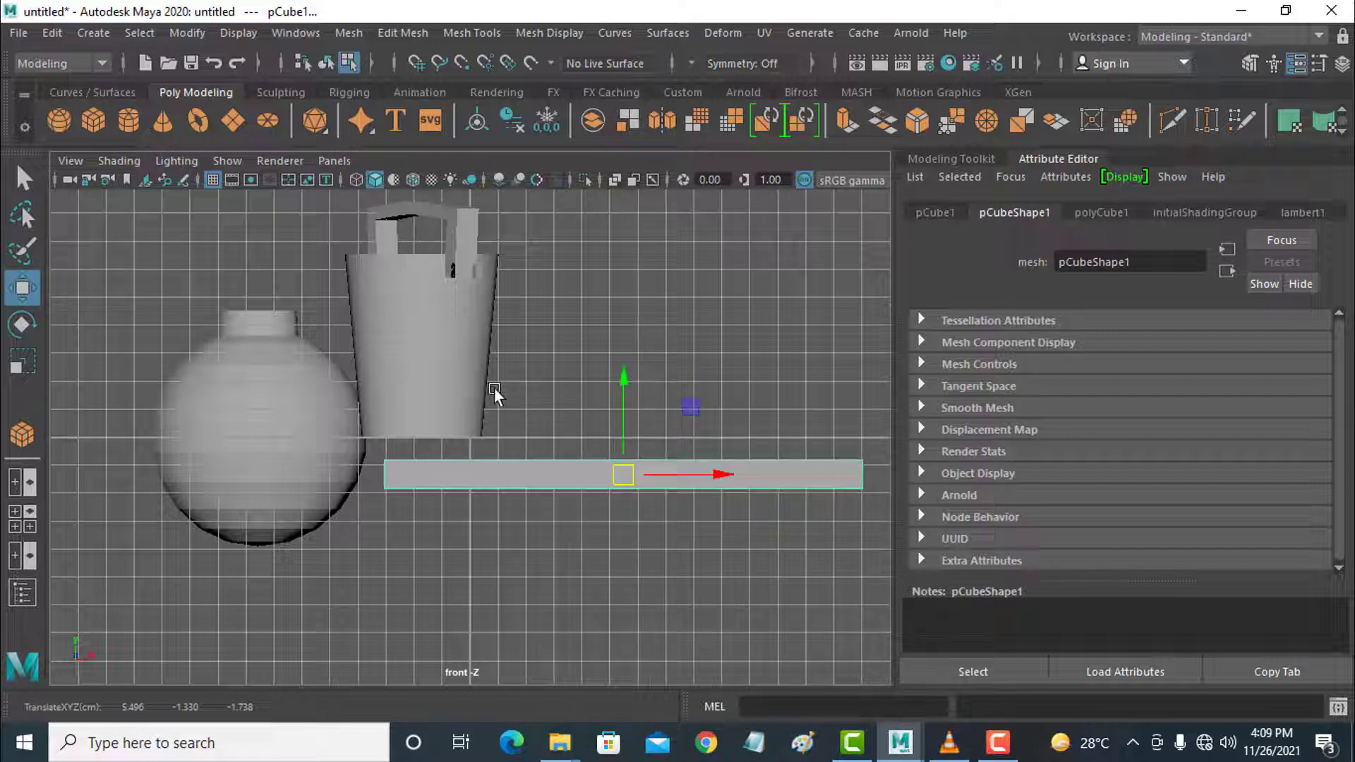
{"action": "key", "text": "p"}
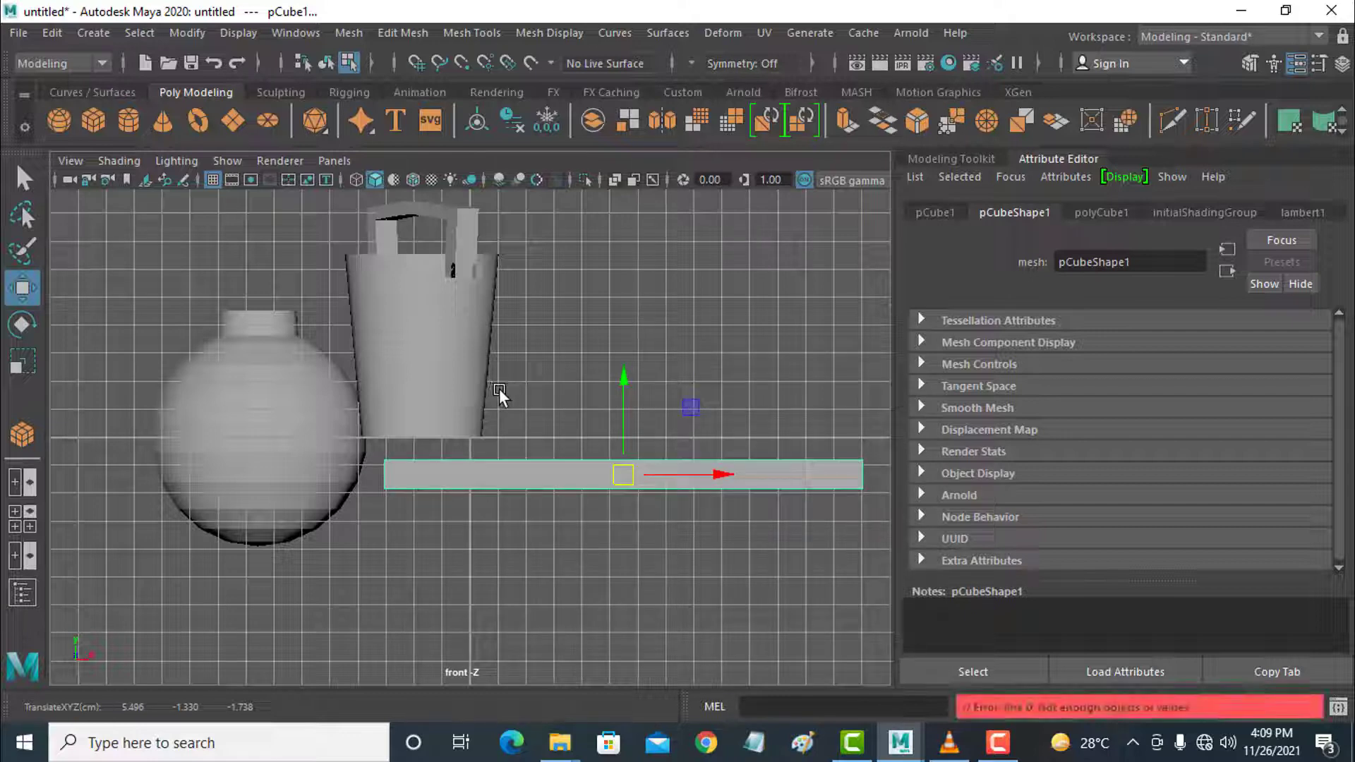
- Return to the perspective view and switch the bucket from component selection back to object mode
{"action": "left_click", "coordinate": [334, 161]}
{"action": "mouse_move", "coordinate": [358, 182]}
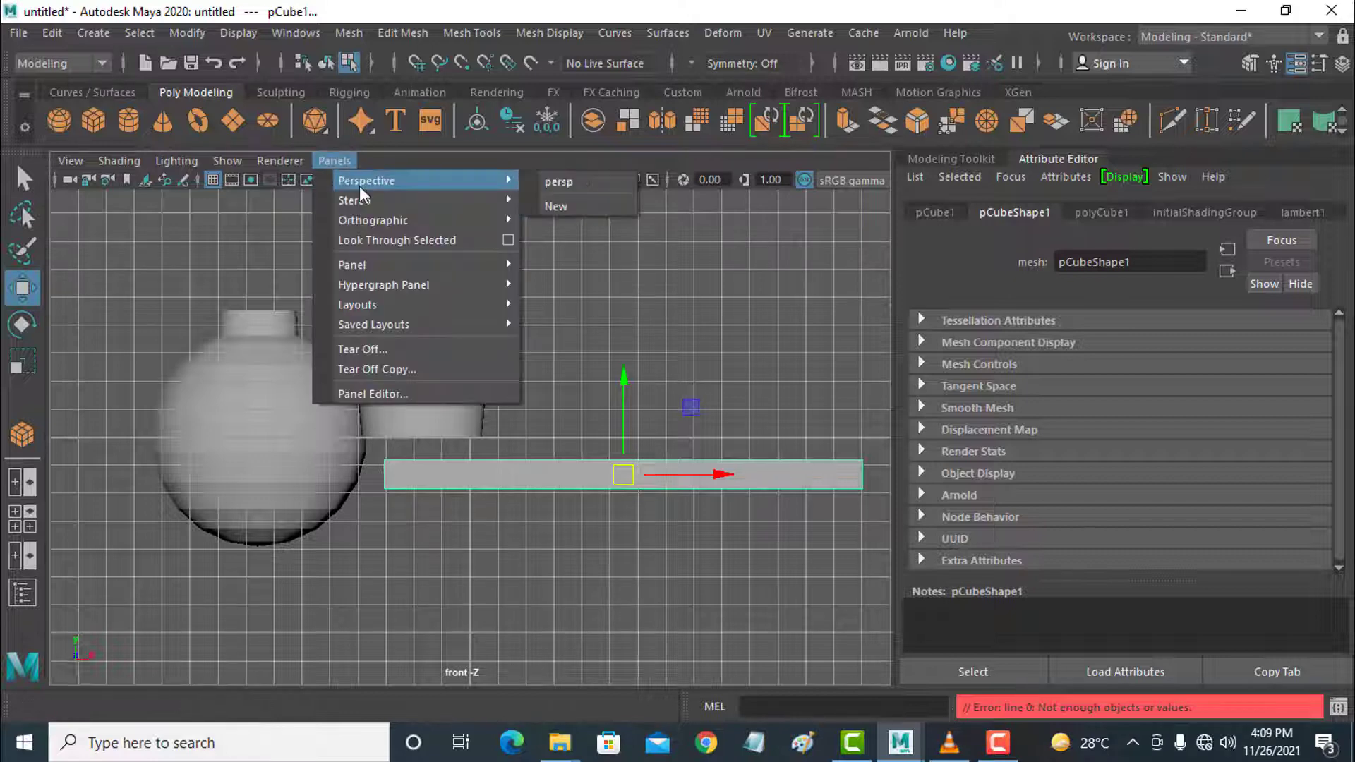
{"action": "left_click", "coordinate": [555, 182]}
{"action": "right_click_drag", "start_coordinate": [507, 395], "coordinate": [420, 488], "text": "alt"}
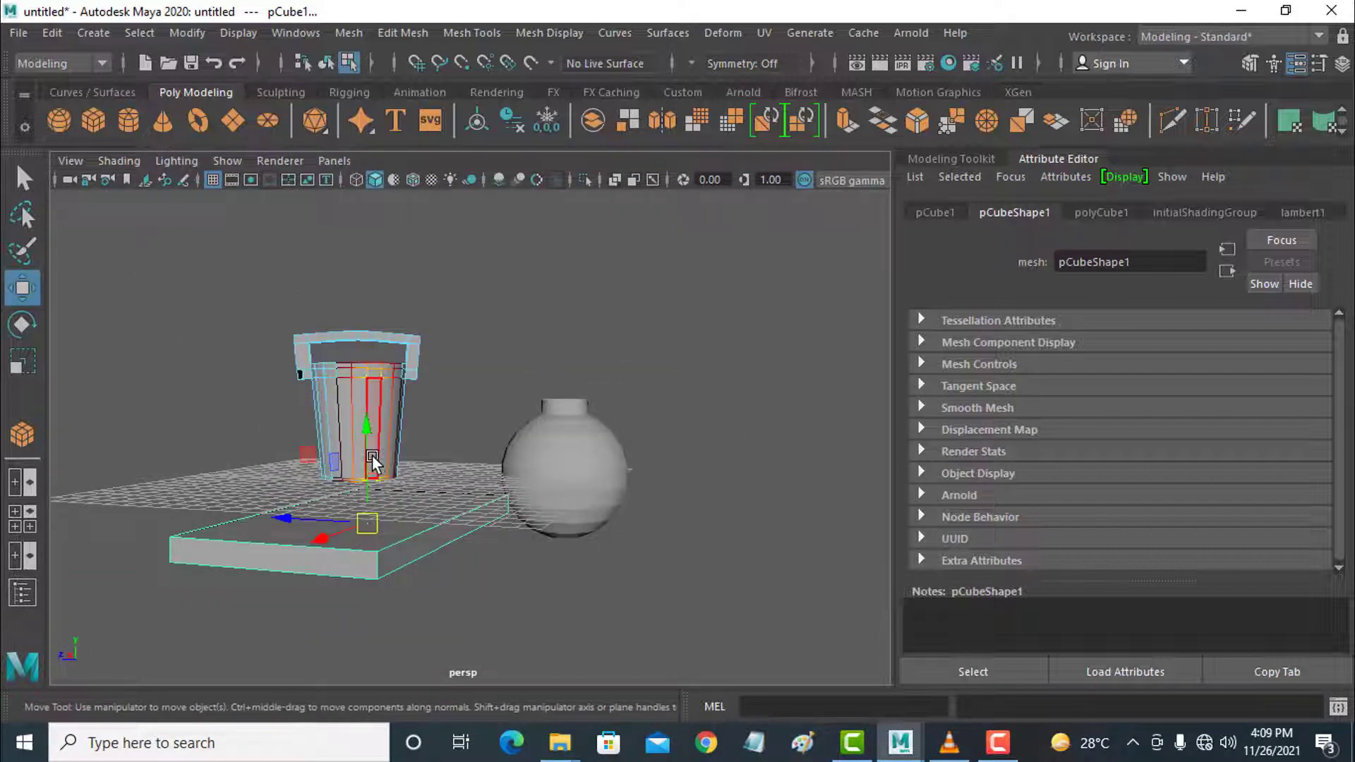
{"action": "left_click", "coordinate": [405, 502]}
{"action": "left_click", "coordinate": [420, 528]}
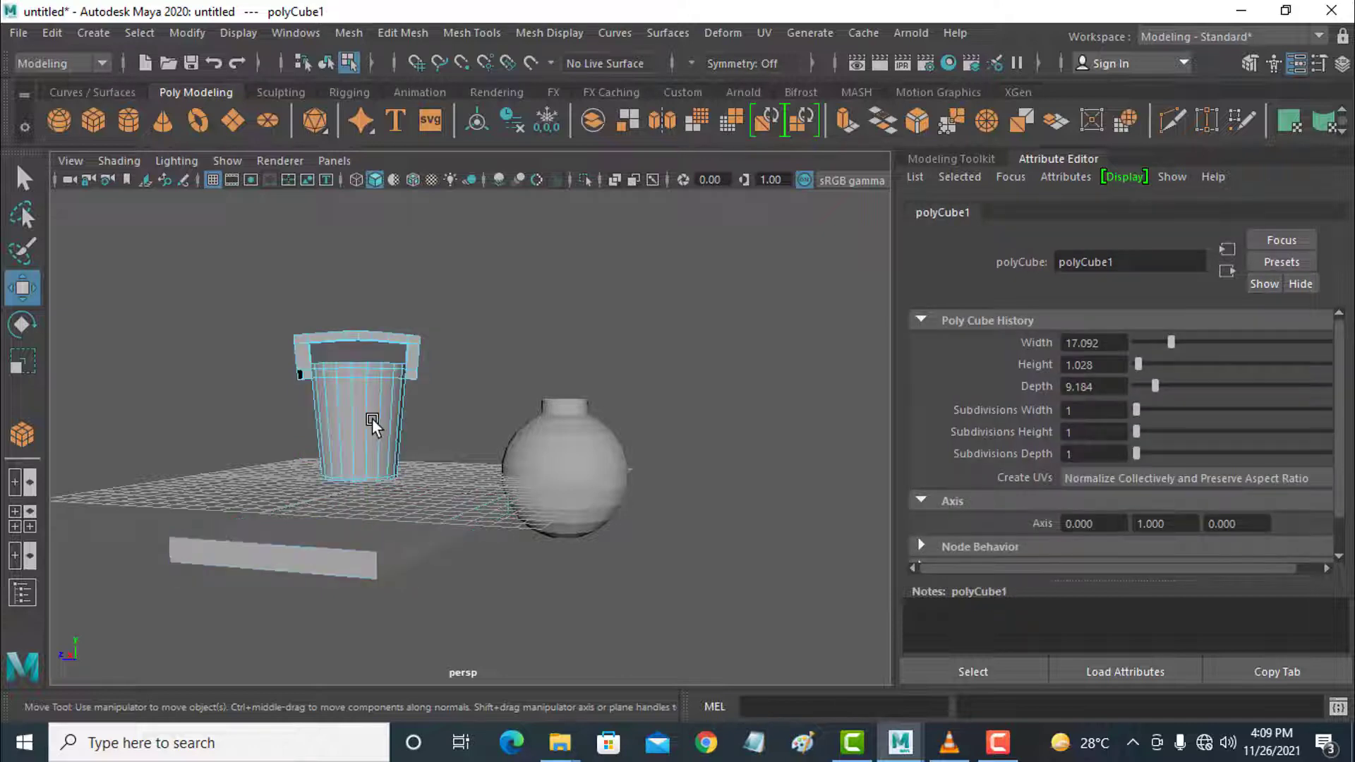
{"action": "right_click_drag", "start_coordinate": [371, 418], "coordinate": [464, 184]}
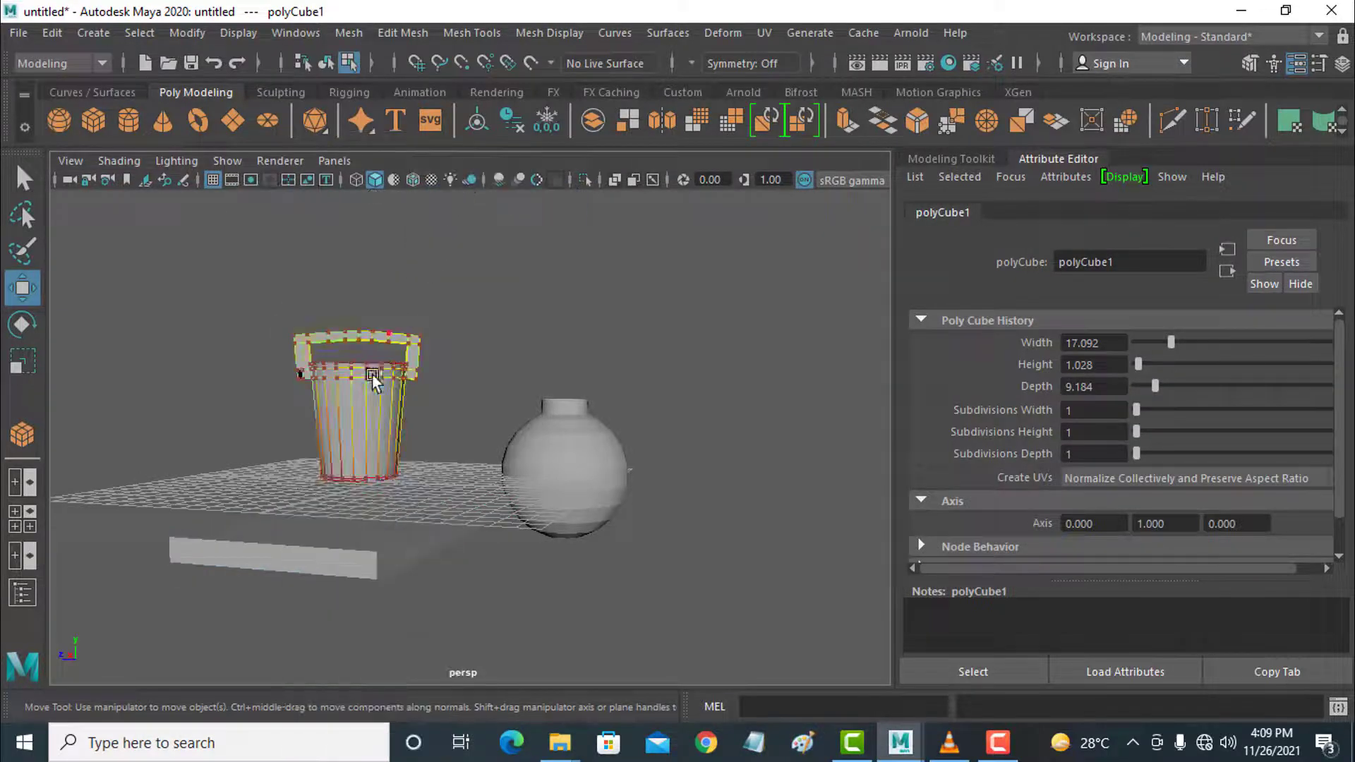
{"action": "right_click_drag", "start_coordinate": [362, 391], "coordinate": [469, 168]}
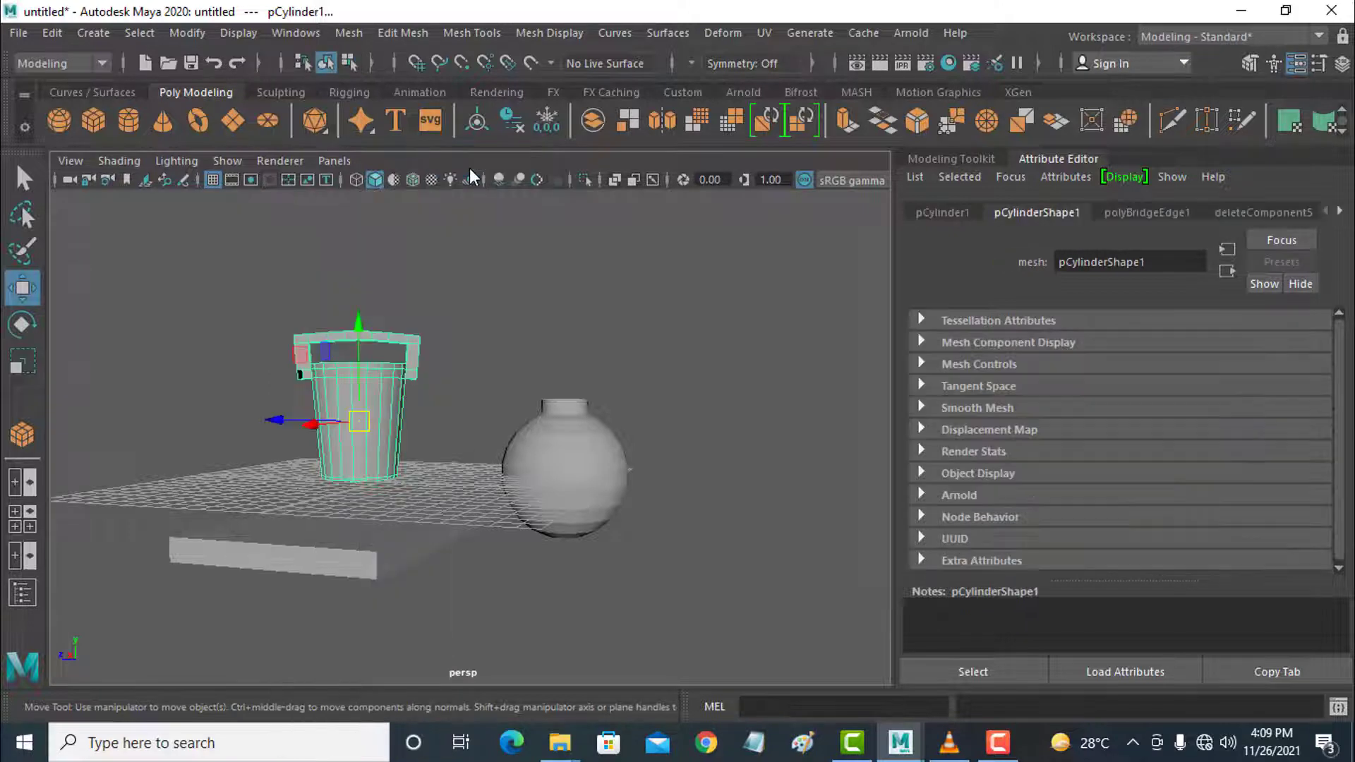
- Select the slab and move it clear of the bucket to about X 10.301, Y 4.800 as a raised tabletop
{"action": "left_click", "coordinate": [414, 484]}
{"action": "left_click", "coordinate": [378, 542]}
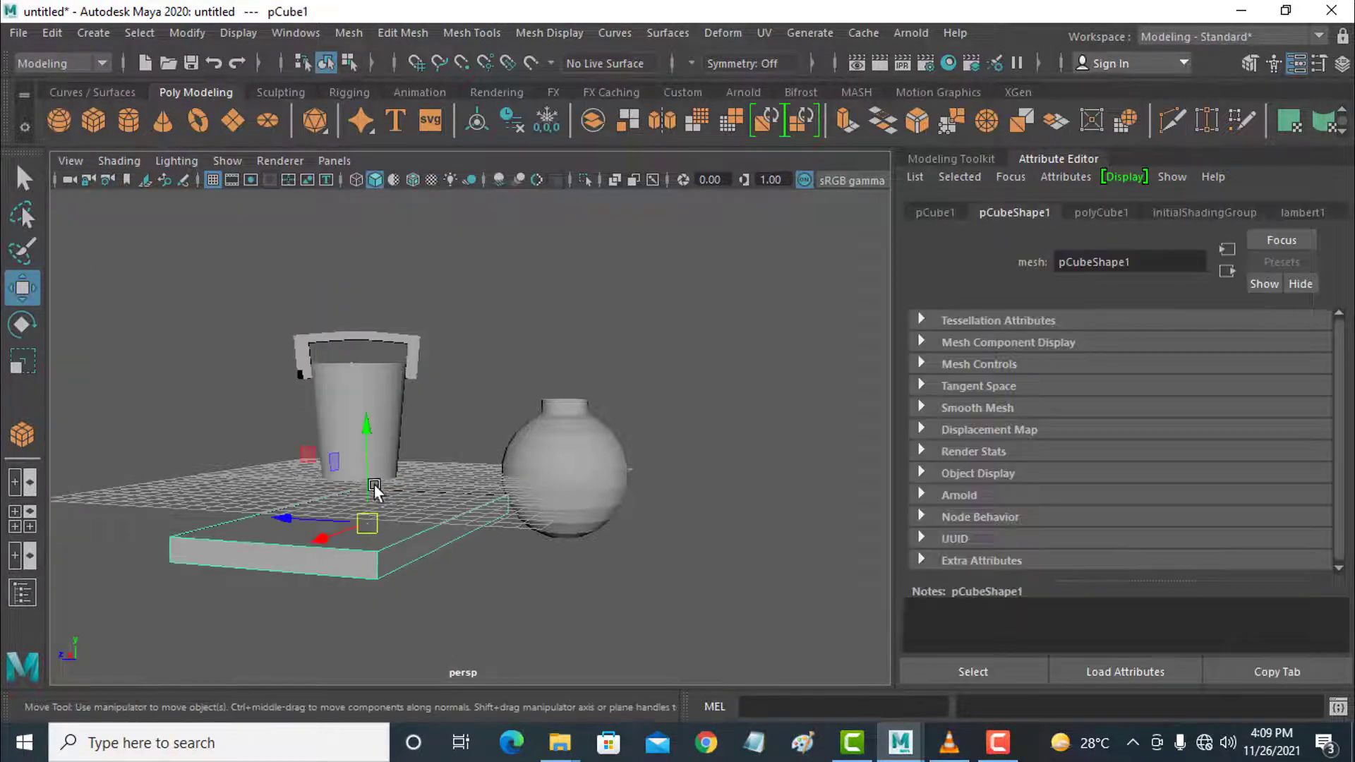
{"action": "left_click_drag", "start_coordinate": [365, 430], "coordinate": [369, 348]}
{"action": "left_click_drag", "start_coordinate": [439, 472], "coordinate": [157, 505], "text": "alt"}
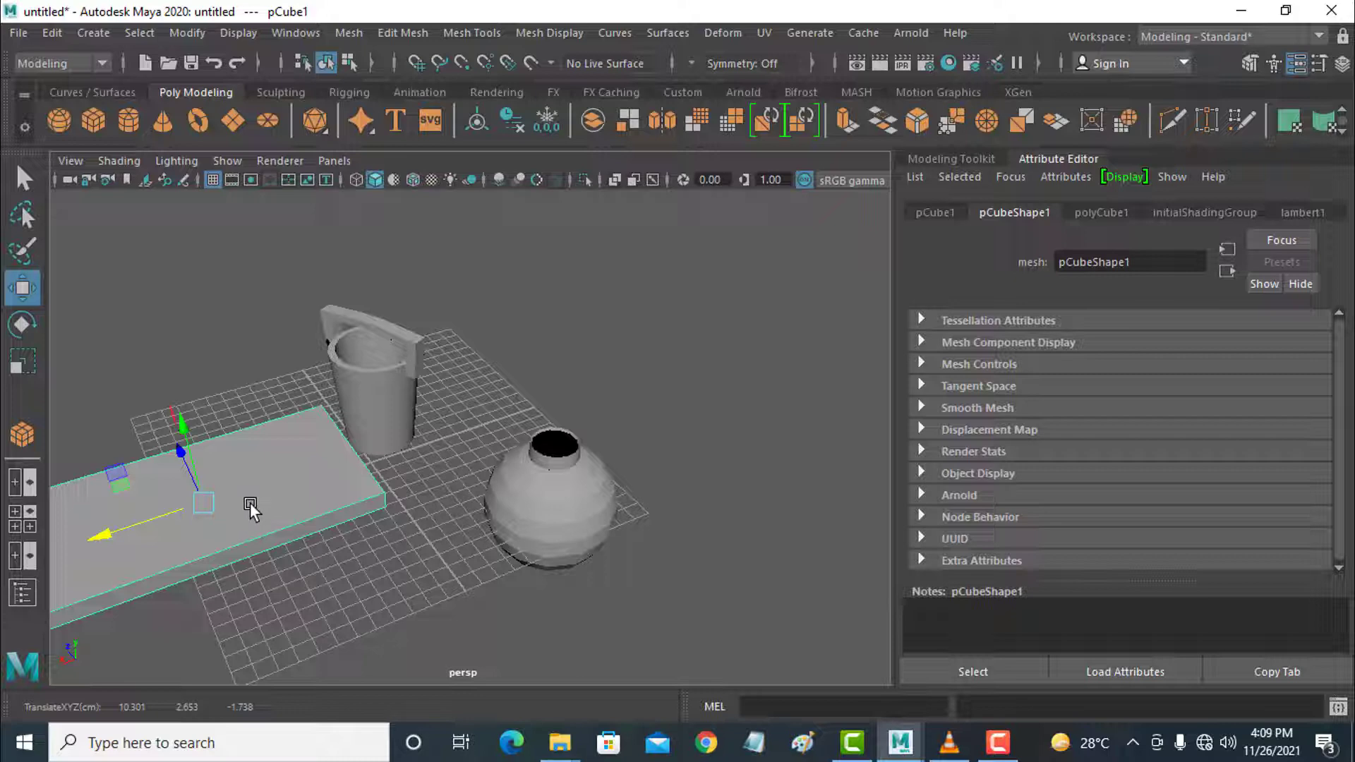
{"action": "middle_click_drag", "start_coordinate": [250, 502], "coordinate": [343, 447], "text": "alt"}
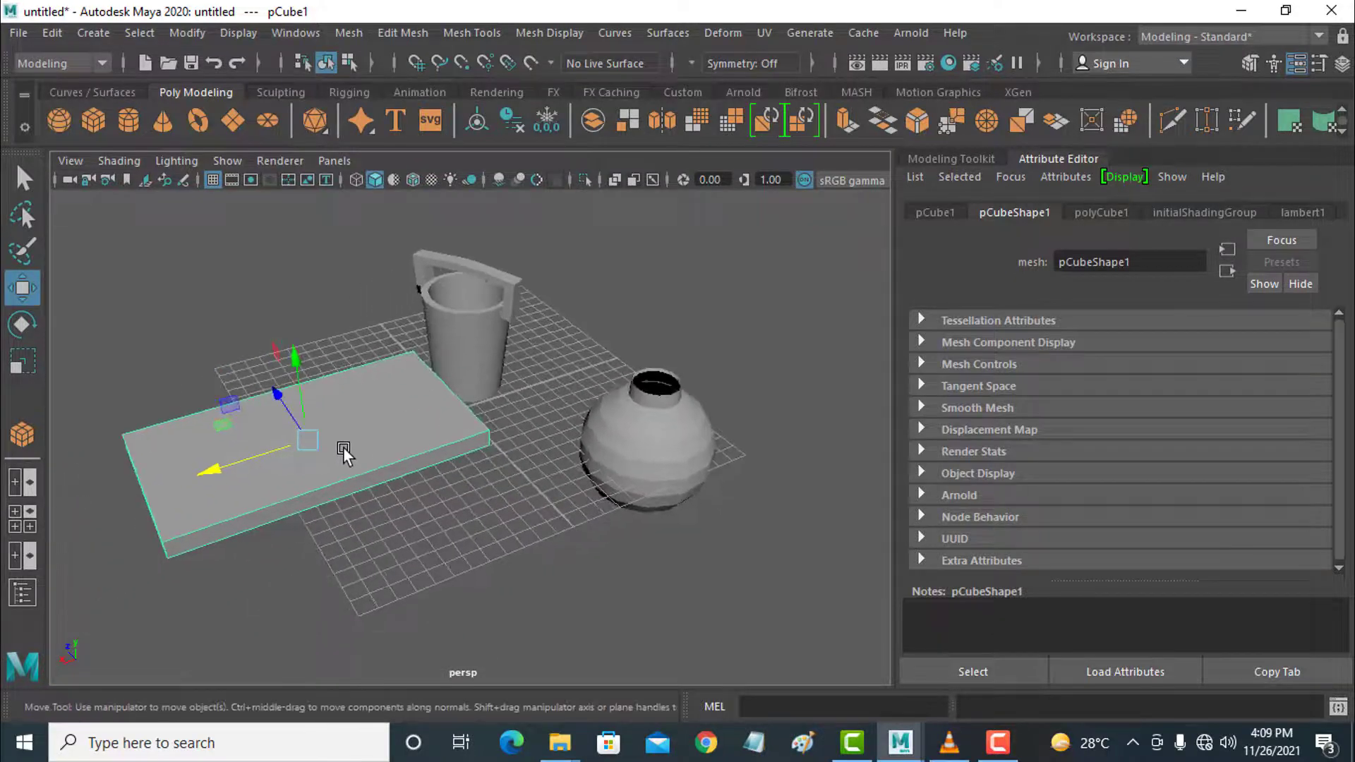
{"action": "left_click", "coordinate": [302, 373]}
{"action": "left_click", "coordinate": [302, 395]}
{"action": "left_click_drag", "start_coordinate": [301, 366], "coordinate": [302, 335]}
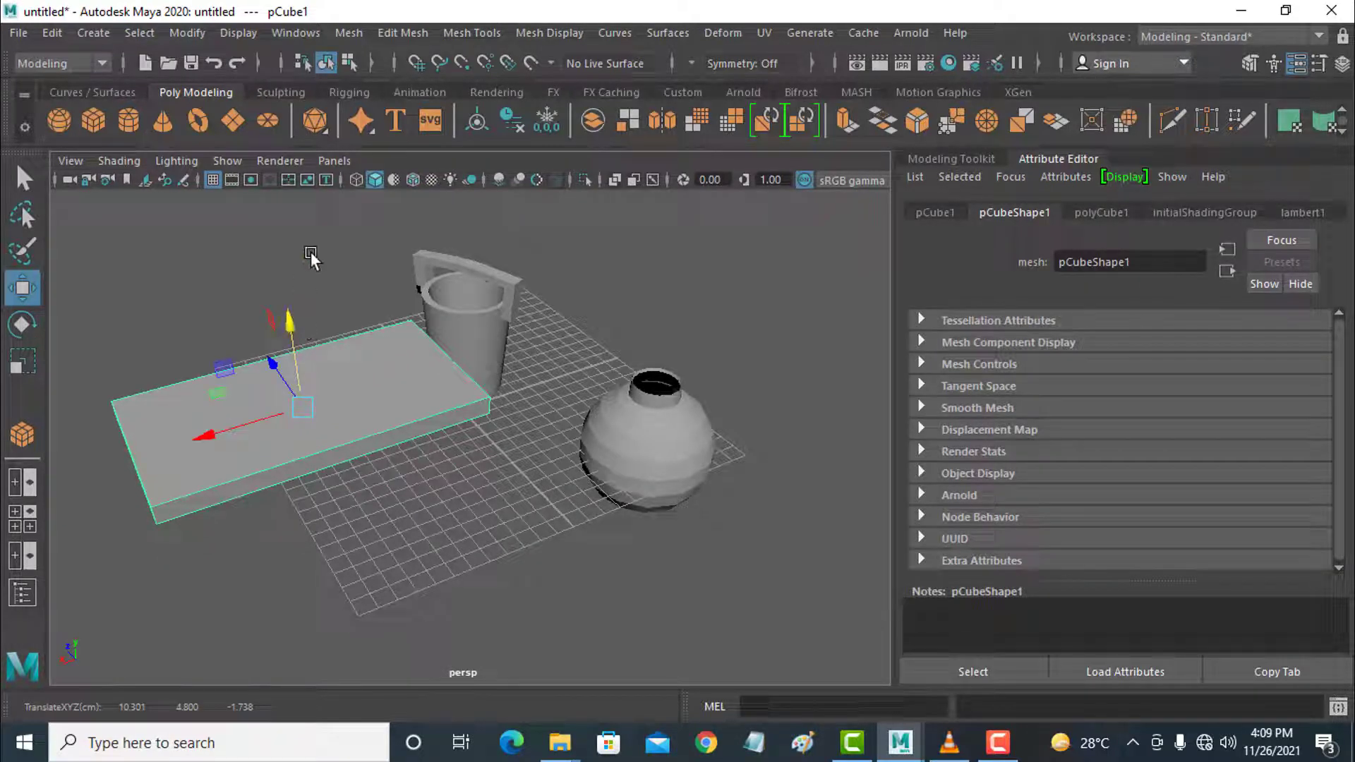
- In the top view, create a polygon cylinder as a table leg at the tabletop's back corner on the bucket side
{"action": "left_click", "coordinate": [335, 161]}
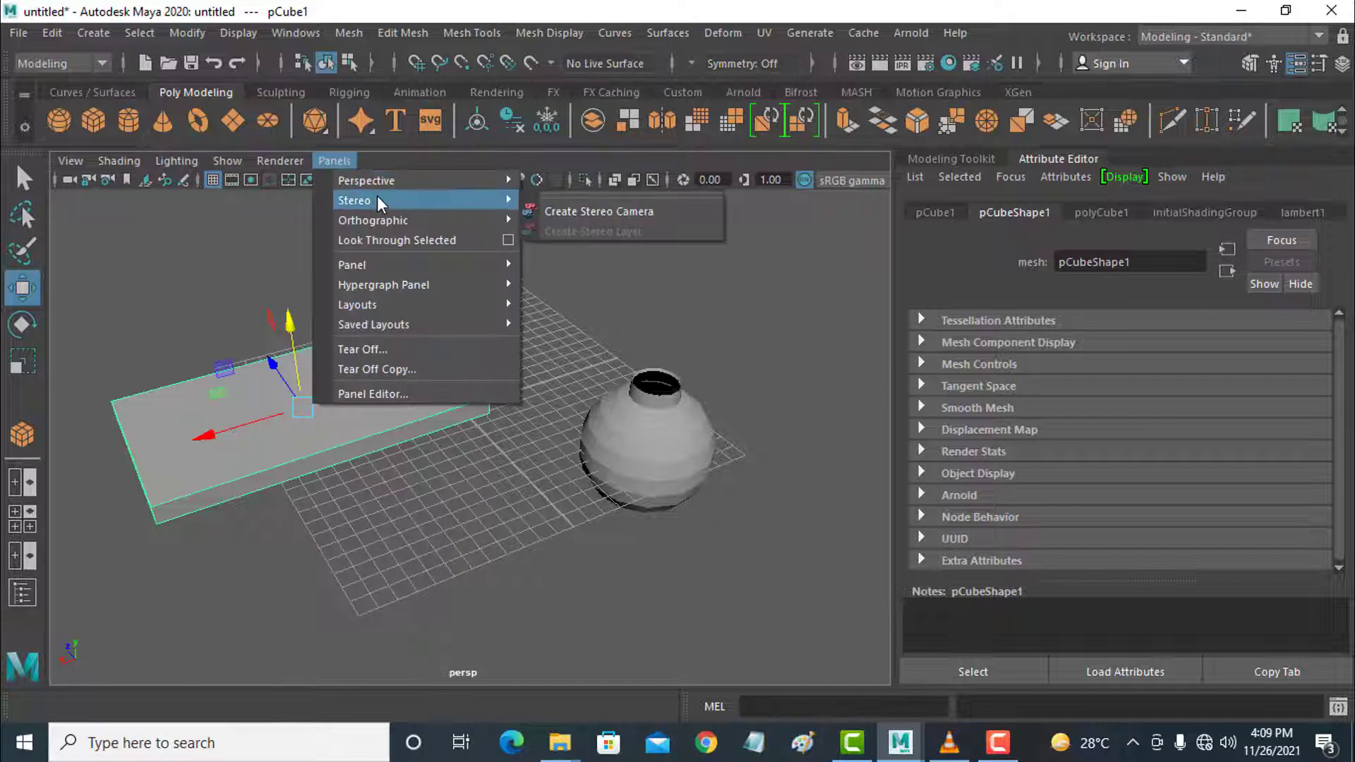
{"action": "mouse_move", "coordinate": [384, 220]}
{"action": "left_click", "coordinate": [587, 259]}
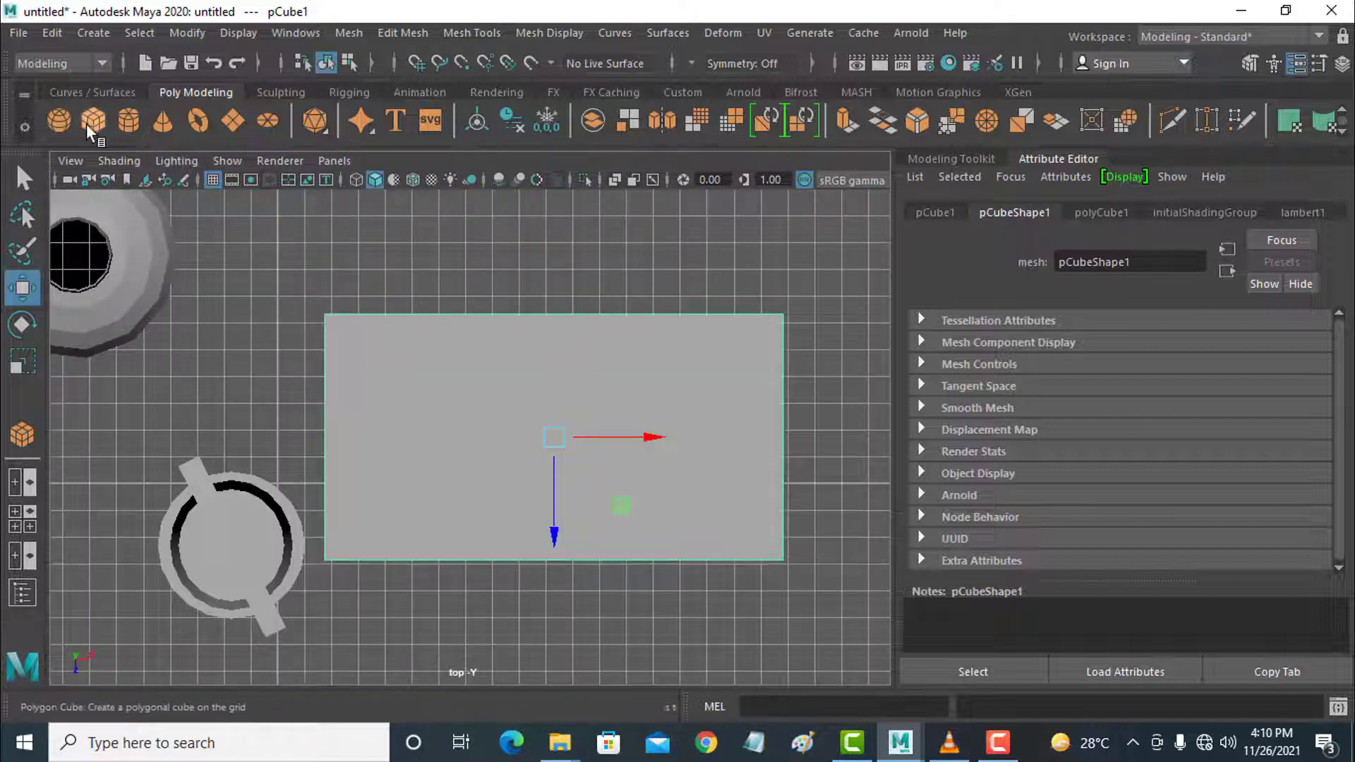
{"action": "left_click", "coordinate": [126, 122]}
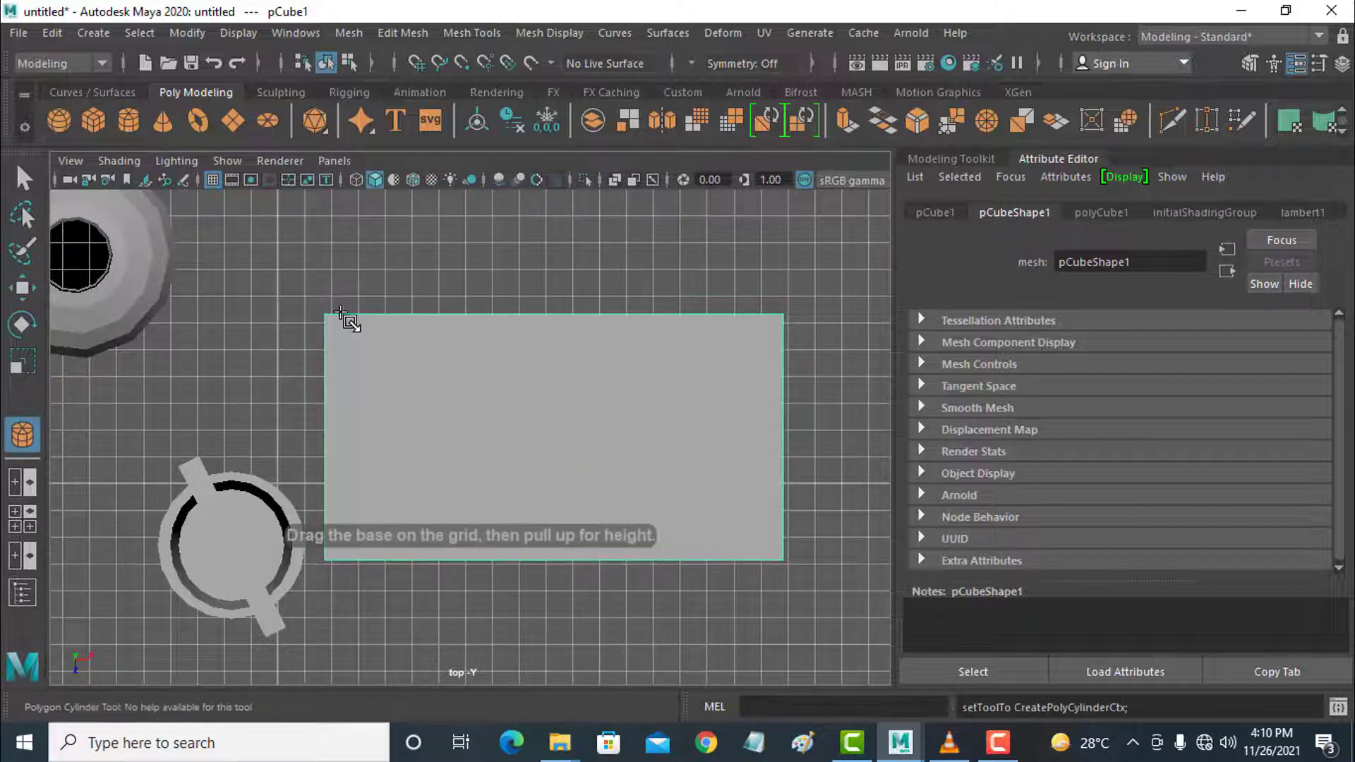
{"action": "left_click", "coordinate": [359, 333]}
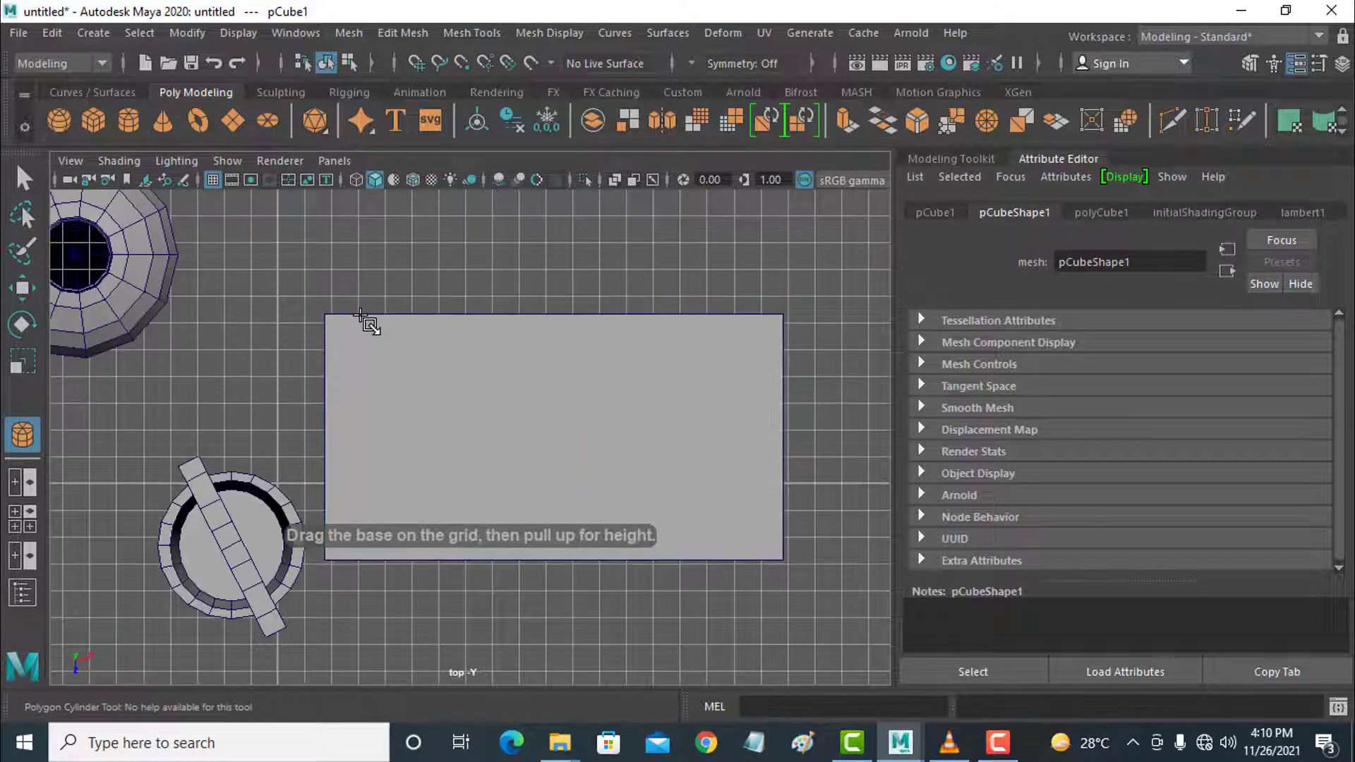
{"action": "left_click_drag", "start_coordinate": [351, 335], "coordinate": [371, 335]}
{"action": "left_click_drag", "start_coordinate": [371, 335], "coordinate": [367, 168]}
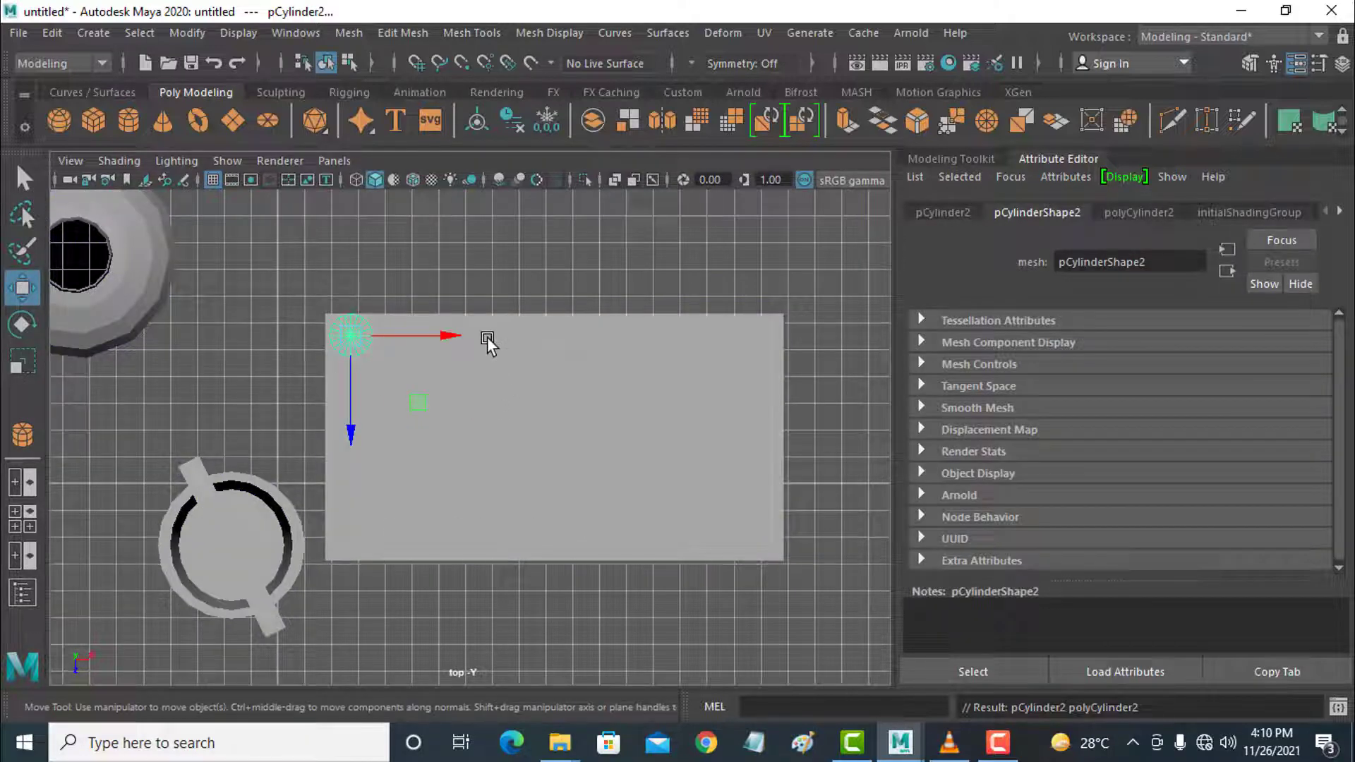
- In the front view, lower the cylinder leg to about Y 2.192 so its top meets the tabletop's underside
{"action": "left_click", "coordinate": [333, 161]}
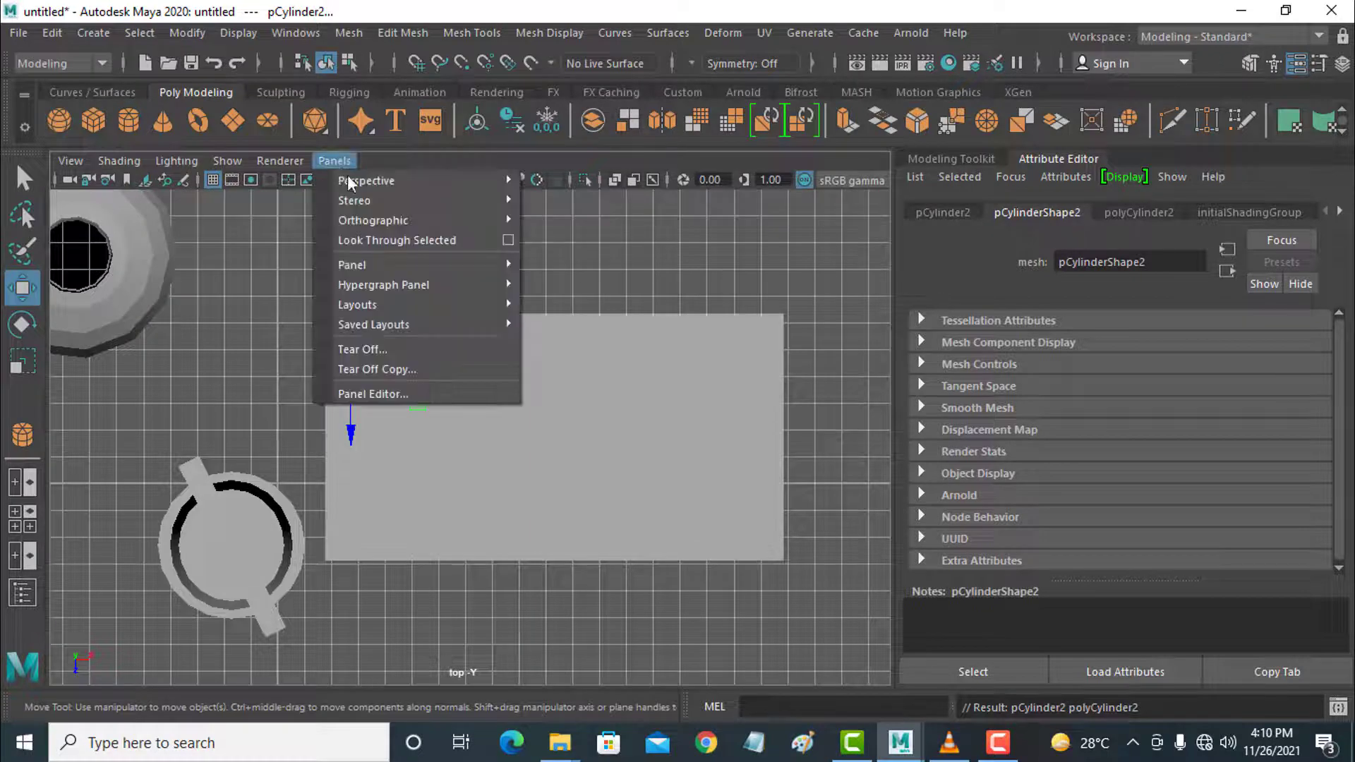
{"action": "mouse_move", "coordinate": [411, 222]}
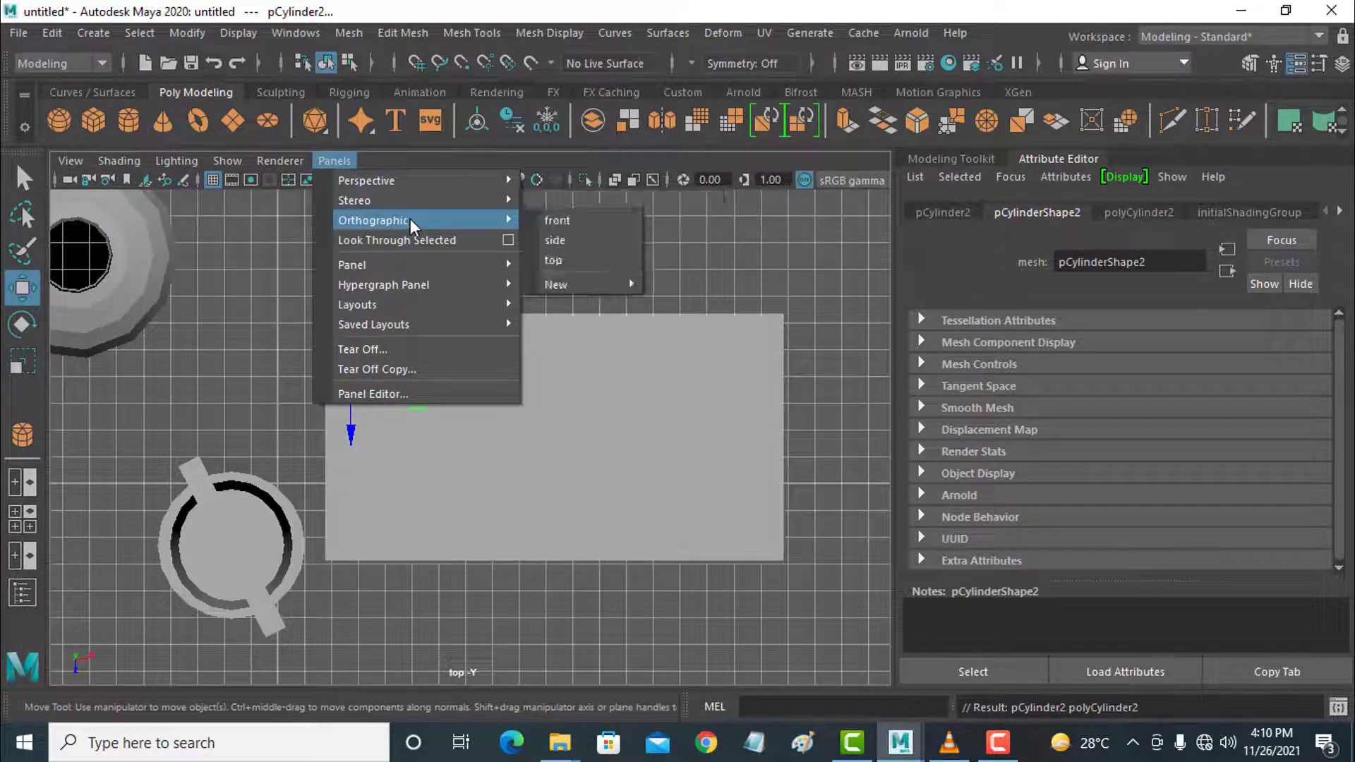
{"action": "left_click", "coordinate": [611, 221]}
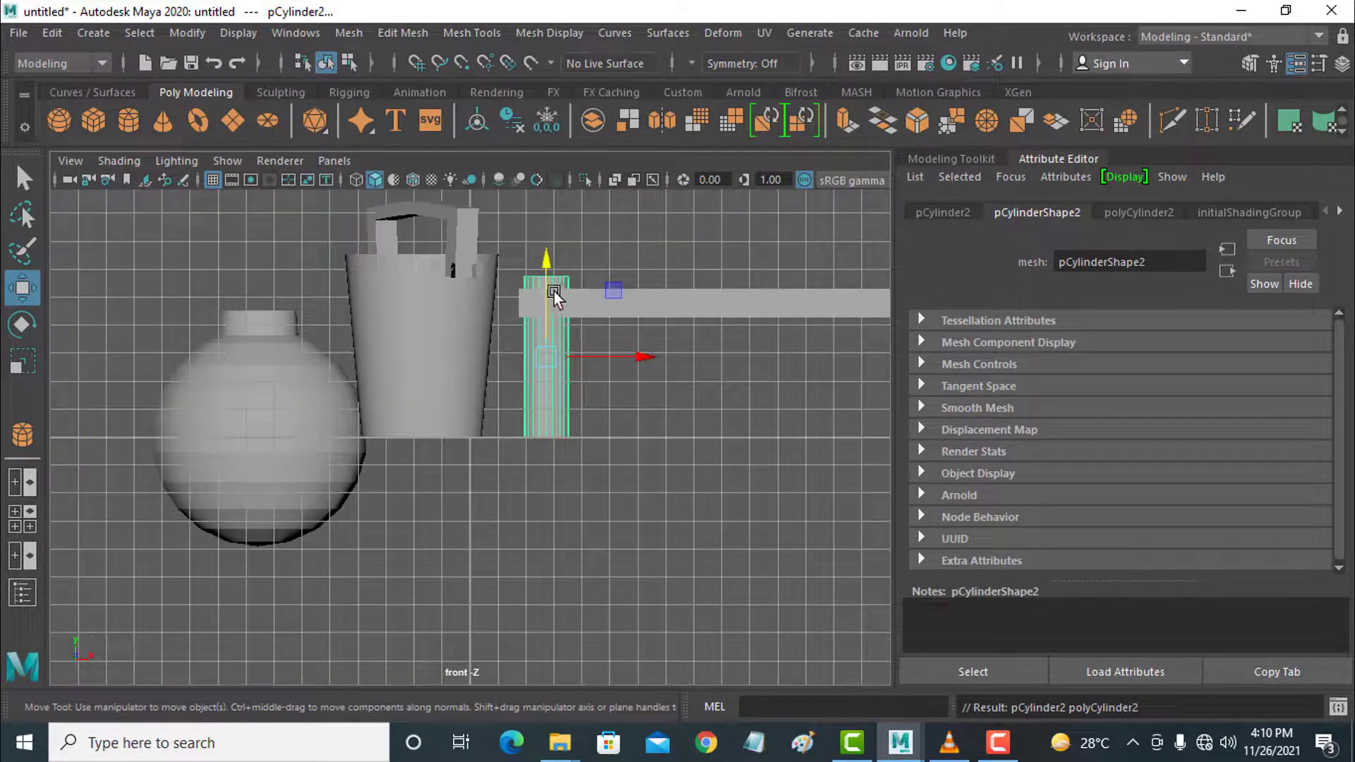
{"action": "left_click_drag", "start_coordinate": [548, 260], "coordinate": [553, 280]}
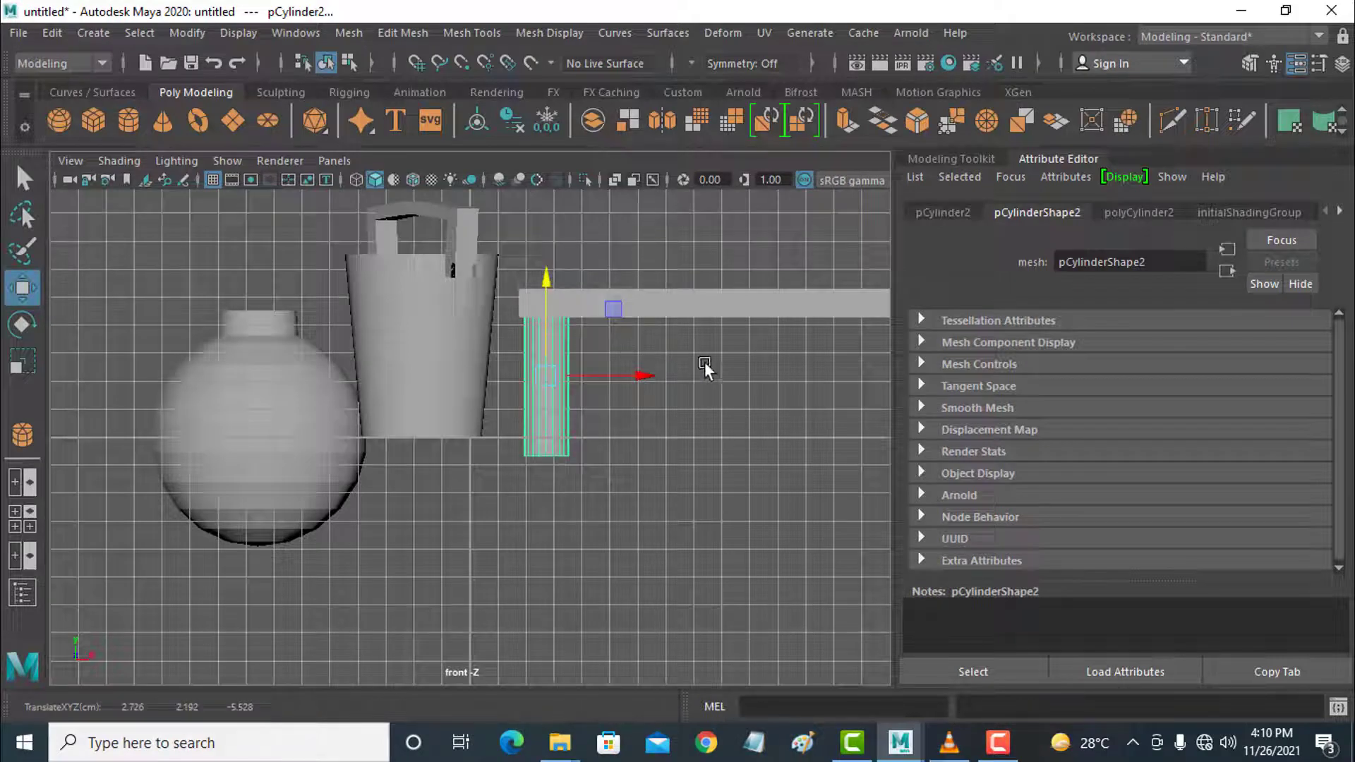
- Scale the cylinder leg down uniformly to about 0.608 and stretch its vertical scale to about 1.108
{"action": "middle_click_drag", "start_coordinate": [705, 362], "coordinate": [465, 351], "text": "alt"}
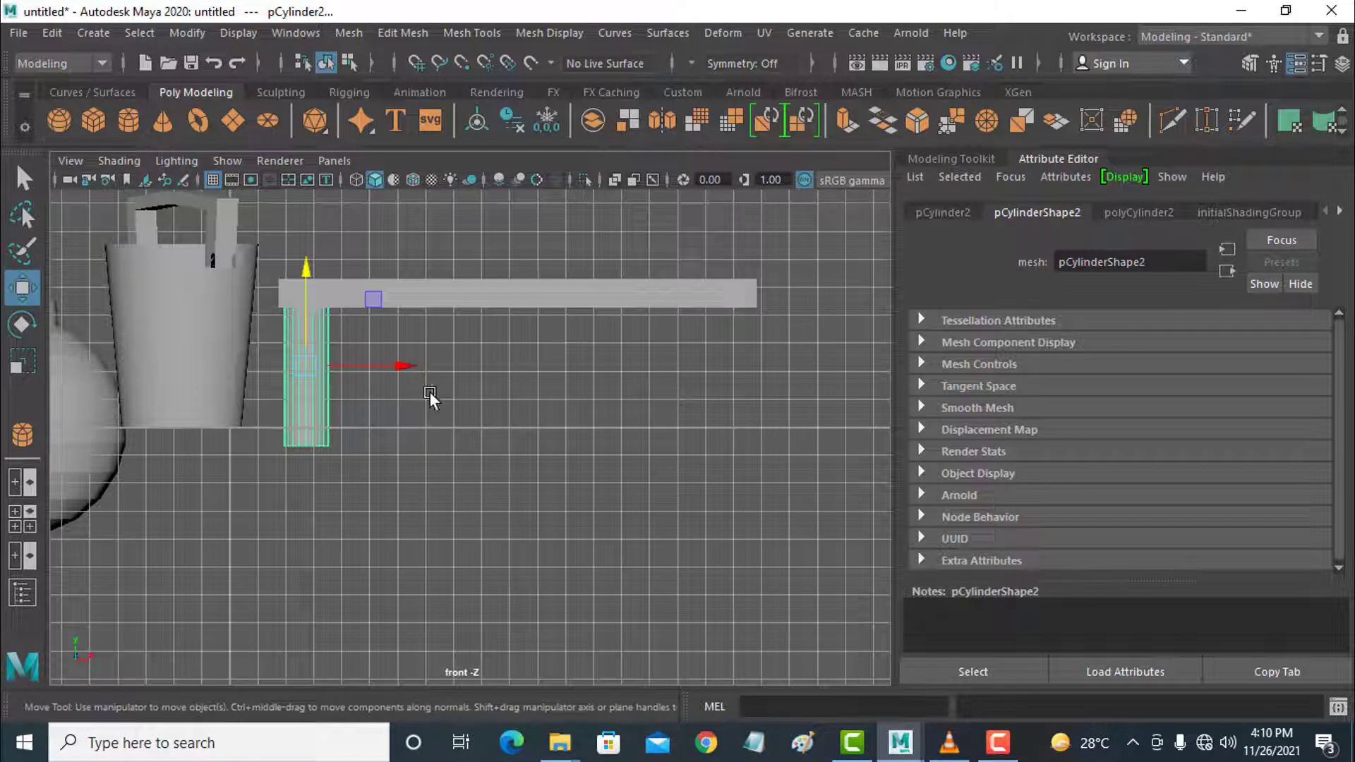
{"action": "left_click", "coordinate": [23, 362]}
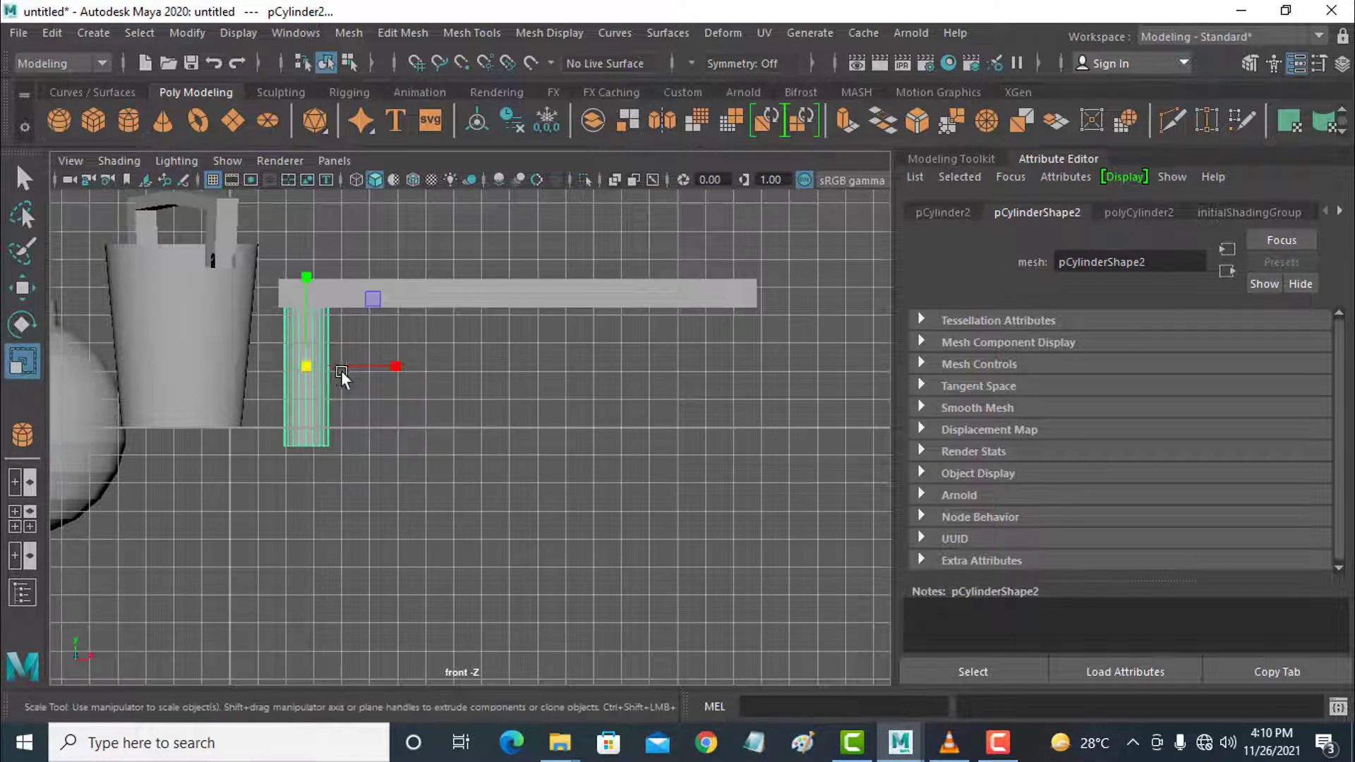
{"action": "left_click_drag", "start_coordinate": [312, 371], "coordinate": [301, 329]}
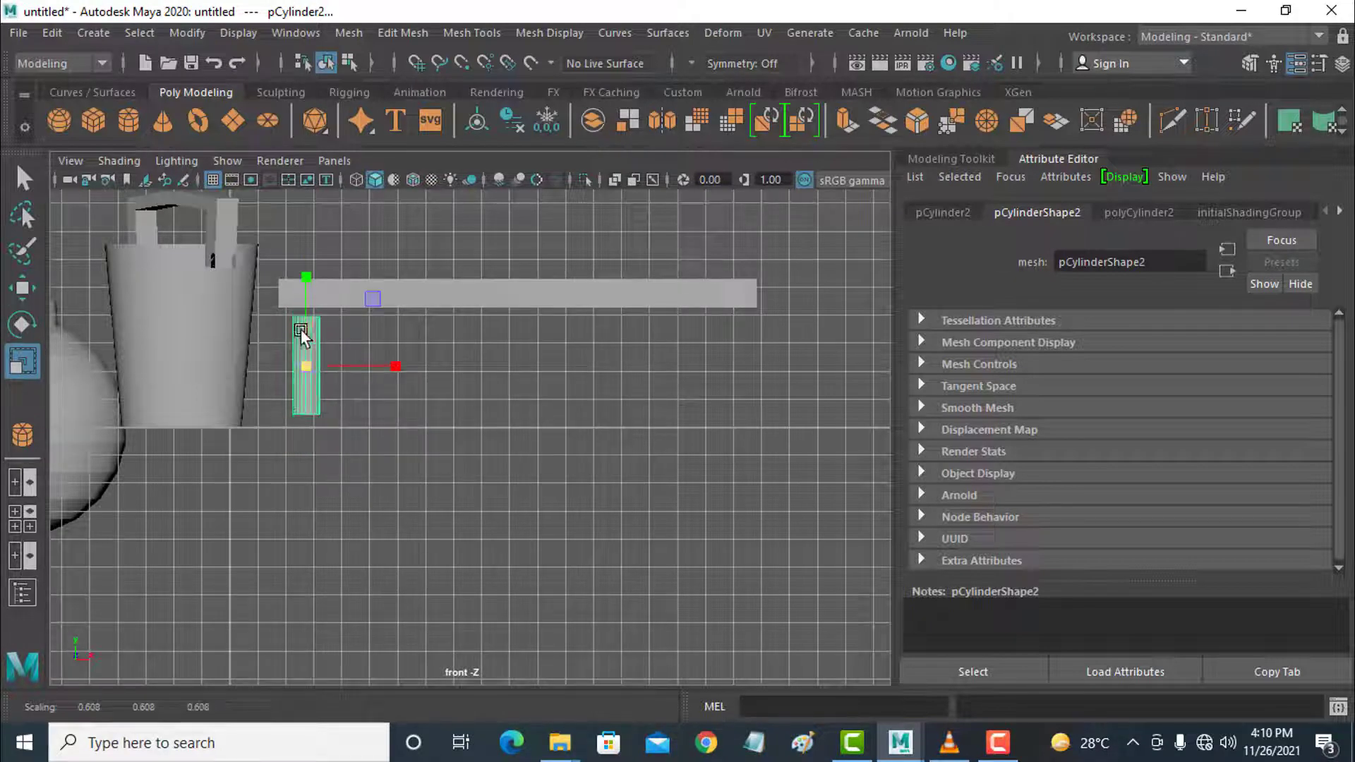
{"action": "left_click_drag", "start_coordinate": [308, 283], "coordinate": [324, 193]}
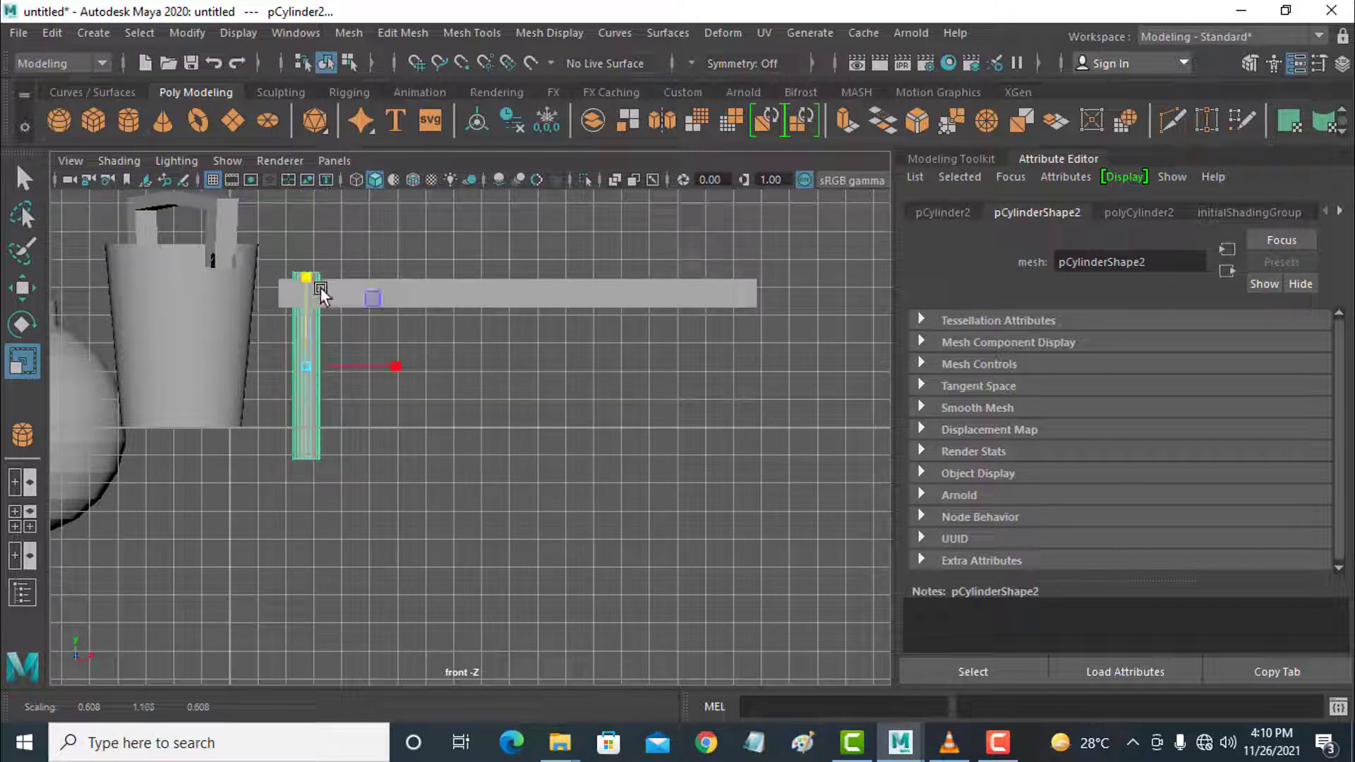
- Lower the cylinder leg to about Y 1.270 so its top meets the tabletop's underside
{"action": "left_click", "coordinate": [31, 288]}
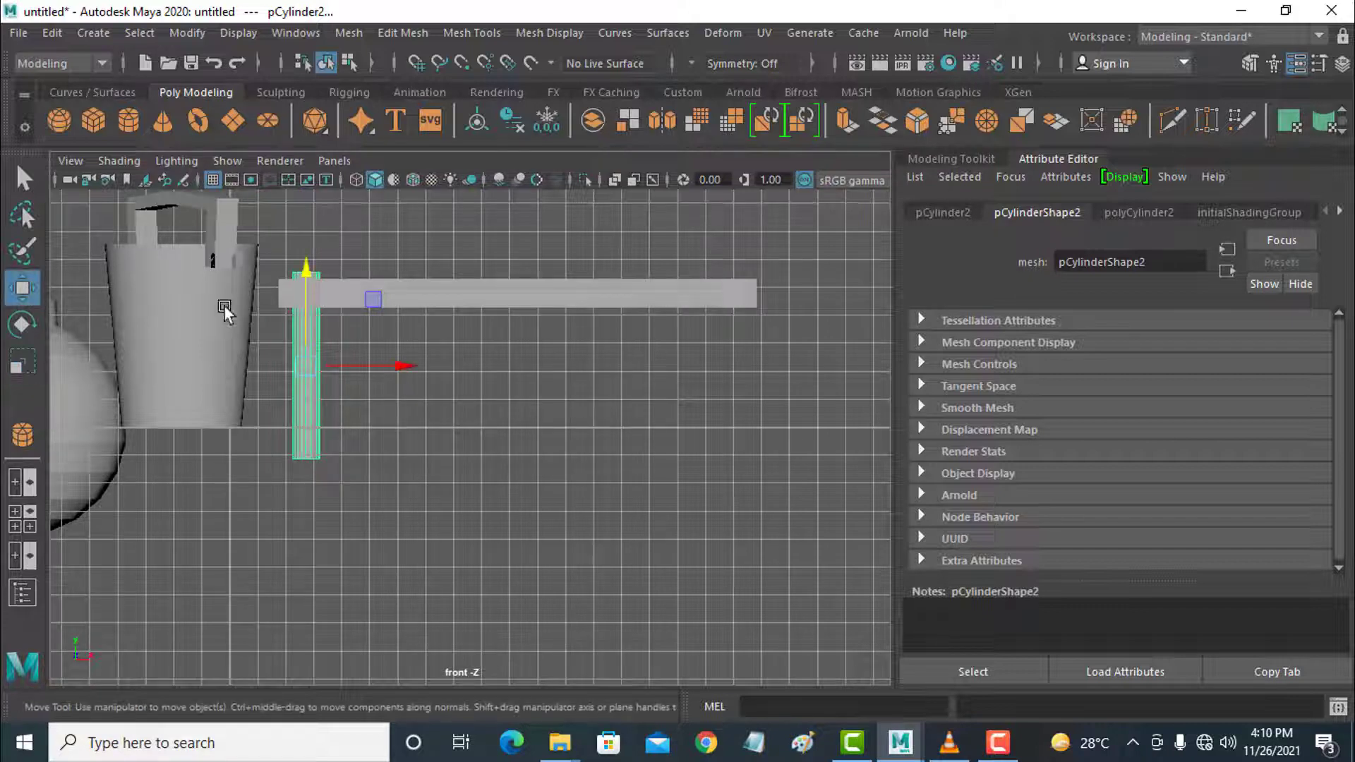
{"action": "left_click_drag", "start_coordinate": [311, 271], "coordinate": [308, 297]}
{"action": "left_click_drag", "start_coordinate": [400, 395], "coordinate": [409, 392], "text": "shift"}
{"action": "key", "text": "ctrl+z"}
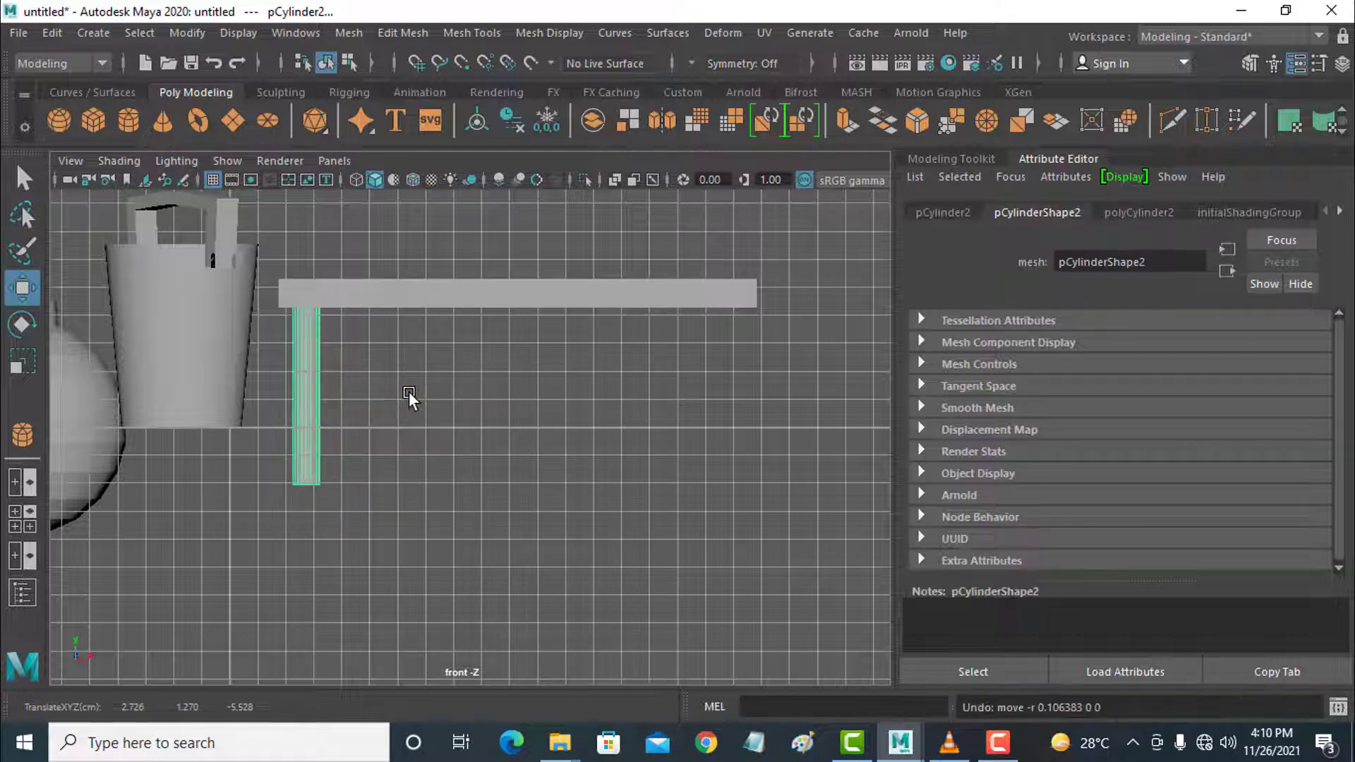
- Duplicate the cylinder leg and move the copy along X beneath the tabletop's end farthest from the bucket
{"action": "key", "text": "ctrl+d"}
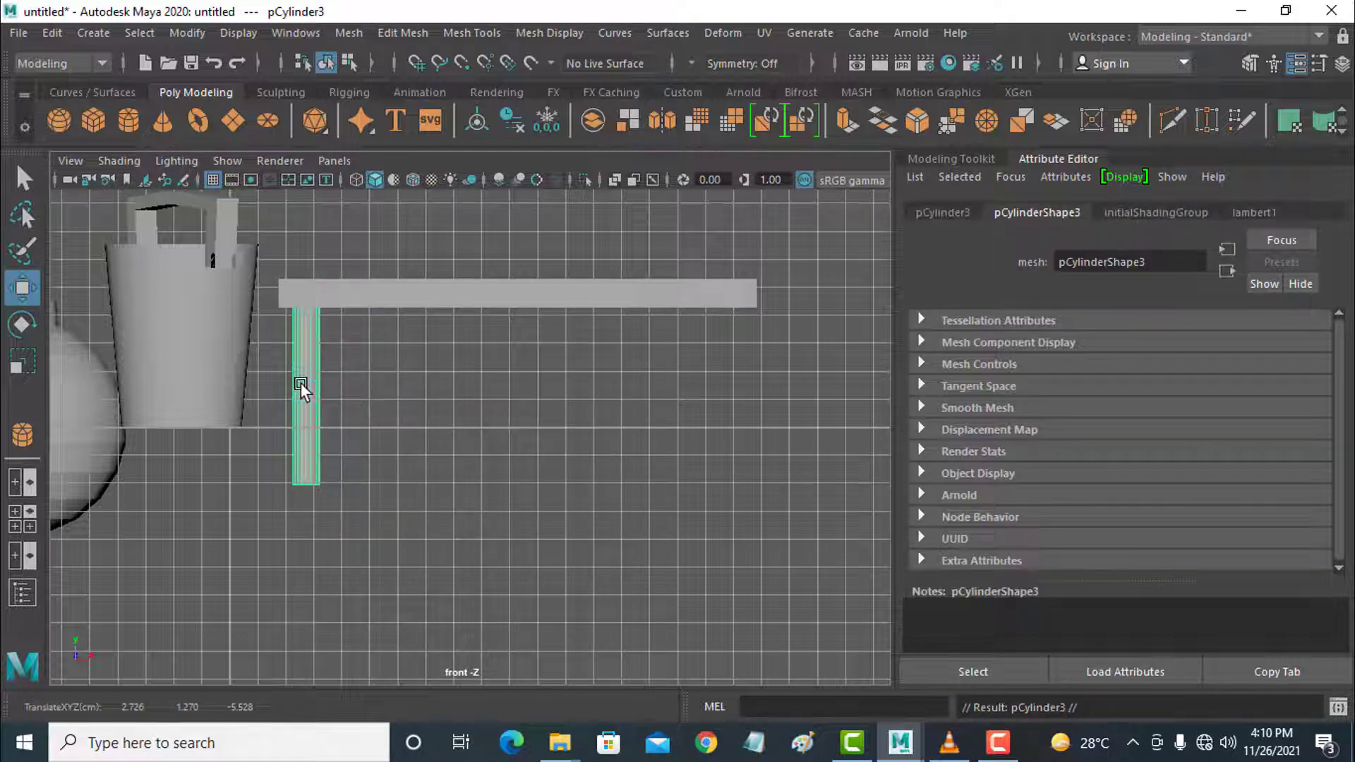
{"action": "key", "text": "ctrl+d"}
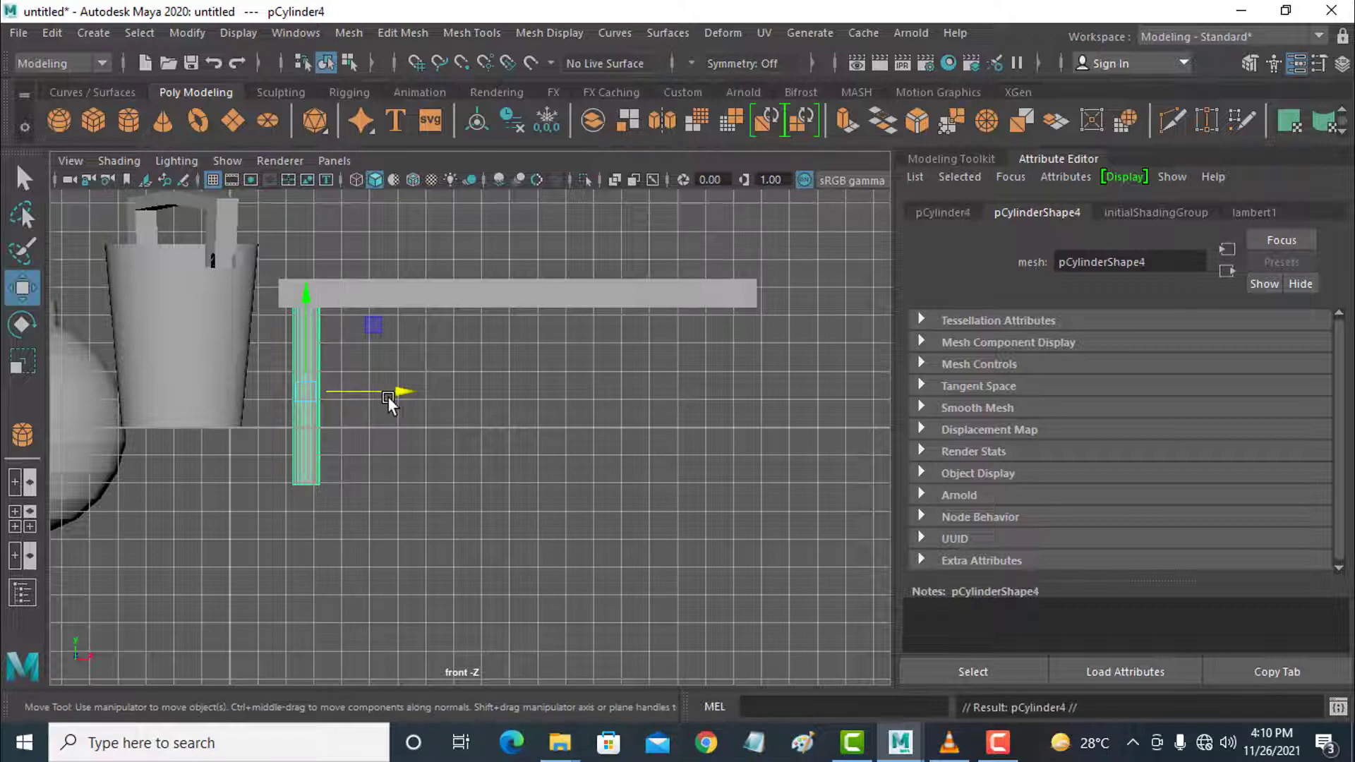
{"action": "left_click_drag", "start_coordinate": [401, 390], "coordinate": [820, 391]}
{"action": "key", "text": "ctrl+z"}
{"action": "key", "text": "ctrl+z"}
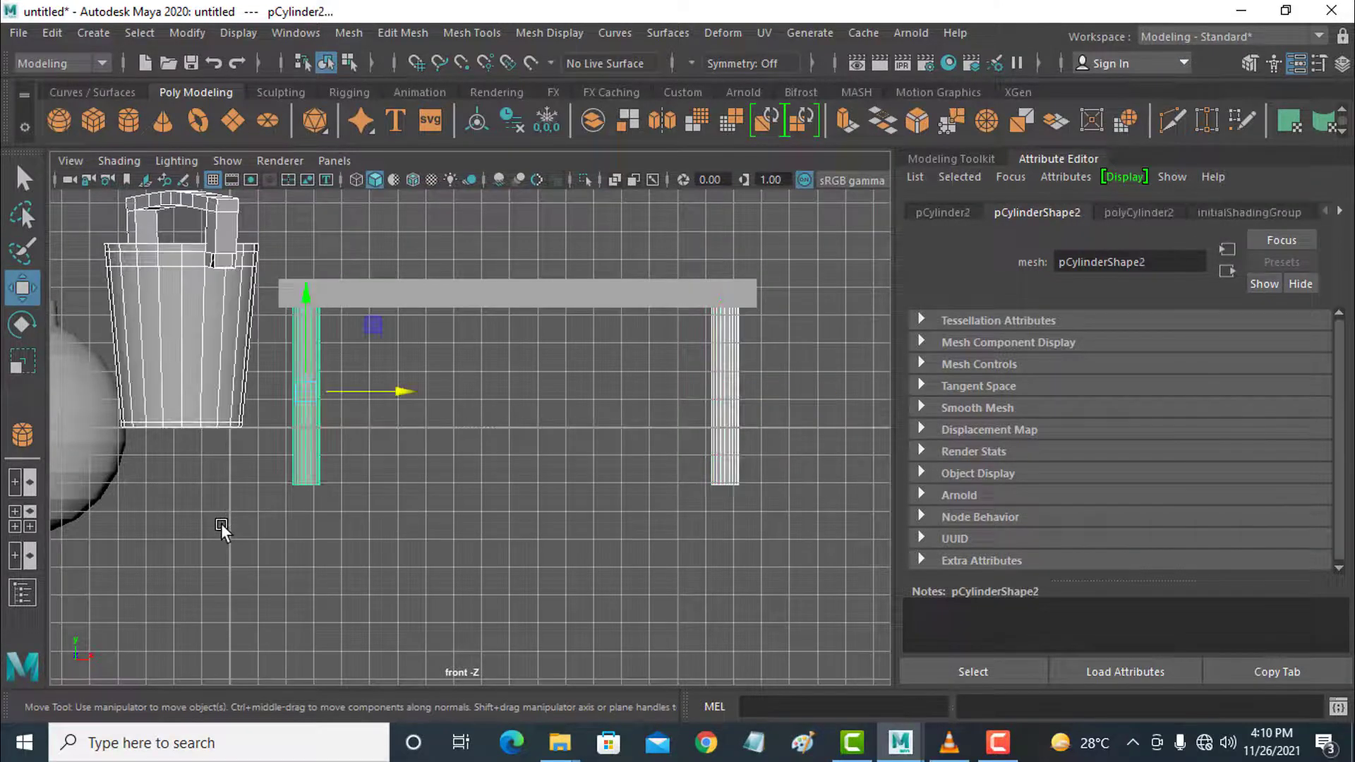
- Select the legs at both ends of the table and duplicate them in the top view
{"action": "left_click", "coordinate": [231, 514]}
{"action": "left_click_drag", "start_coordinate": [288, 462], "coordinate": [841, 530]}
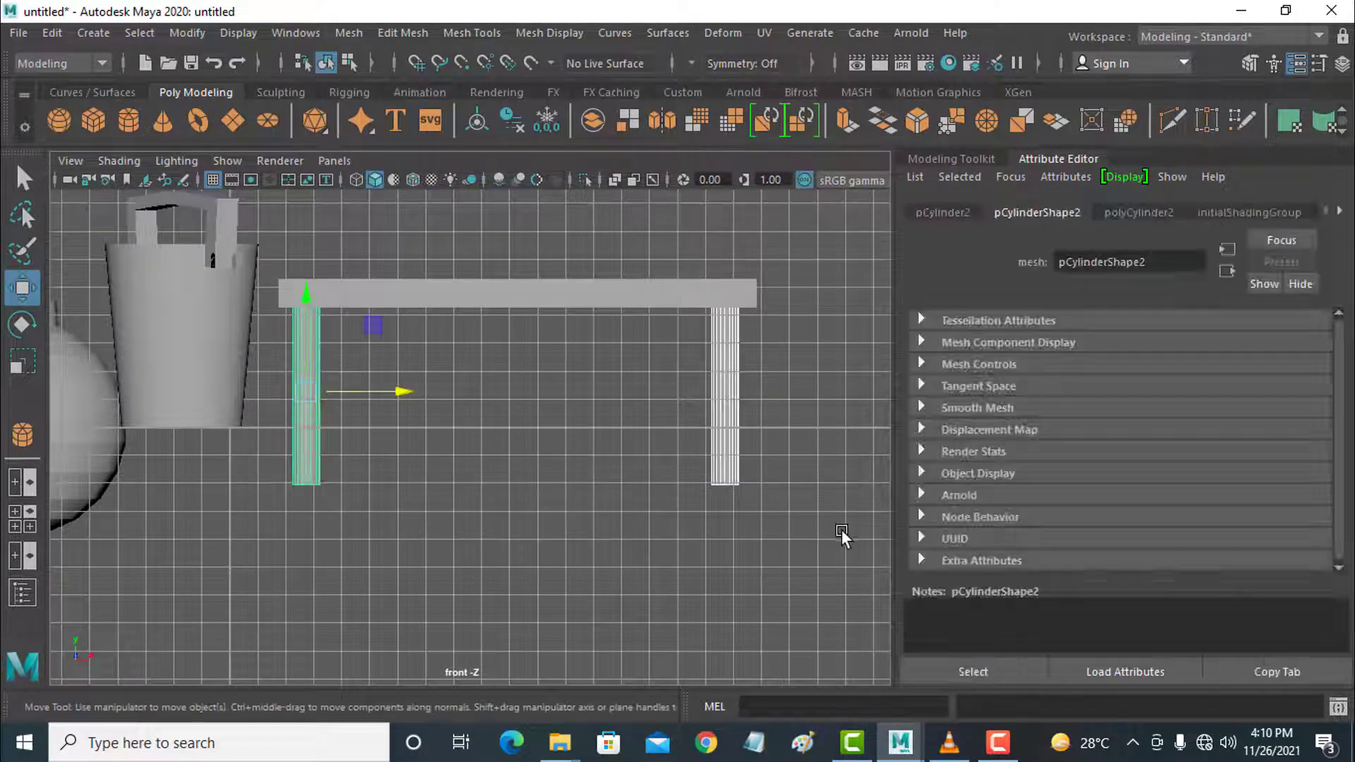
{"action": "left_click", "coordinate": [335, 161]}
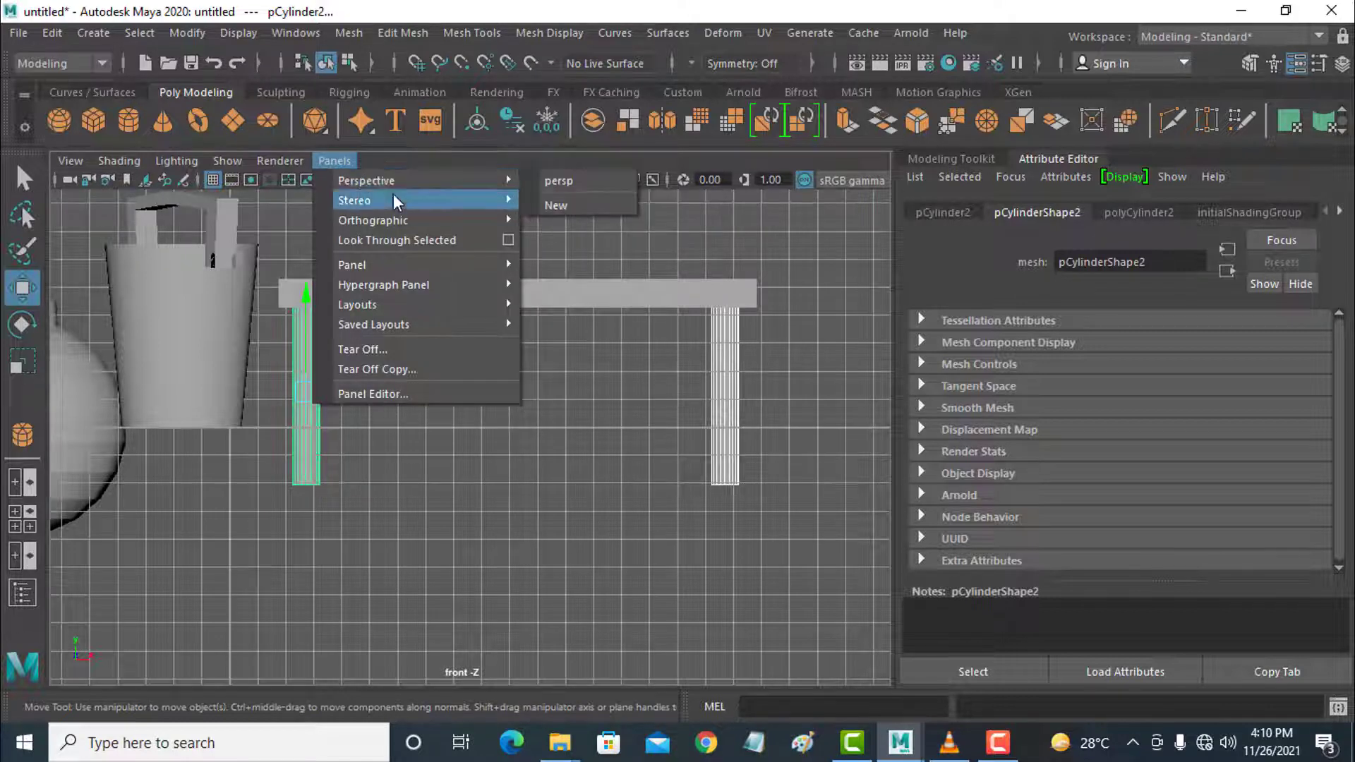
{"action": "mouse_move", "coordinate": [405, 219]}
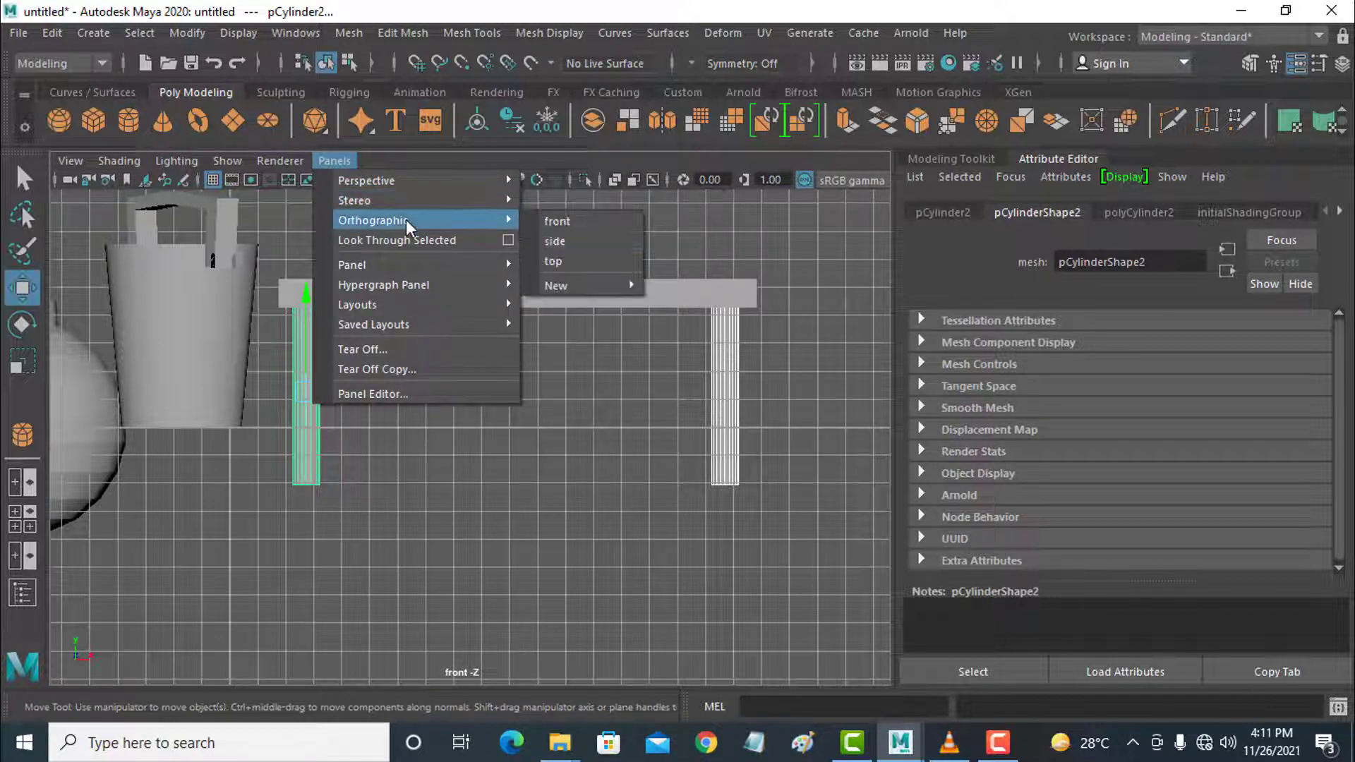
{"action": "left_click", "coordinate": [575, 261]}
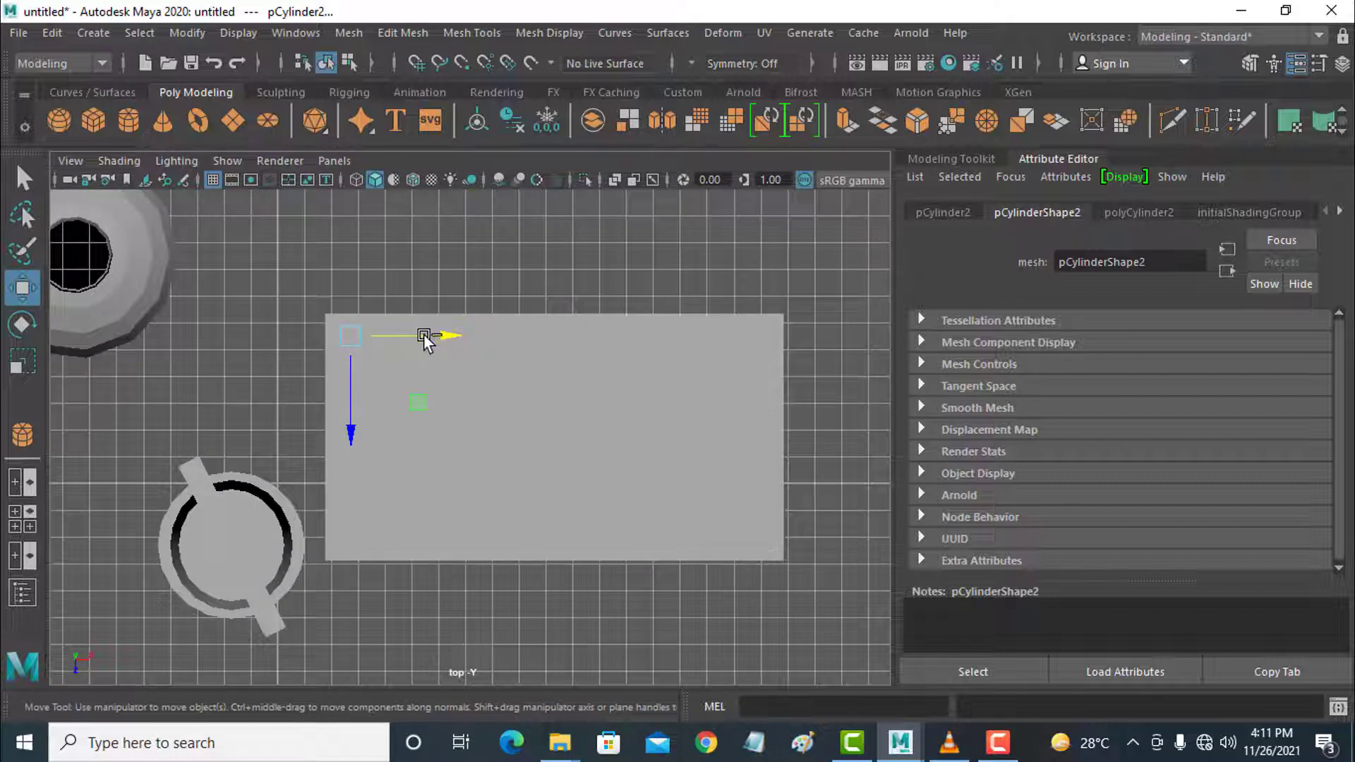
{"action": "key", "text": "ctrl+d"}
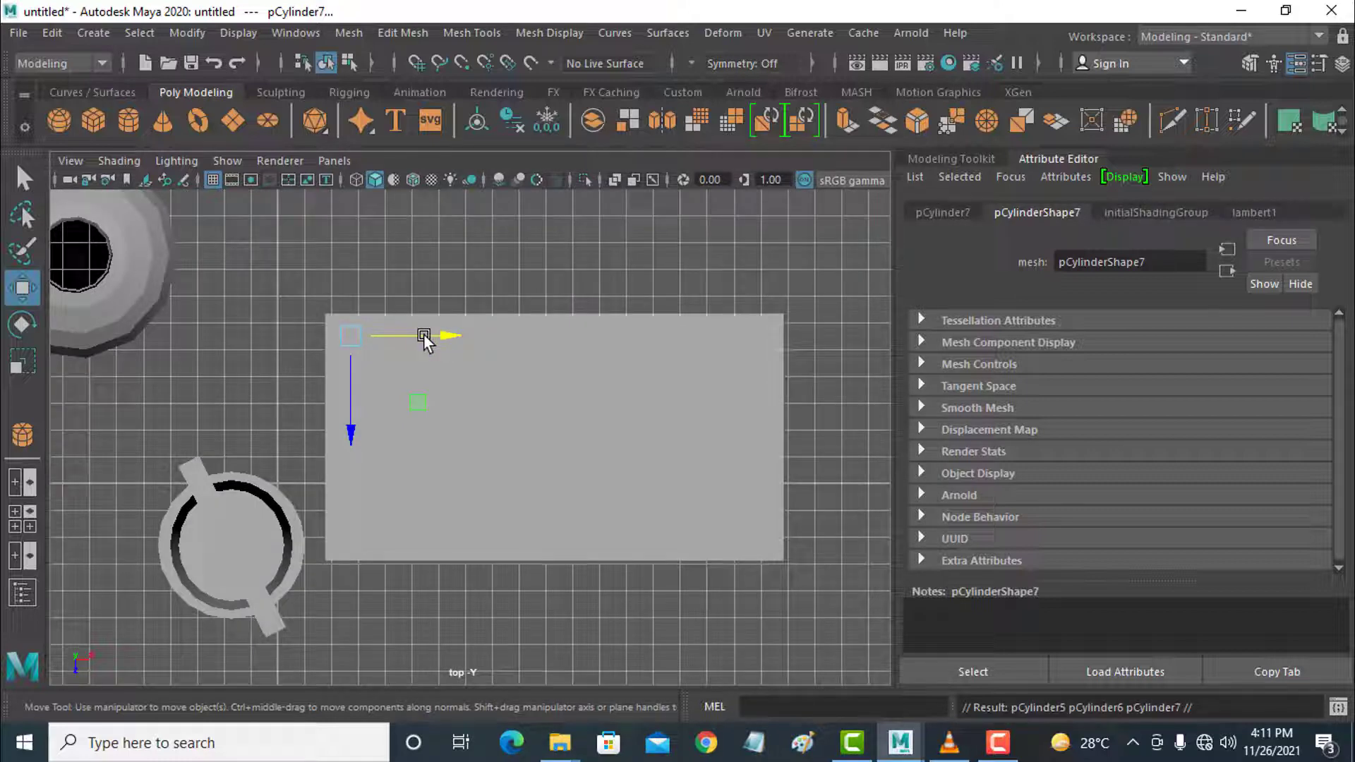
{"action": "left_click", "coordinate": [462, 336]}
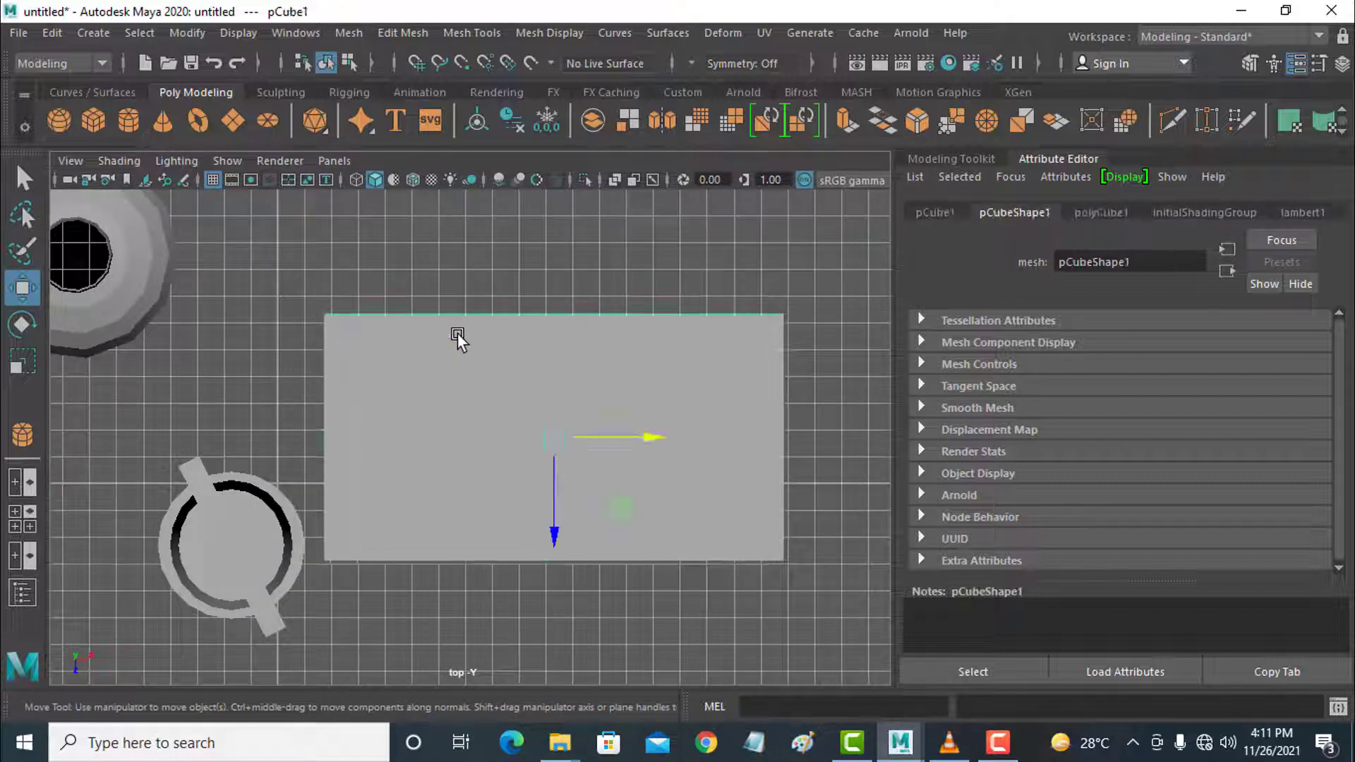
{"action": "key", "text": "ctrl+z"}
{"action": "left_click_drag", "start_coordinate": [443, 338], "coordinate": [484, 342]}
{"action": "key", "text": "ctrl+z"}
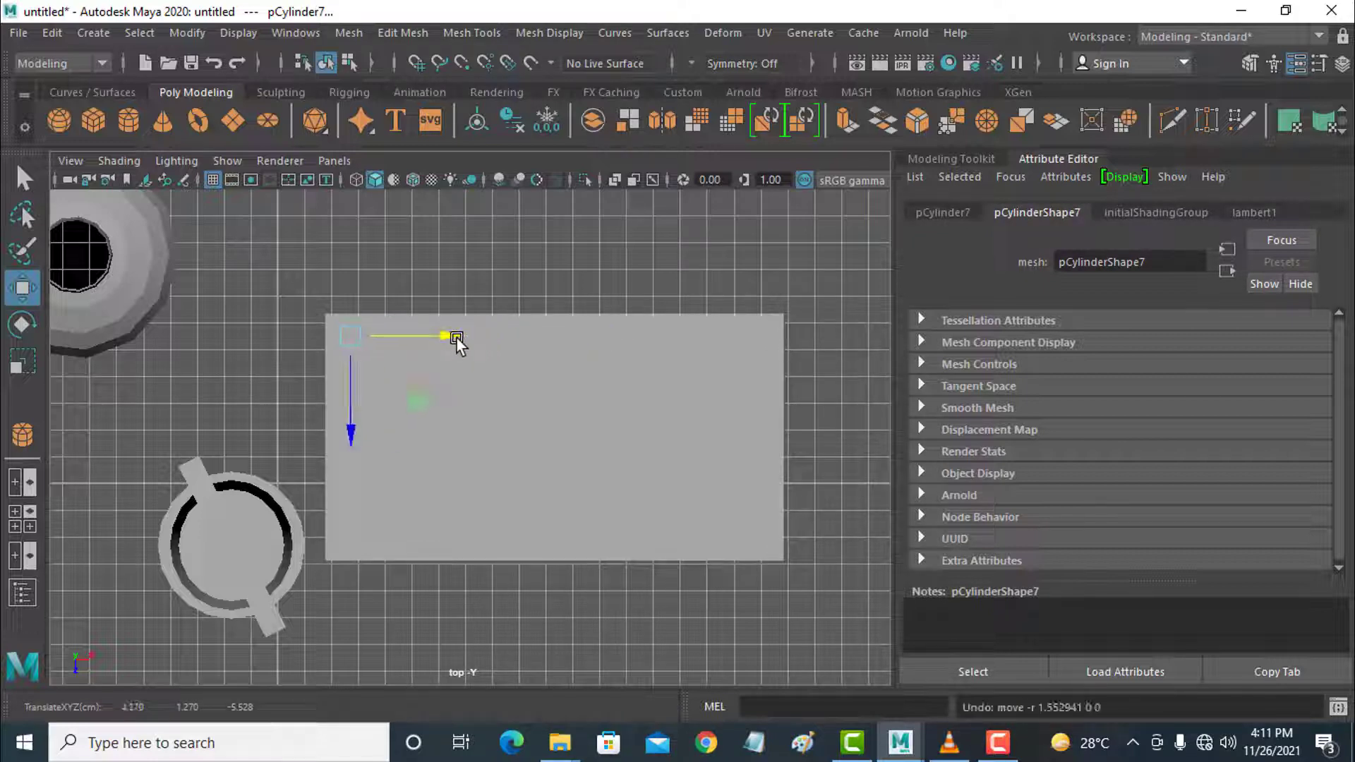
- Move the duplicated legs along Z to the tabletop's front corners and check all four legs in the perspective view
{"action": "left_click_drag", "start_coordinate": [352, 435], "coordinate": [333, 641]}
{"action": "left_click", "coordinate": [334, 161]}
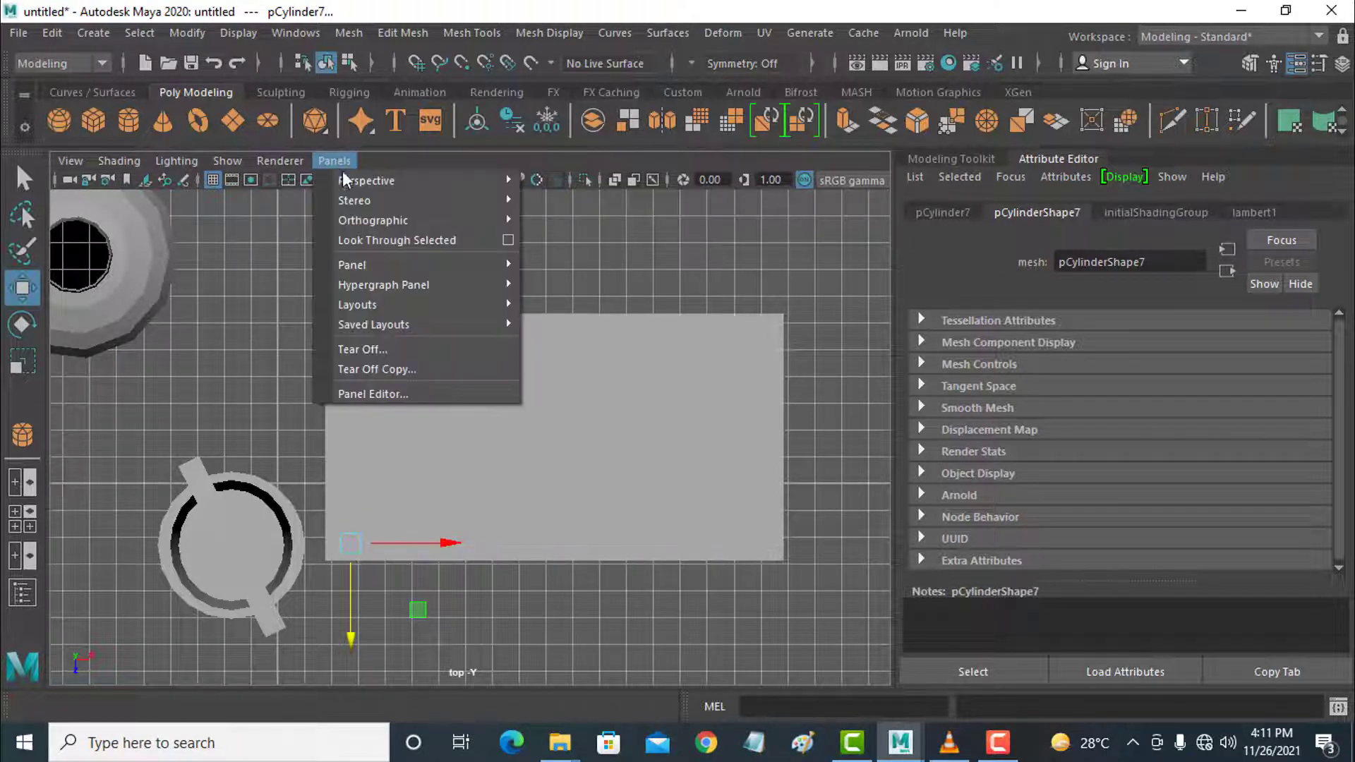
{"action": "mouse_move", "coordinate": [387, 182]}
{"action": "left_click", "coordinate": [558, 181]}
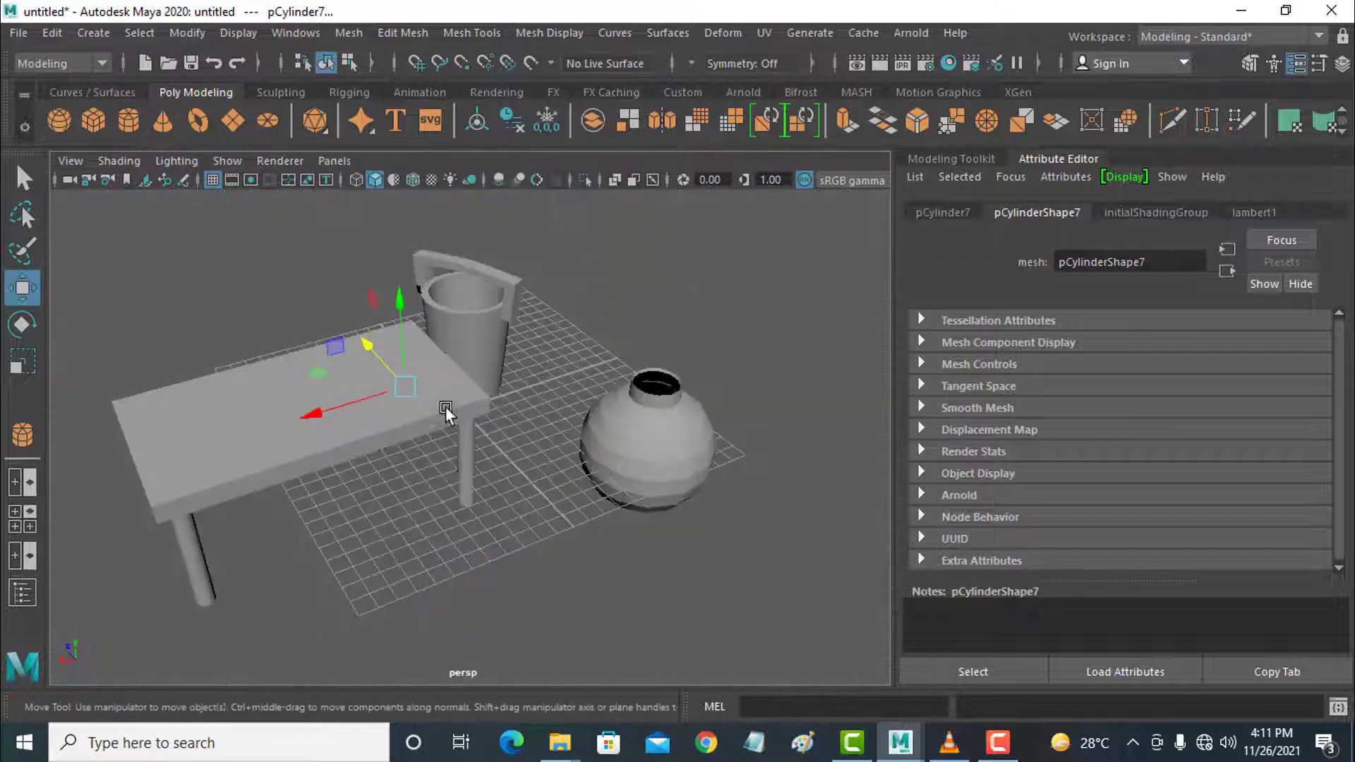
{"action": "left_click_drag", "start_coordinate": [448, 411], "coordinate": [328, 422], "text": "alt"}
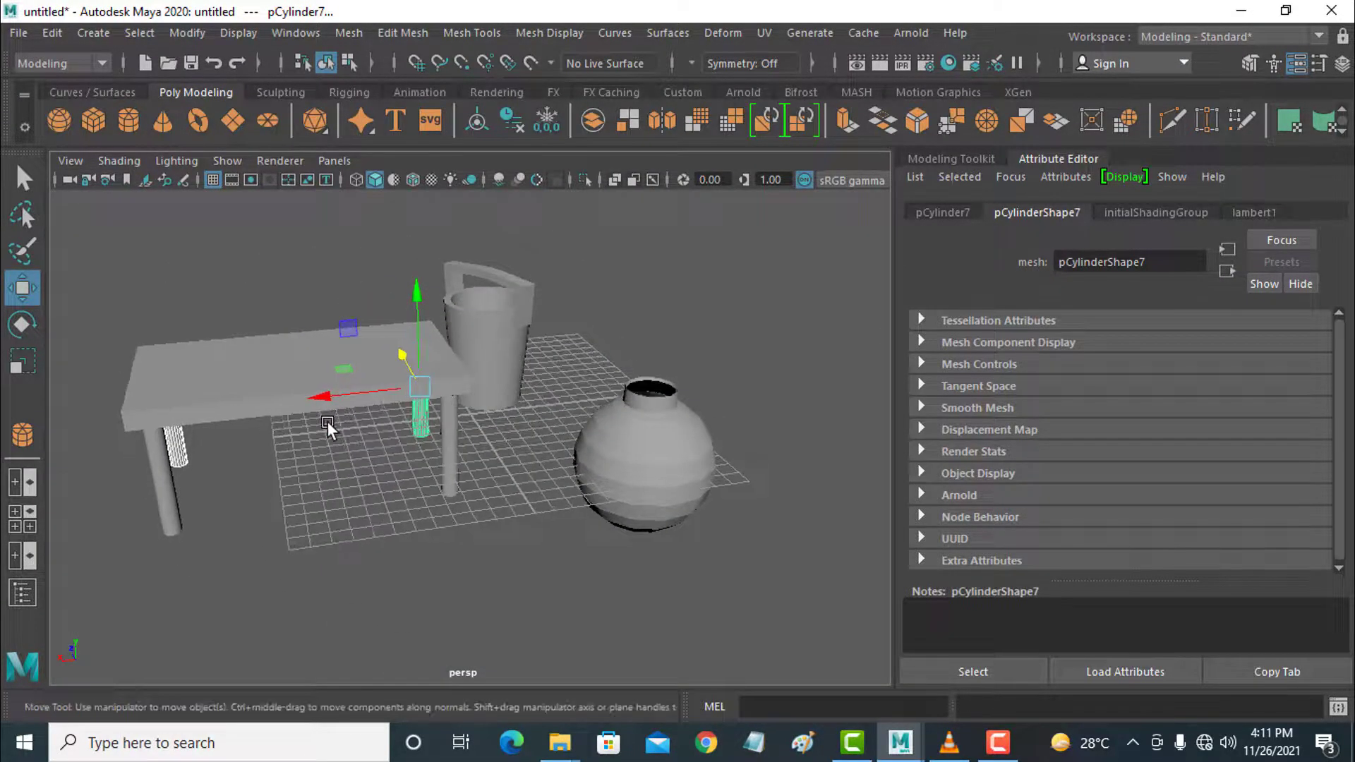
- Move the bucket onto the tabletop at about X 13.558, Y 8.749, Z -1.542
{"action": "left_click", "coordinate": [498, 316]}
{"action": "left_click_drag", "start_coordinate": [497, 345], "coordinate": [350, 468]}
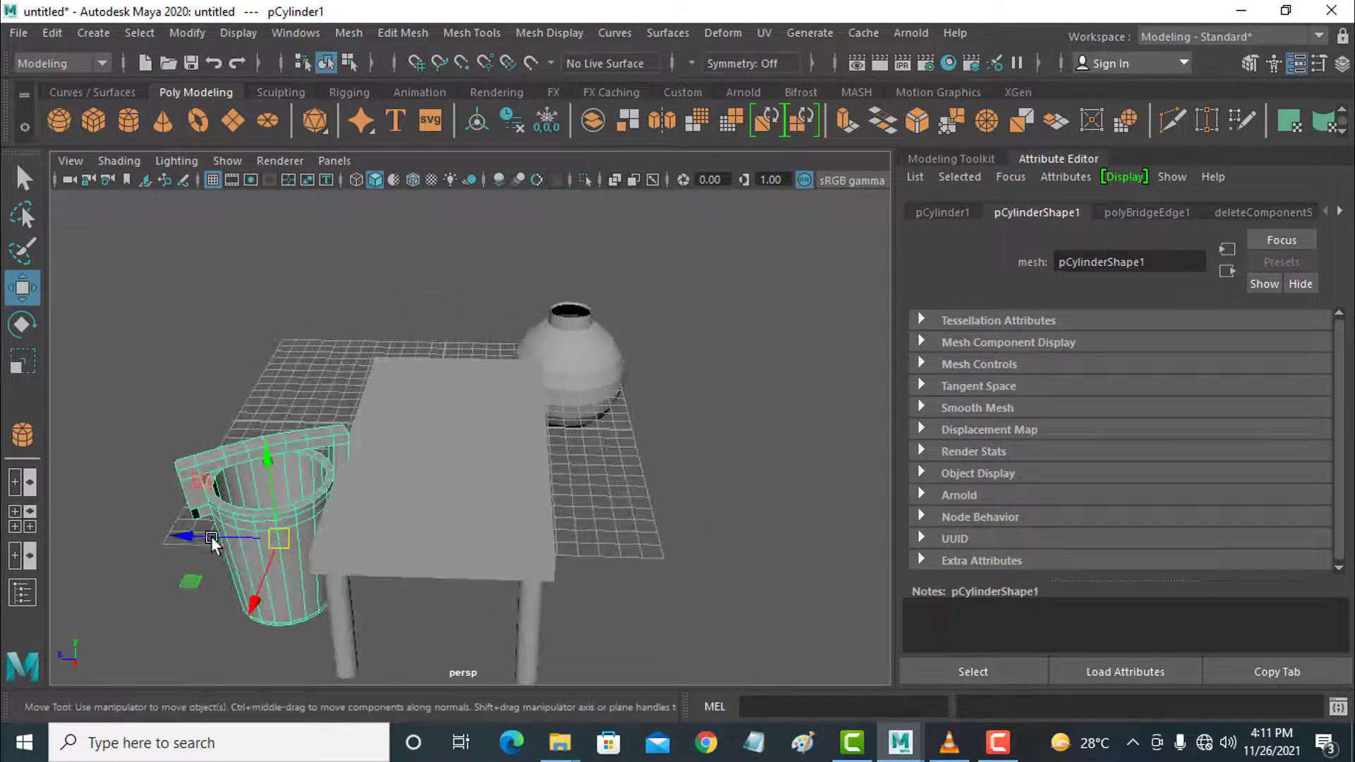
{"action": "left_click_drag", "start_coordinate": [184, 532], "coordinate": [439, 322]}
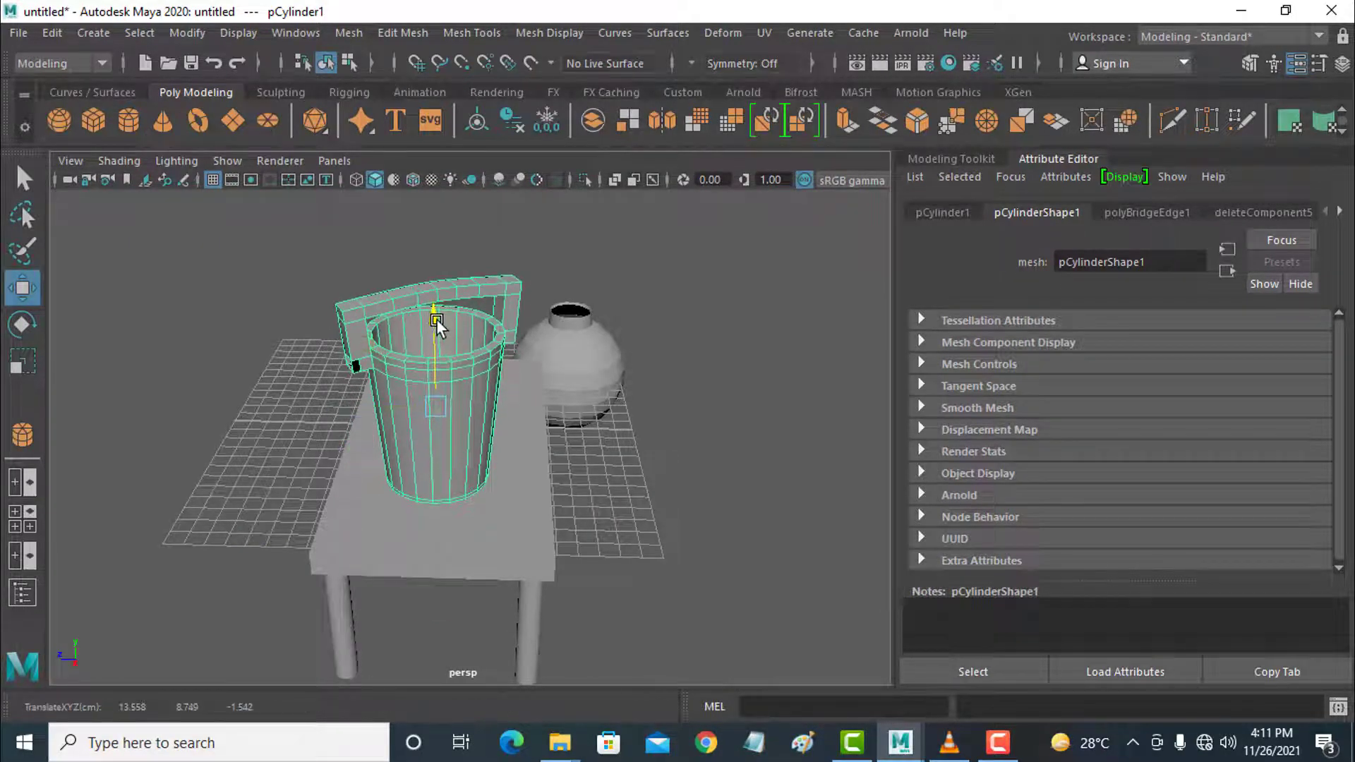
{"action": "left_click_drag", "start_coordinate": [436, 319], "coordinate": [394, 450], "text": "alt"}
- Move the round pot onto the table beside the bucket at about X 6.705, Y 10.100 and scale it uniformly to about 0.629
{"action": "left_click", "coordinate": [628, 438]}
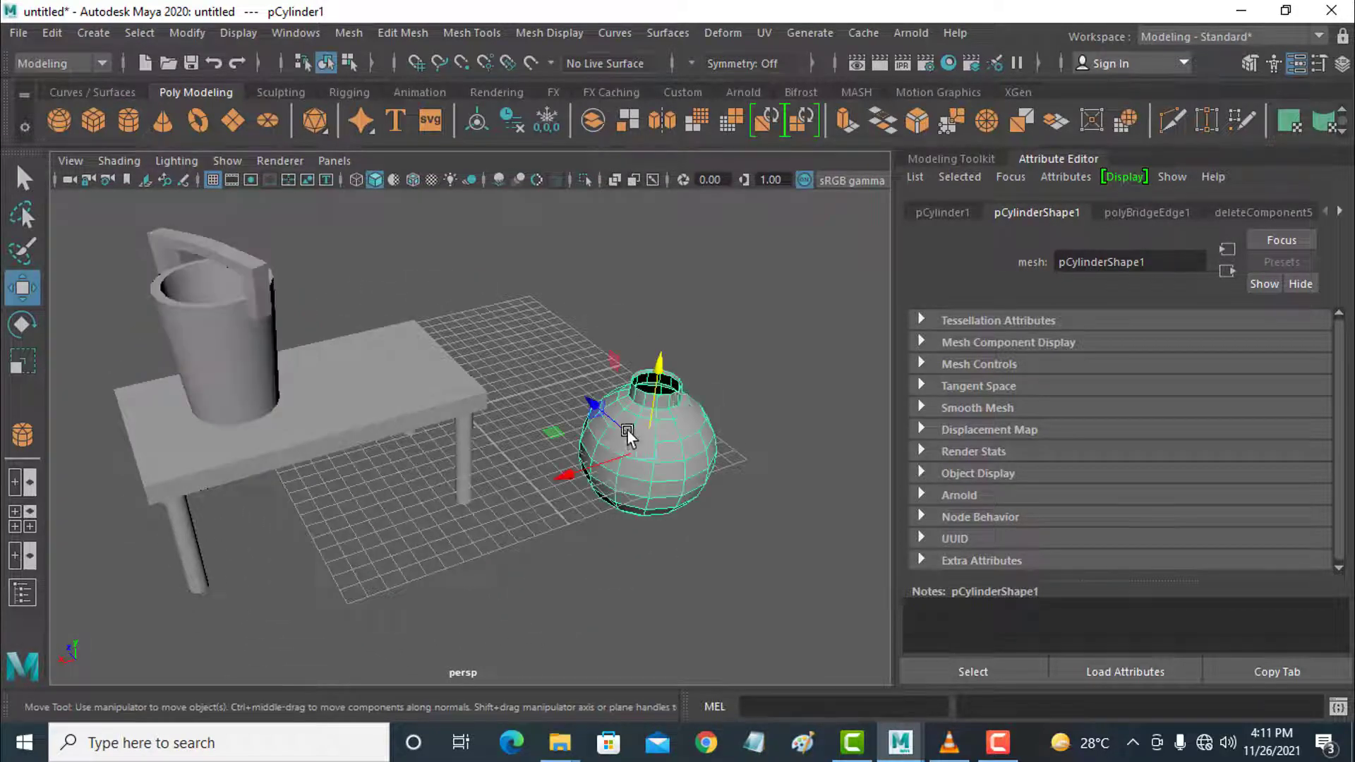
{"action": "left_click_drag", "start_coordinate": [661, 368], "coordinate": [686, 249]}
{"action": "left_click_drag", "start_coordinate": [623, 303], "coordinate": [315, 345]}
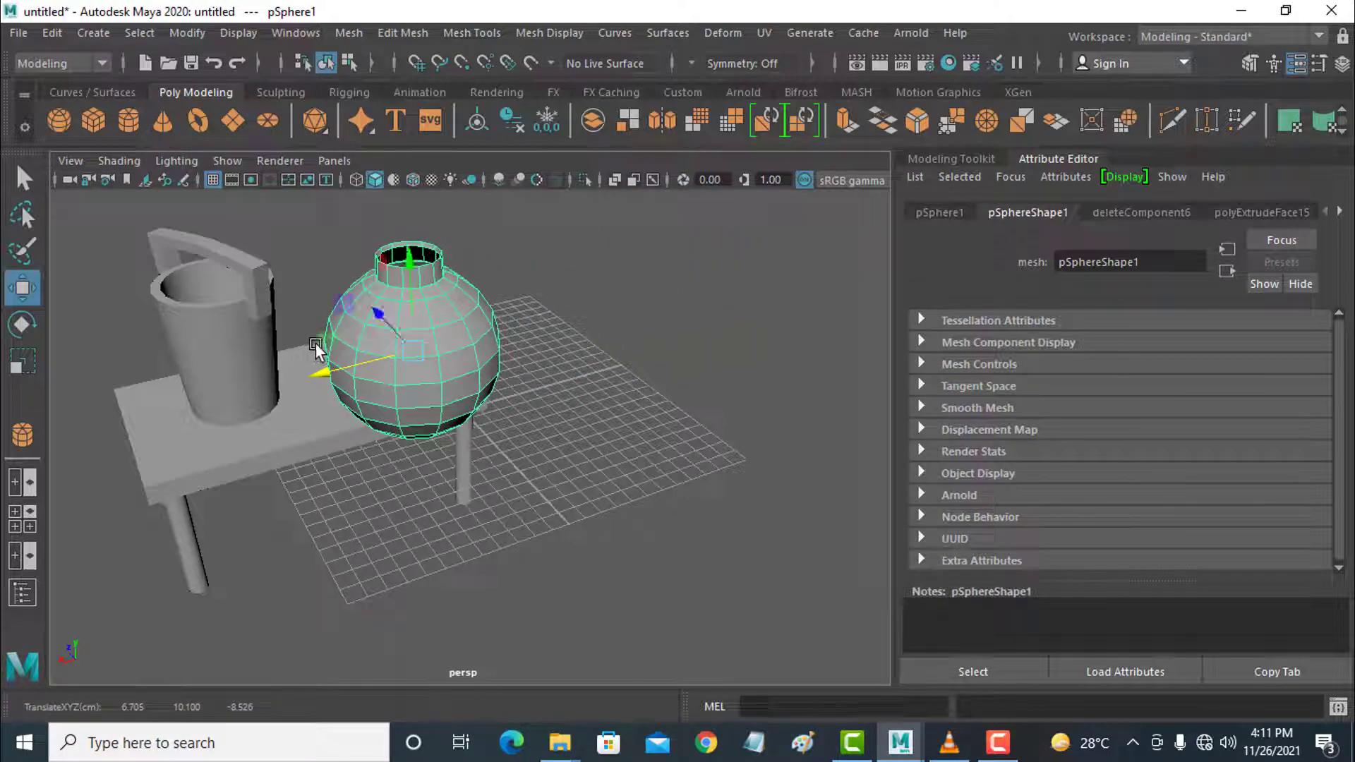
{"action": "left_click", "coordinate": [22, 363]}
{"action": "left_click_drag", "start_coordinate": [418, 360], "coordinate": [358, 573]}
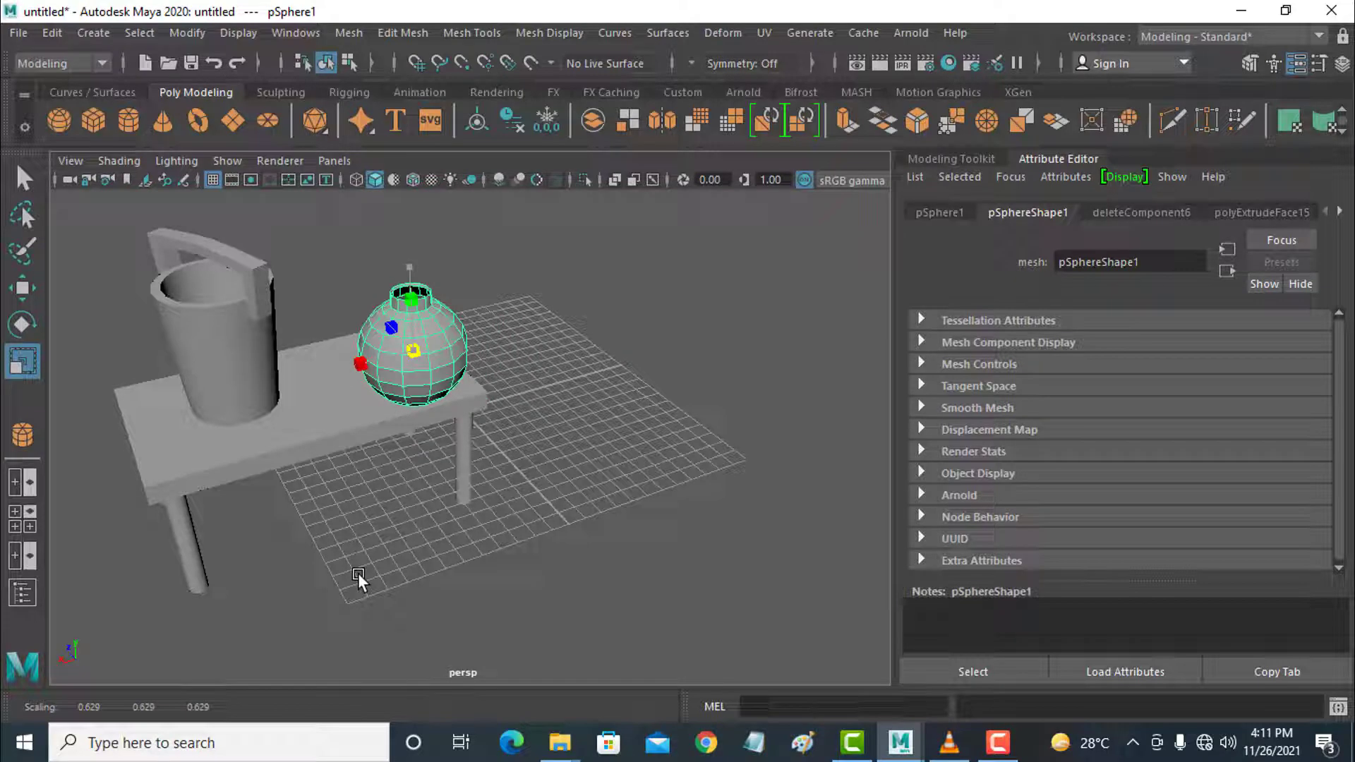
- Scale the bucket down uniformly, then move it to about Z -3.666 and along X toward the table end away from the pot
{"action": "left_click", "coordinate": [224, 347]}
{"action": "left_click_drag", "start_coordinate": [228, 346], "coordinate": [182, 513]}
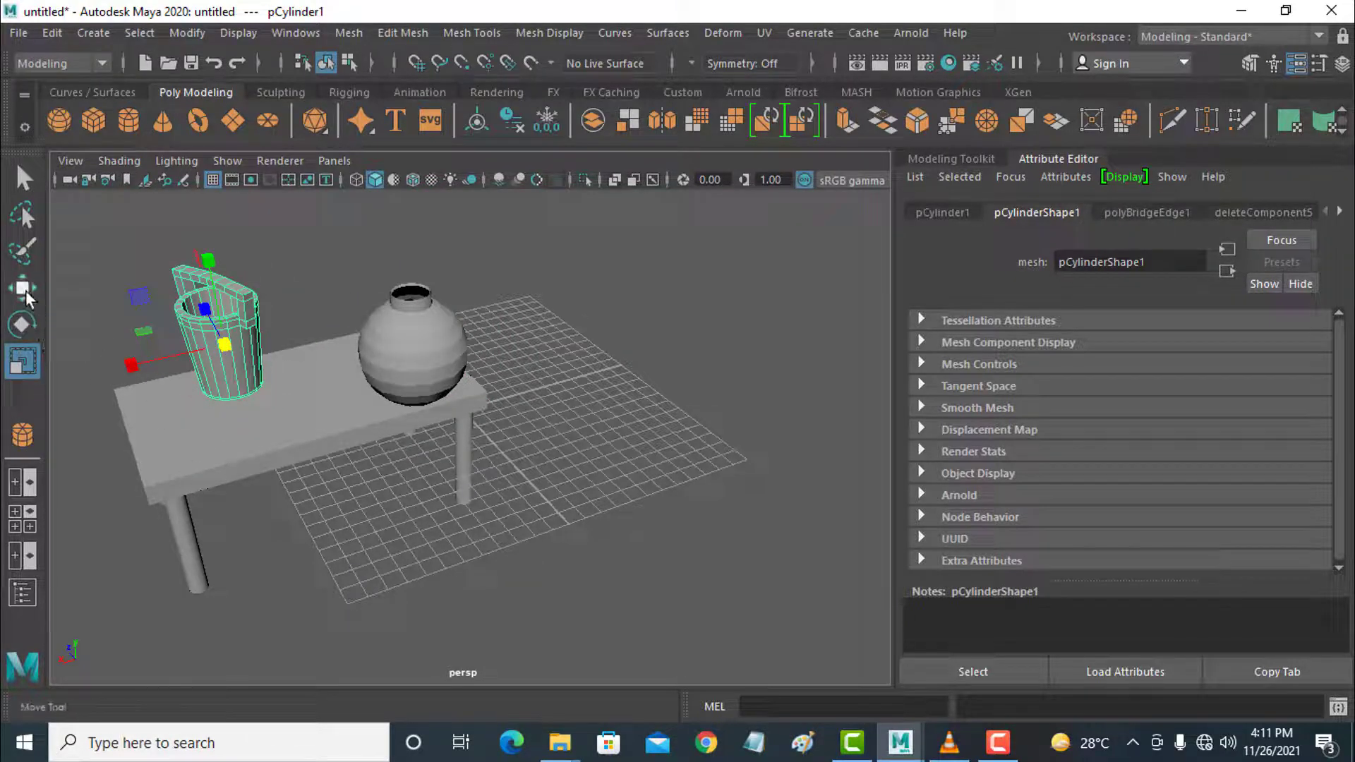
{"action": "left_click", "coordinate": [23, 289]}
{"action": "left_click_drag", "start_coordinate": [213, 307], "coordinate": [213, 327]}
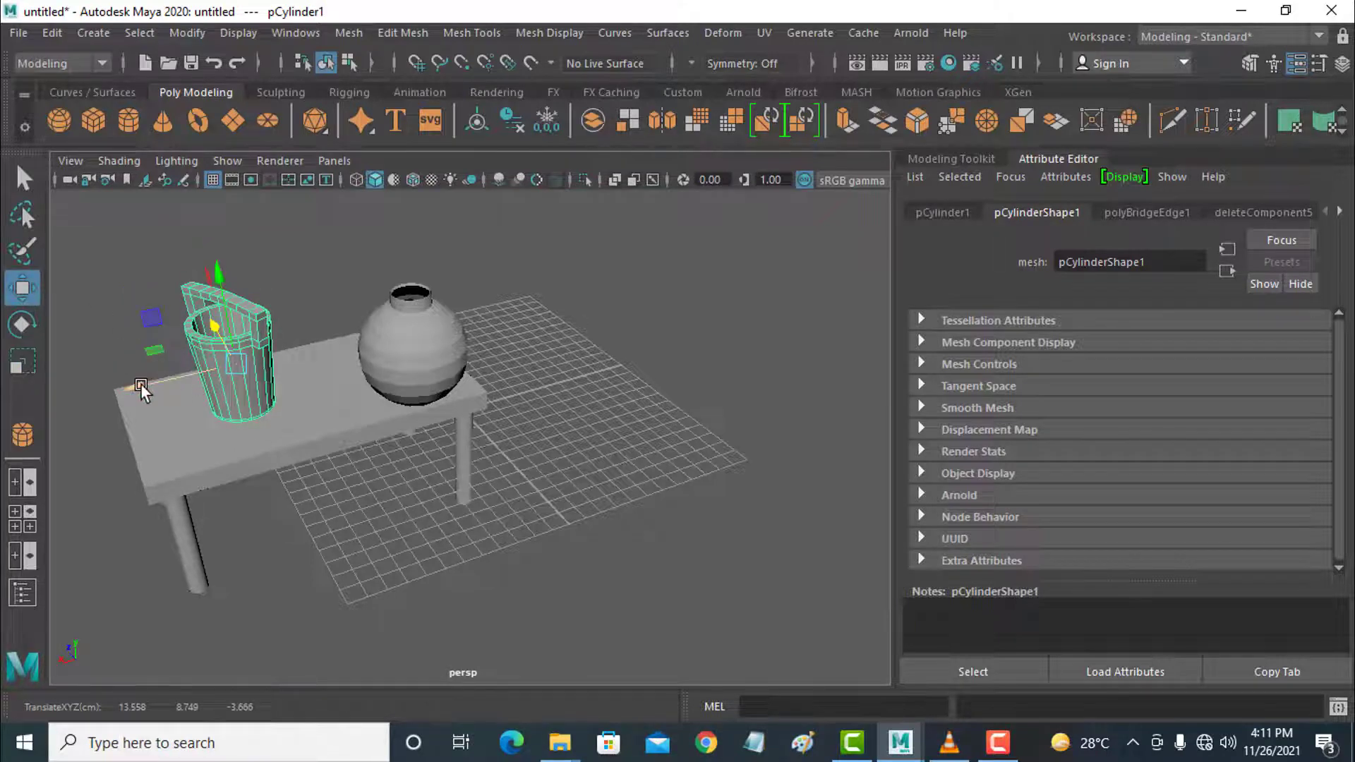
{"action": "left_click_drag", "start_coordinate": [141, 384], "coordinate": [112, 392]}
- Move the pot closer to the bucket at about X 9.639, Z -7.349 on the tabletop and clear the selection
{"action": "left_click", "coordinate": [408, 325]}
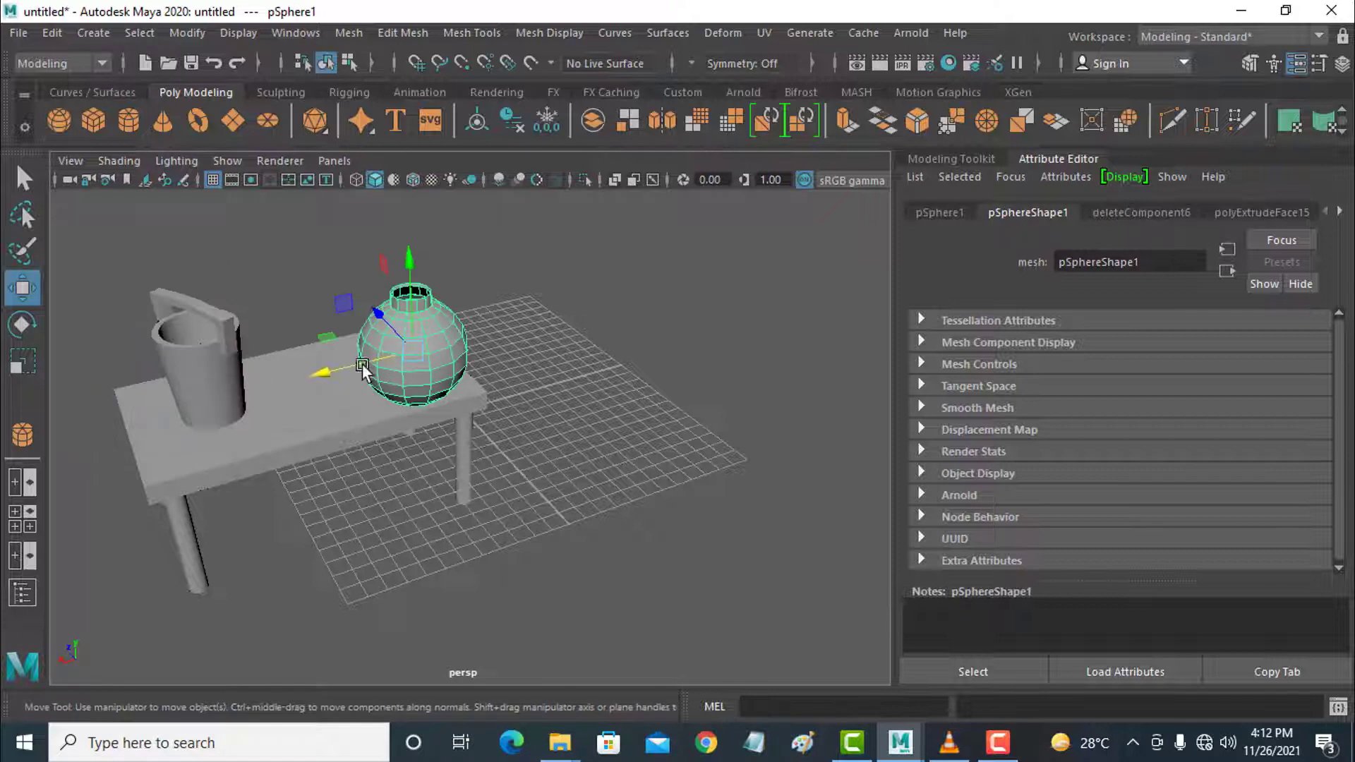
{"action": "left_click_drag", "start_coordinate": [324, 375], "coordinate": [254, 389]}
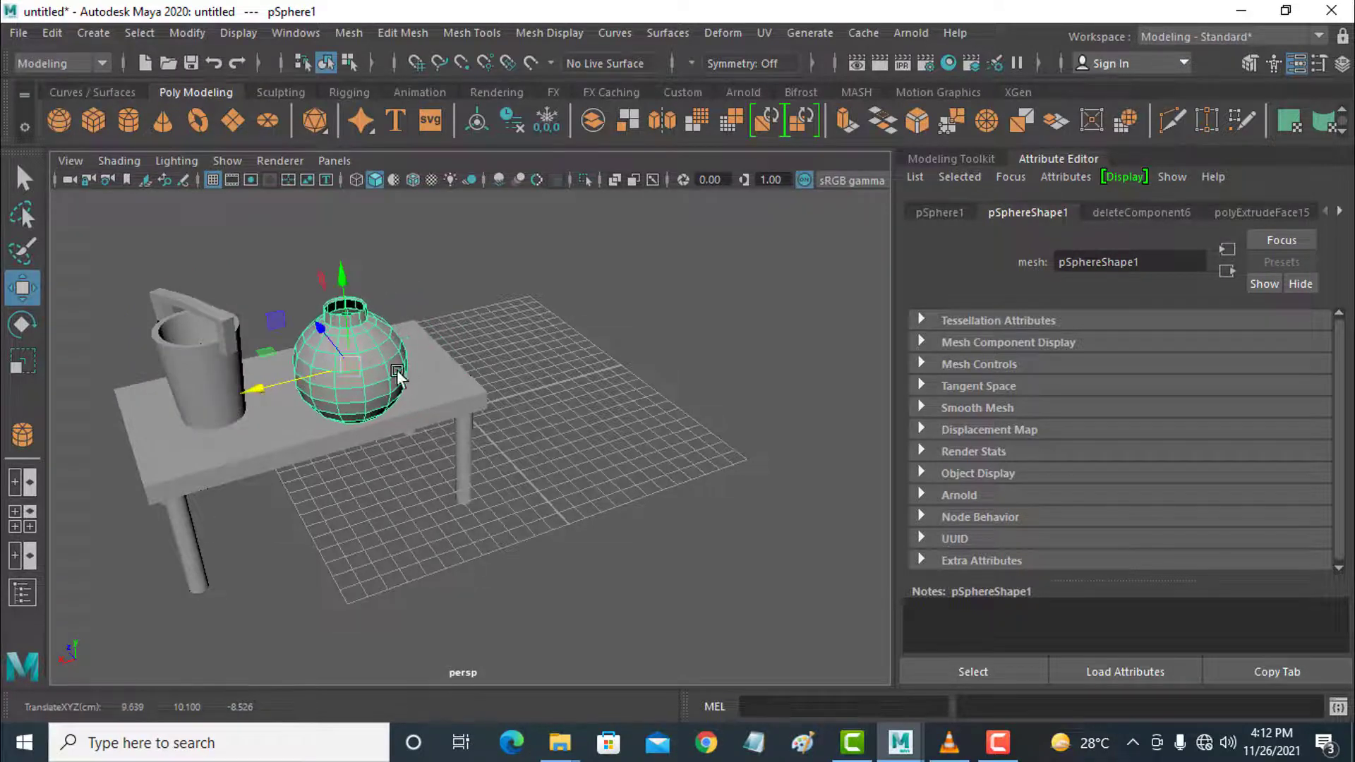
{"action": "left_click", "coordinate": [518, 347]}
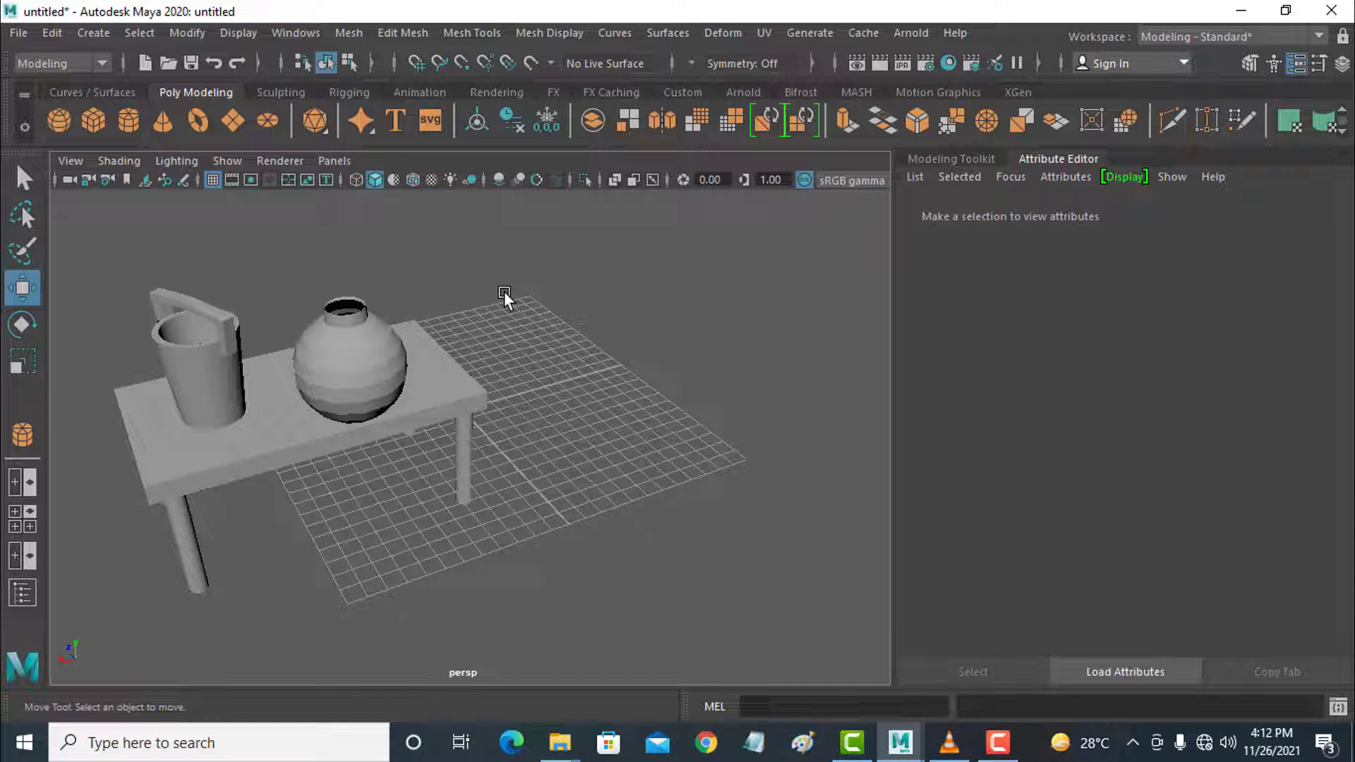
{"action": "left_click", "coordinate": [366, 354]}
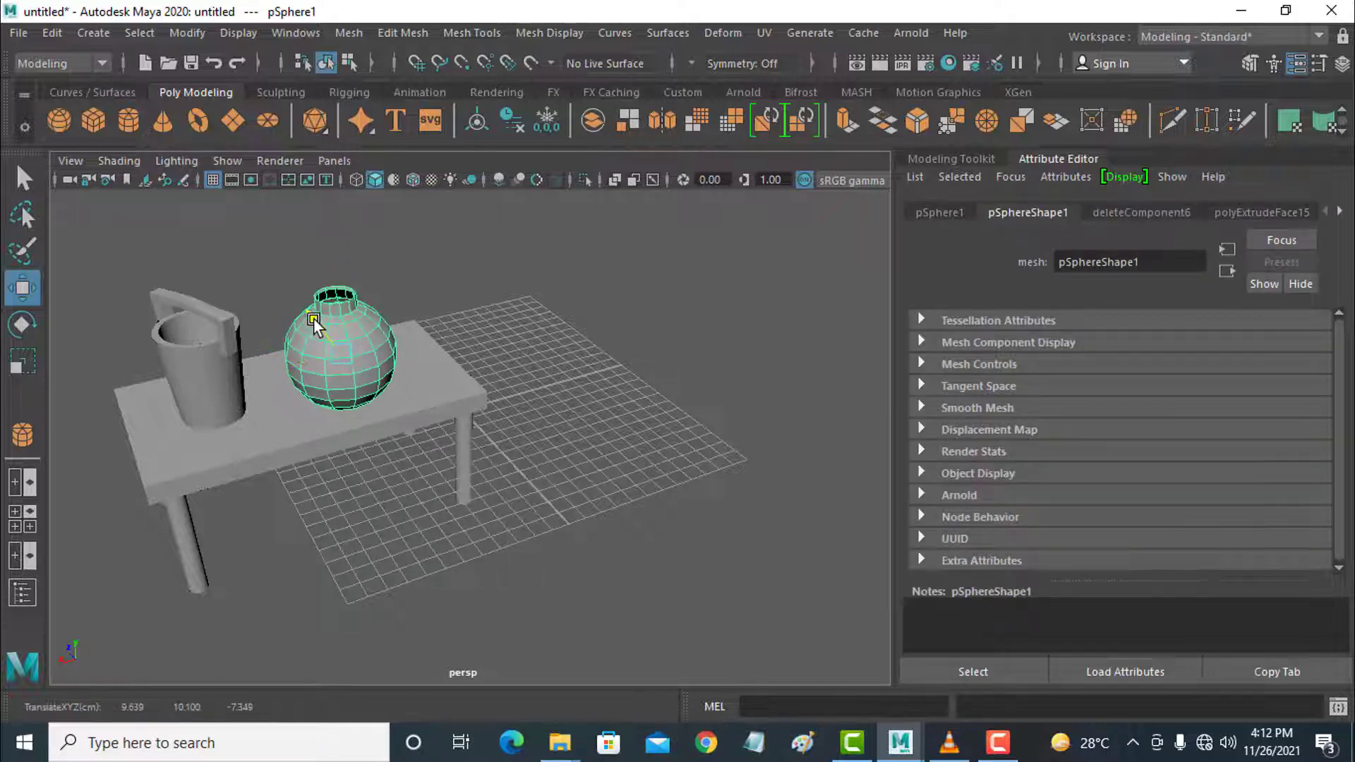
{"action": "left_click", "coordinate": [578, 287]}
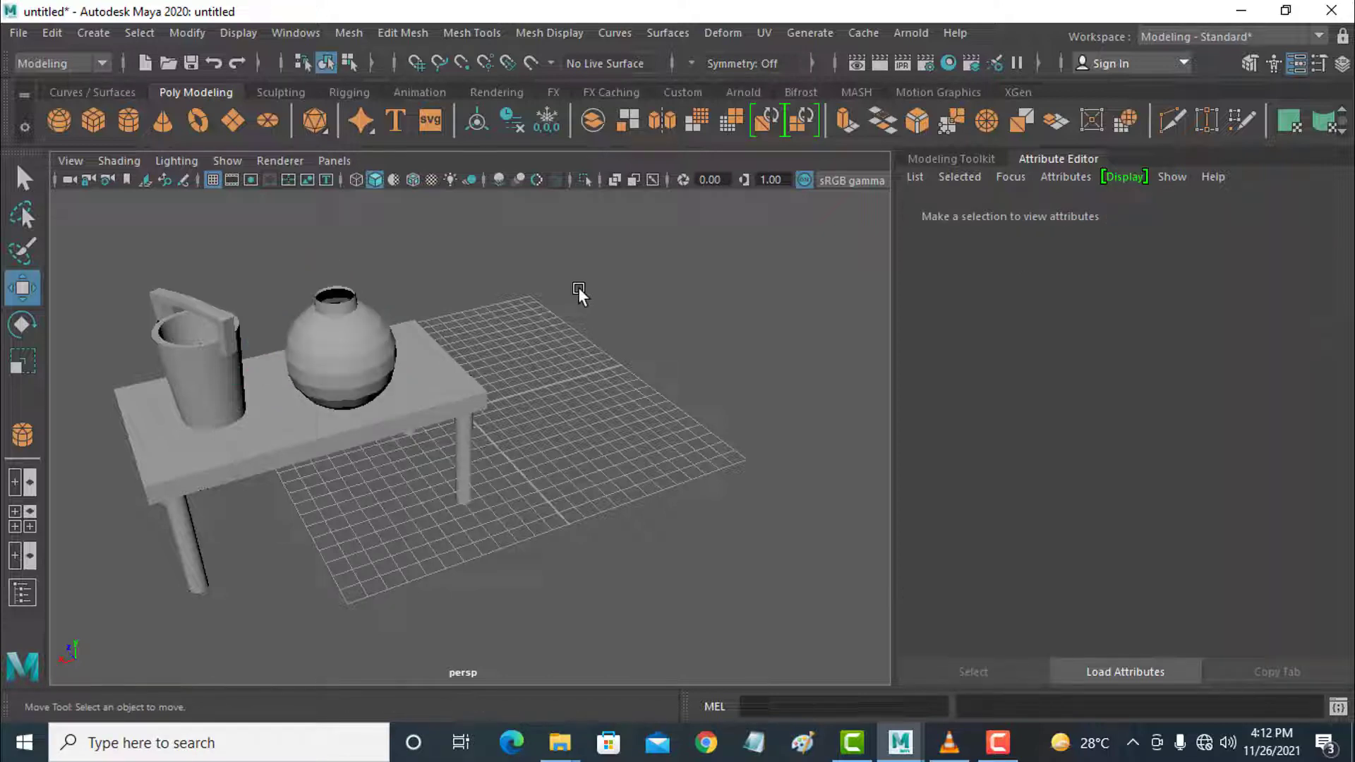